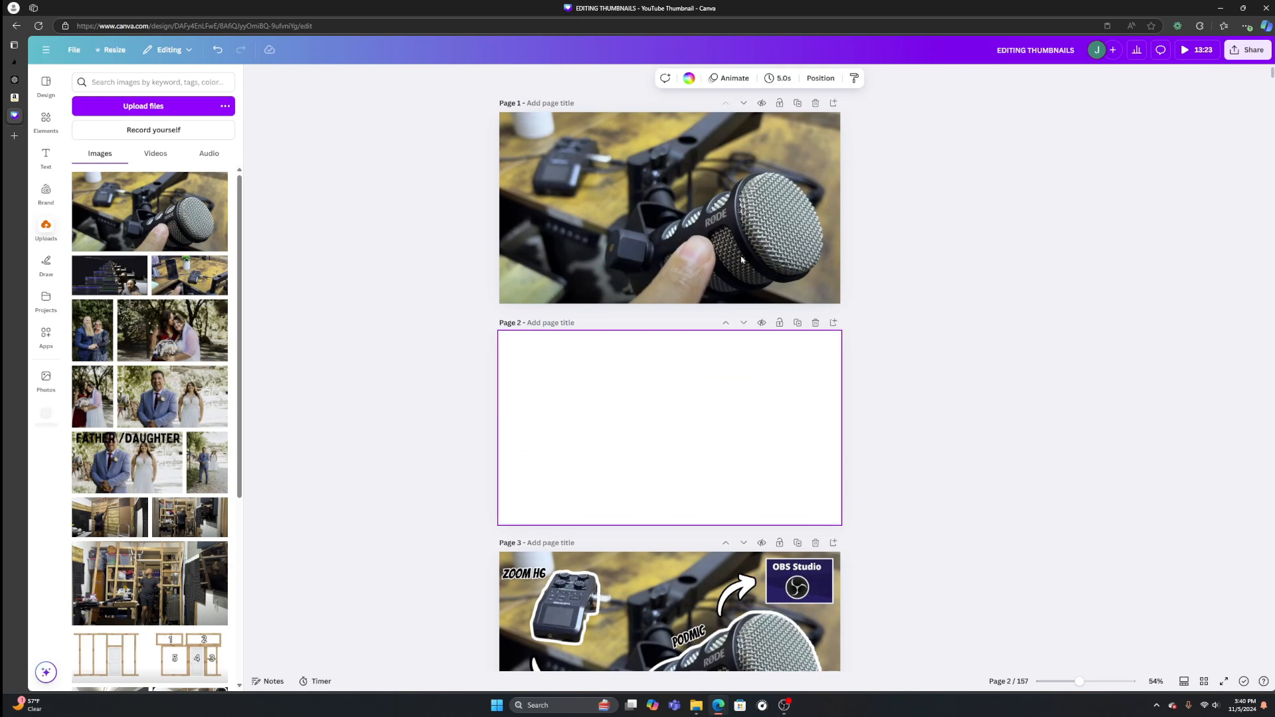
# Add the uploaded desk photo with the audio recorder to page 2 and set it as the page background
pyautogui.click(191, 279)
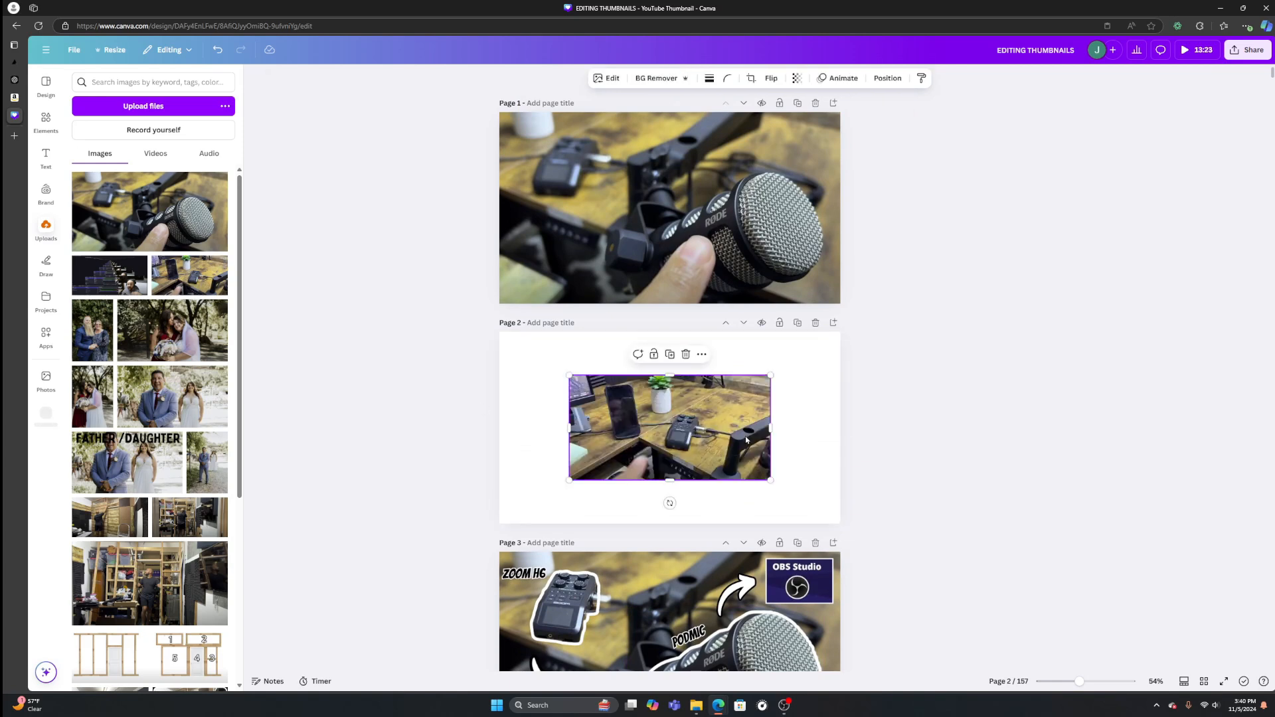
pyautogui.rightClick(705, 435)
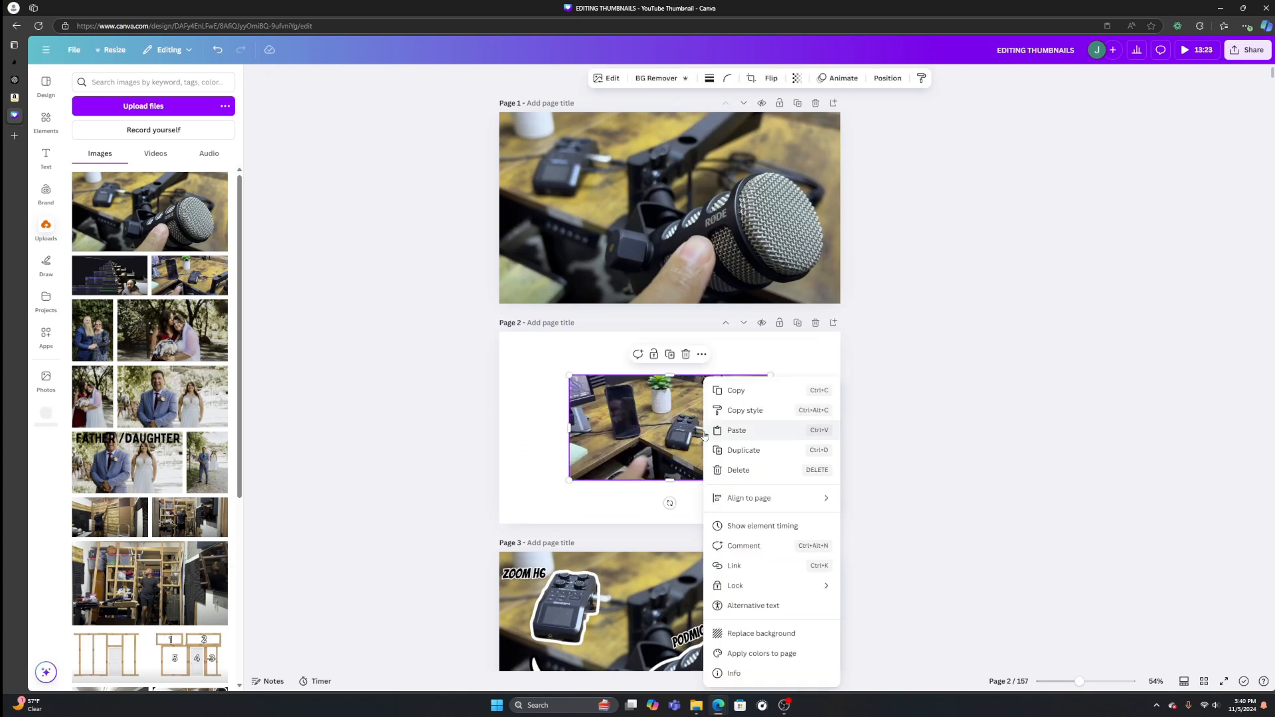
pyautogui.click(767, 639)
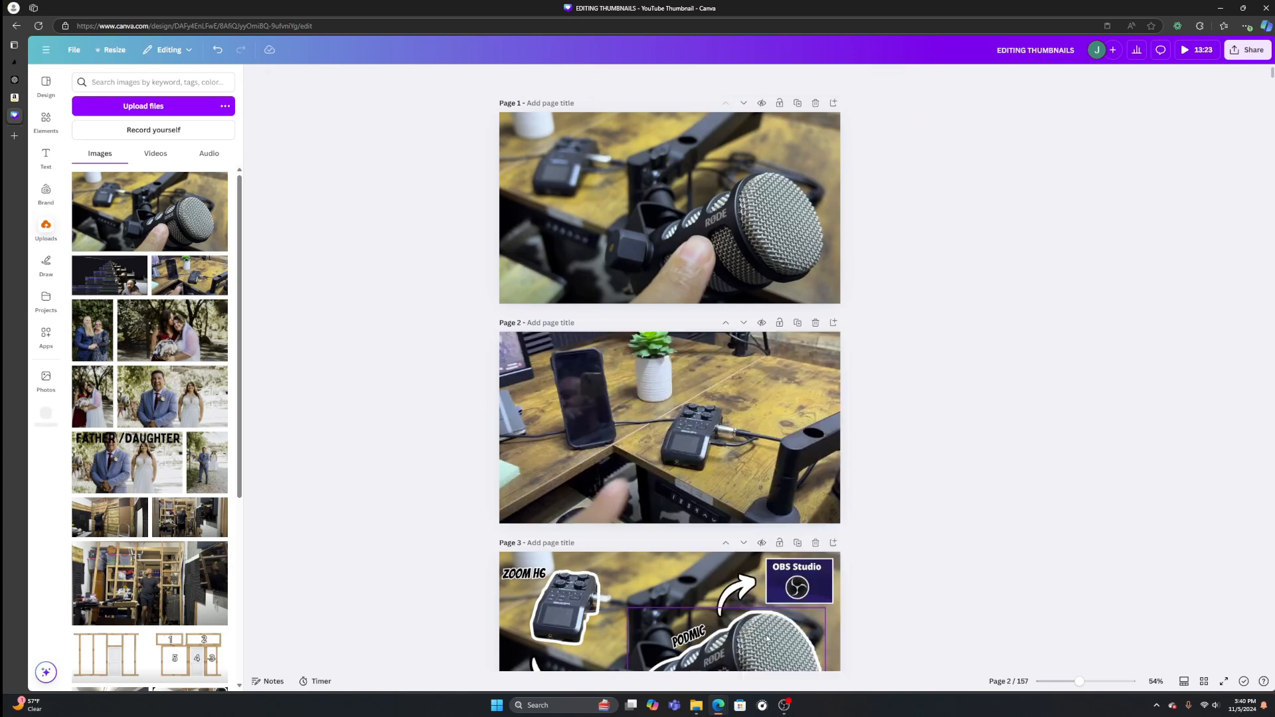
# Detach the desk photo from page 2's background, and set it as the background again
pyautogui.rightClick(692, 377)
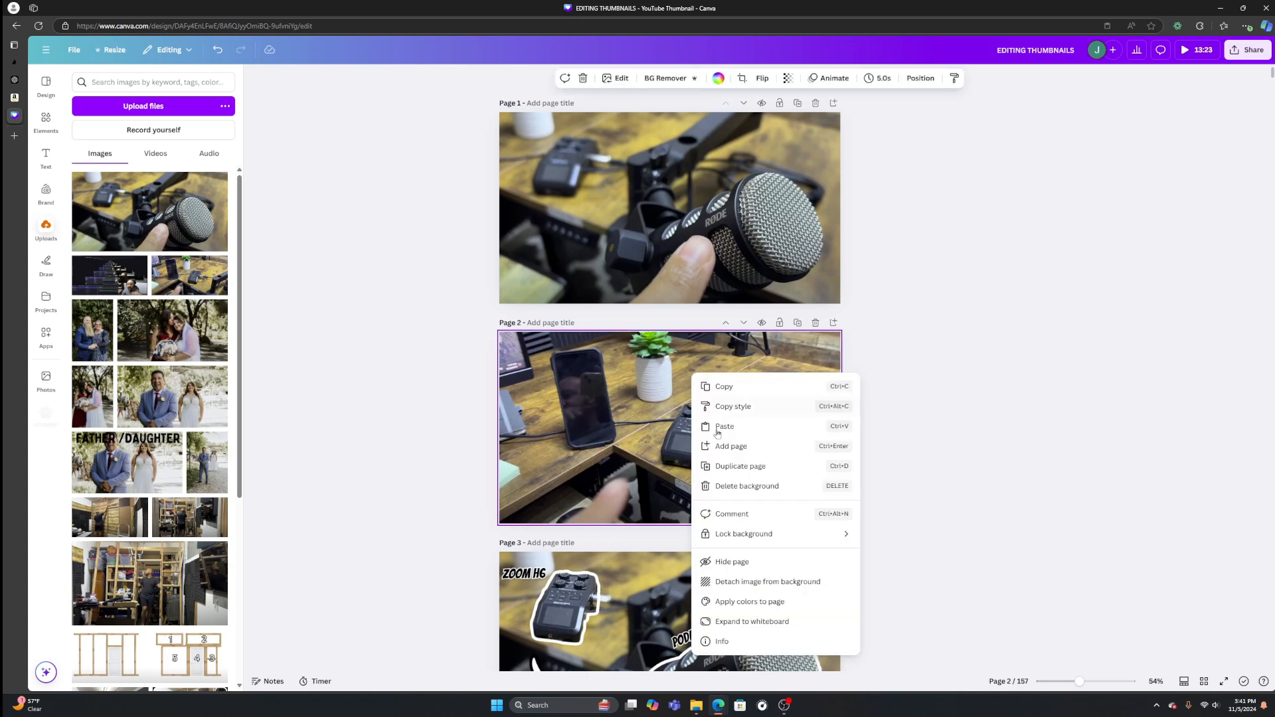
pyautogui.click(795, 584)
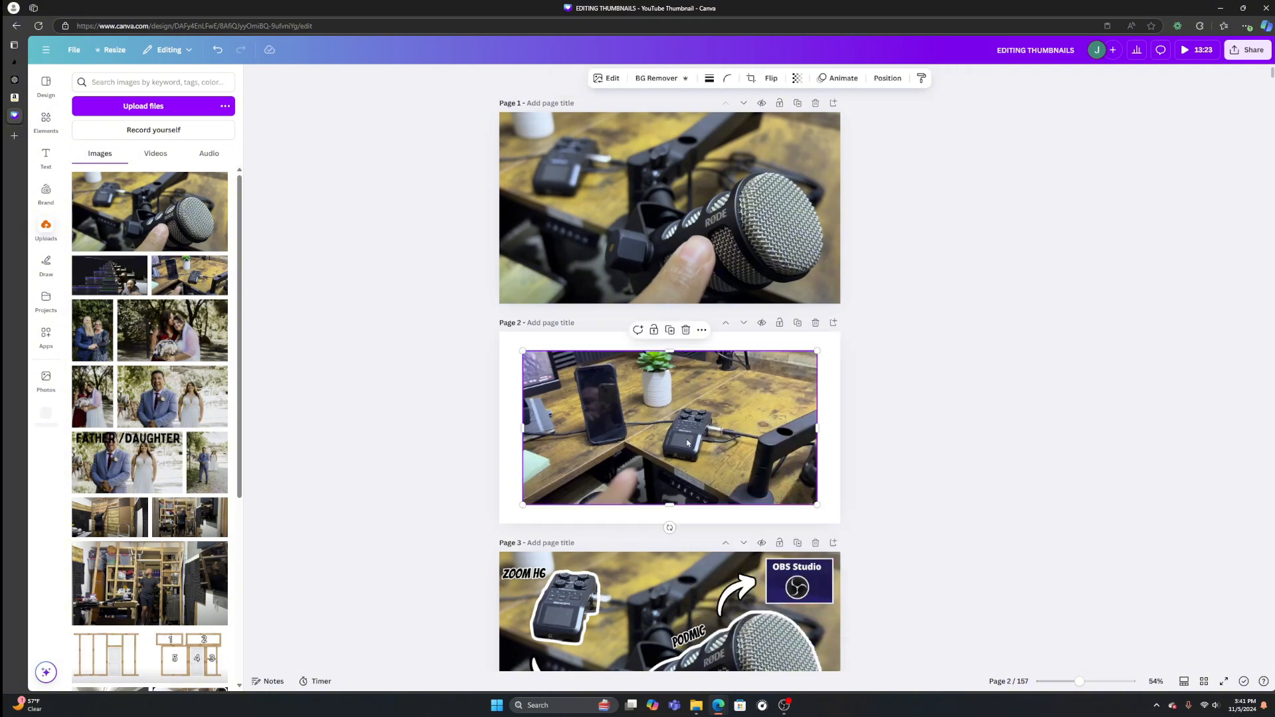
pyautogui.rightClick(684, 397)
pyautogui.click(746, 550)
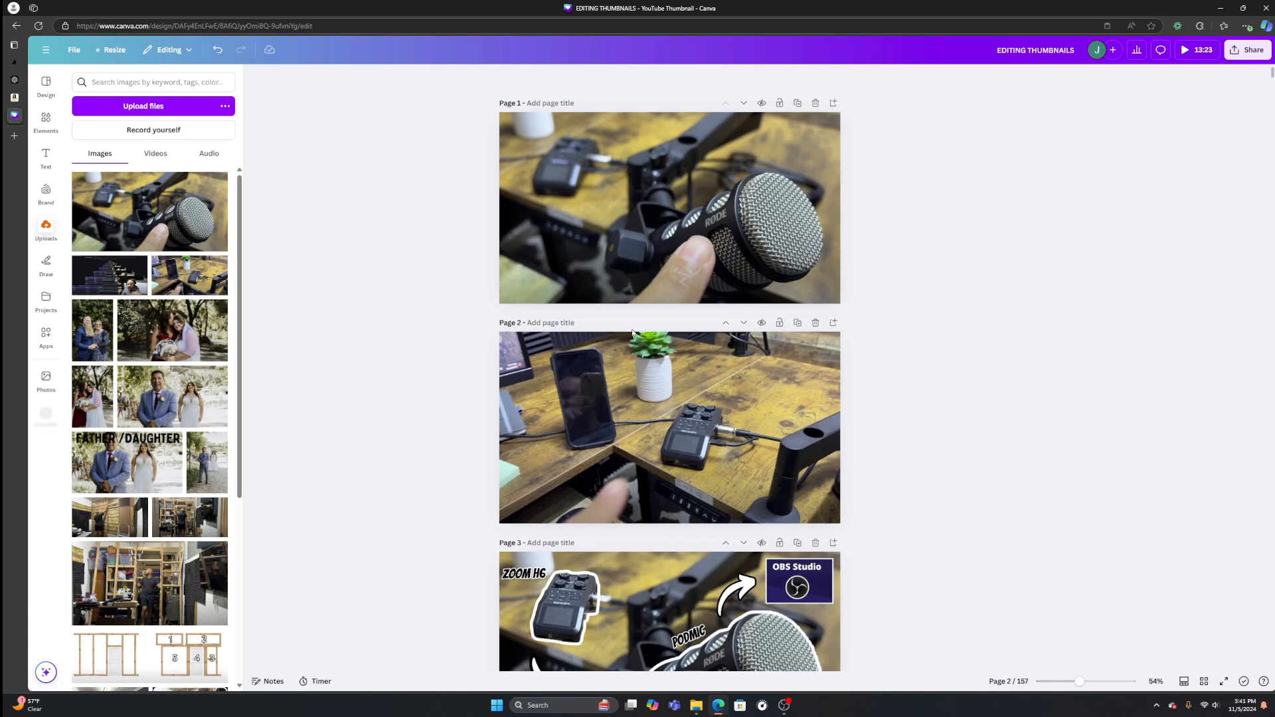
# Detach the desk photo from page 2's background, enlarge it beyond the page edges and reposition it so the recorder sits near the centre
pyautogui.click(700, 401)
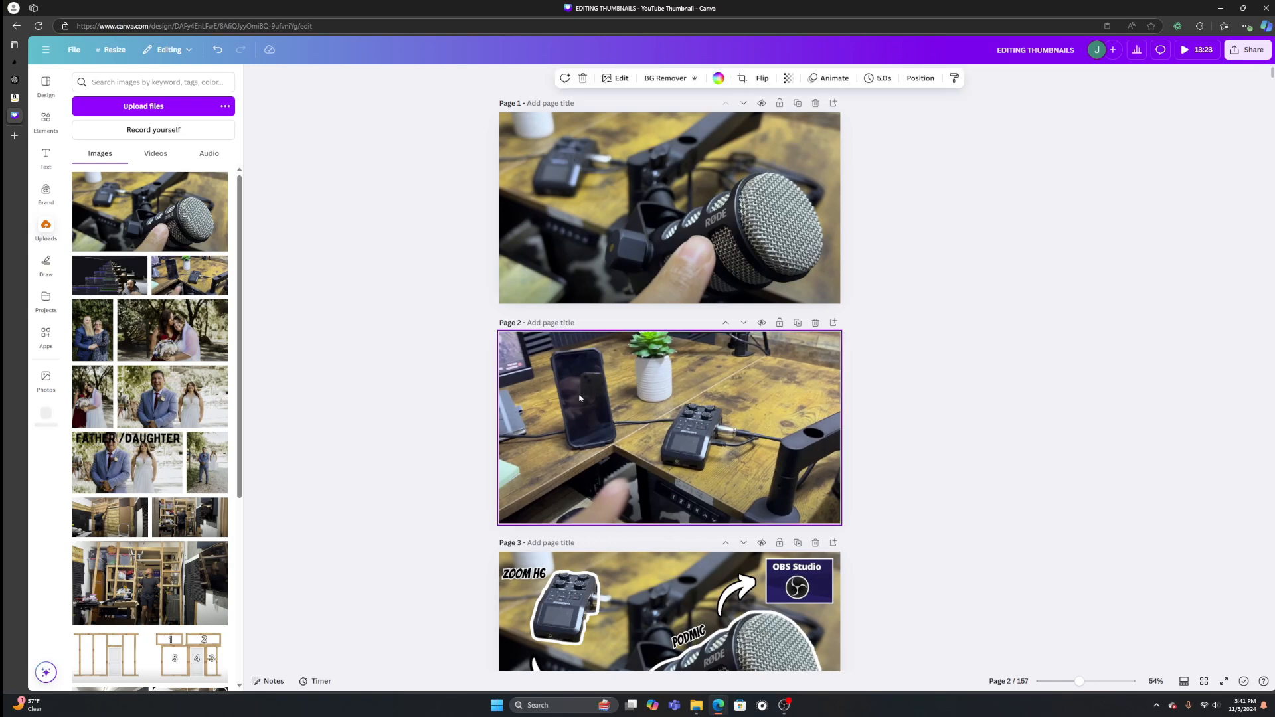
pyautogui.rightClick(745, 438)
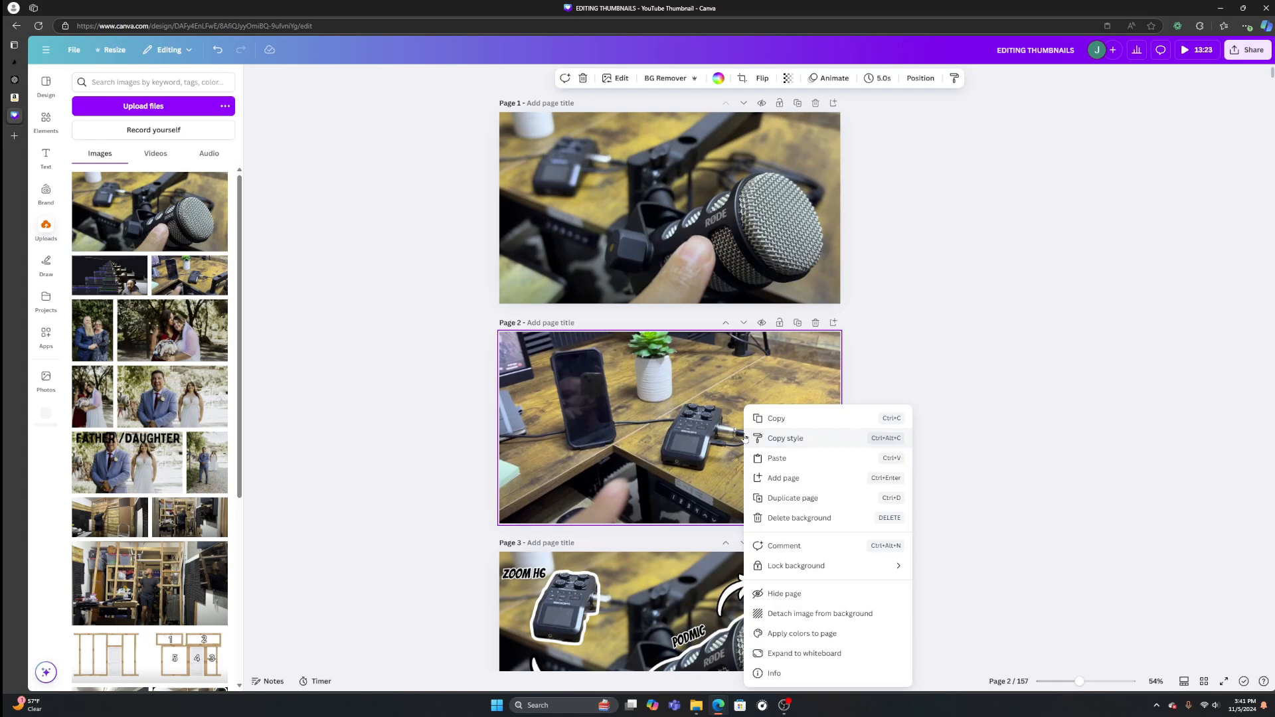
pyautogui.click(806, 613)
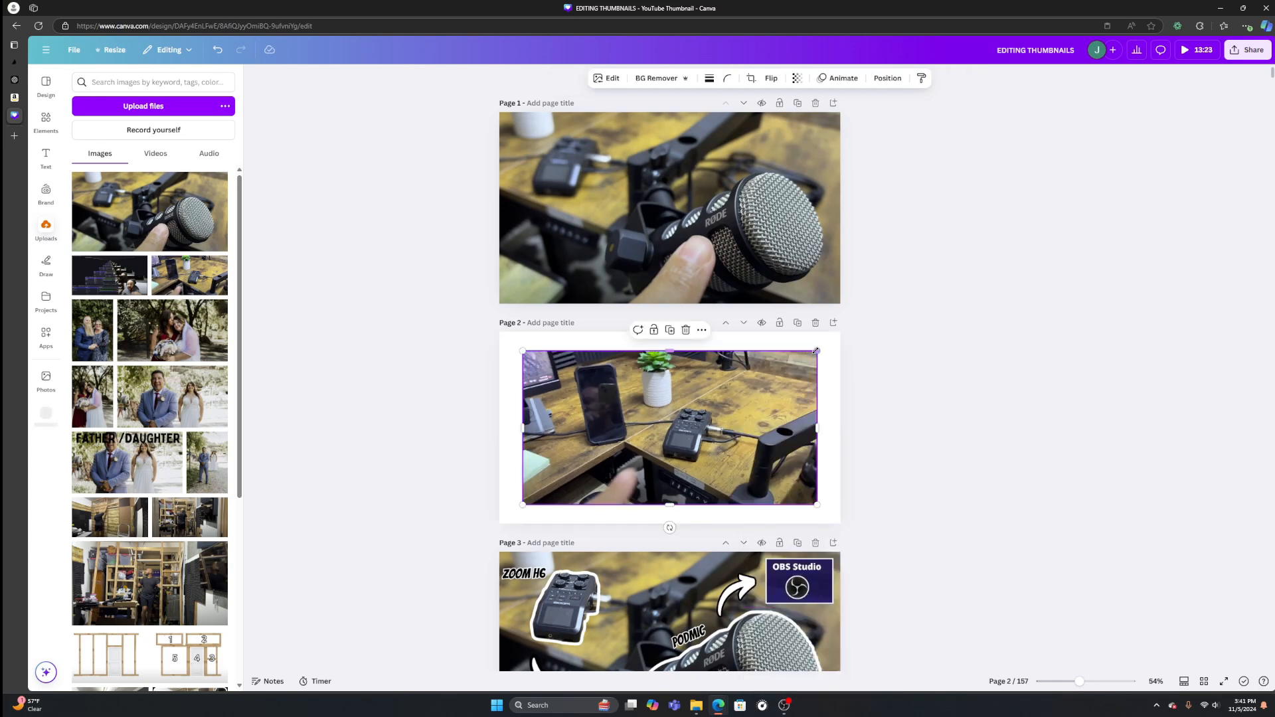
pyautogui.moveTo(816, 350); pyautogui.dragTo(995, 259)
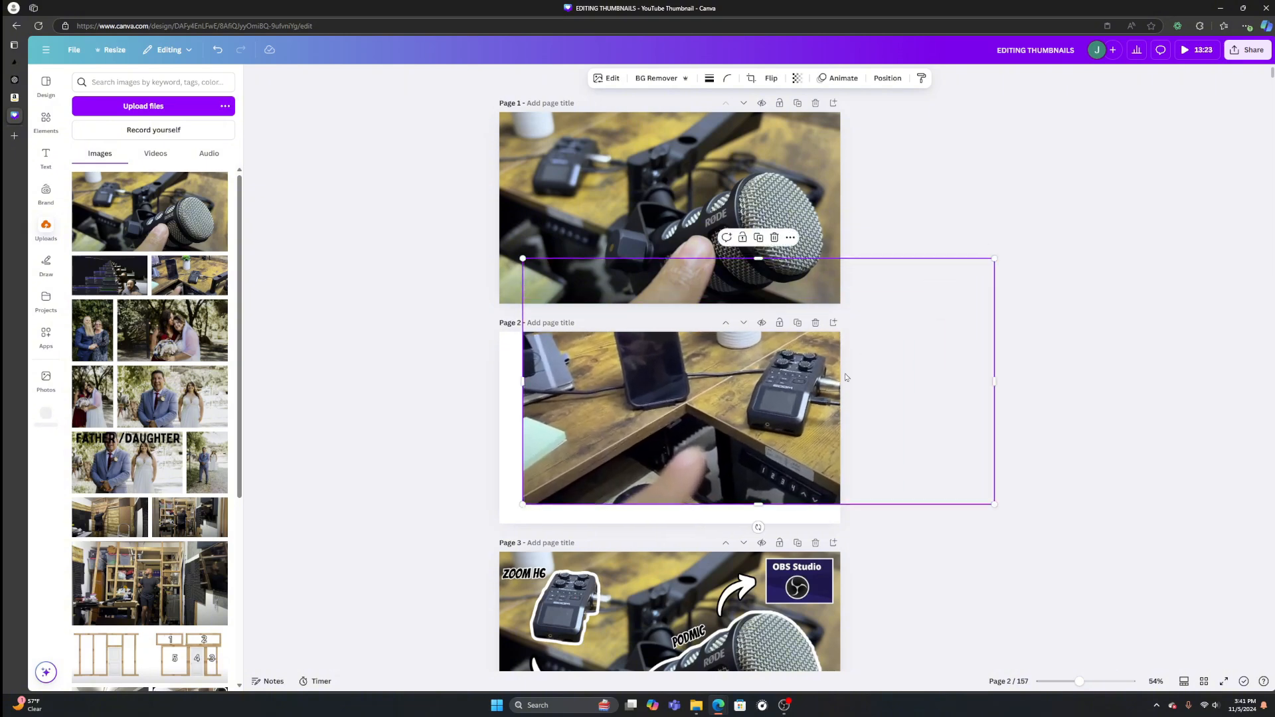
pyautogui.moveTo(790, 397); pyautogui.dragTo(714, 439)
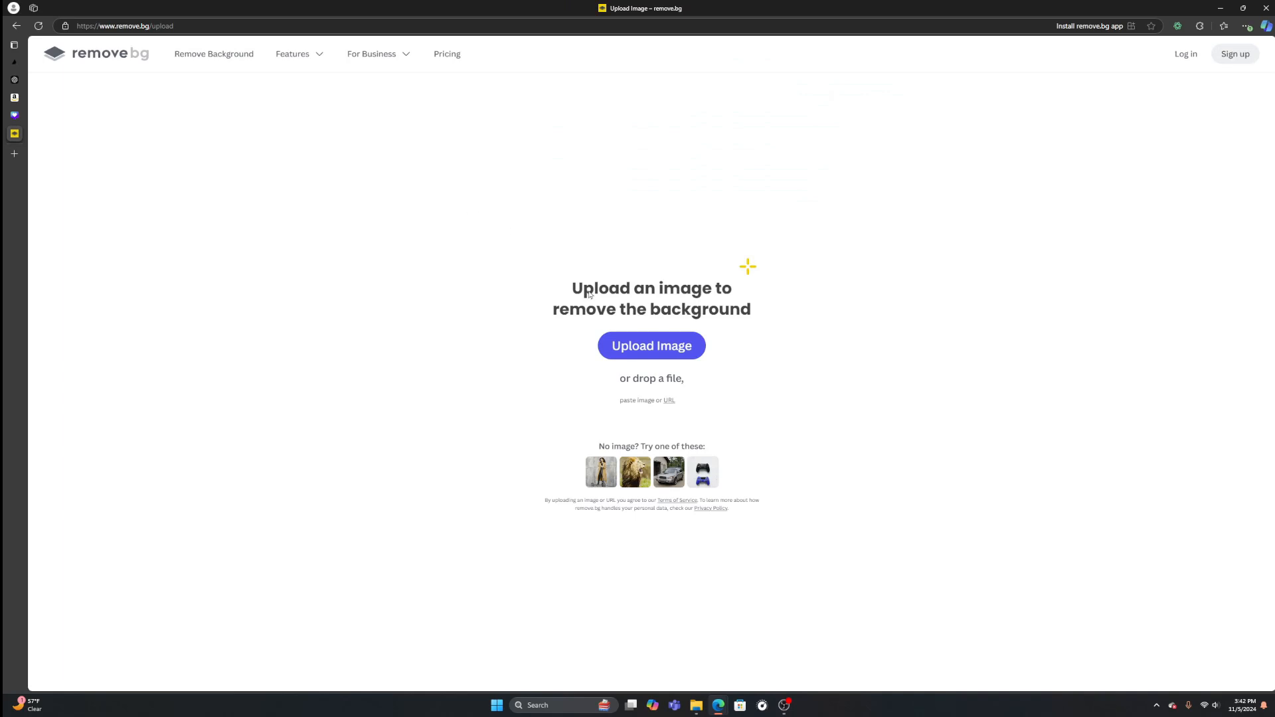
# In remove.bg, upload Screenshot_5-11-2024_151153_www.youtube.com and download the standard-resolution image with its background removed
pyautogui.click(666, 348)
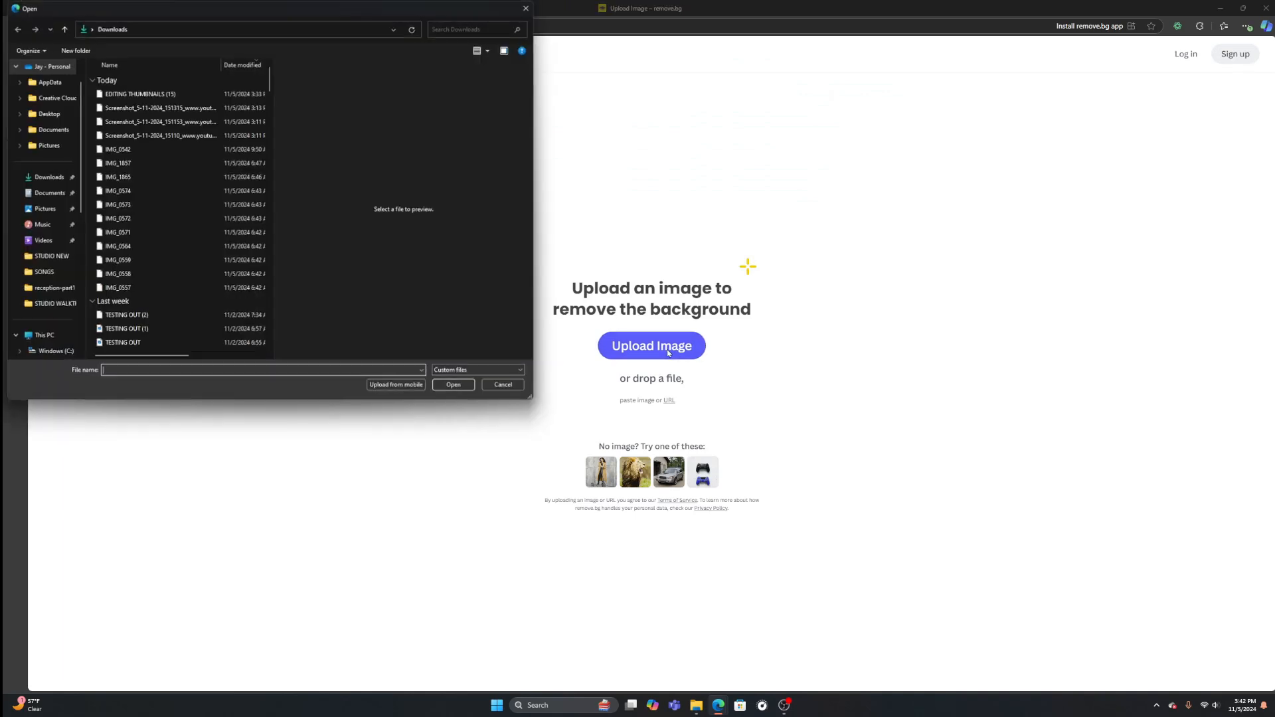
pyautogui.click(159, 109)
pyautogui.click(161, 122)
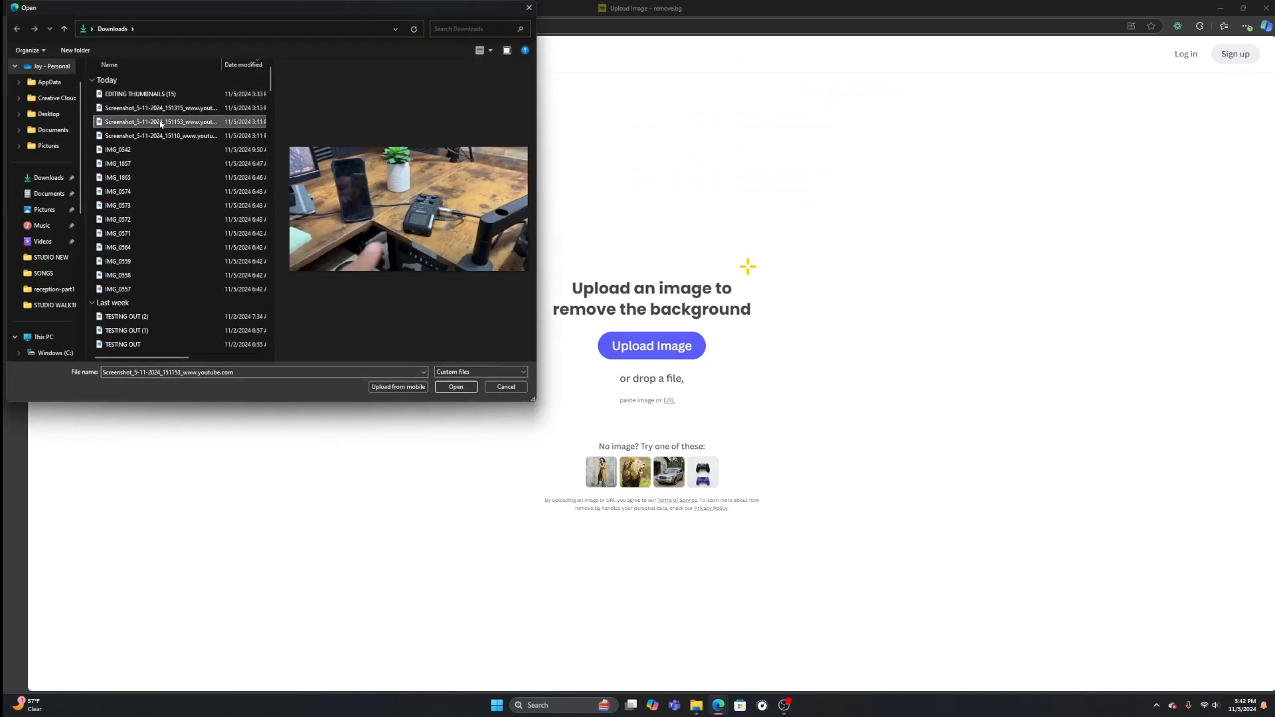
pyautogui.click(160, 136)
pyautogui.click(161, 122)
pyautogui.click(457, 387)
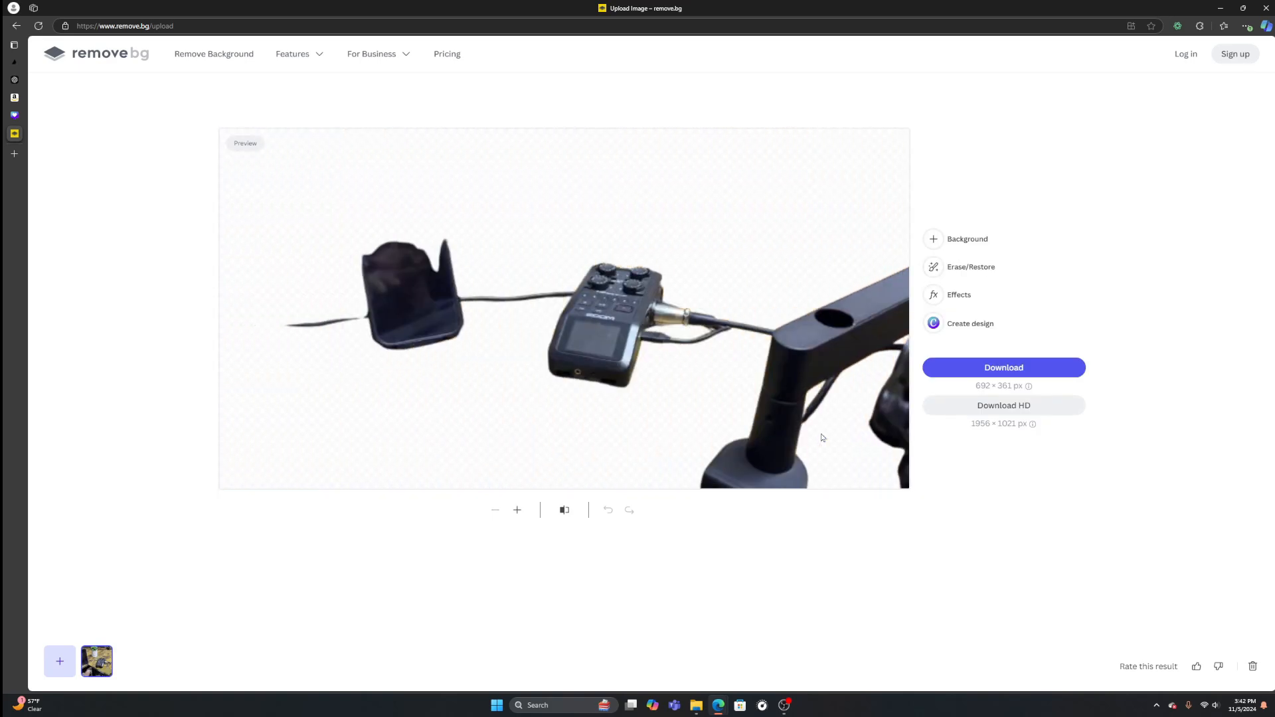
pyautogui.click(1036, 374)
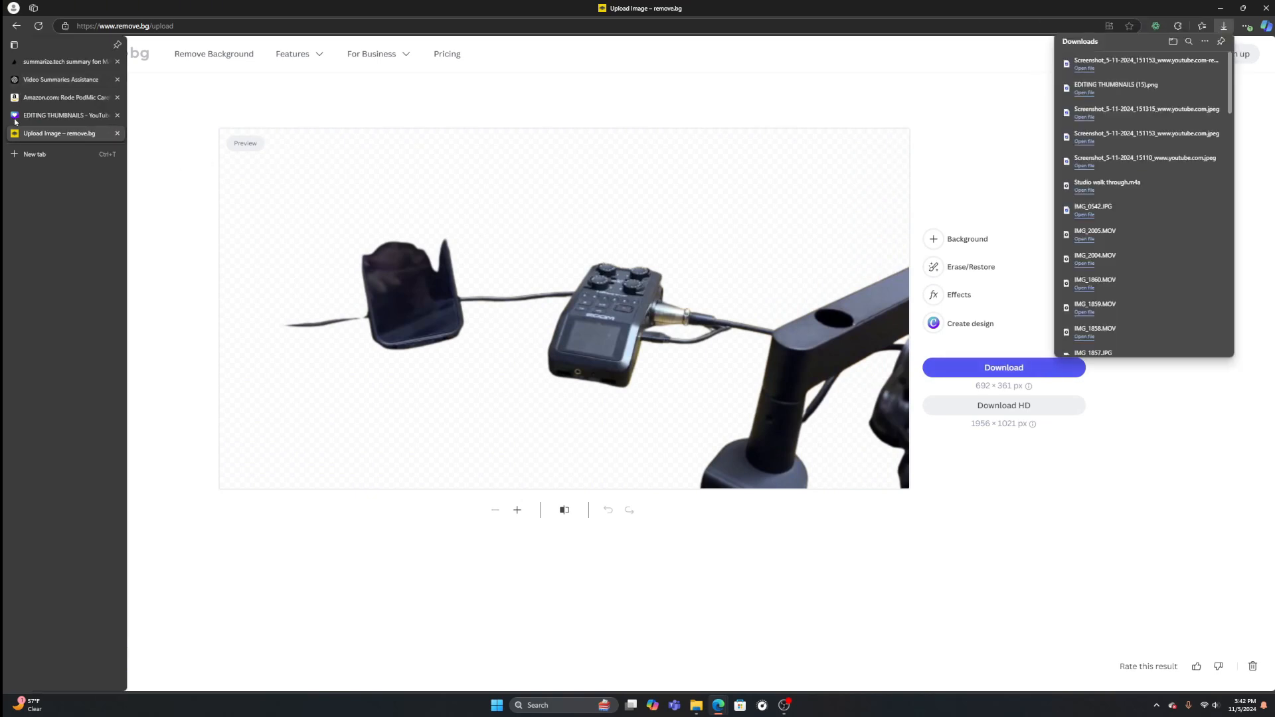
# Switch back to the Canva design, add a blank page after page 2 and upload Screenshot_5-11-2024_151153_www.youtube.com-removebg-preview
pyautogui.click(38, 117)
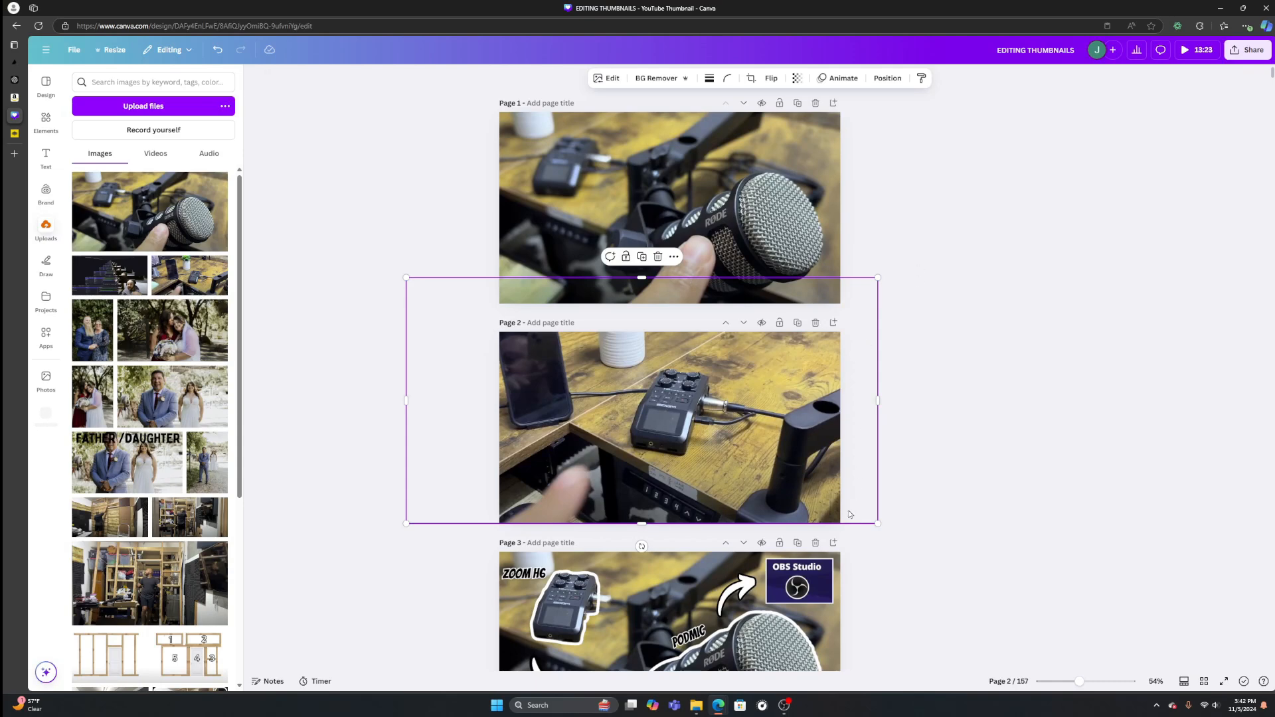
pyautogui.click(834, 323)
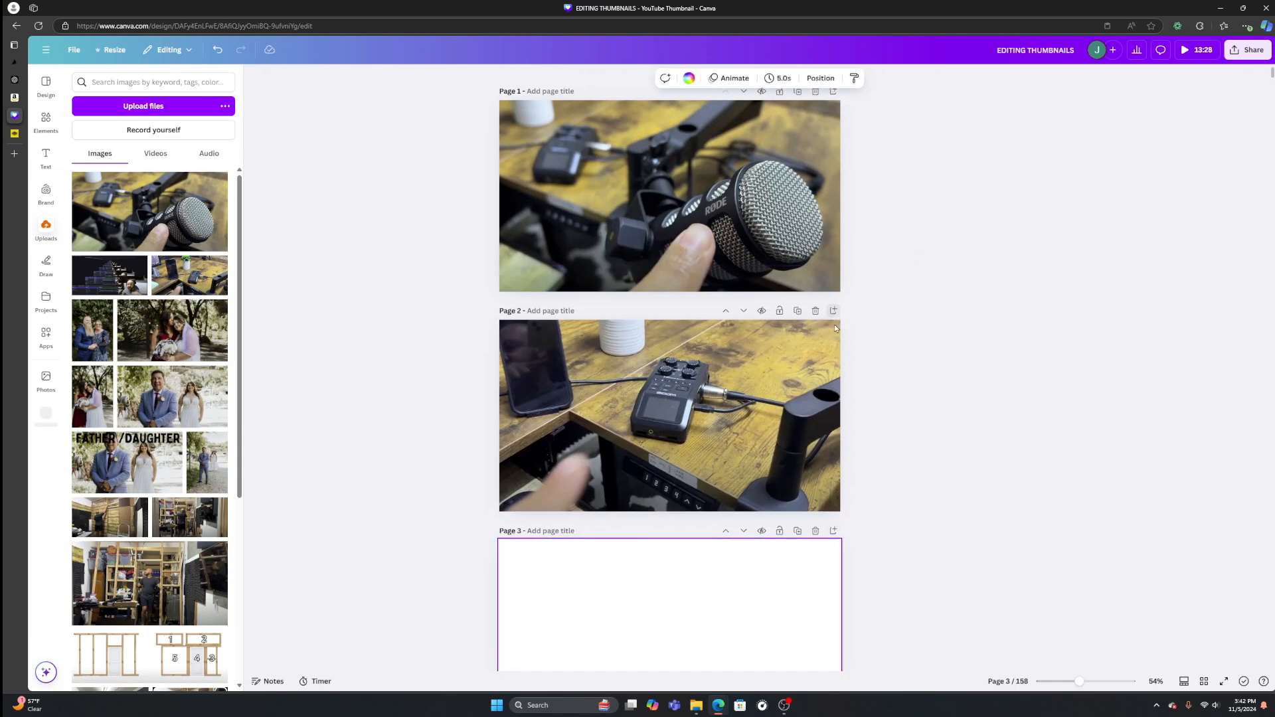
pyautogui.click(131, 107)
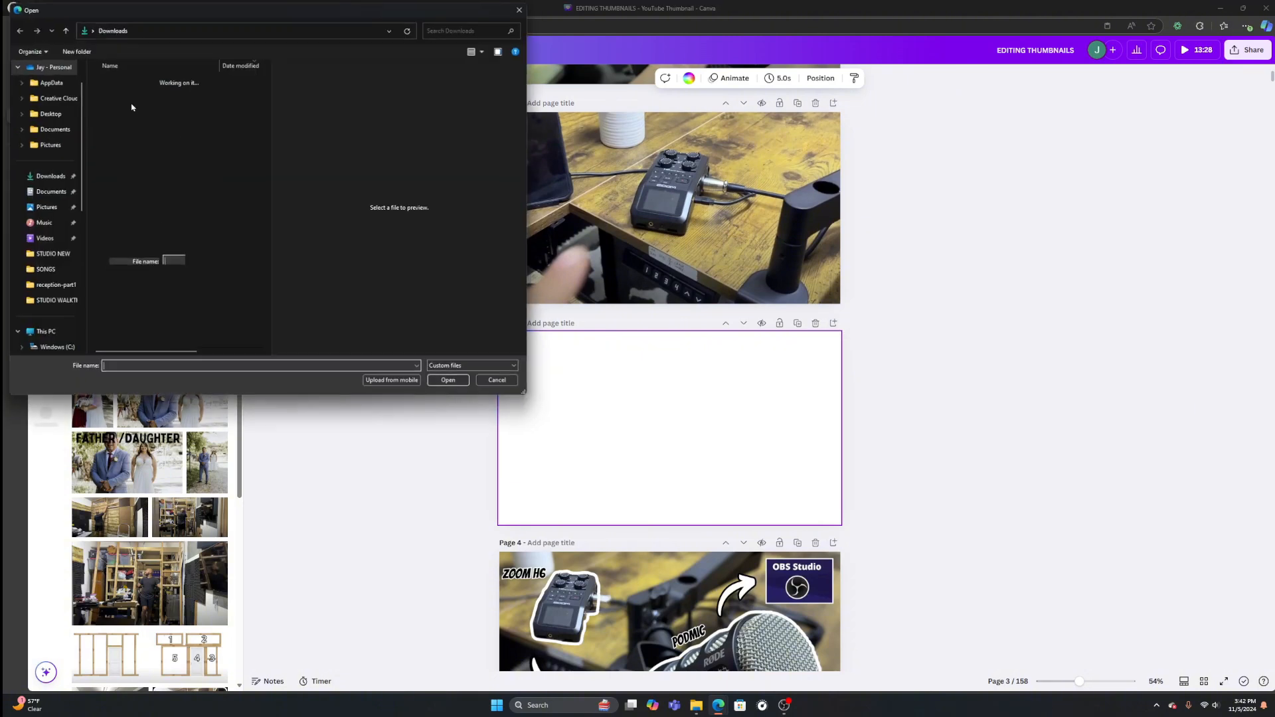
pyautogui.click(146, 95)
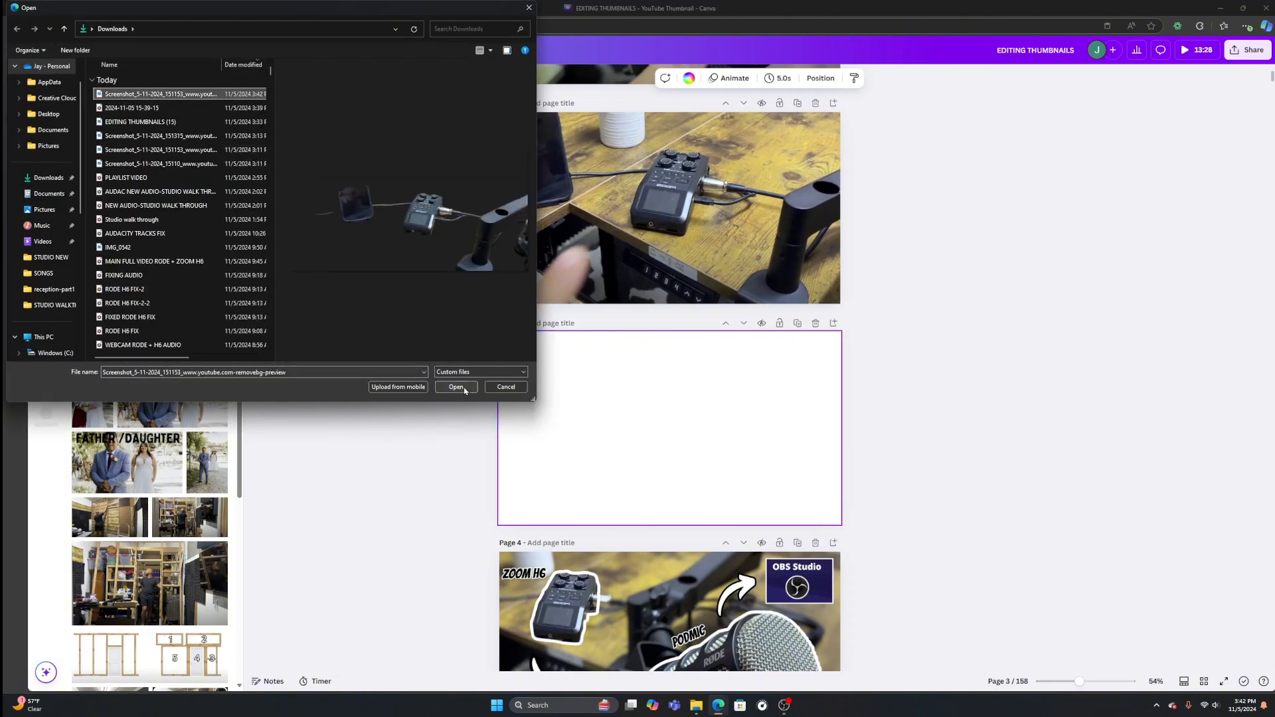
pyautogui.click(456, 388)
# Place the uploaded cutout on page 3, crop it horizontally to the audio recorder and enlarge it
pyautogui.moveTo(117, 196); pyautogui.dragTo(598, 379)
pyautogui.moveTo(762, 377); pyautogui.dragTo(705, 439)
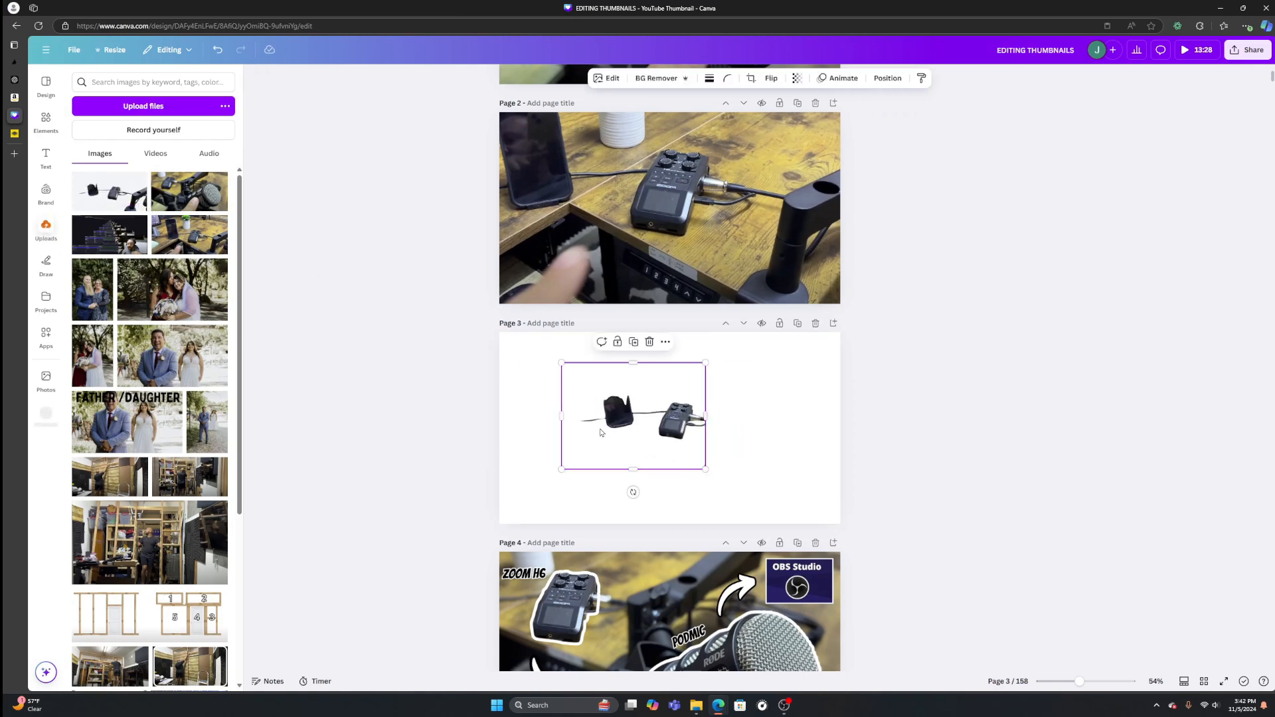
pyautogui.moveTo(558, 417); pyautogui.dragTo(641, 417)
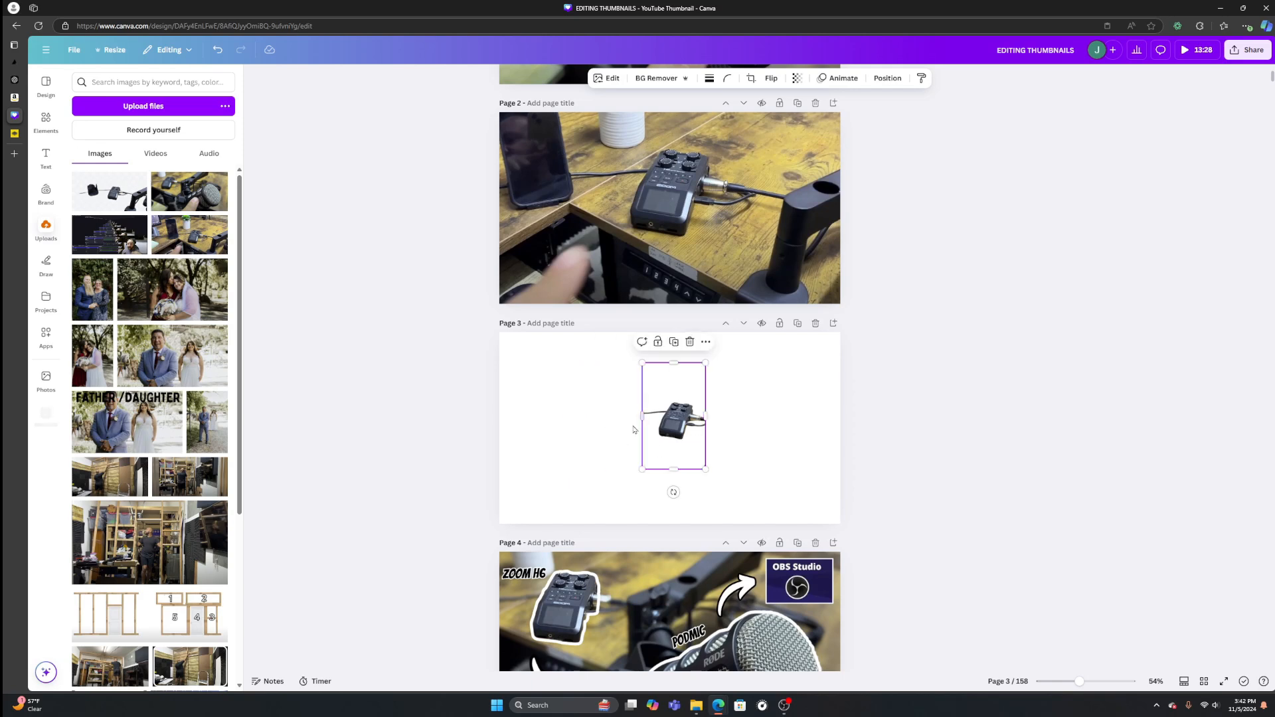
pyautogui.moveTo(704, 472); pyautogui.dragTo(643, 376)
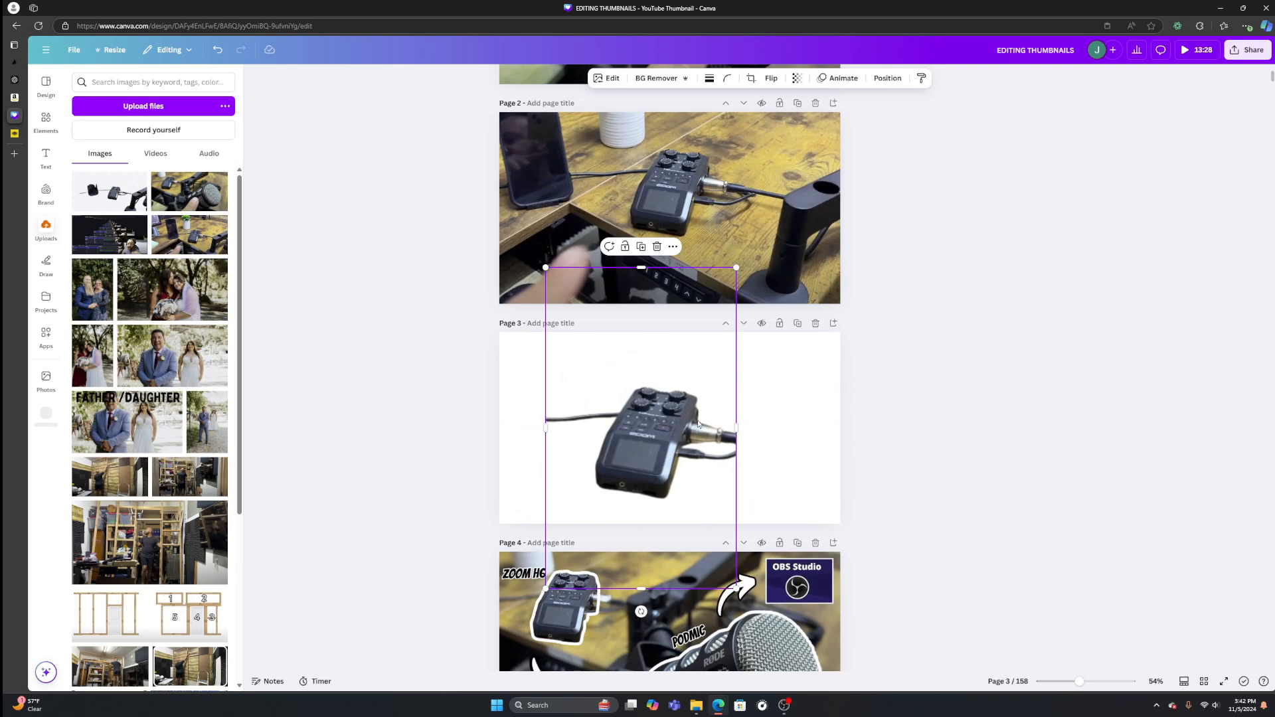
# Remove the background of the desk photo on page 2 with BG Remover
pyautogui.click(724, 292)
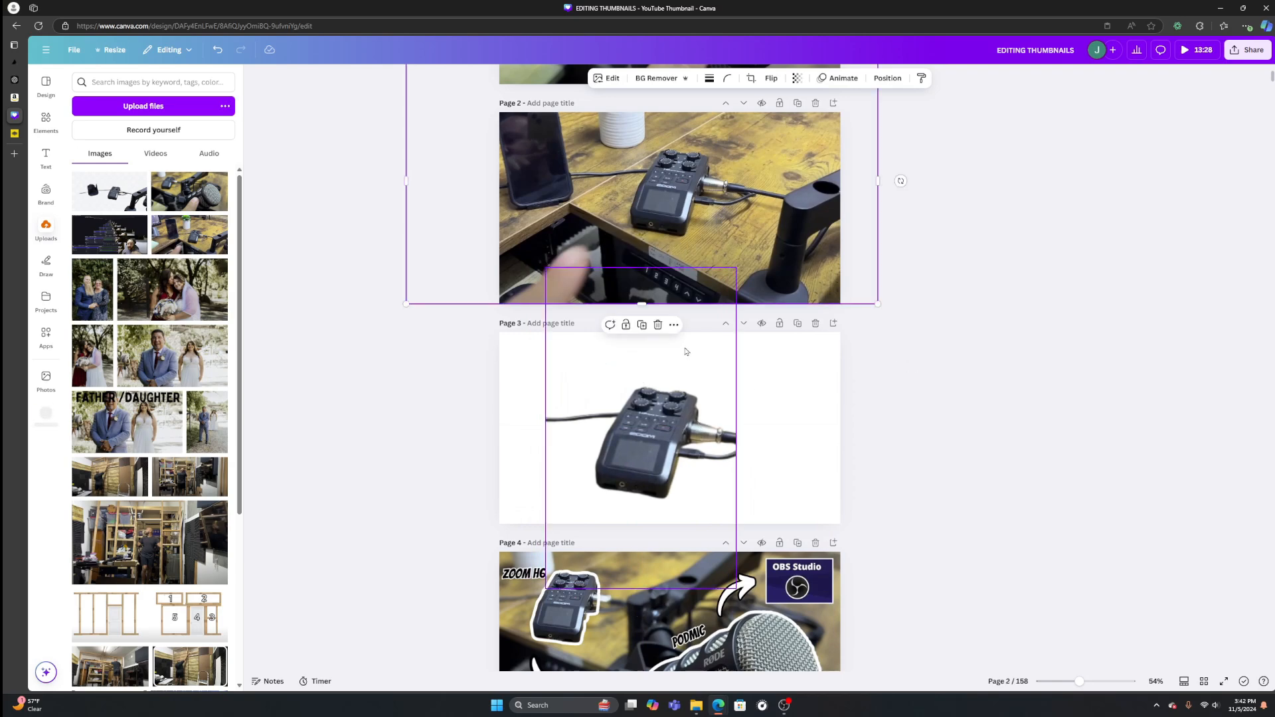
pyautogui.scroll(2, 716, 323)
pyautogui.click(655, 78)
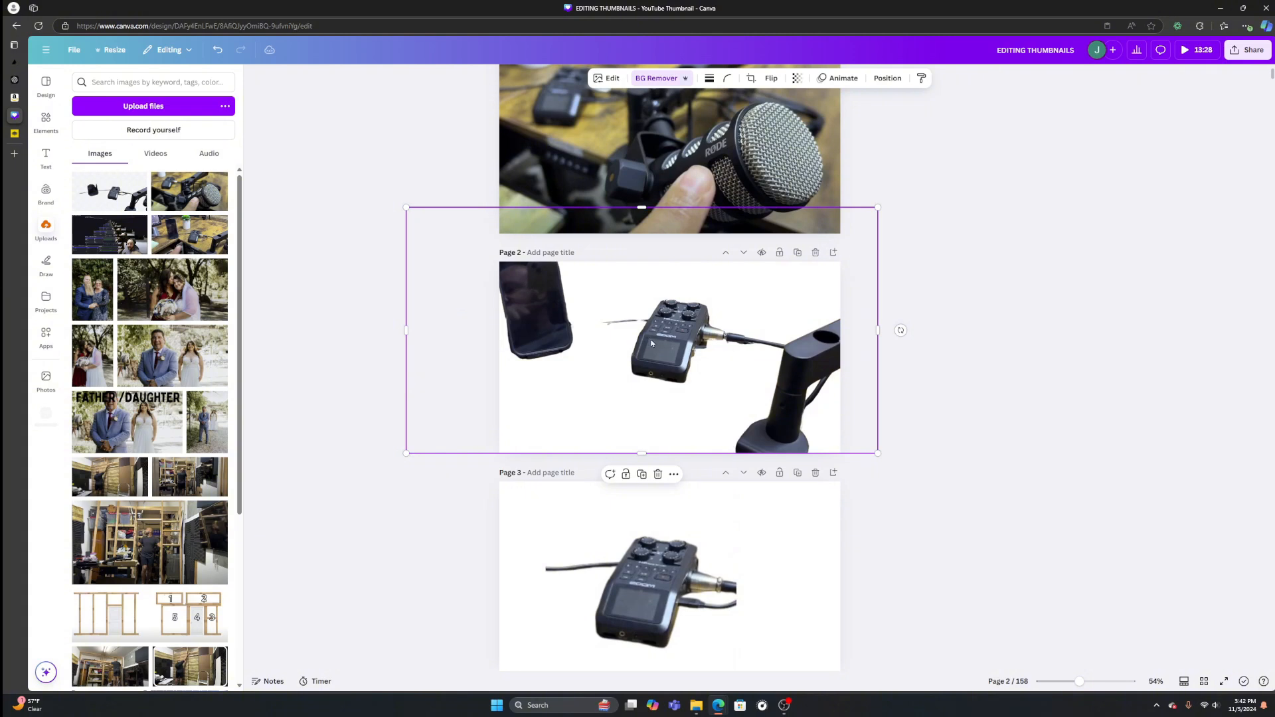
# Shrink the recorder cutout on page 3, move it near the page centre and crop the empty area above it
pyautogui.click(707, 562)
pyautogui.scroll(-2, 707, 563)
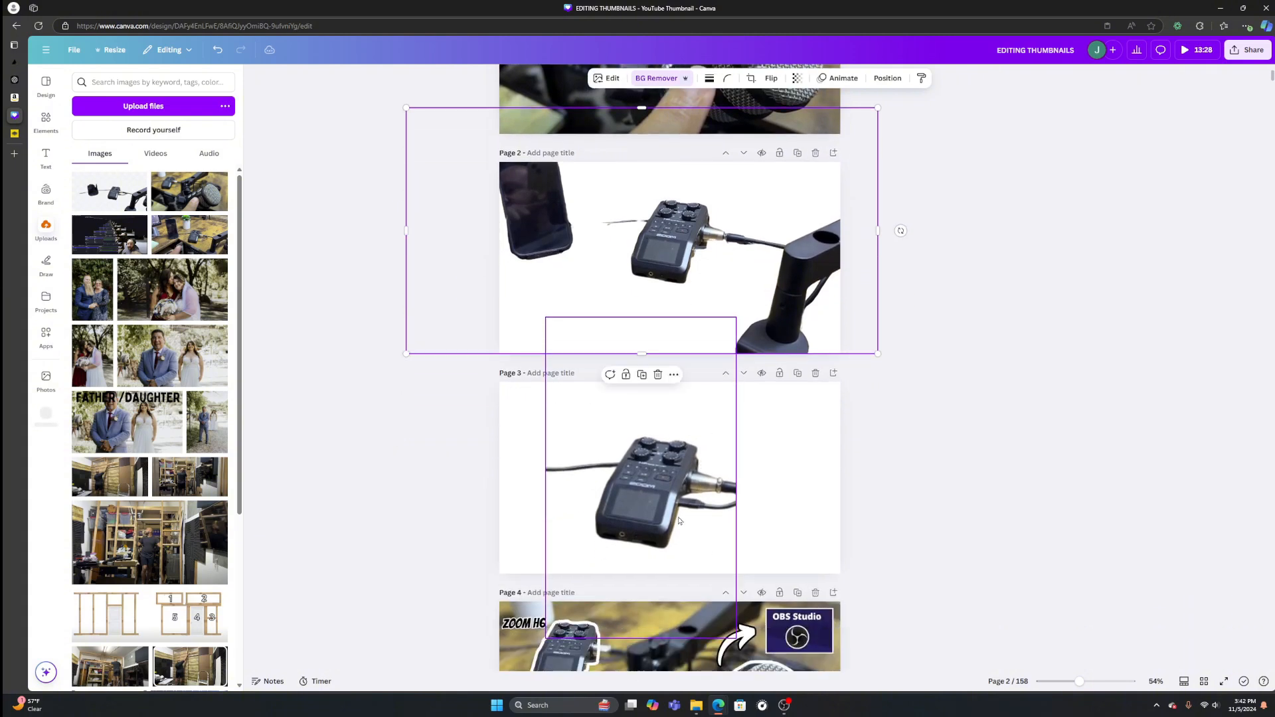
pyautogui.moveTo(731, 318); pyautogui.dragTo(678, 390)
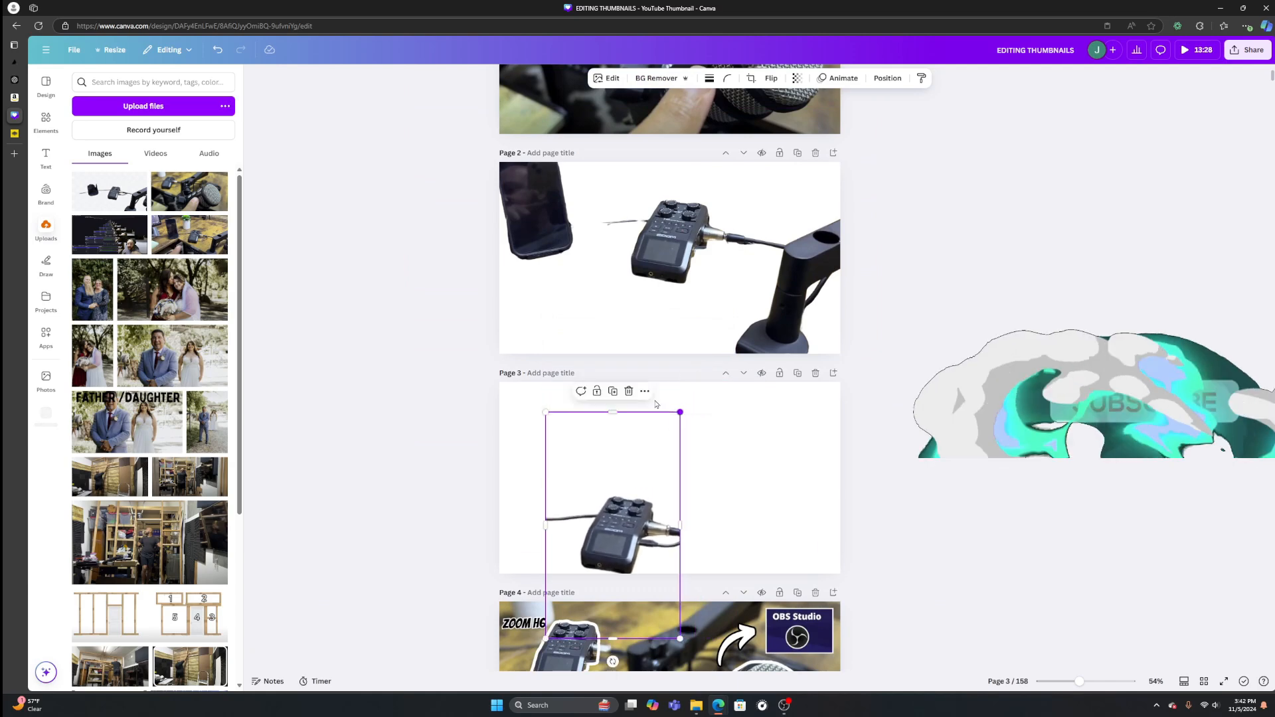
pyautogui.moveTo(631, 479); pyautogui.dragTo(679, 470)
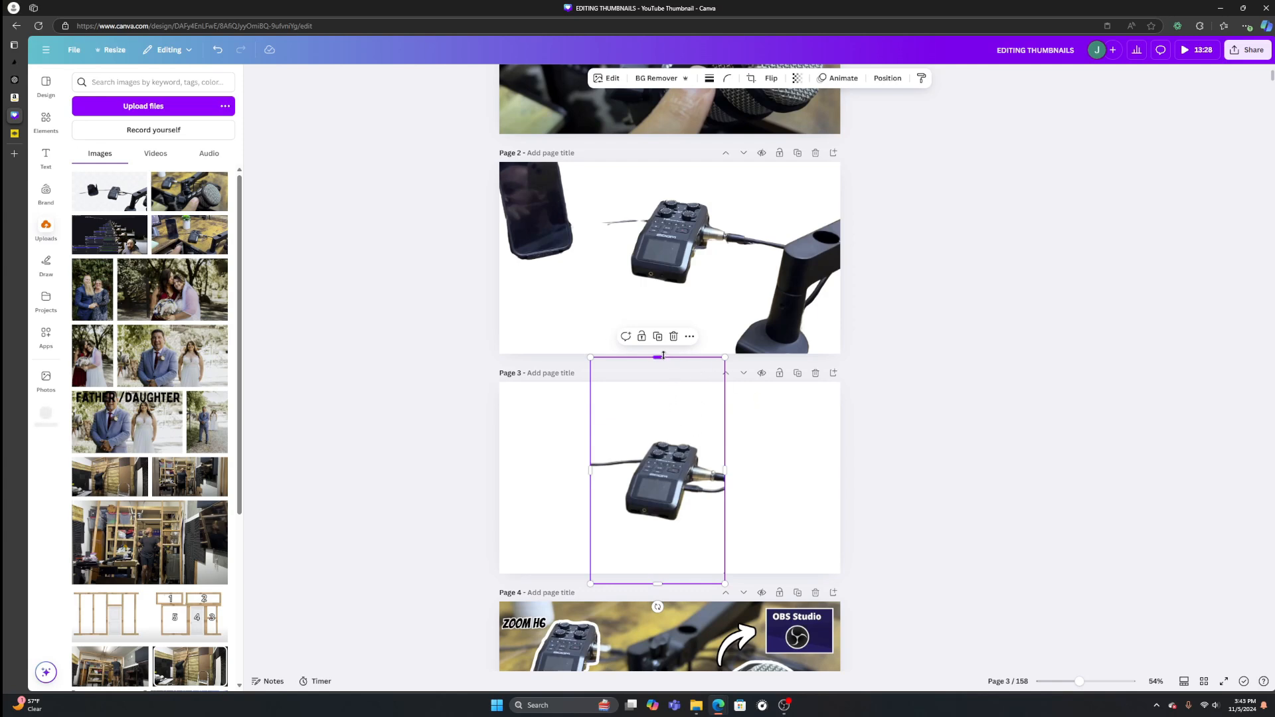
pyautogui.moveTo(658, 358); pyautogui.dragTo(660, 409)
# Crop the page 2 cutout on all four sides so only the audio recorder remains
pyautogui.scroll(2, 658, 336)
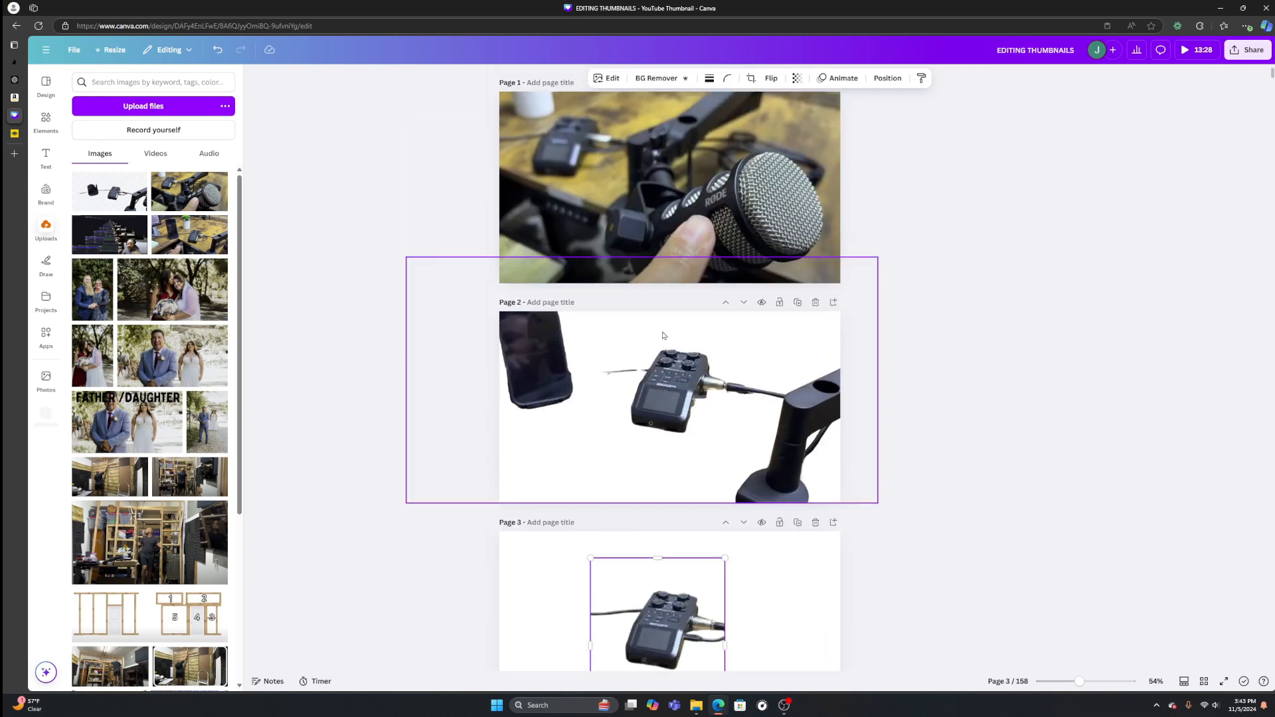
pyautogui.click(661, 374)
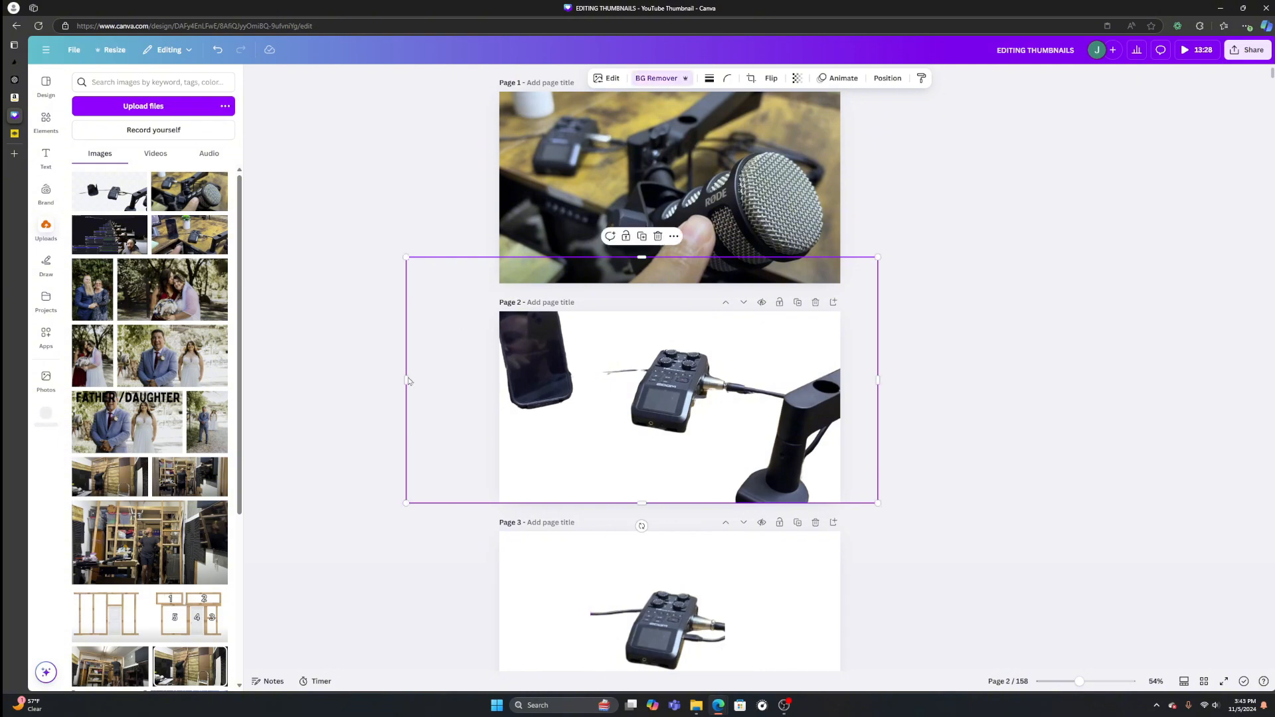
pyautogui.moveTo(408, 381); pyautogui.dragTo(620, 381)
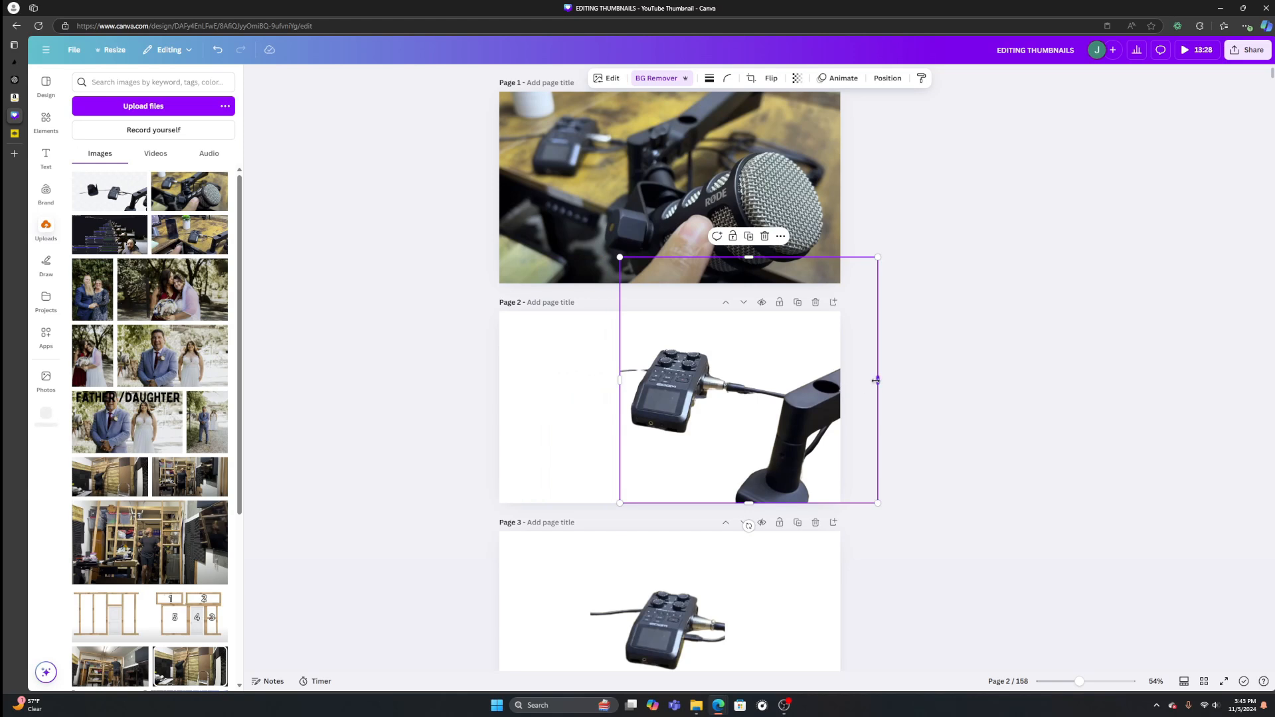
pyautogui.moveTo(876, 381); pyautogui.dragTo(725, 403)
pyautogui.moveTo(674, 258); pyautogui.dragTo(687, 335)
pyautogui.moveTo(672, 503); pyautogui.dragTo(668, 447)
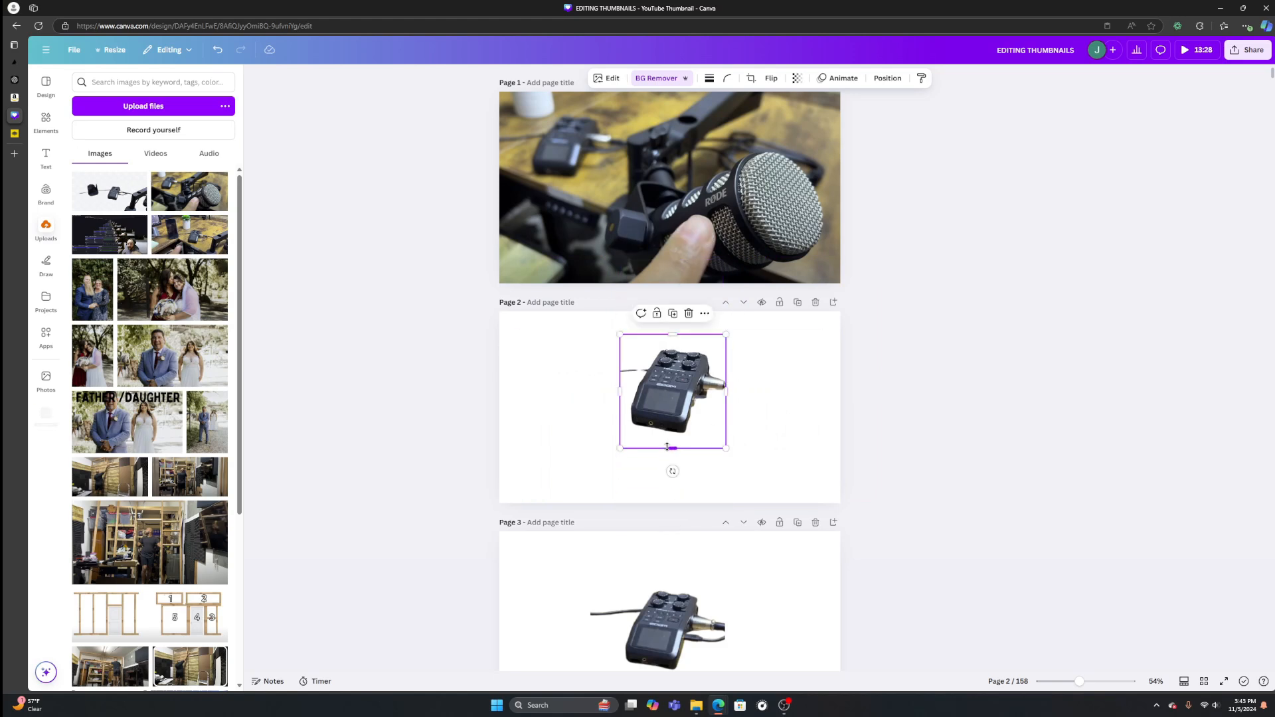
# Try to cover the stray cable beside the page 2 recorder with white marker strokes
pyautogui.click(609, 80)
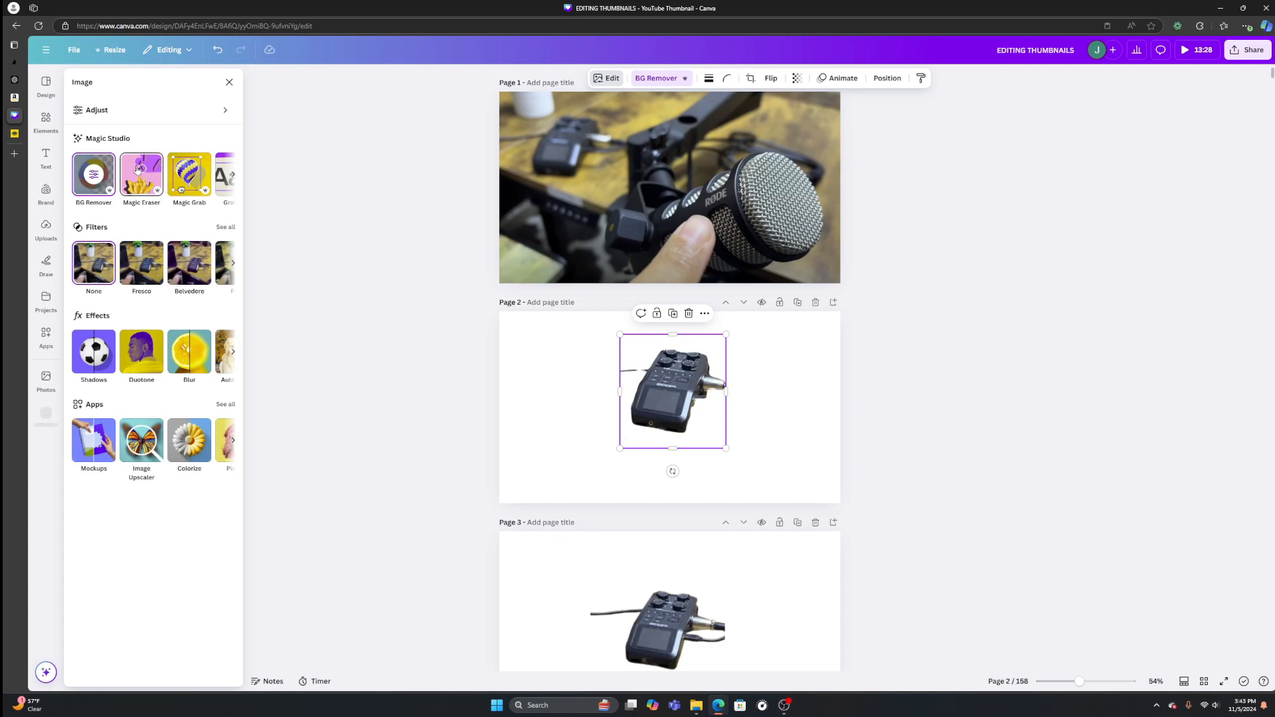
pyautogui.click(46, 265)
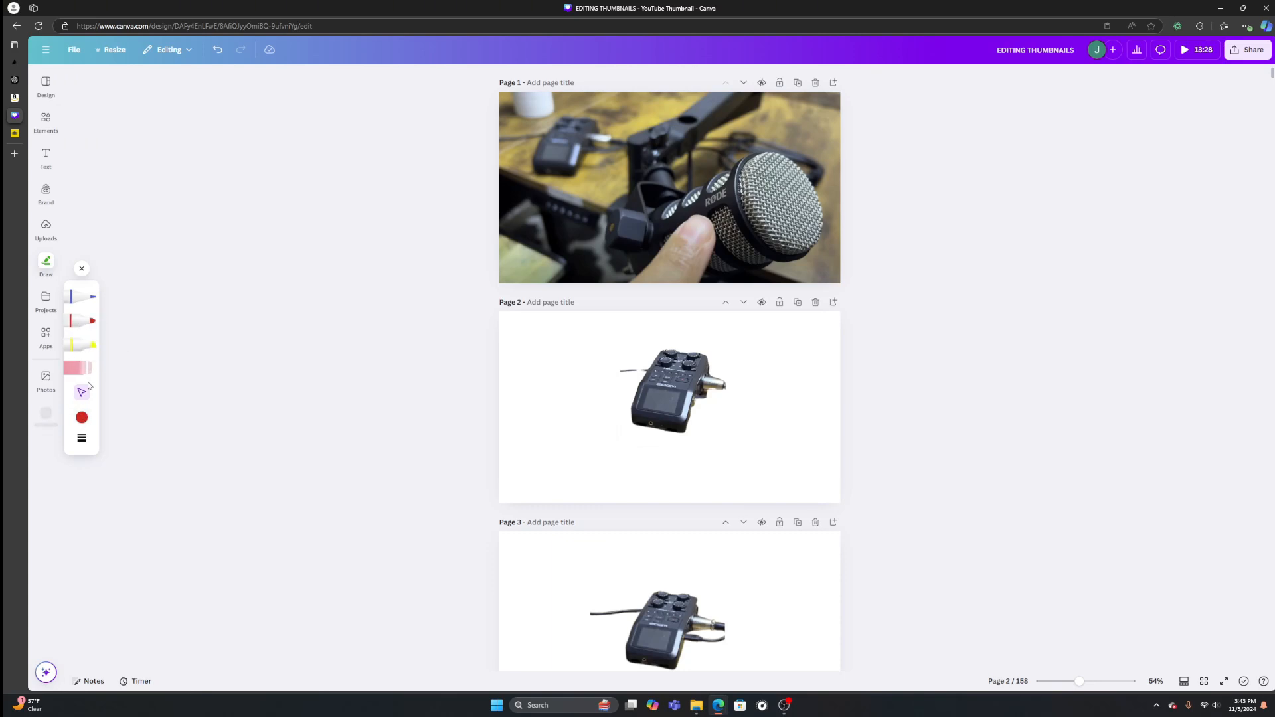
pyautogui.click(82, 321)
pyautogui.click(81, 417)
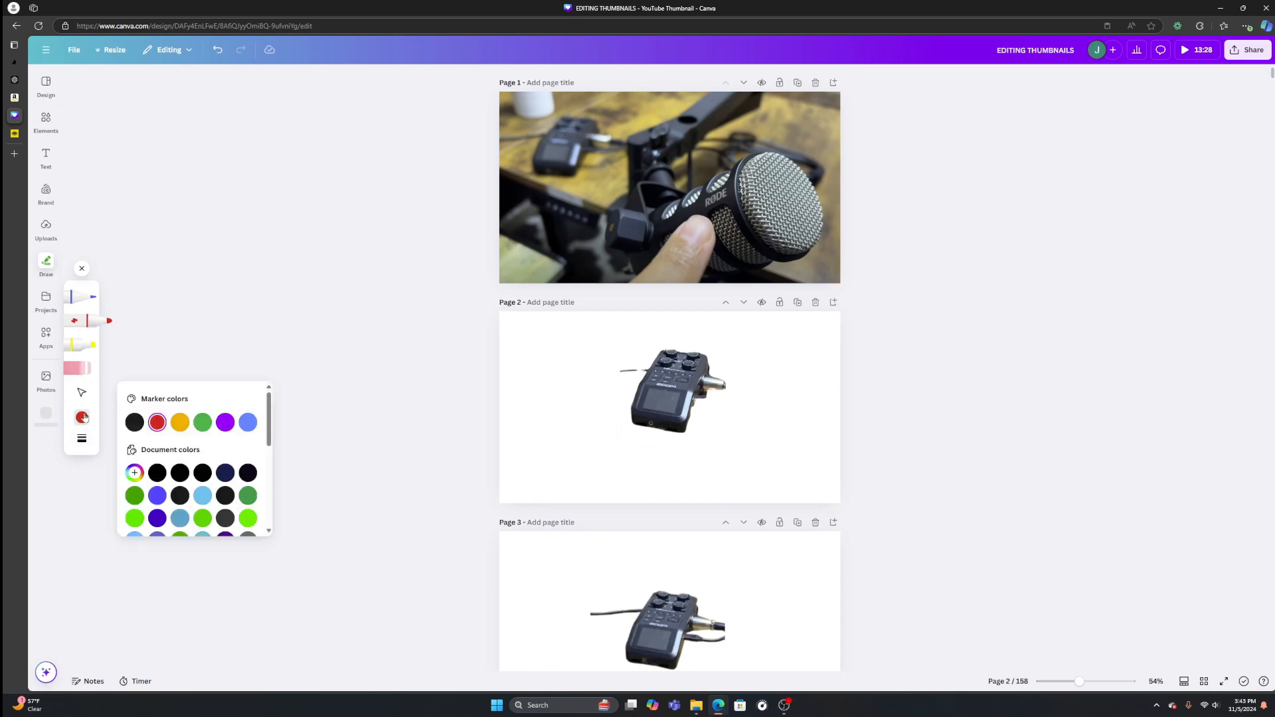
pyautogui.scroll(-10, 204, 454)
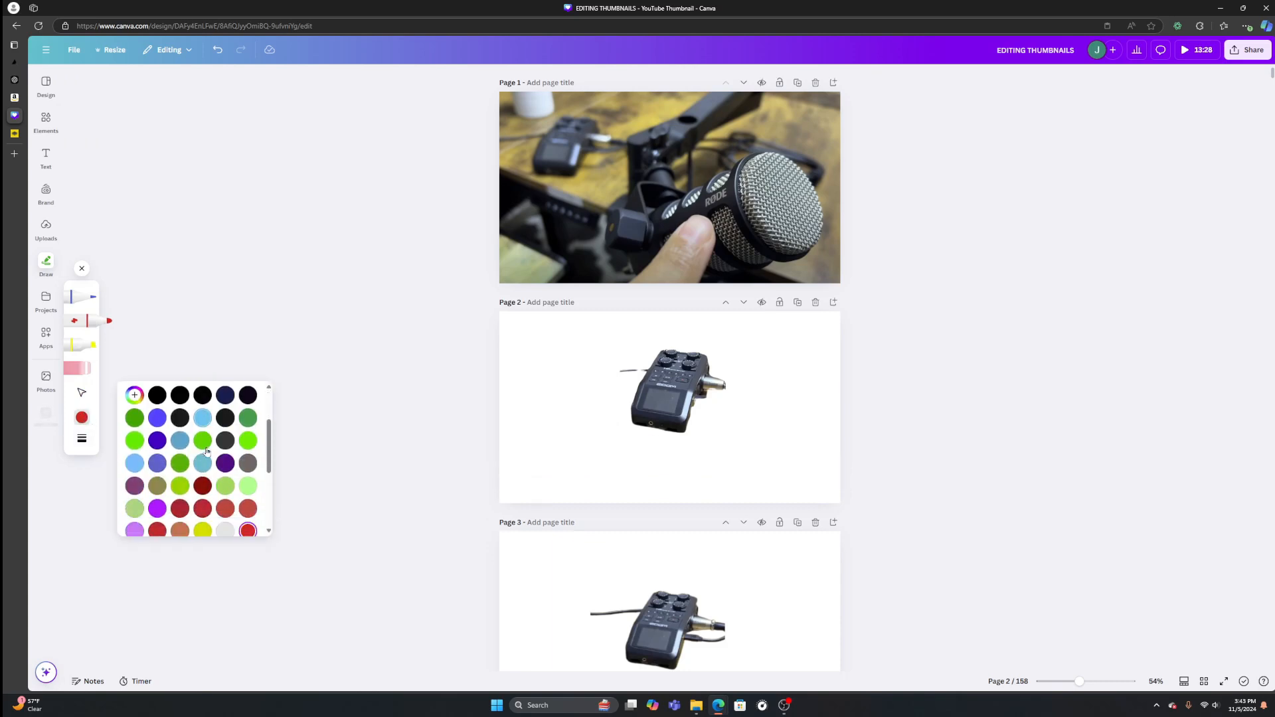
pyautogui.click(134, 522)
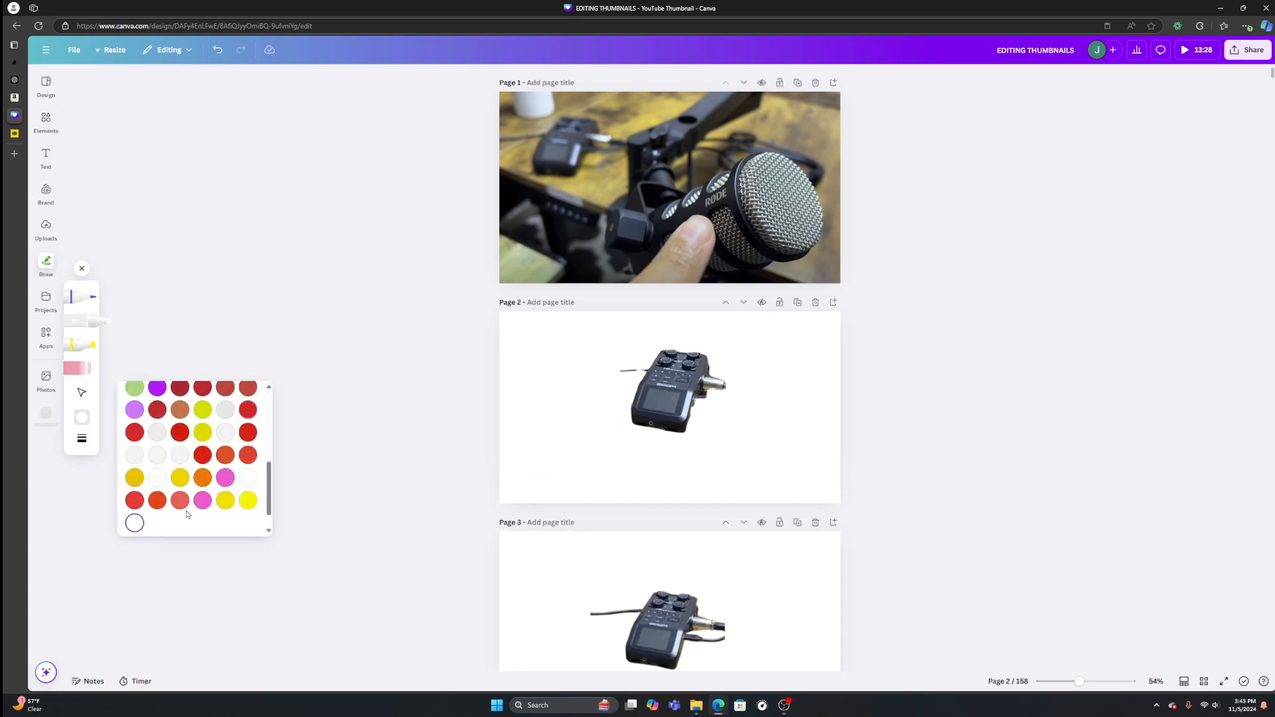
pyautogui.click(618, 370)
pyautogui.moveTo(617, 370); pyautogui.dragTo(639, 362)
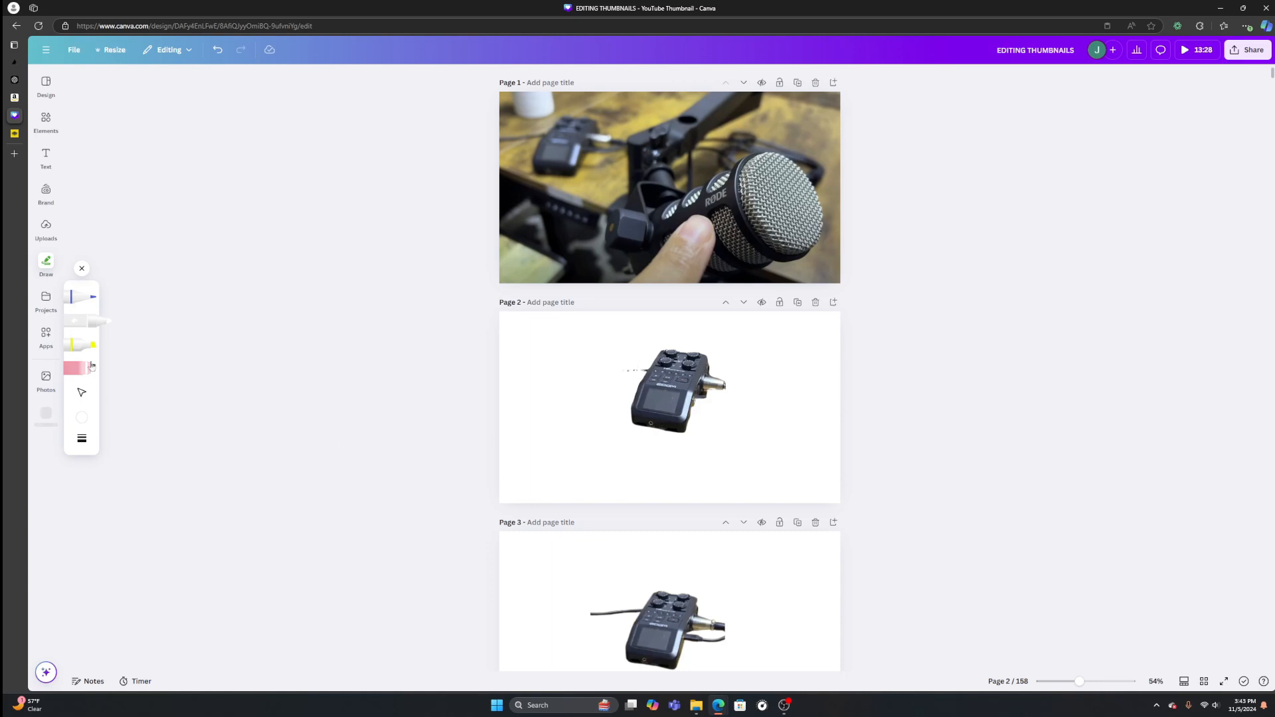
pyautogui.click(81, 268)
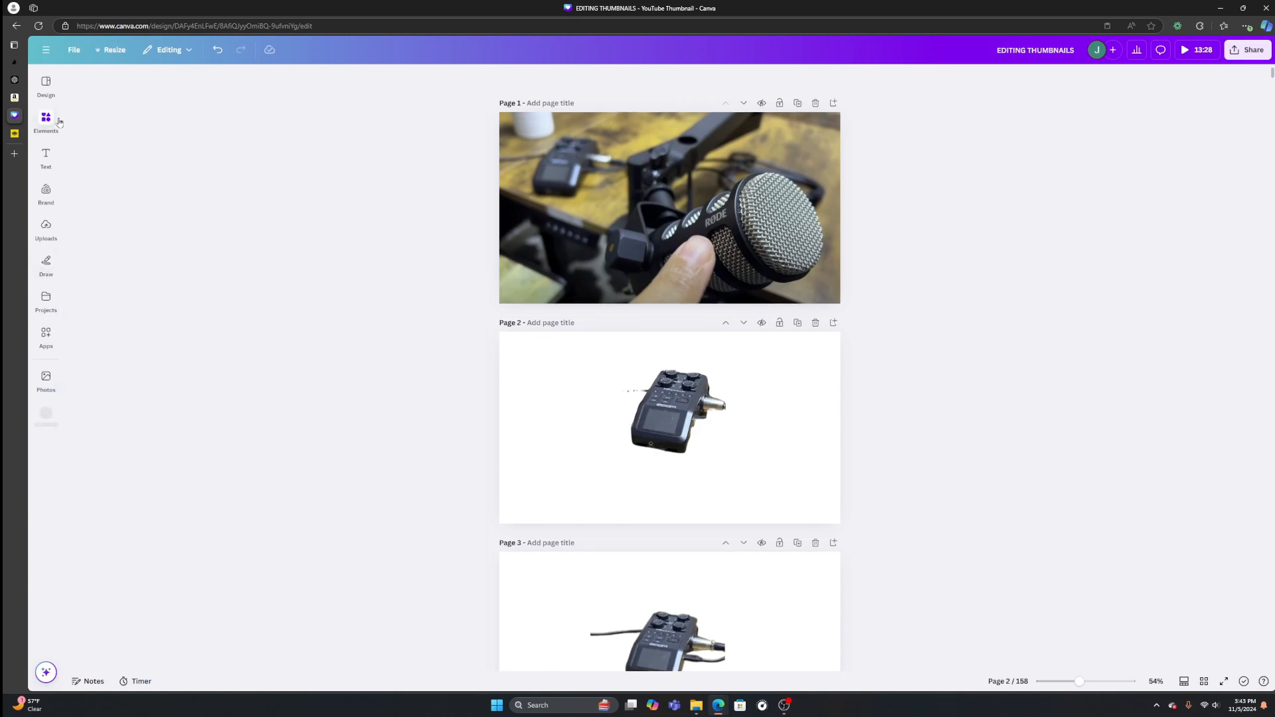
# Erase the stray cable beside the page 2 recorder using Magic Eraser with brush size 20
pyautogui.click(46, 83)
pyautogui.click(663, 404)
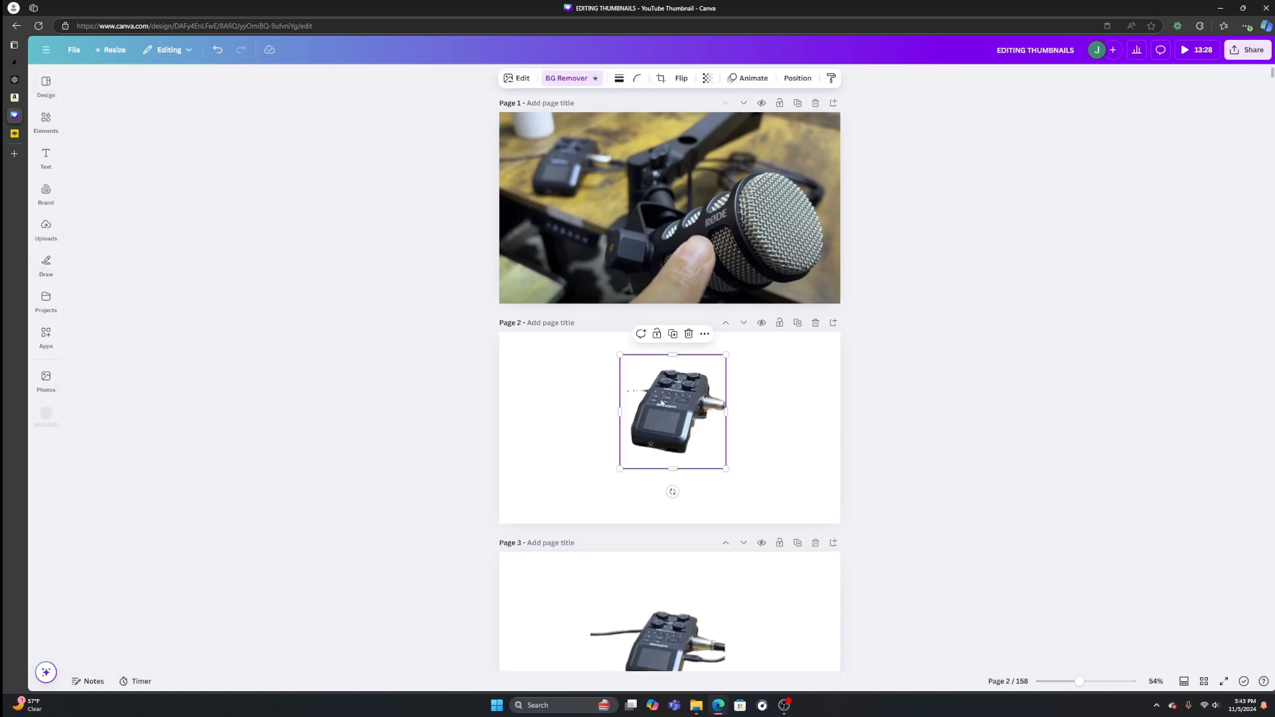
pyautogui.click(517, 78)
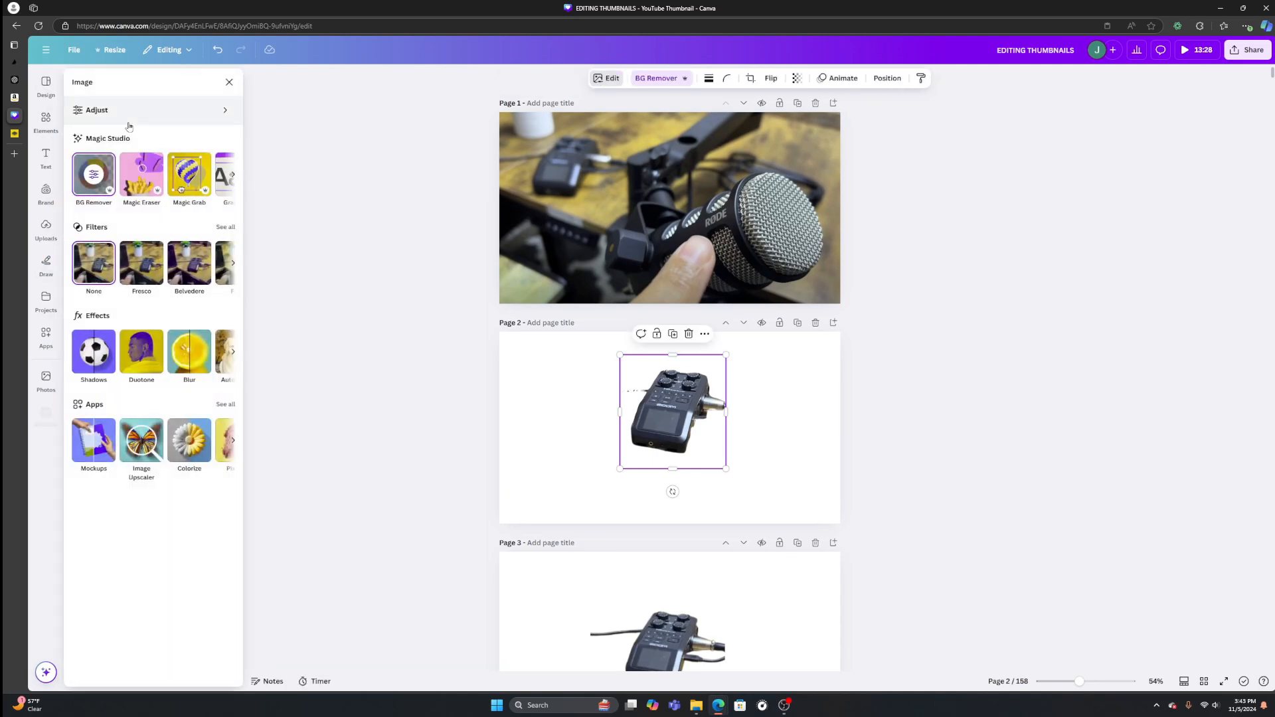
pyautogui.click(144, 181)
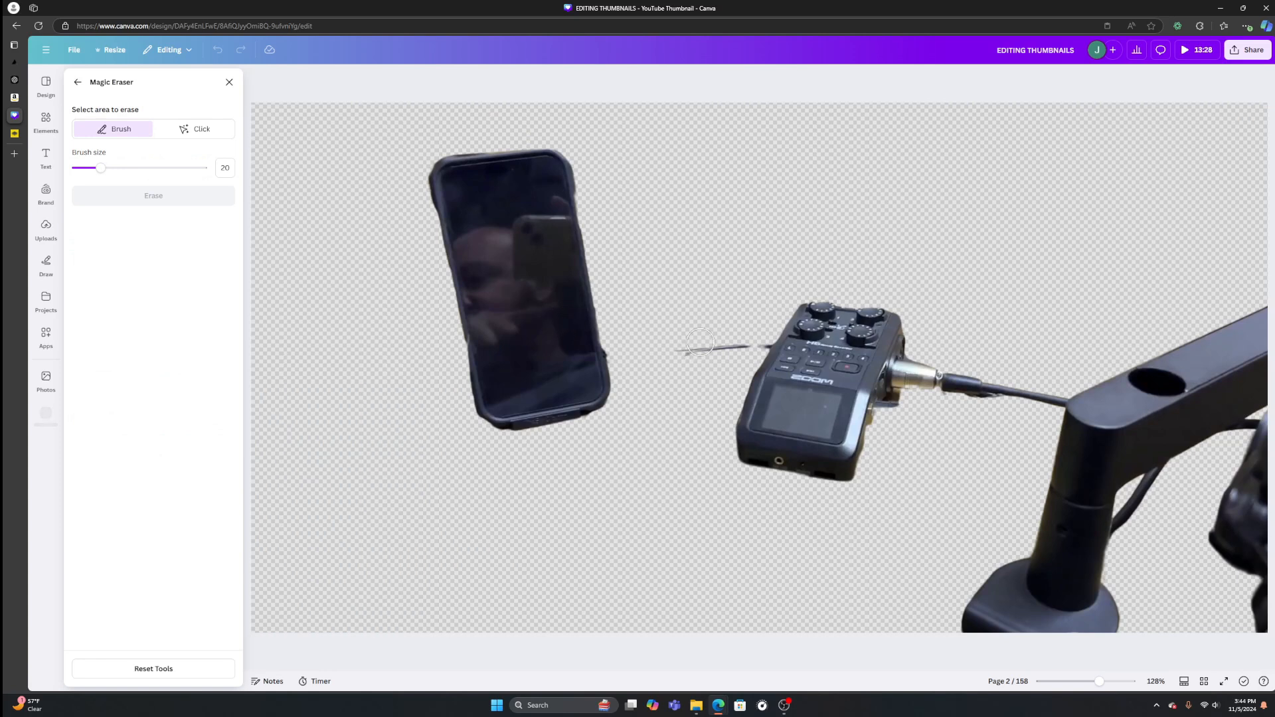
pyautogui.moveTo(689, 324)
pyautogui.mouseDown()
pyautogui.moveTo(698, 359)
pyautogui.moveTo(729, 335)
pyautogui.moveTo(760, 337)
pyautogui.mouseUp()
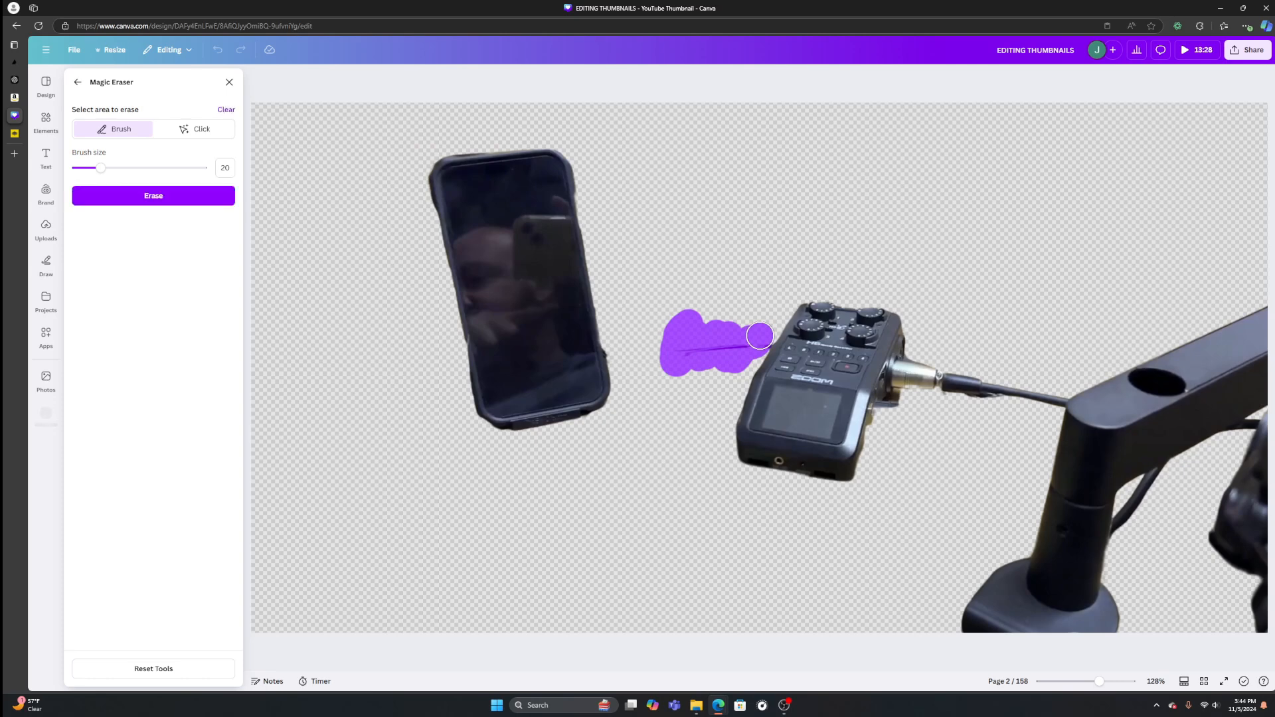
pyautogui.click(142, 198)
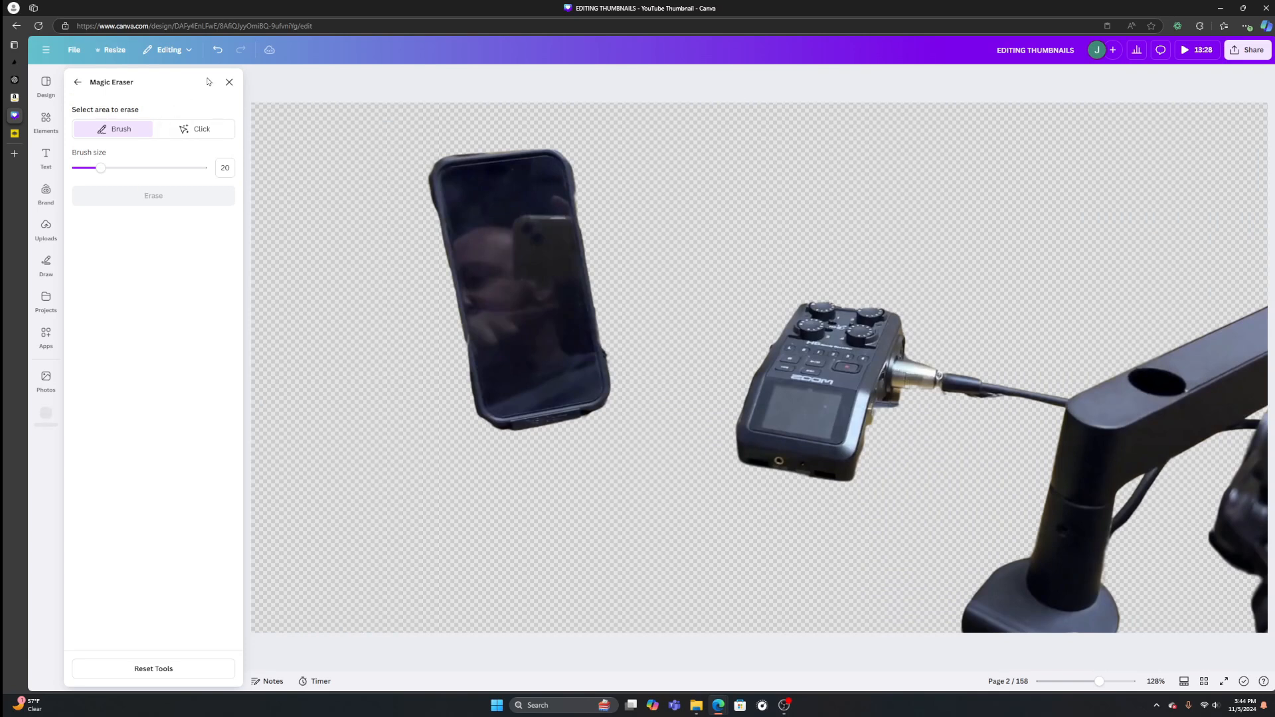
pyautogui.click(229, 82)
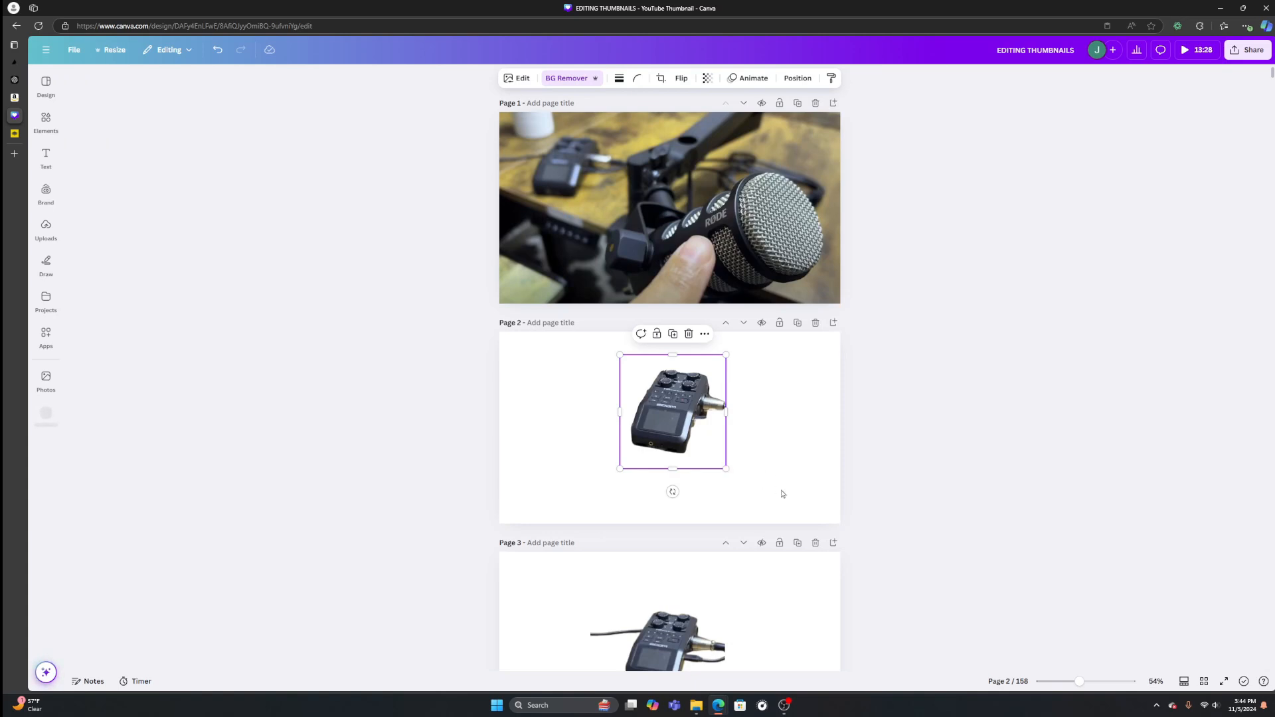
# Copy the recorder cutout from page 2 onto page 1 and place it over the blurred recorder in the photo
pyautogui.rightClick(684, 430)
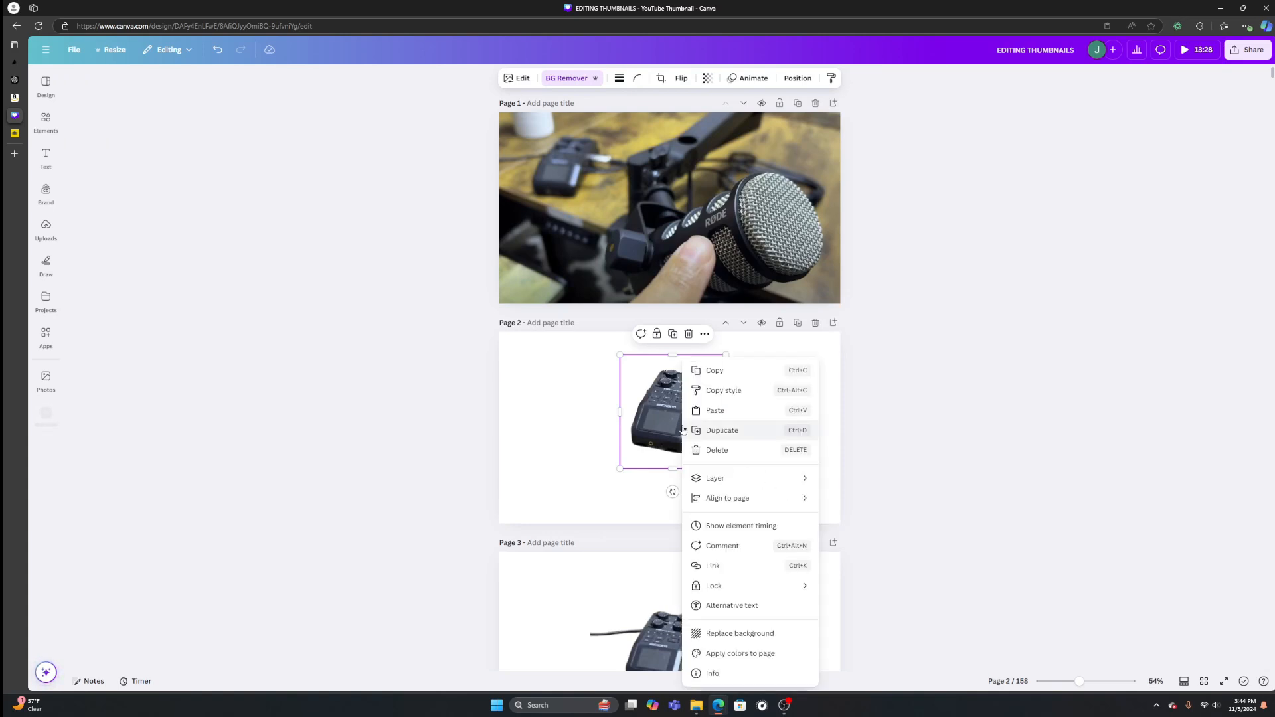
pyautogui.click(741, 373)
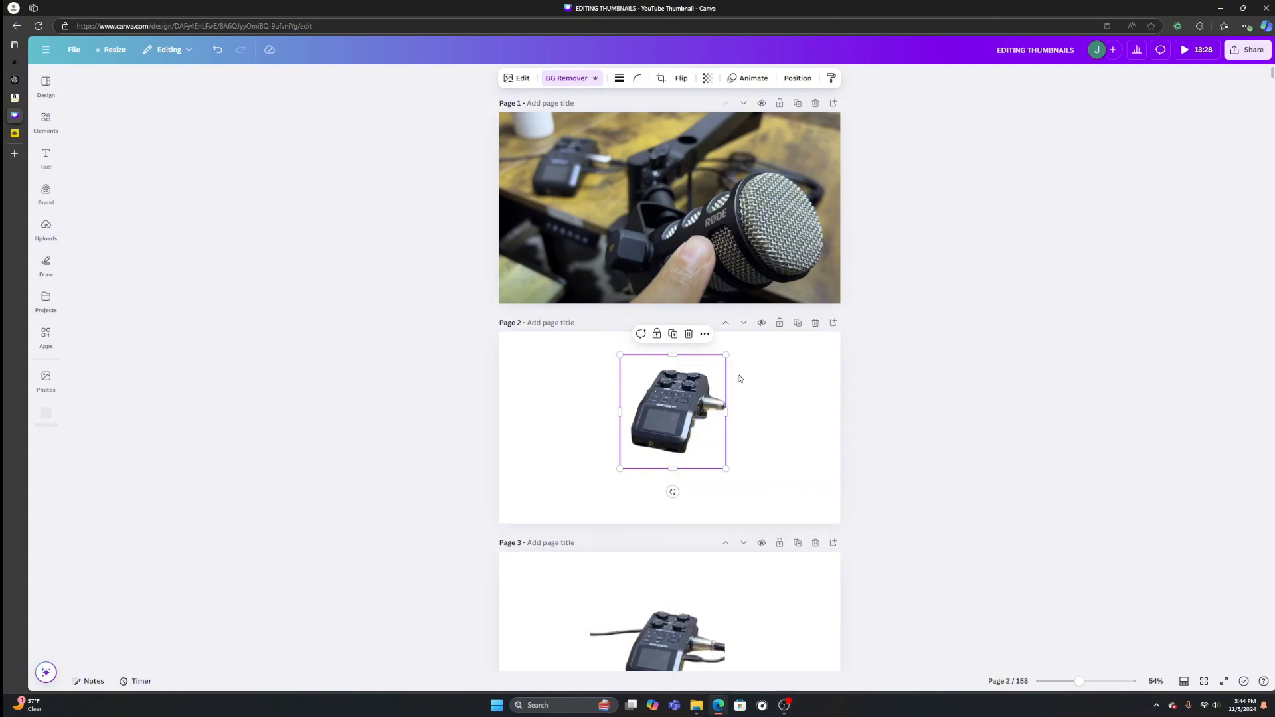
pyautogui.click(574, 197)
pyautogui.rightClick(574, 197)
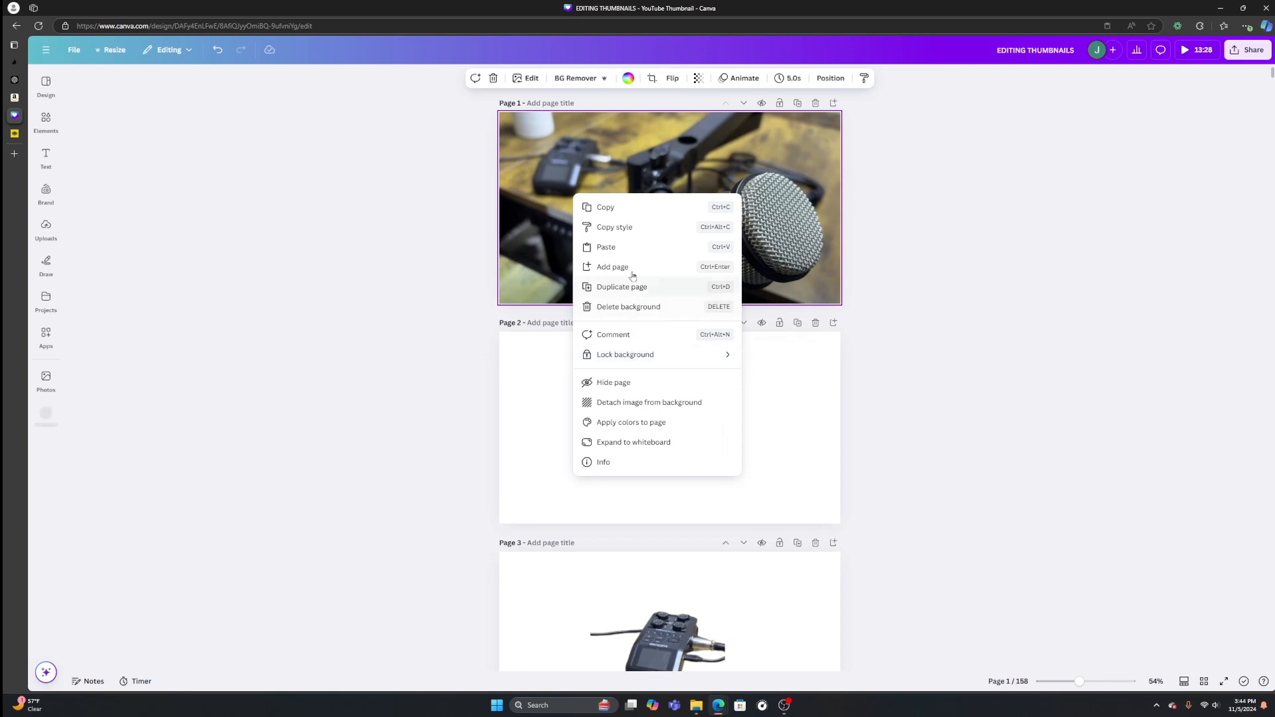
pyautogui.click(632, 248)
pyautogui.moveTo(677, 212); pyautogui.dragTo(572, 189)
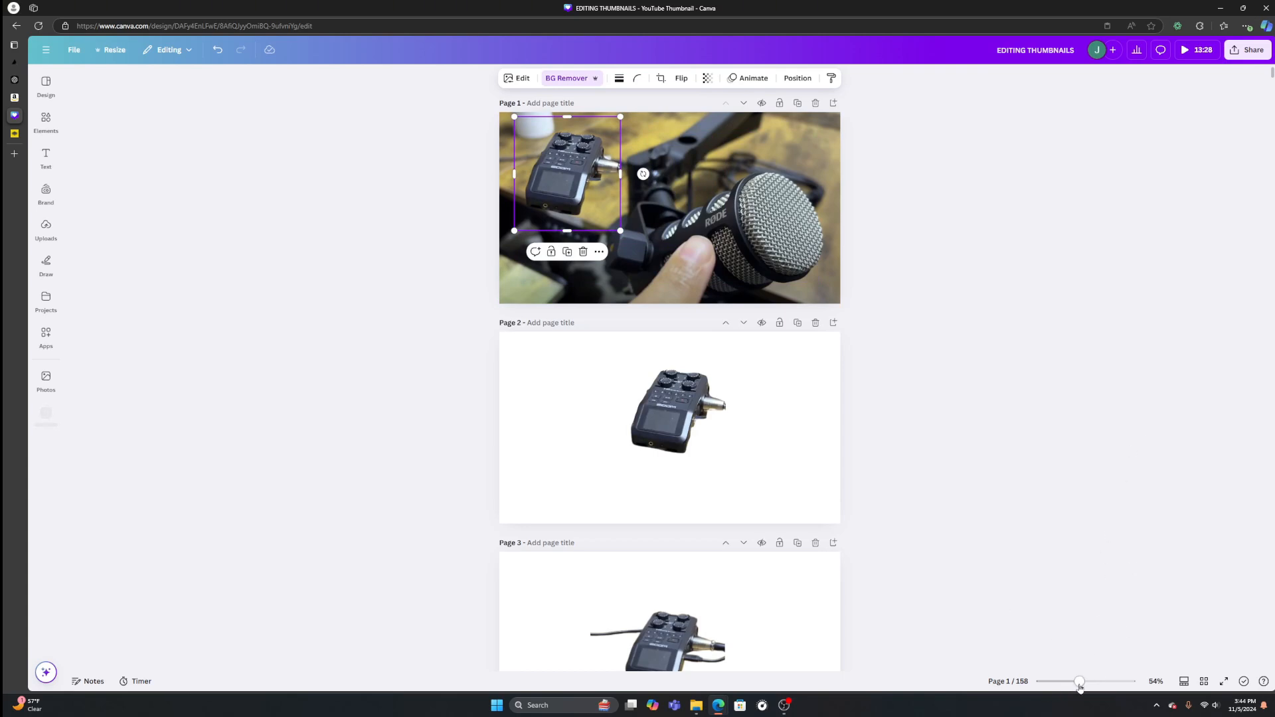
# Shrink the recorder cutout on page 1 slightly and align it over the blurred recorder behind the microphone
pyautogui.moveTo(1080, 687); pyautogui.dragTo(1080, 684)
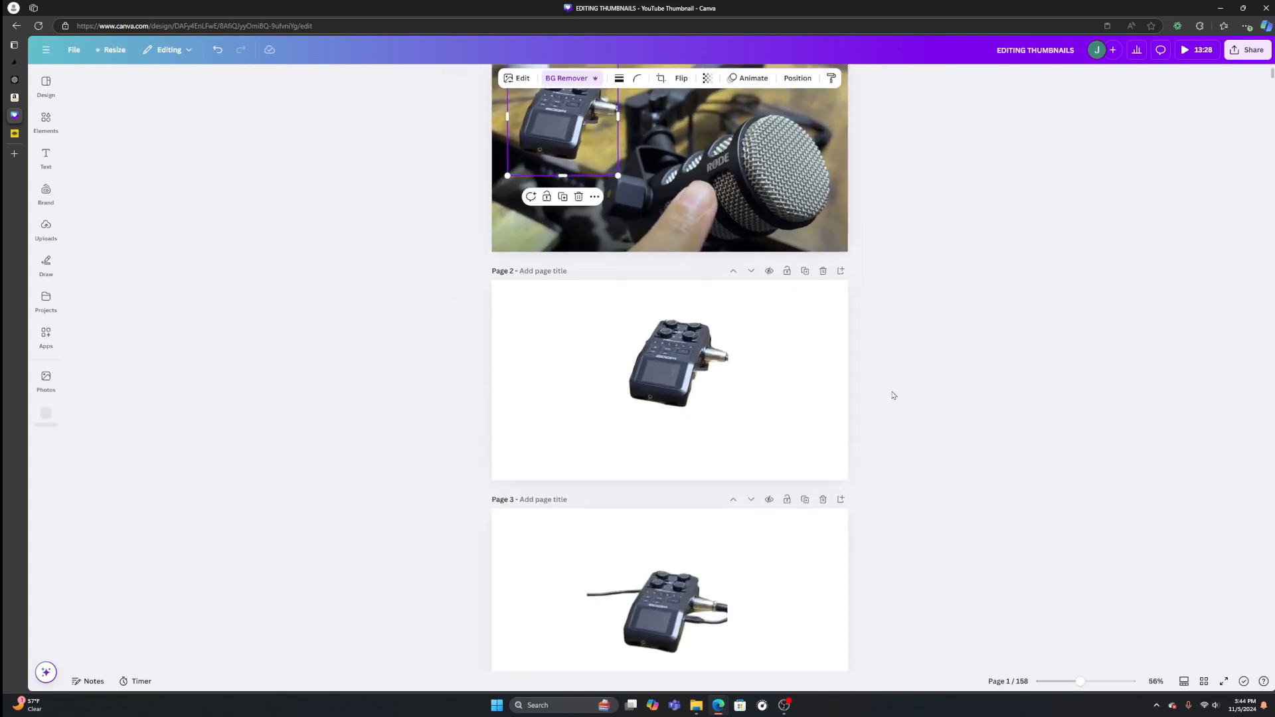
pyautogui.scroll(5, 897, 396)
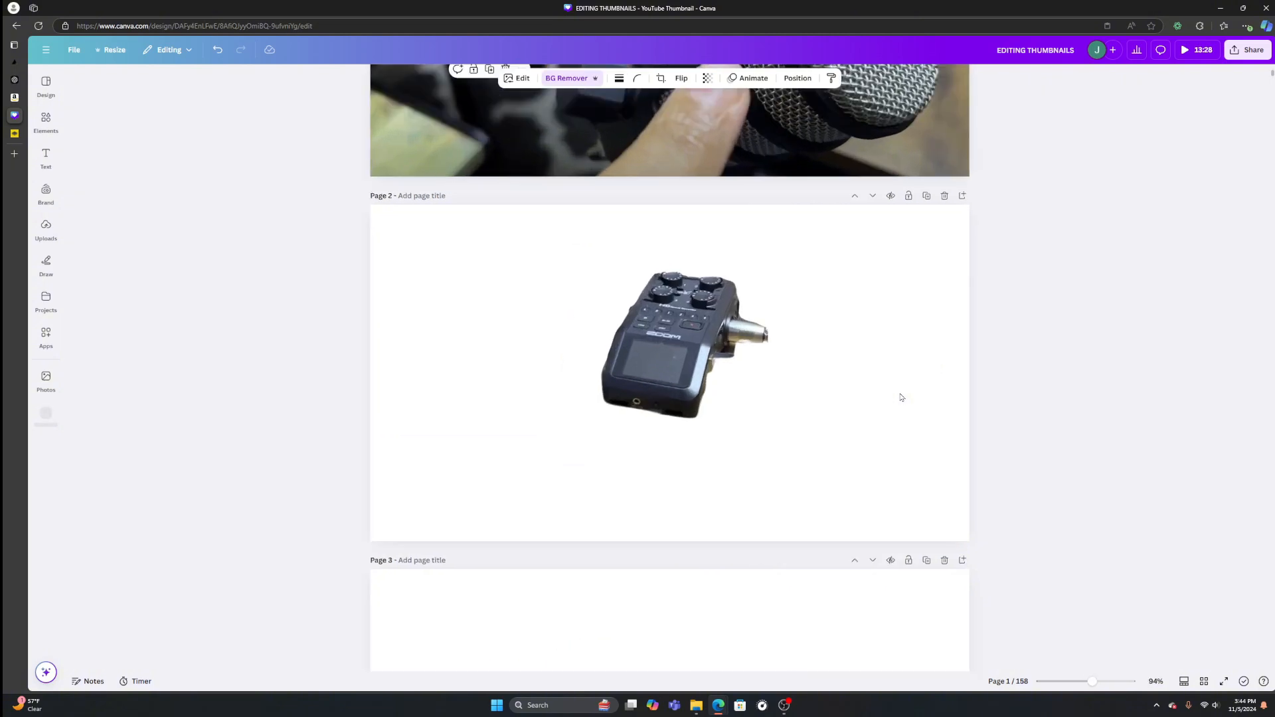
pyautogui.scroll(4, 966, 406)
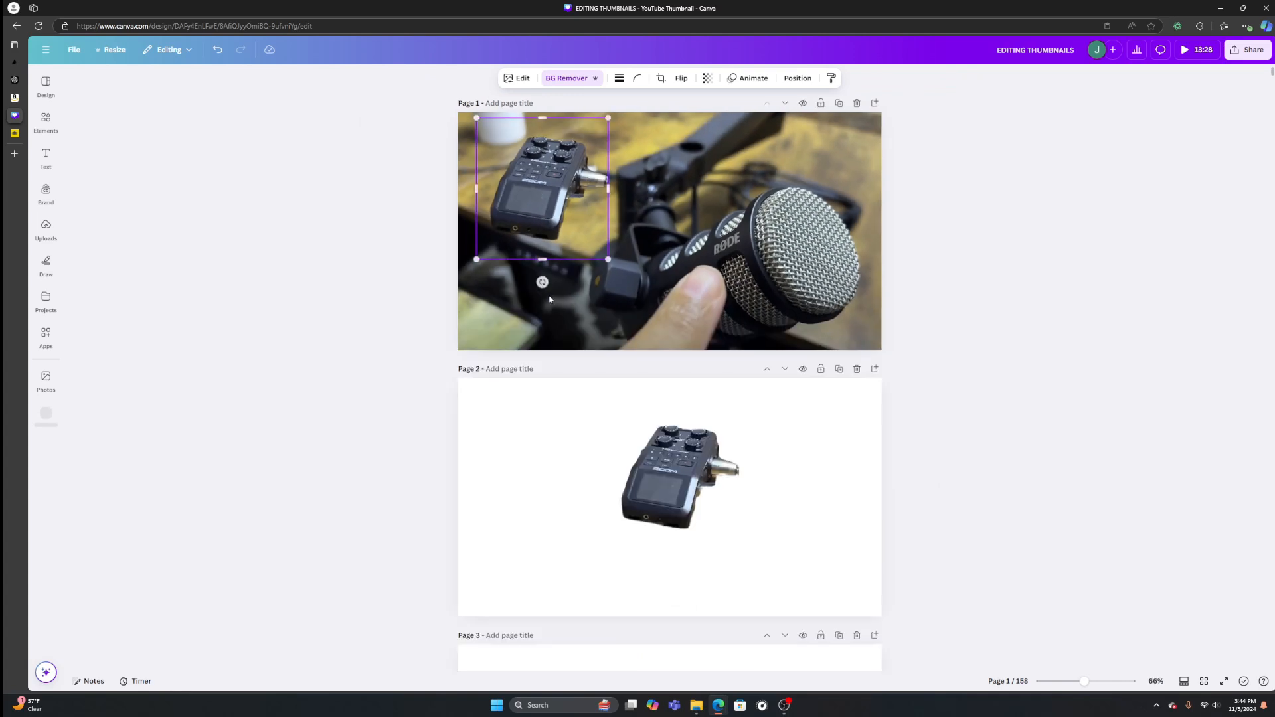
pyautogui.scroll(-1, 545, 289)
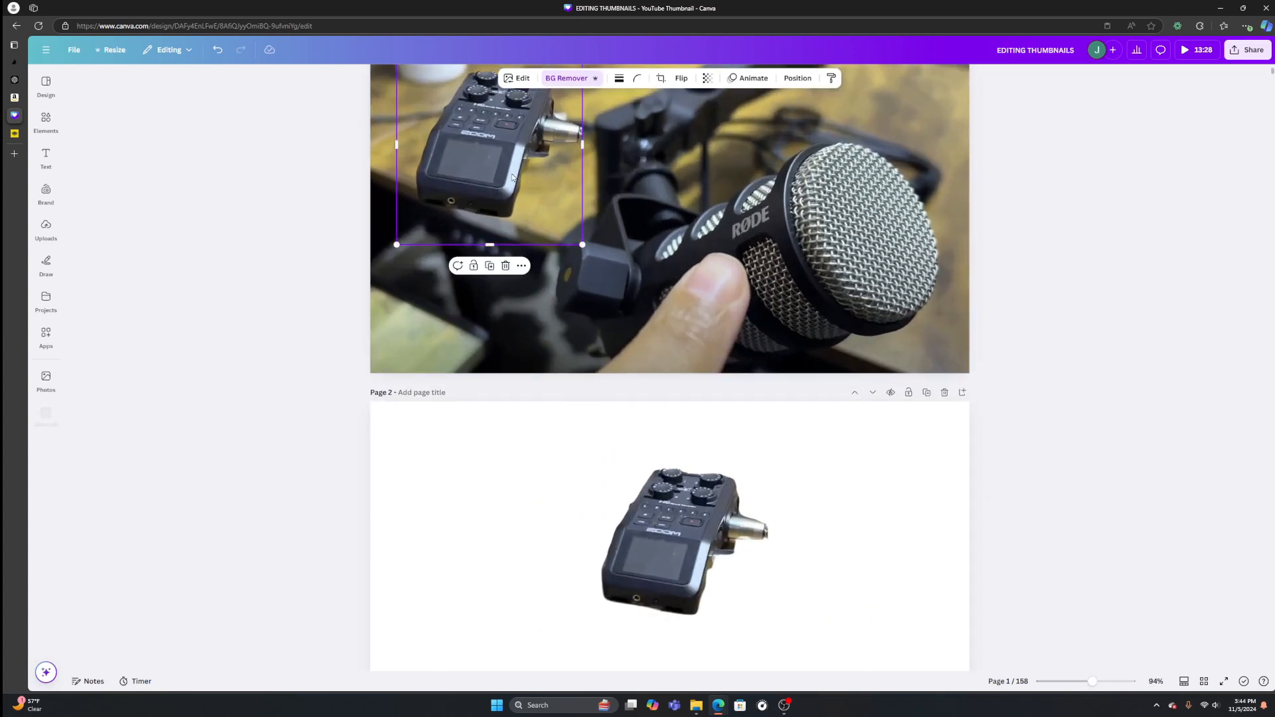
pyautogui.scroll(1, 521, 219)
pyautogui.moveTo(527, 261)
pyautogui.mouseDown()
pyautogui.moveTo(616, 408)
pyautogui.moveTo(566, 303)
pyautogui.moveTo(564, 332)
pyautogui.moveTo(533, 242)
pyautogui.mouseUp()
pyautogui.moveTo(581, 120); pyautogui.dragTo(556, 146)
pyautogui.moveTo(540, 240)
pyautogui.mouseDown()
pyautogui.moveTo(572, 200)
pyautogui.moveTo(561, 222)
pyautogui.moveTo(546, 220)
pyautogui.mouseUp()
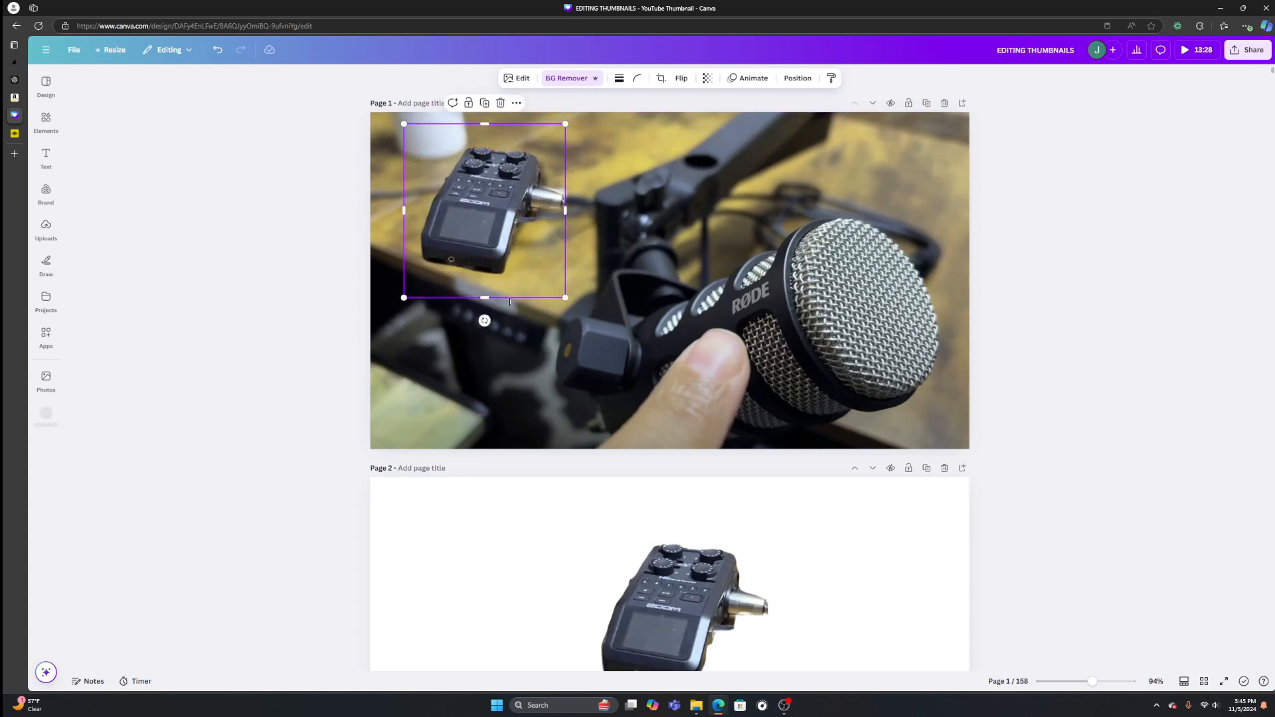
# Tilt the page 1 recorder cutout slightly counter-clockwise, shrink it a little and realign it over the blurred recorder
pyautogui.moveTo(485, 321); pyautogui.dragTo(492, 320)
pyautogui.moveTo(544, 190); pyautogui.dragTo(546, 175)
pyautogui.moveTo(563, 114); pyautogui.dragTo(565, 128)
pyautogui.moveTo(518, 203); pyautogui.dragTo(515, 200)
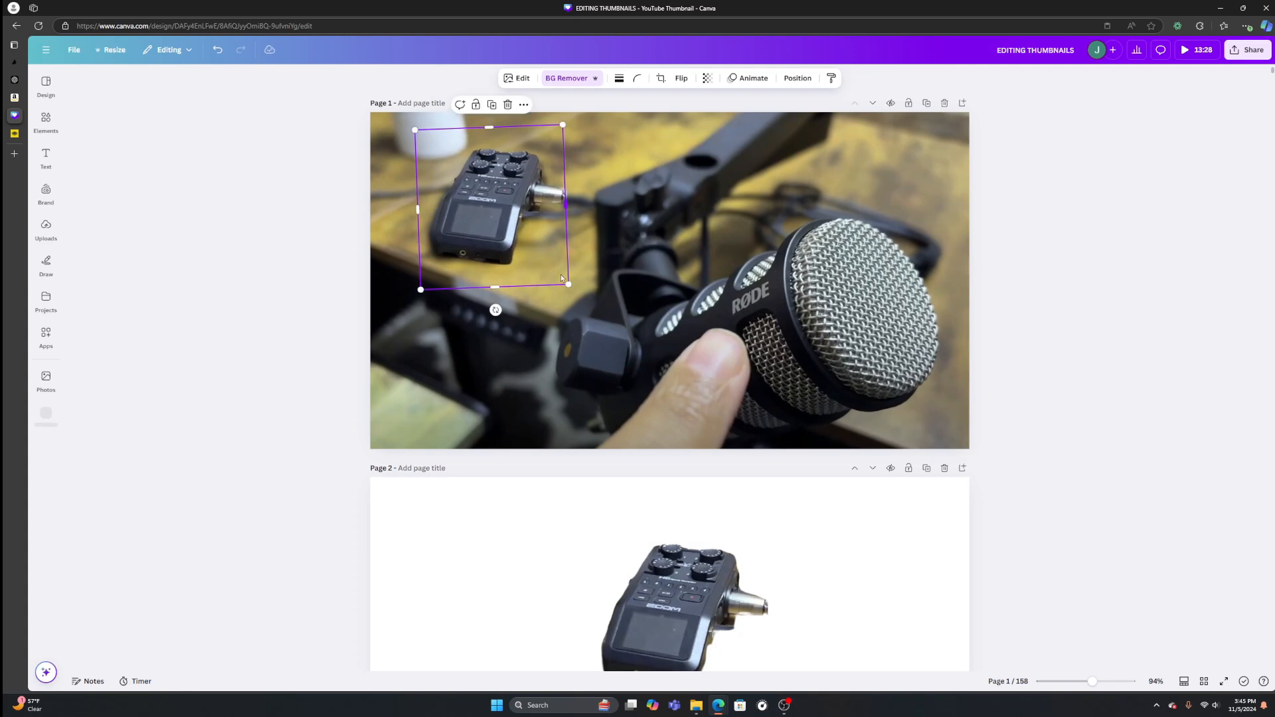
# Enlarge the page 1 recorder cutout slightly, rotate it a little clockwise and reposition it so it hides the blurred recorder
pyautogui.moveTo(568, 285); pyautogui.dragTo(577, 293)
pyautogui.moveTo(532, 252); pyautogui.dragTo(520, 252)
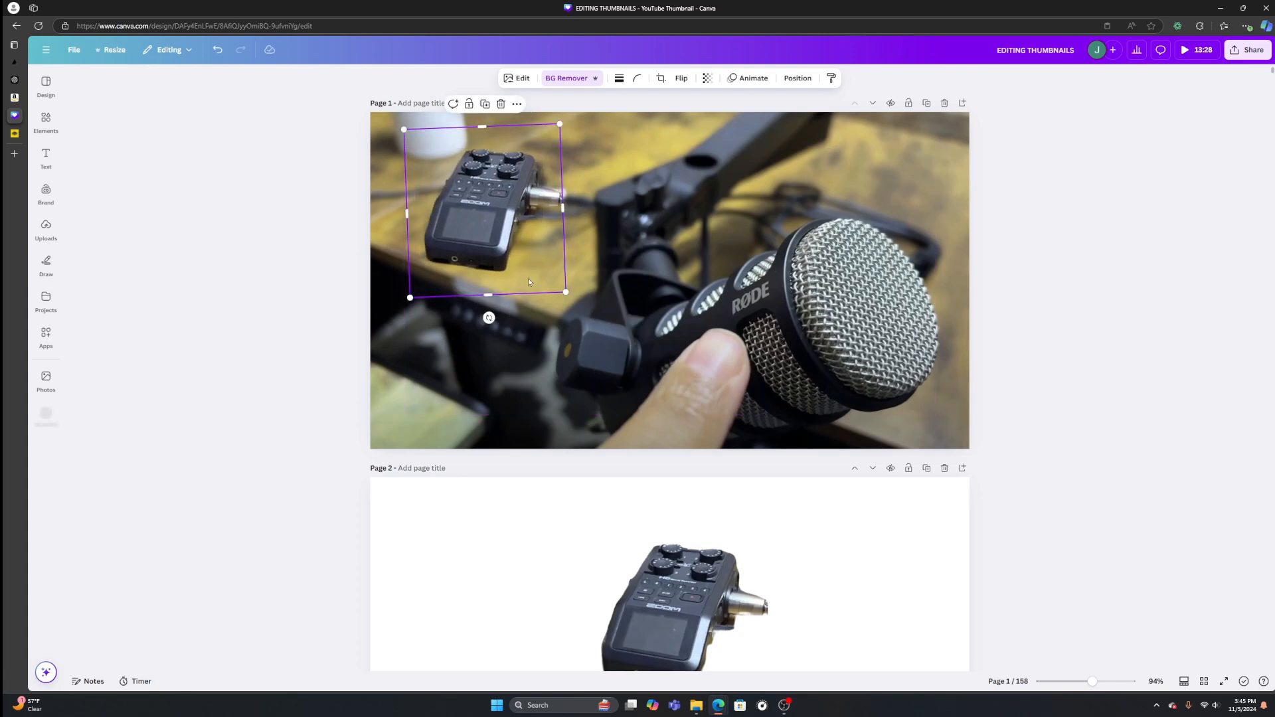
pyautogui.moveTo(489, 313); pyautogui.dragTo(483, 318)
pyautogui.moveTo(504, 256); pyautogui.dragTo(508, 251)
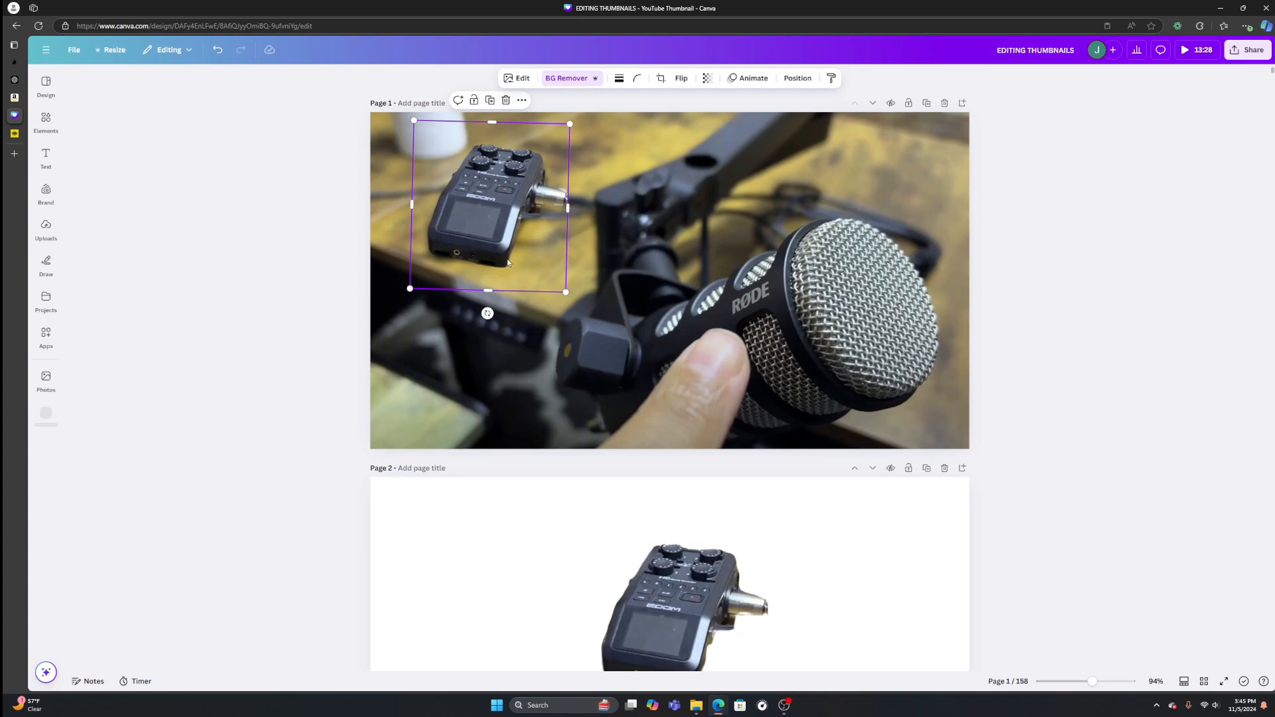
# Add an Outline shadow in white #FFFFFF with size 10 and intensity 100 to the recorder cutout on page 1
pyautogui.click(519, 78)
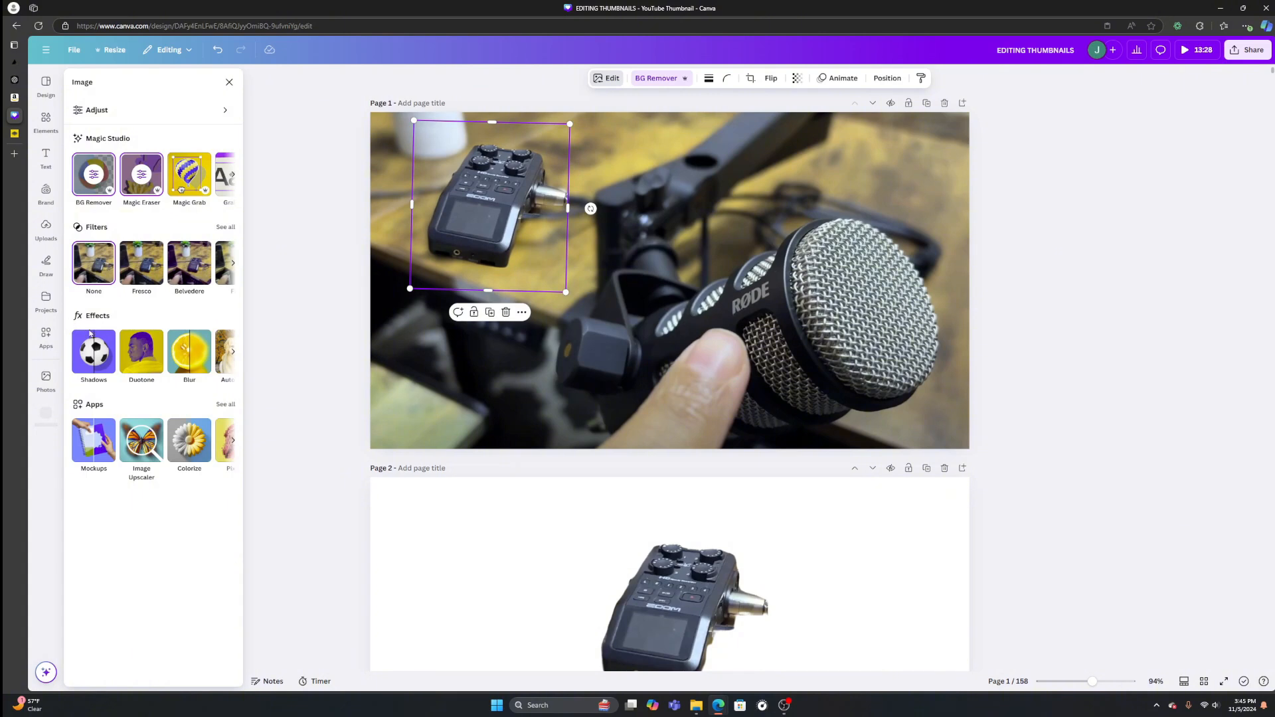
pyautogui.click(94, 359)
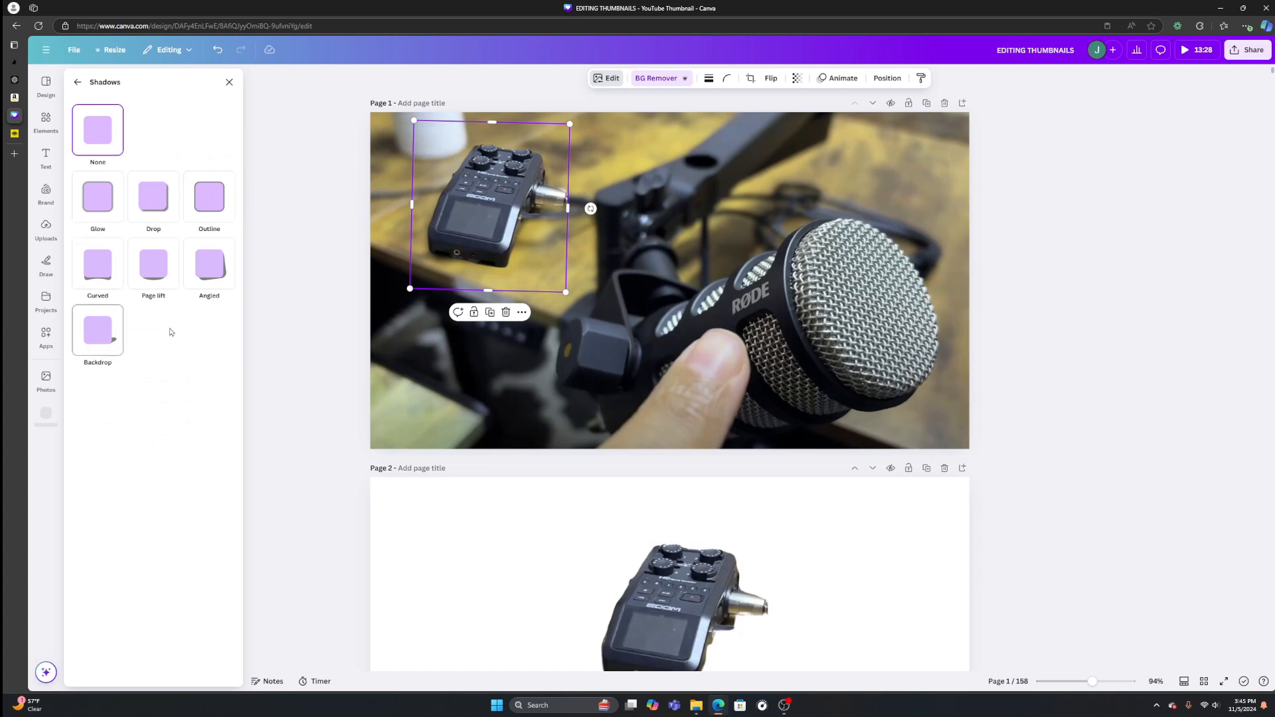
pyautogui.click(208, 199)
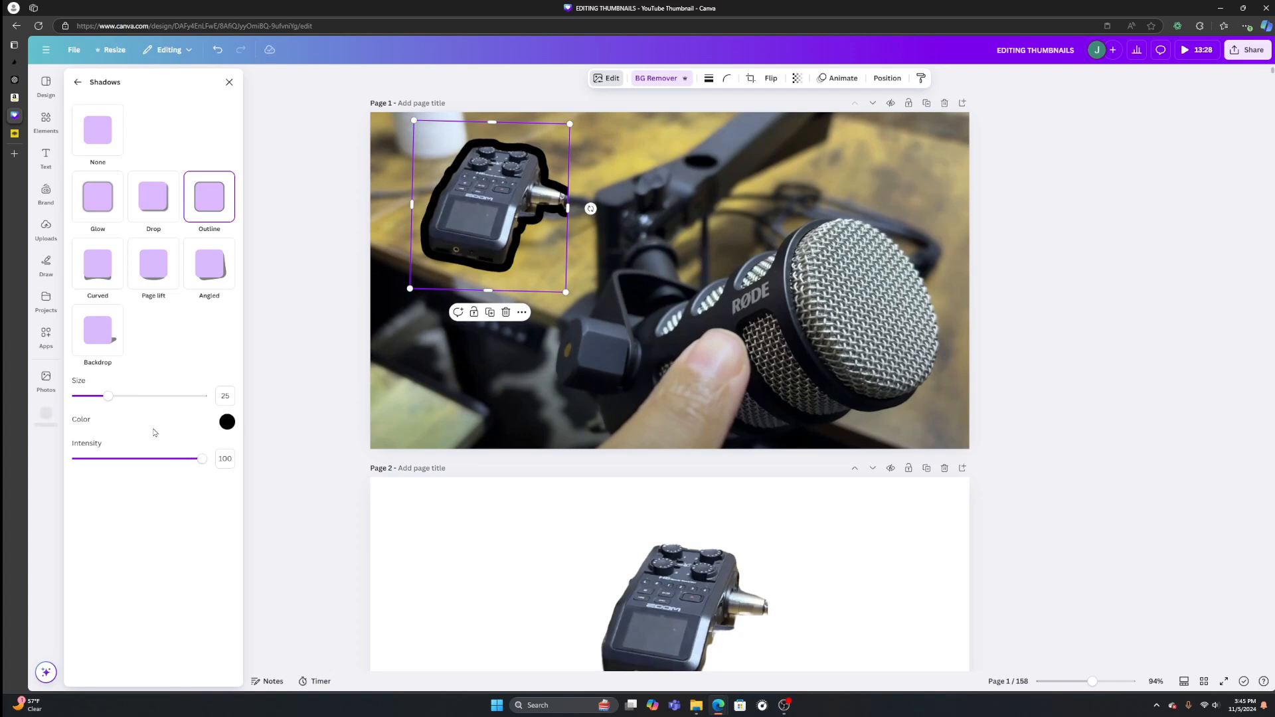
pyautogui.click(227, 423)
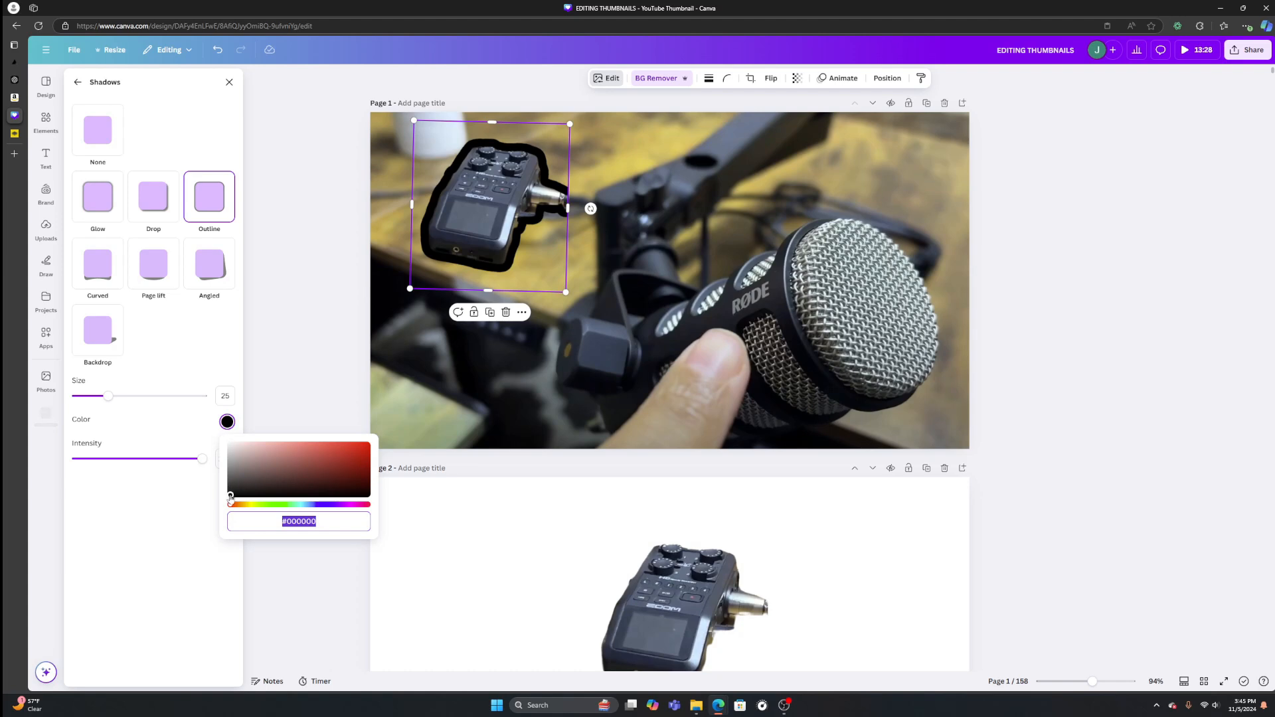
pyautogui.moveTo(231, 499); pyautogui.dragTo(227, 422)
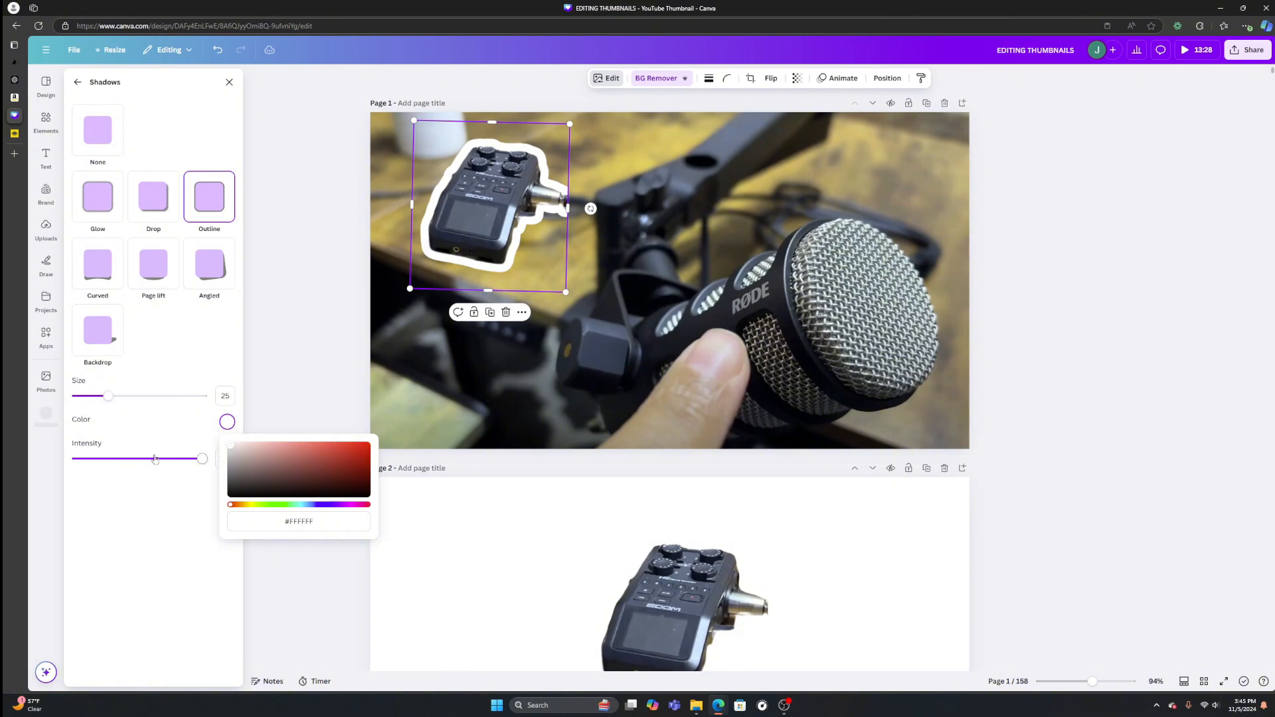
pyautogui.moveTo(202, 459)
pyautogui.mouseDown()
pyautogui.moveTo(85, 459)
pyautogui.moveTo(202, 459)
pyautogui.mouseUp()
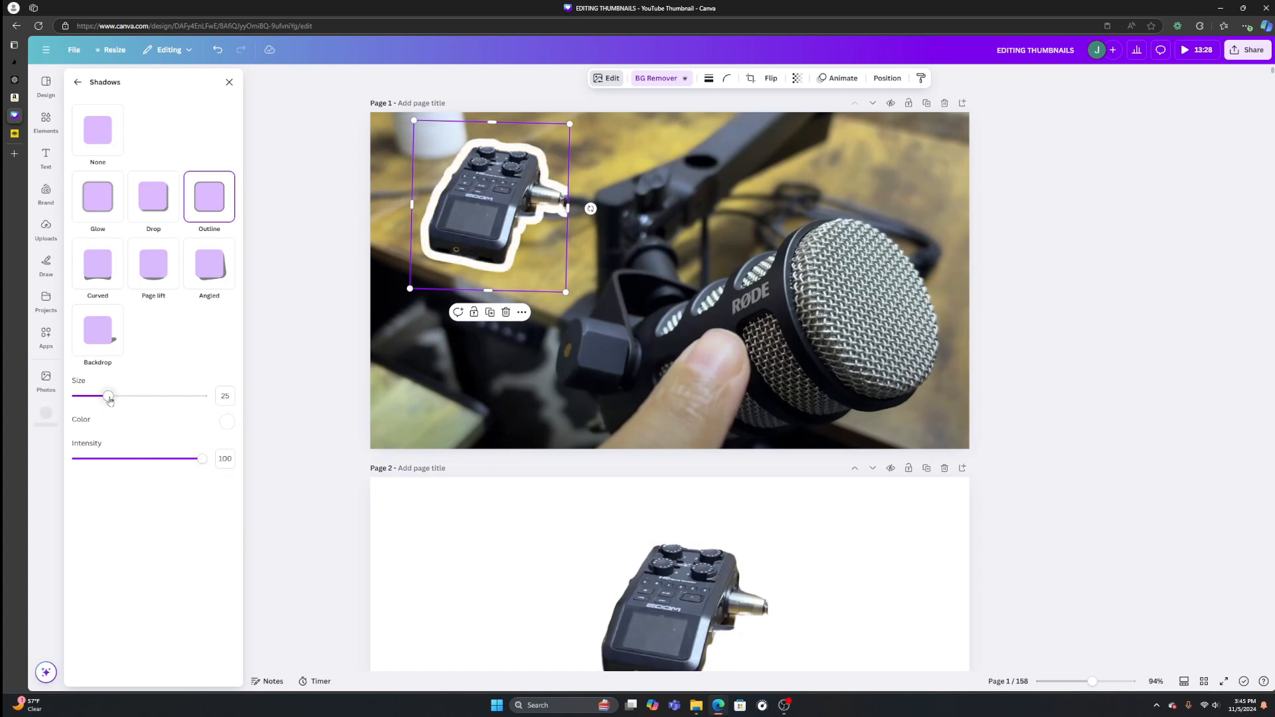
pyautogui.moveTo(109, 399); pyautogui.dragTo(89, 408)
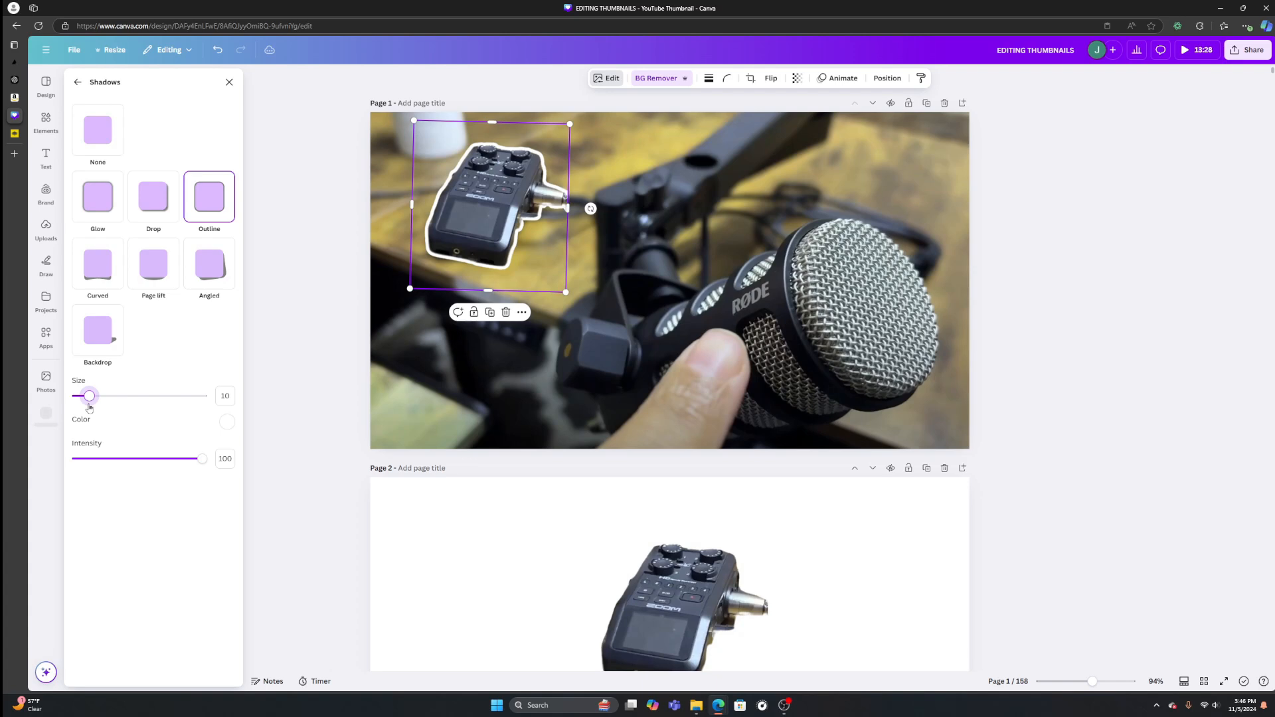
# Delete page 2, which holds the source recorder cutout made with BG Remover
pyautogui.click(601, 384)
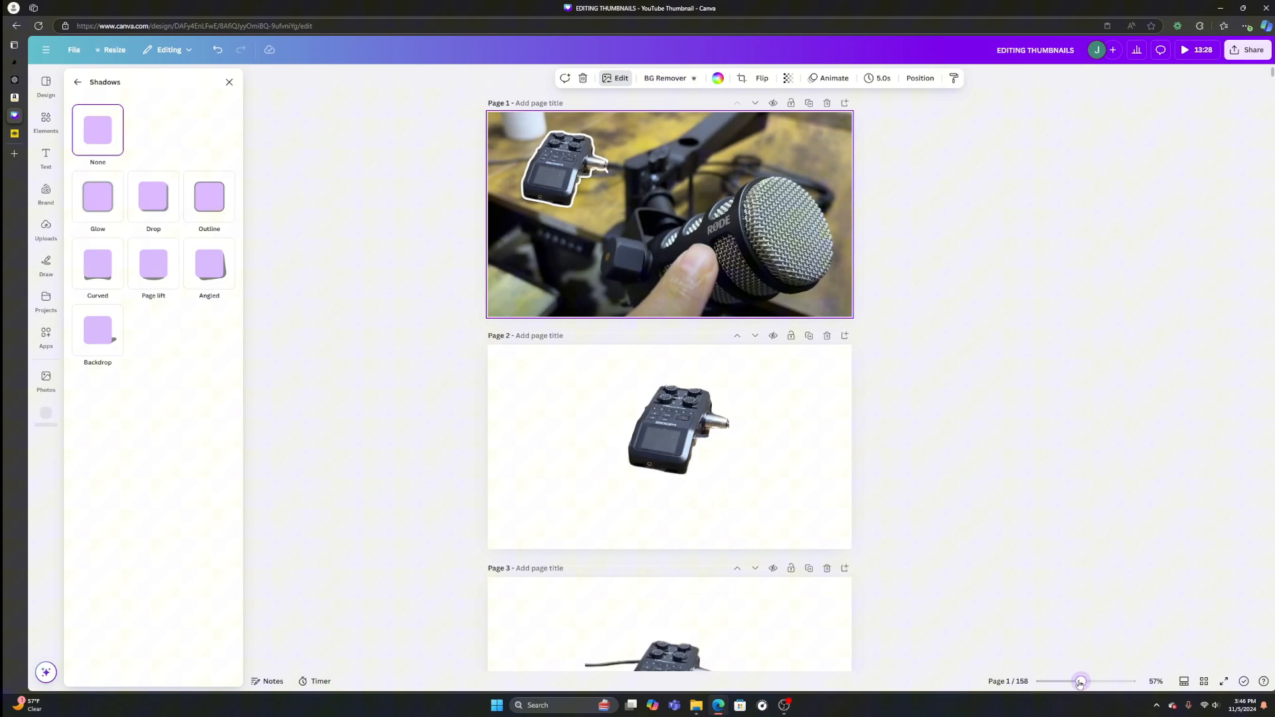
pyautogui.moveTo(1092, 683); pyautogui.dragTo(1077, 683)
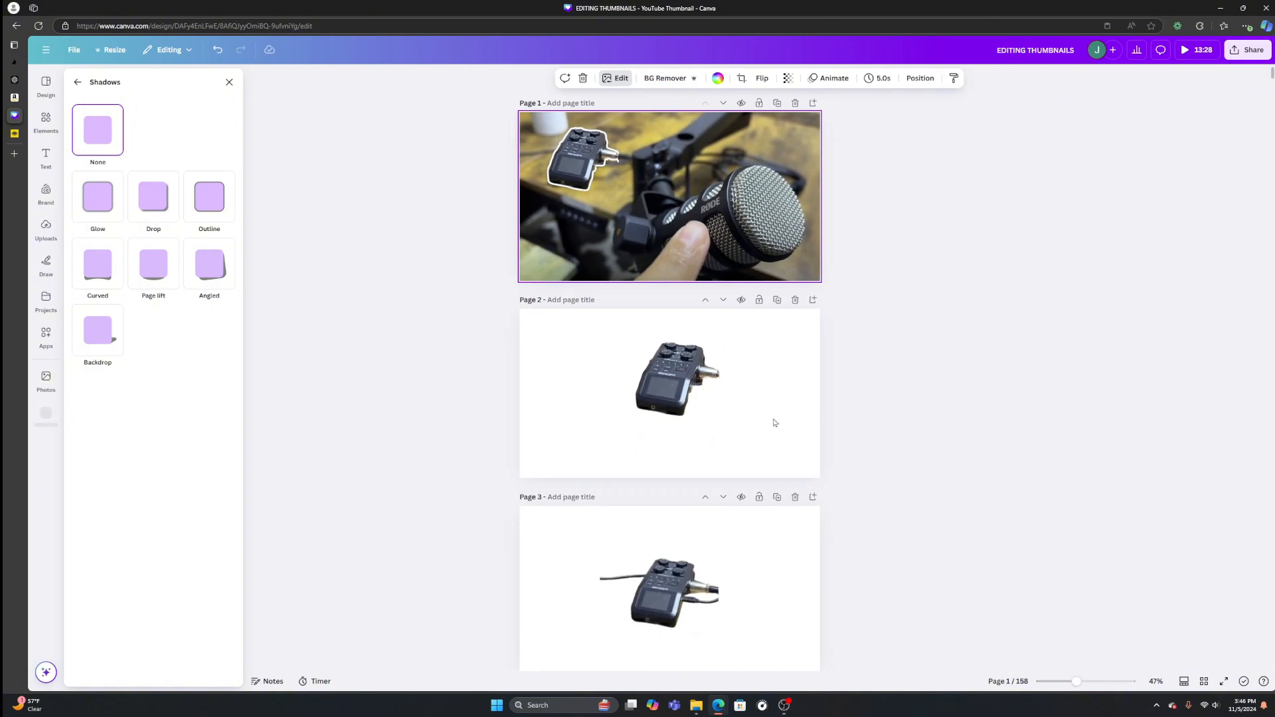
pyautogui.click(796, 300)
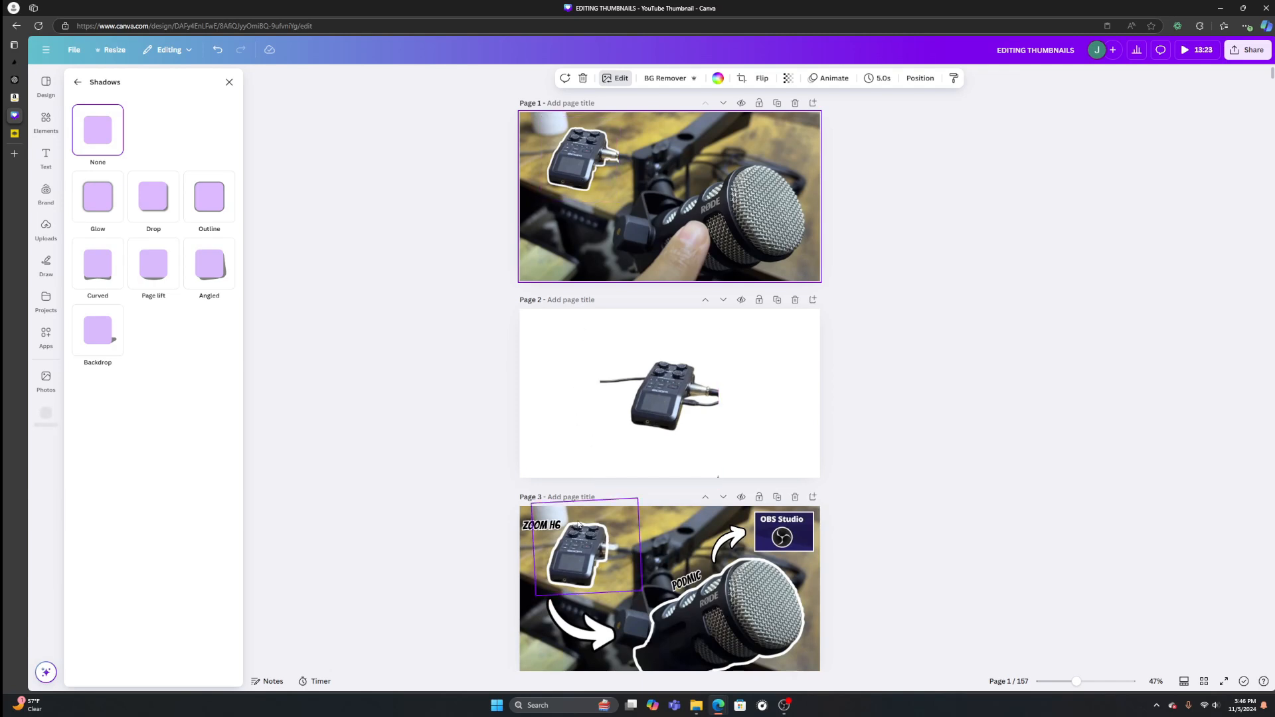
# Raise the Outline size of the page 1 recorder cutout to about 15, matching the outlined recorder on page 3
pyautogui.click(580, 160)
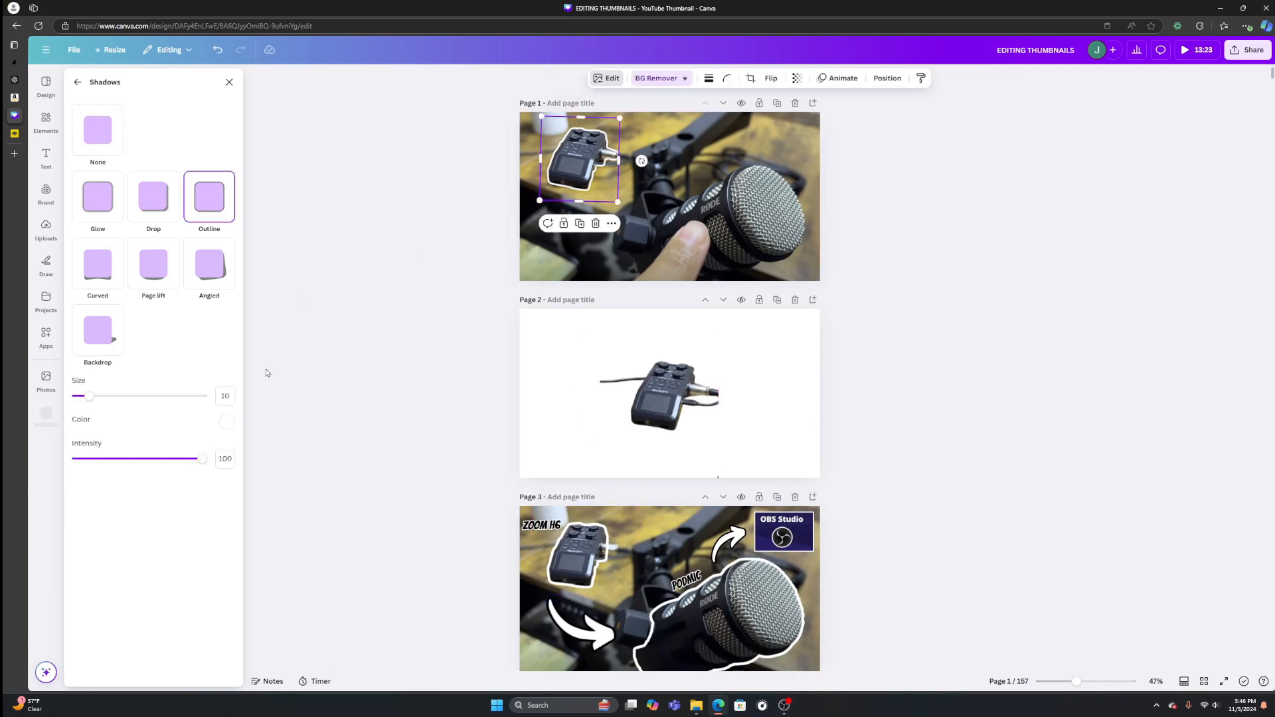
pyautogui.moveTo(89, 397); pyautogui.dragTo(97, 402)
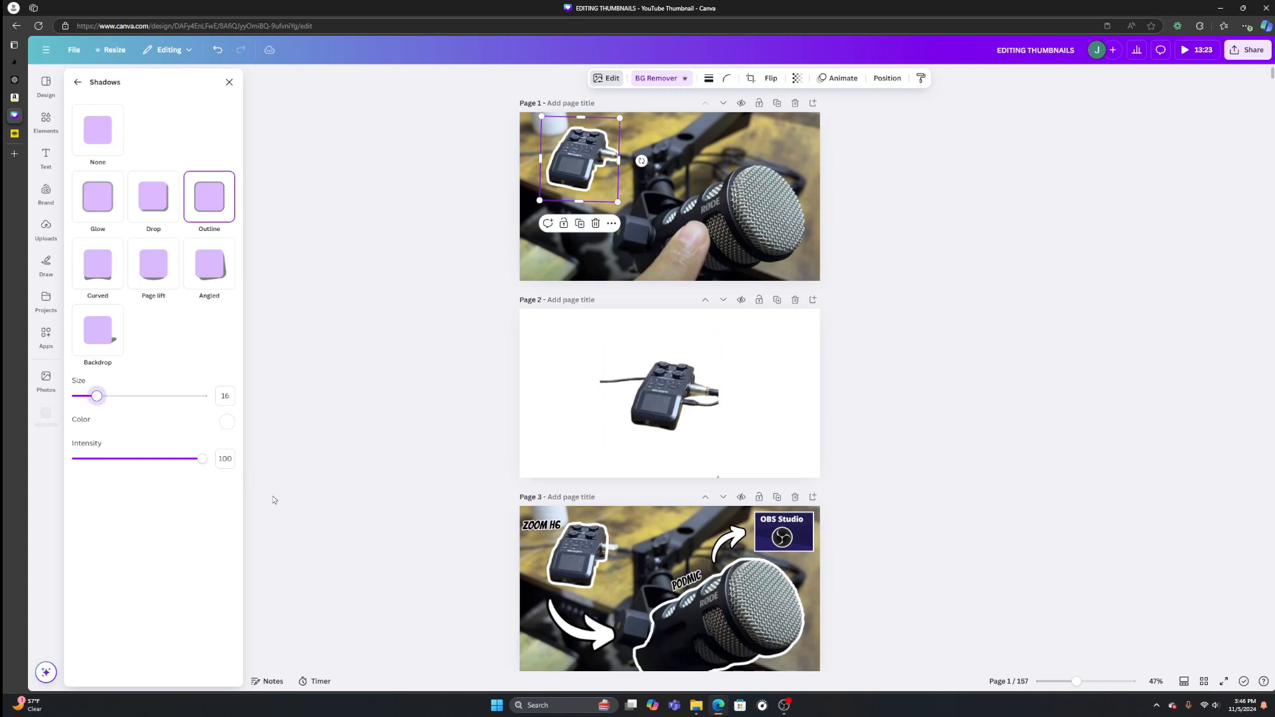
pyautogui.click(584, 561)
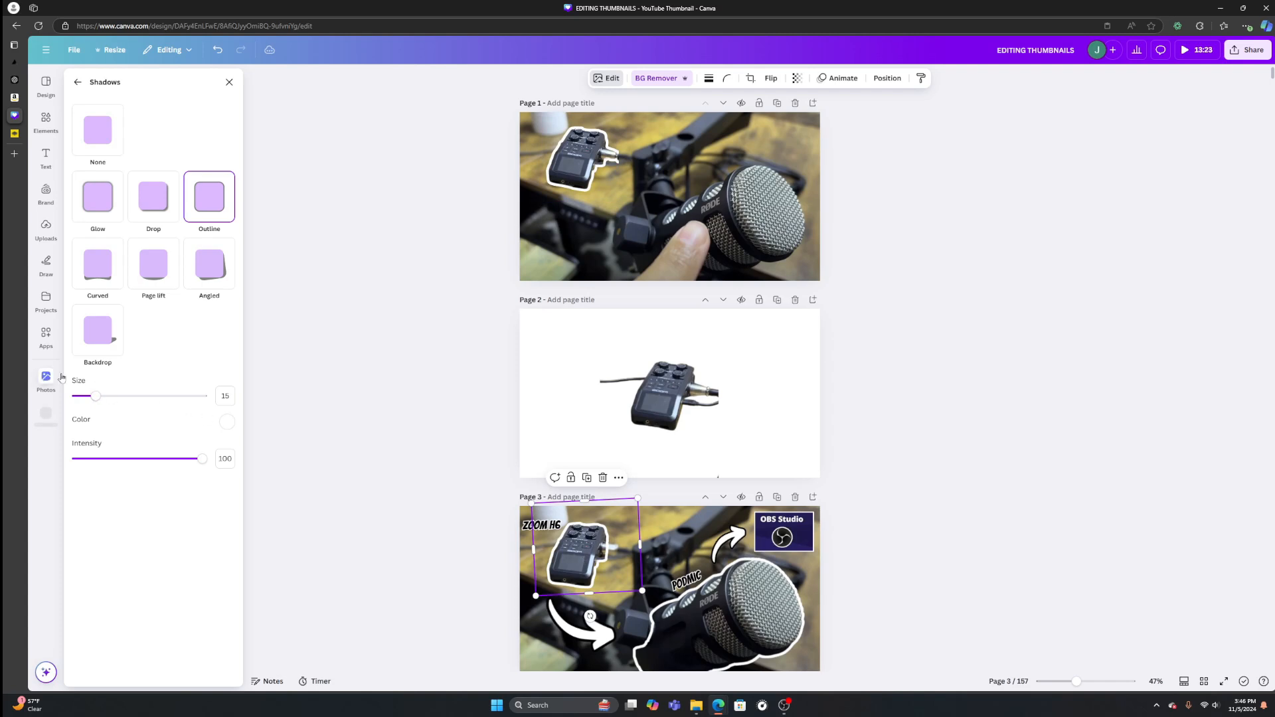
pyautogui.click(574, 190)
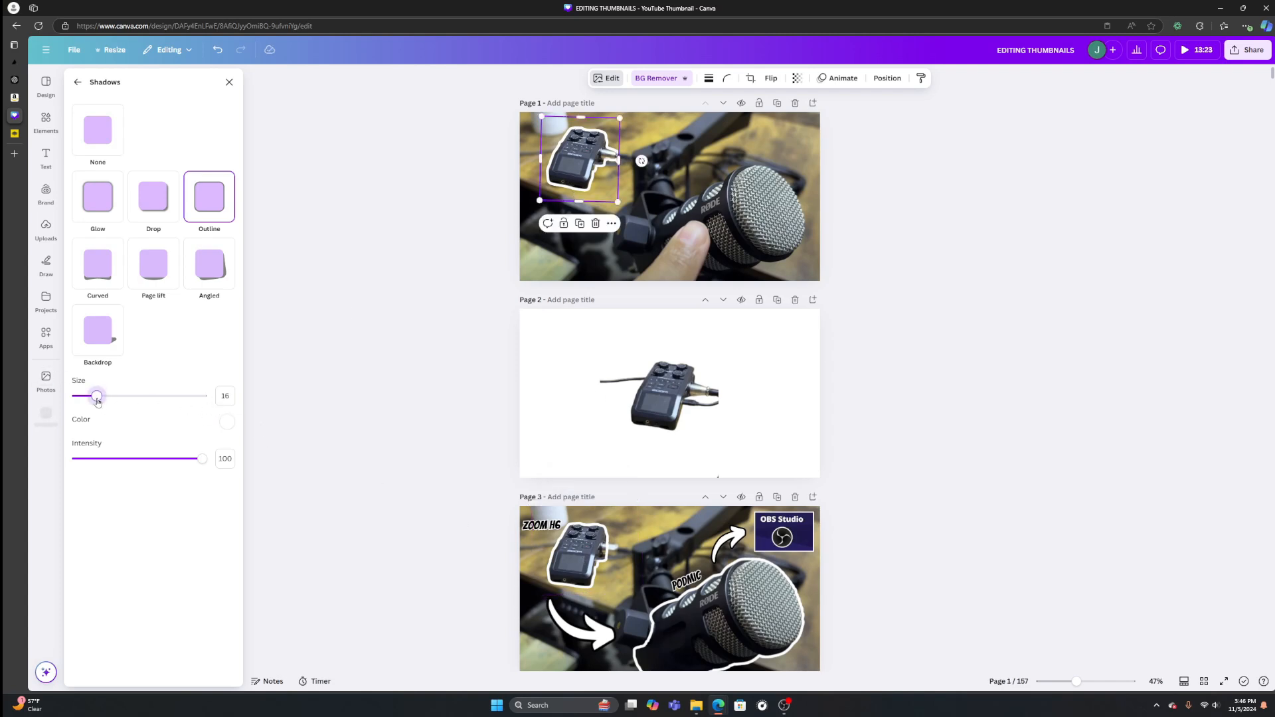
pyautogui.moveTo(97, 403); pyautogui.dragTo(96, 403)
pyautogui.click(704, 235)
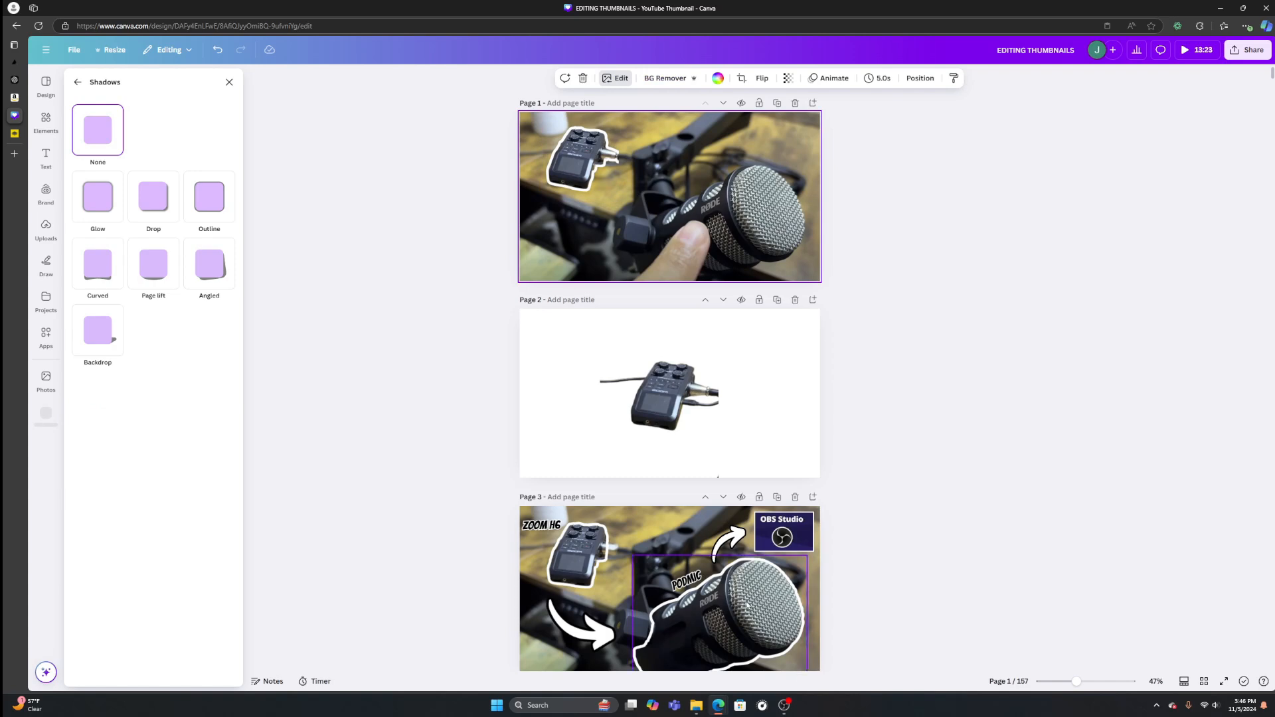
# Check the Outline shadow settings of the microphone cutout on page 3
pyautogui.scroll(-2, 700, 489)
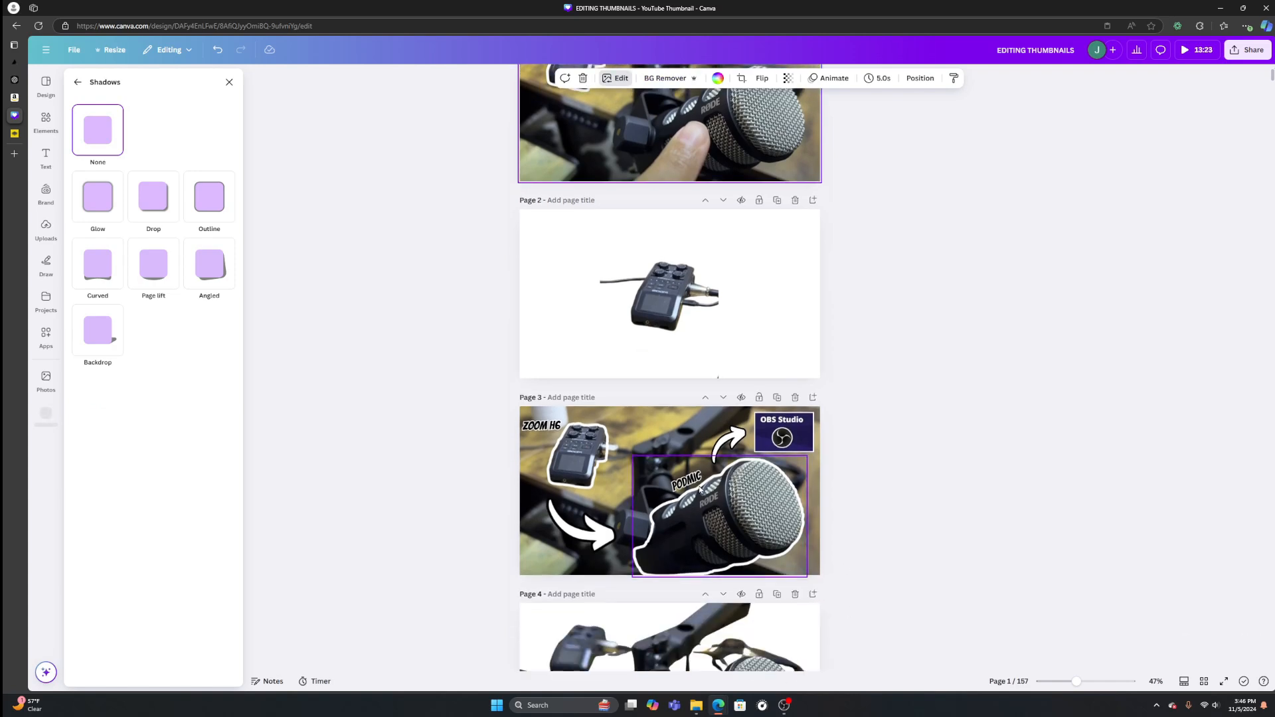
pyautogui.click(728, 526)
pyautogui.moveTo(731, 526)
pyautogui.mouseDown()
pyautogui.moveTo(628, 526)
pyautogui.moveTo(732, 521)
pyautogui.mouseUp()
pyautogui.scroll(3, 546, 79)
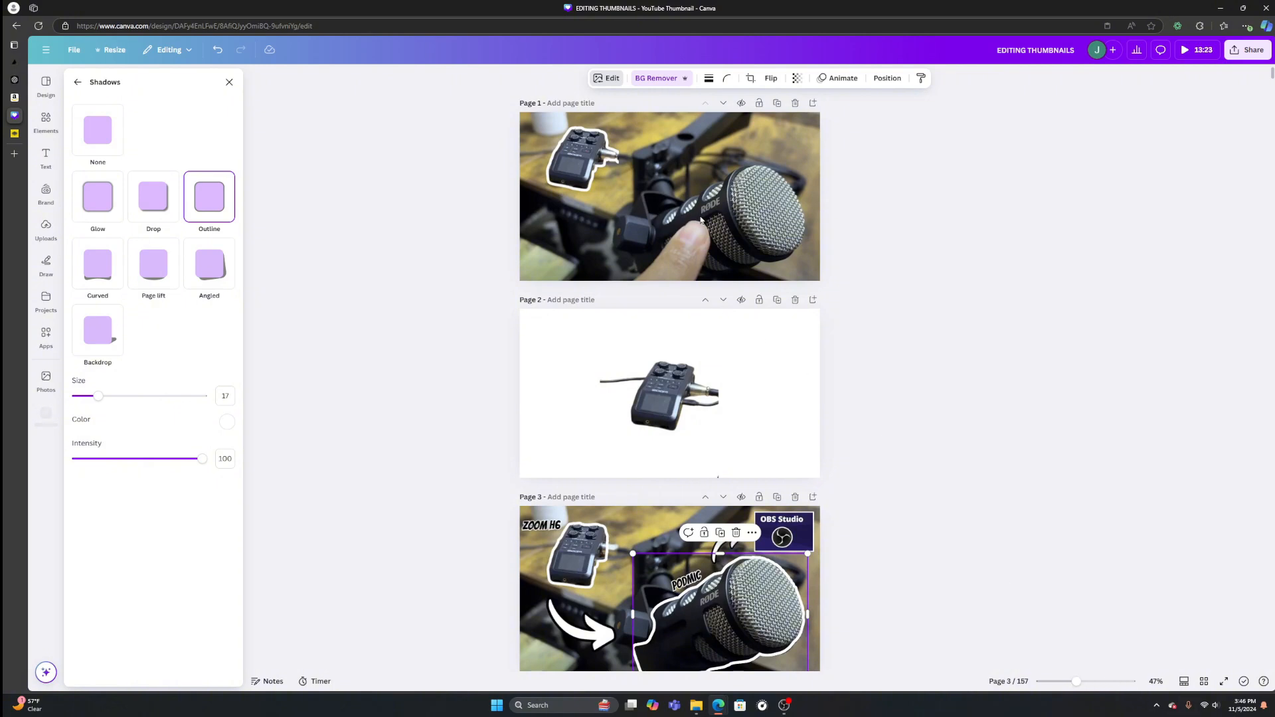
# Delete the recorder cutout from page 2 and paste a copy of the page 1 microphone background photo there
pyautogui.click(711, 375)
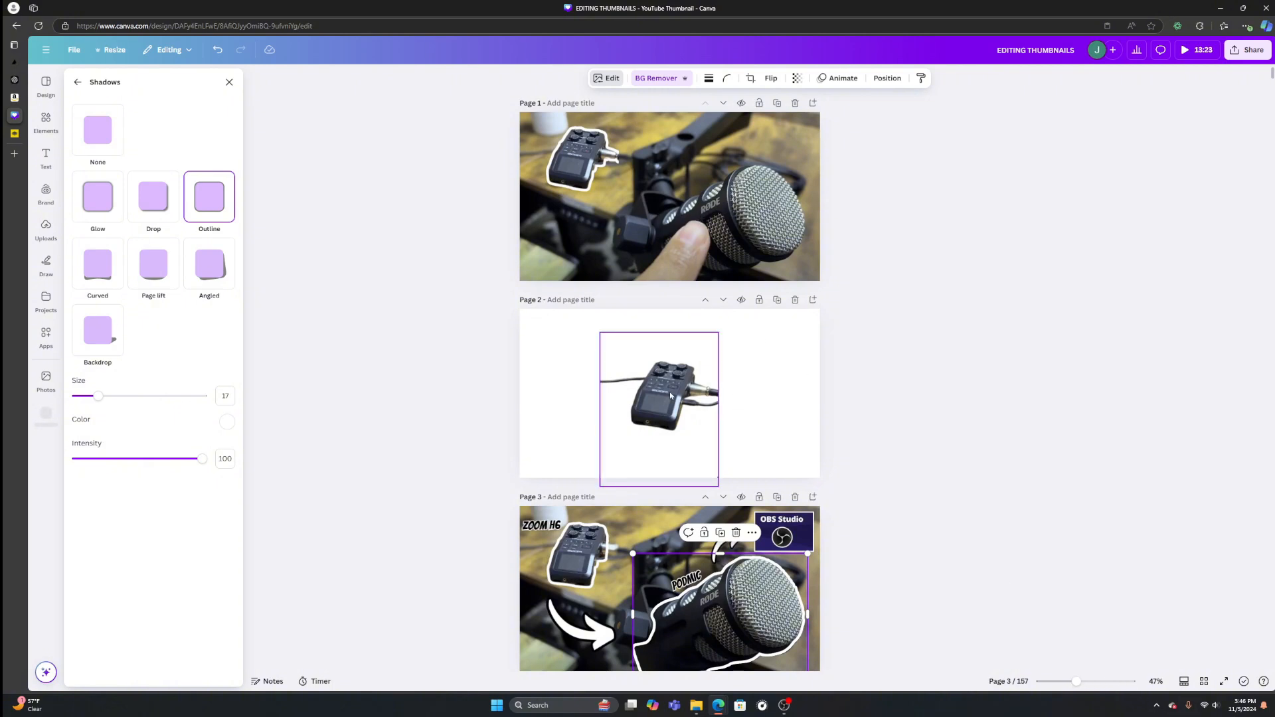
pyautogui.click(676, 317)
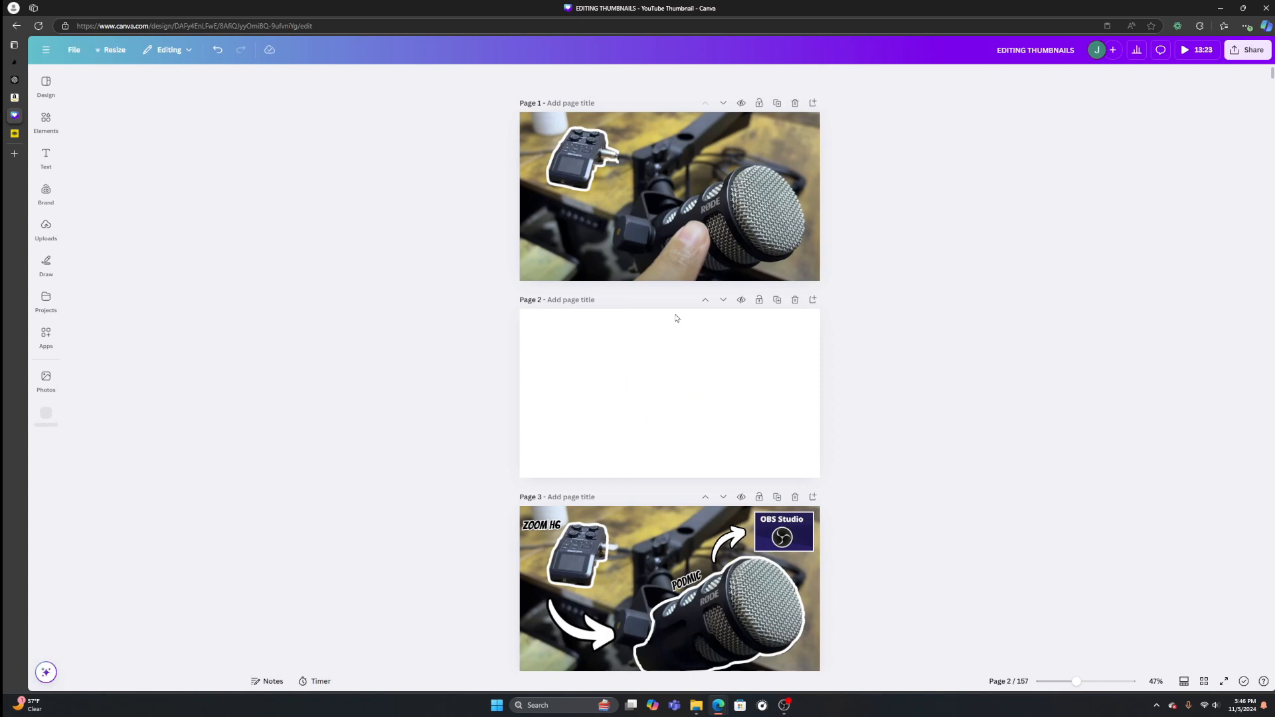
pyautogui.click(681, 218)
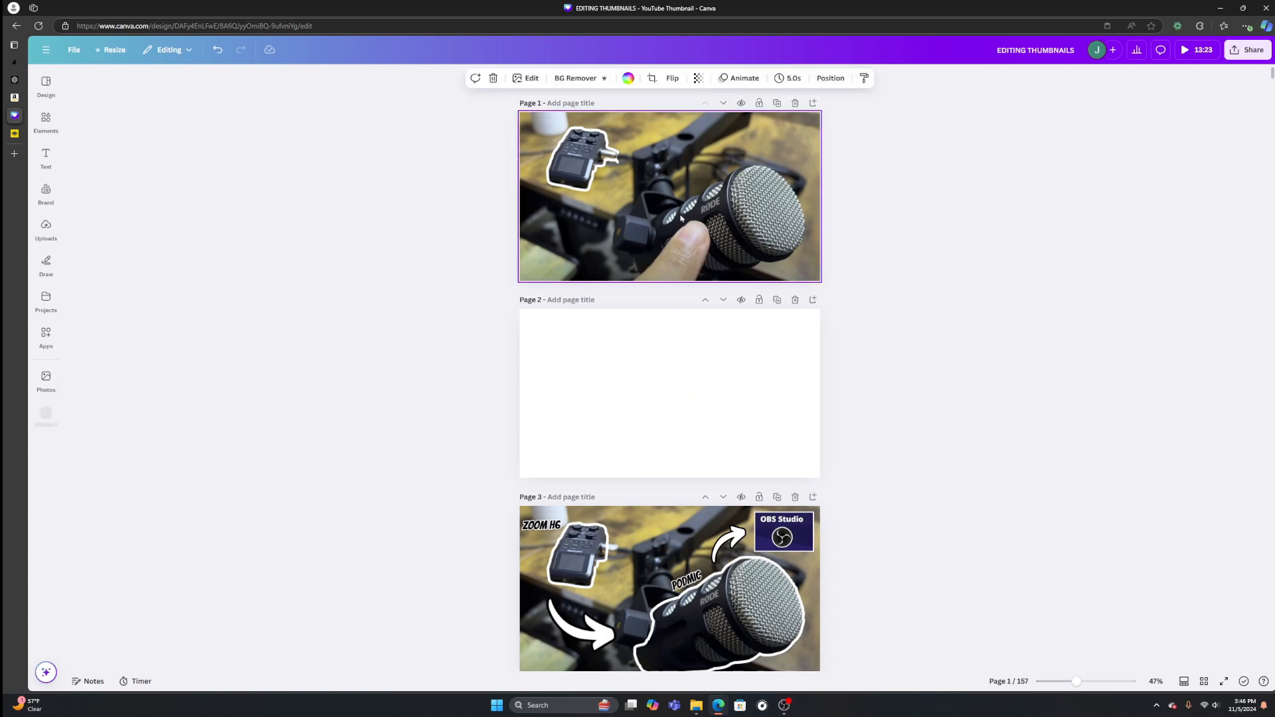
pyautogui.rightClick(681, 219)
pyautogui.press('Escape')
pyautogui.click(616, 359)
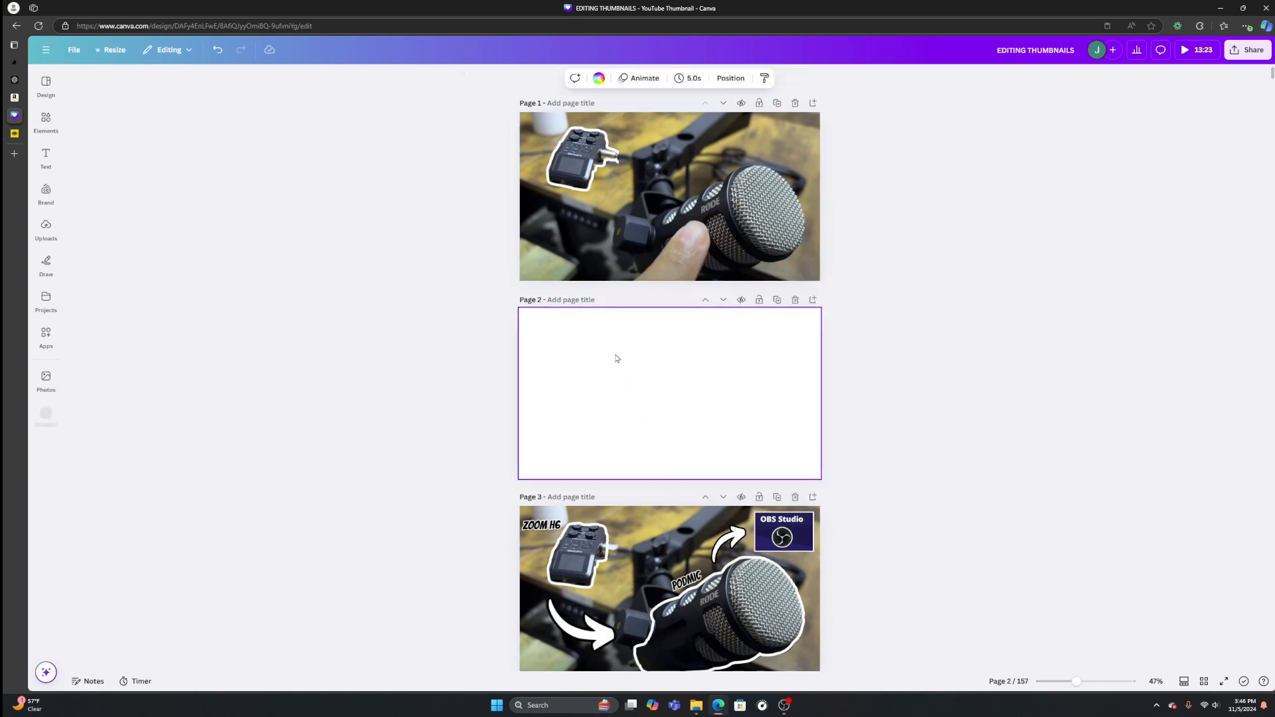
pyautogui.rightClick(617, 359)
pyautogui.click(662, 409)
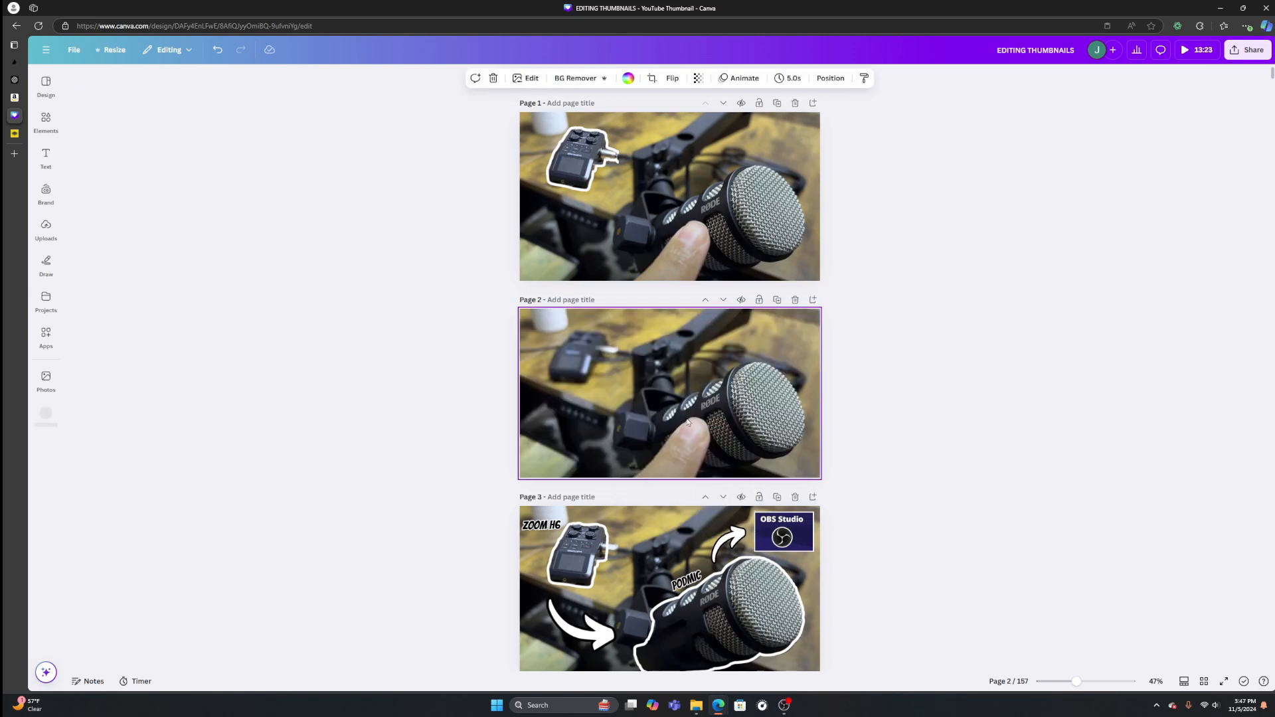
pyautogui.click(46, 121)
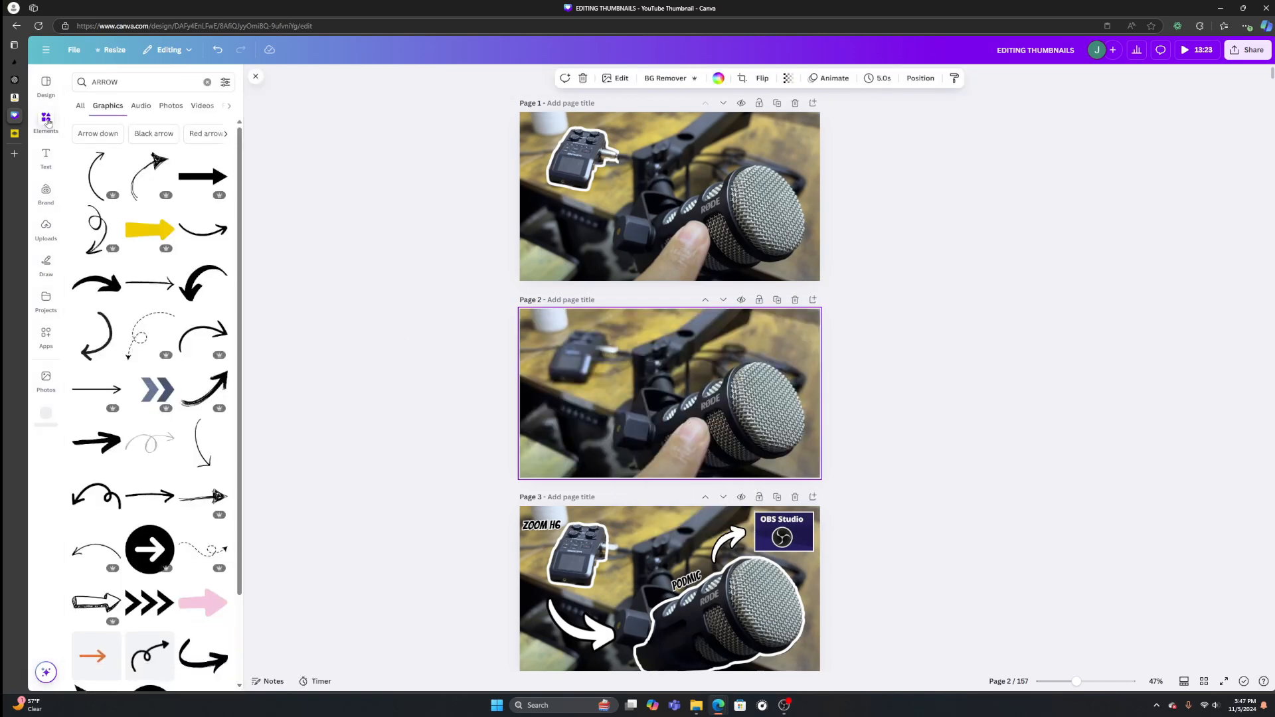
pyautogui.click(46, 229)
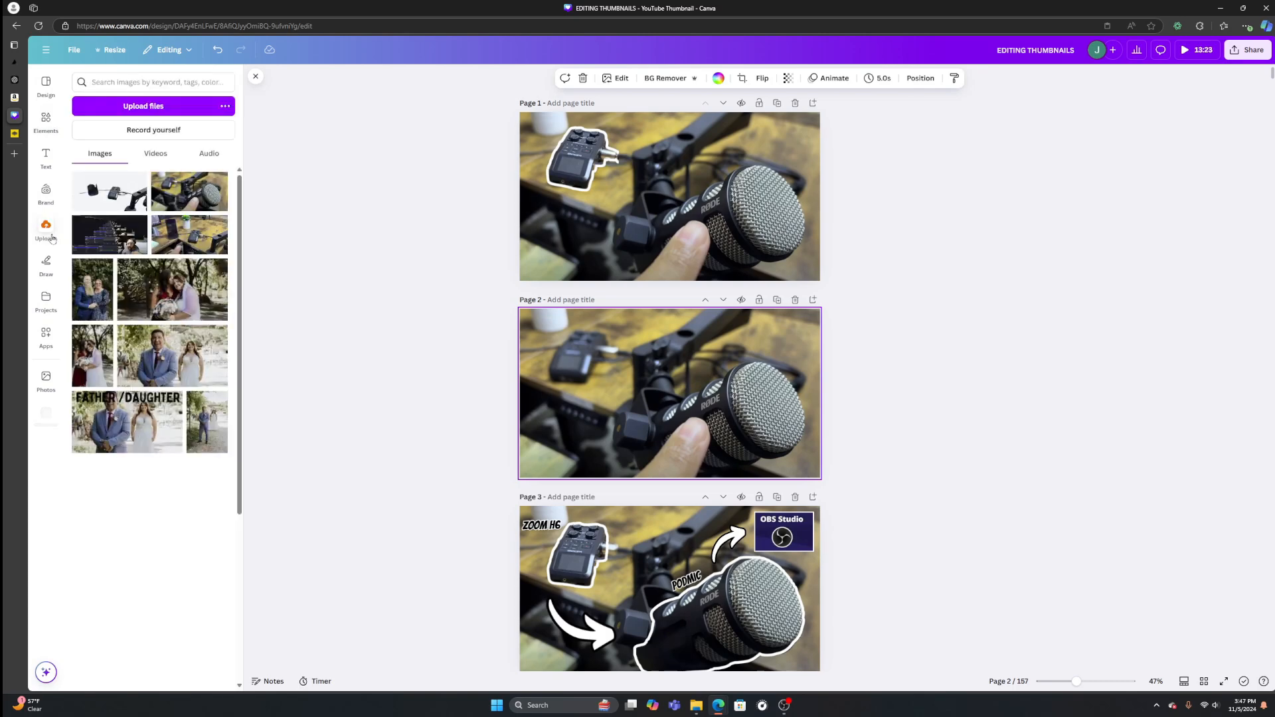
pyautogui.click(795, 299)
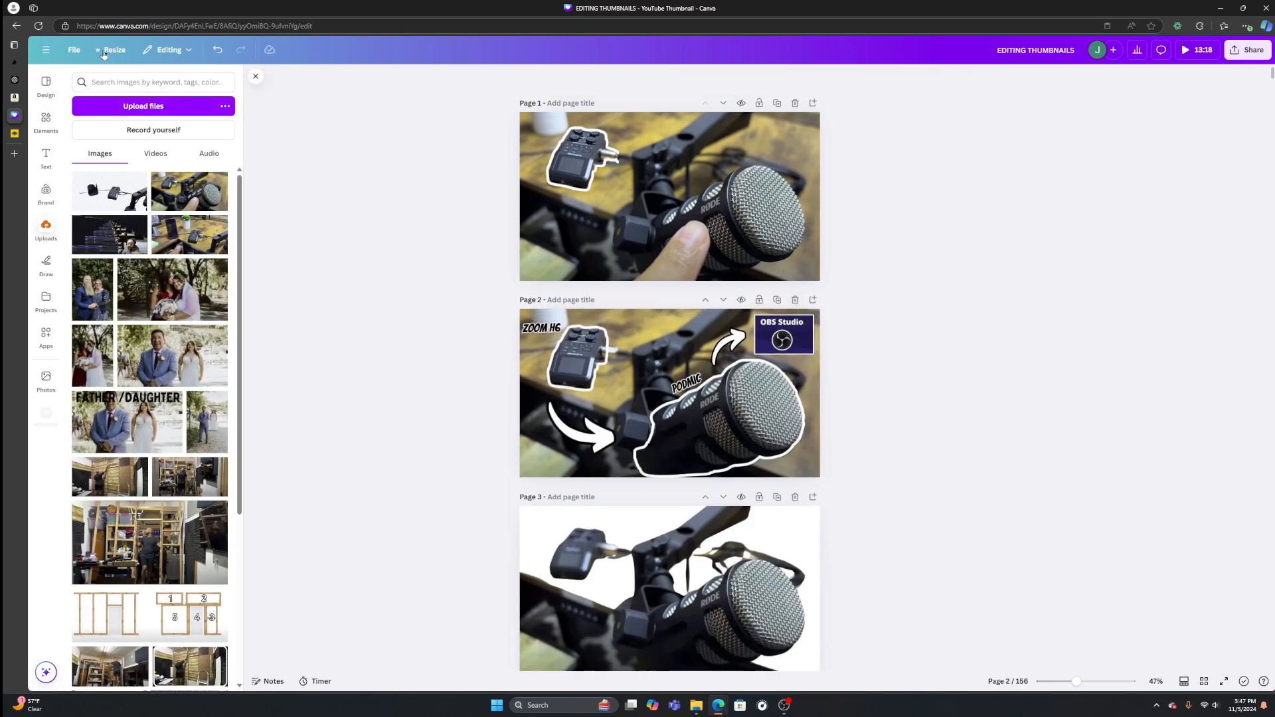
pyautogui.click(218, 49)
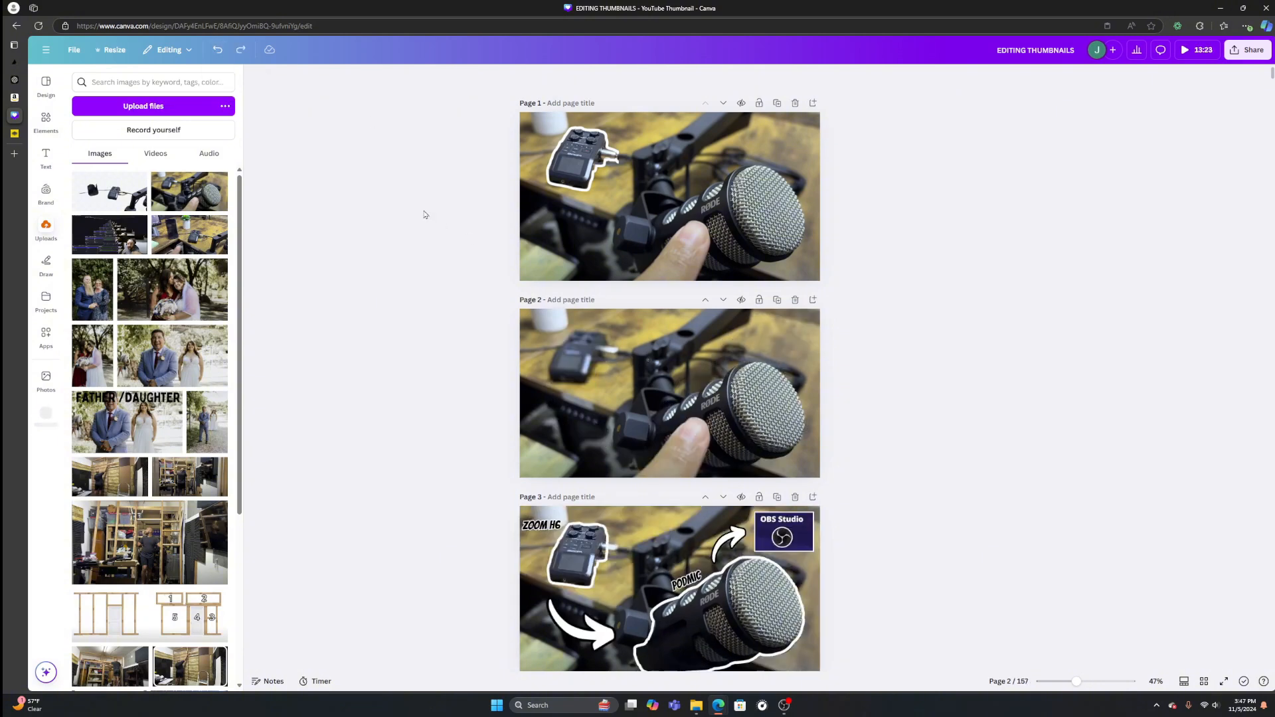
# Detach the microphone photo from the page 2 background and delete it
pyautogui.click(747, 351)
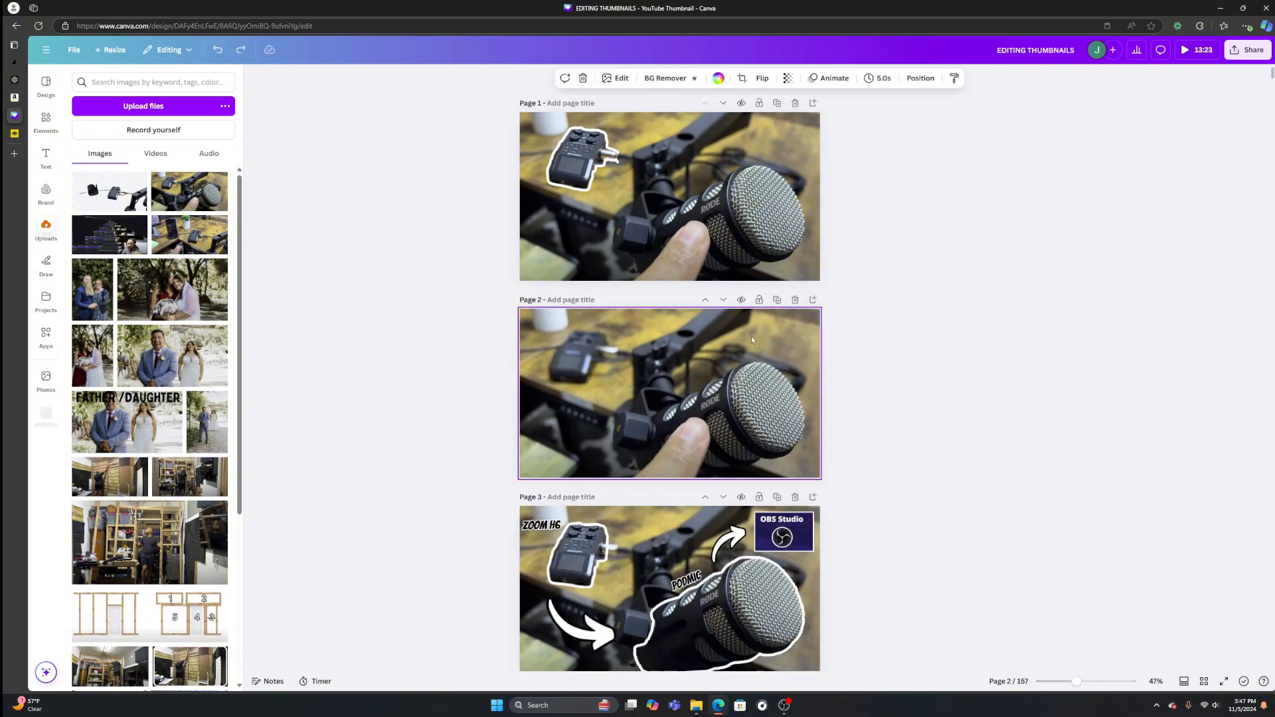
pyautogui.rightClick(732, 373)
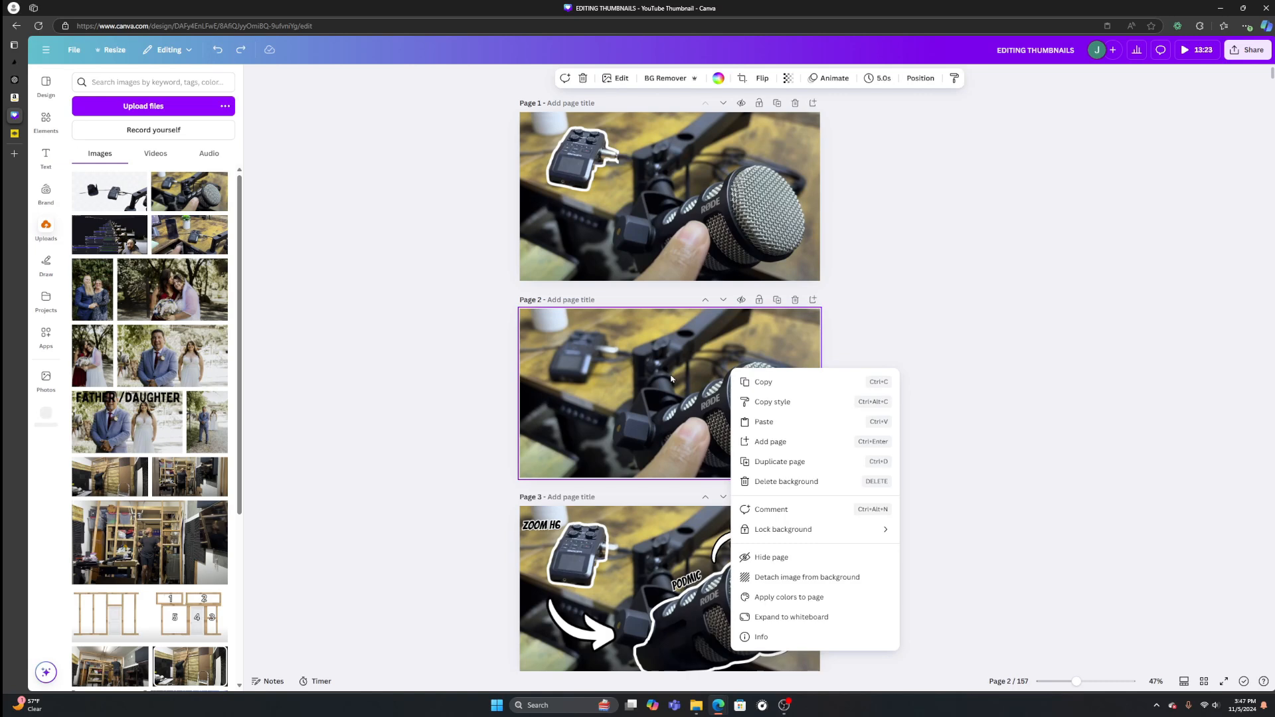
pyautogui.click(794, 577)
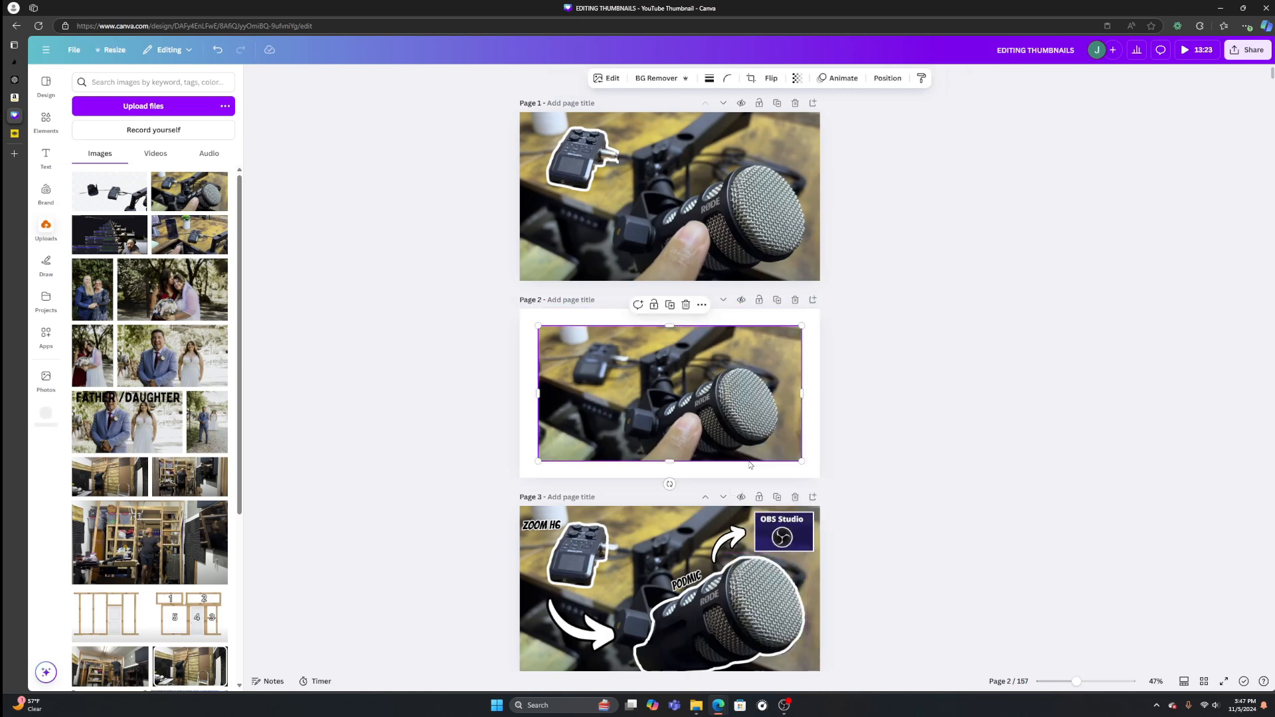
pyautogui.click(686, 305)
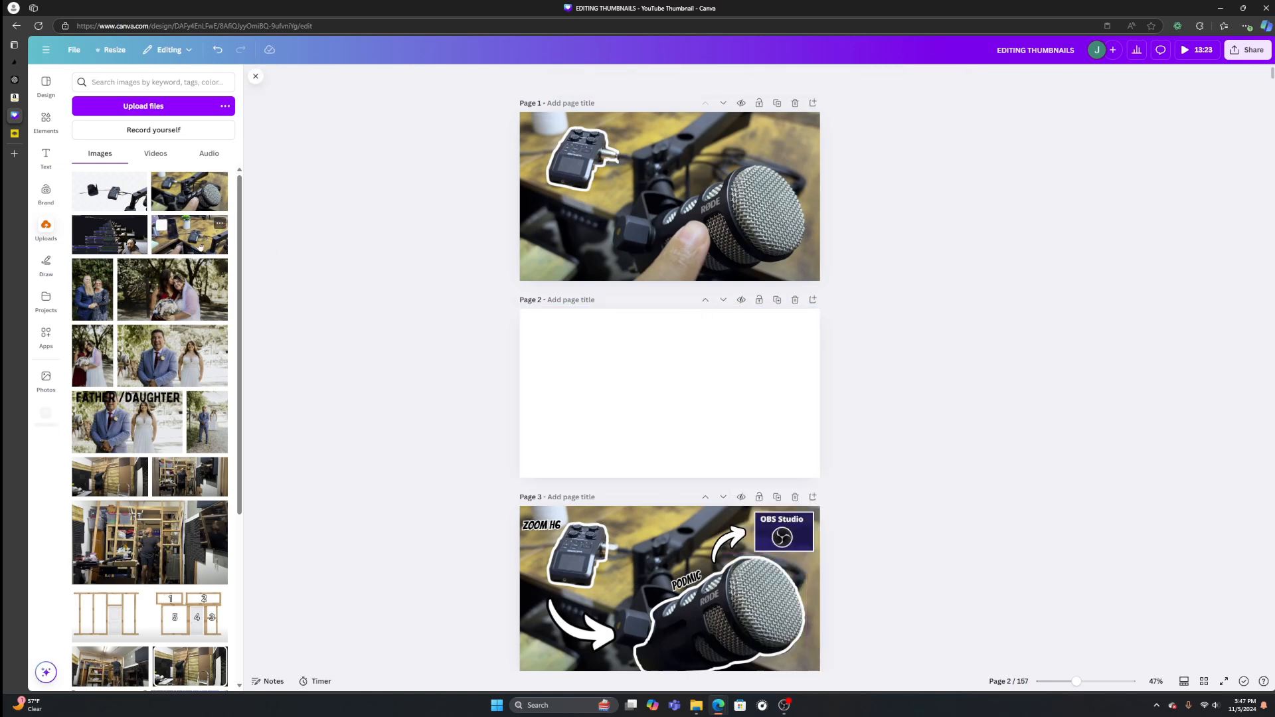
# Add the uploaded microphone photo to page 2 and make it the page background with Replace background
pyautogui.click(191, 193)
pyautogui.rightClick(697, 398)
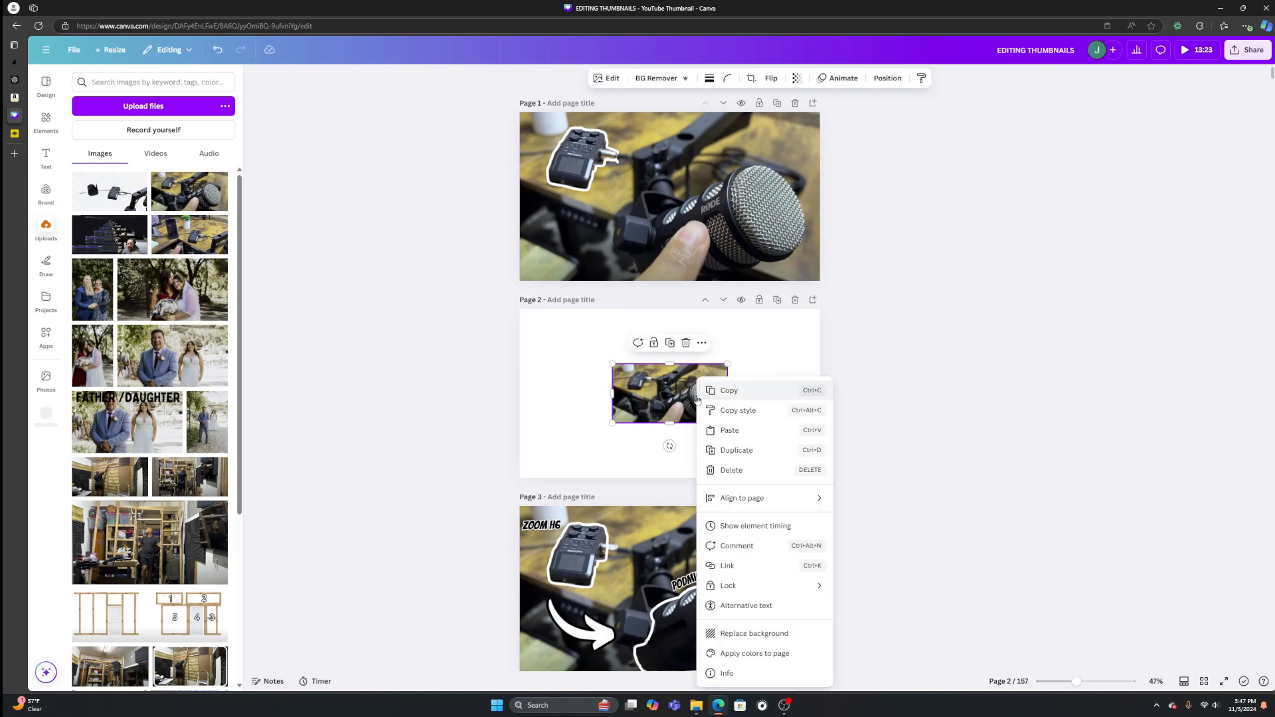
pyautogui.click(758, 633)
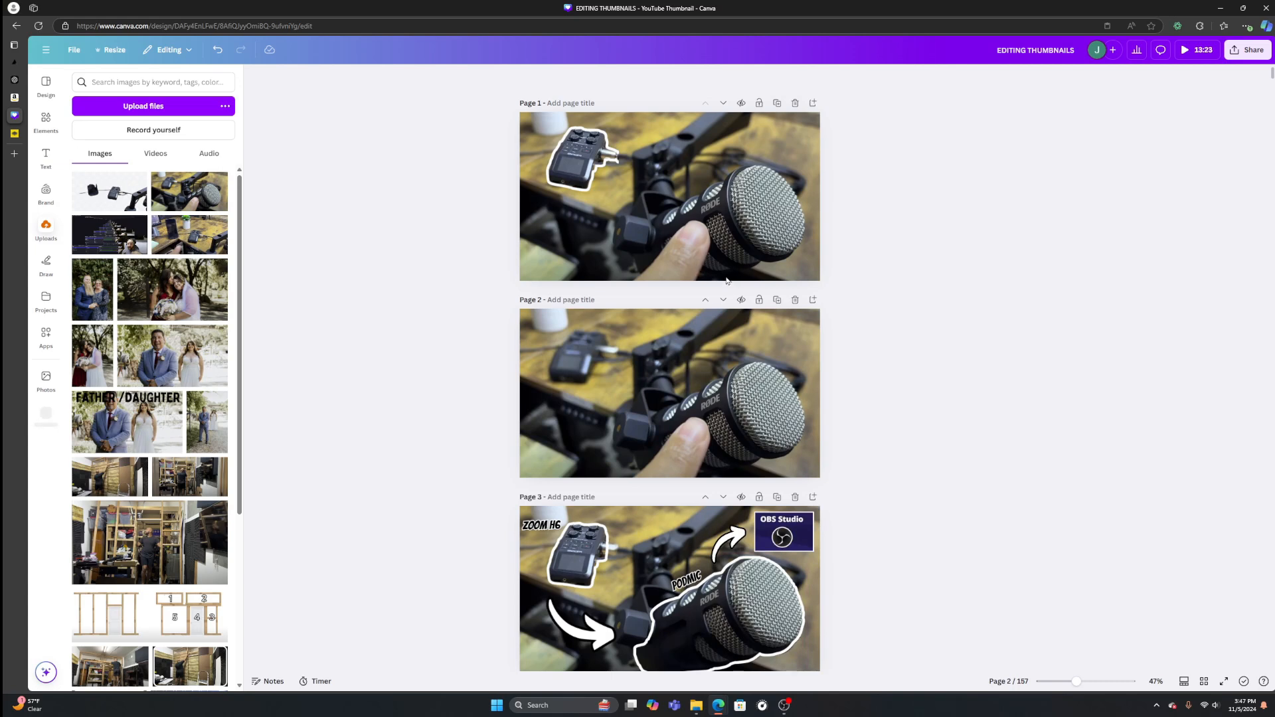
# Try BG Remover on the page 2 microphone photo and undo the removal
pyautogui.click(746, 378)
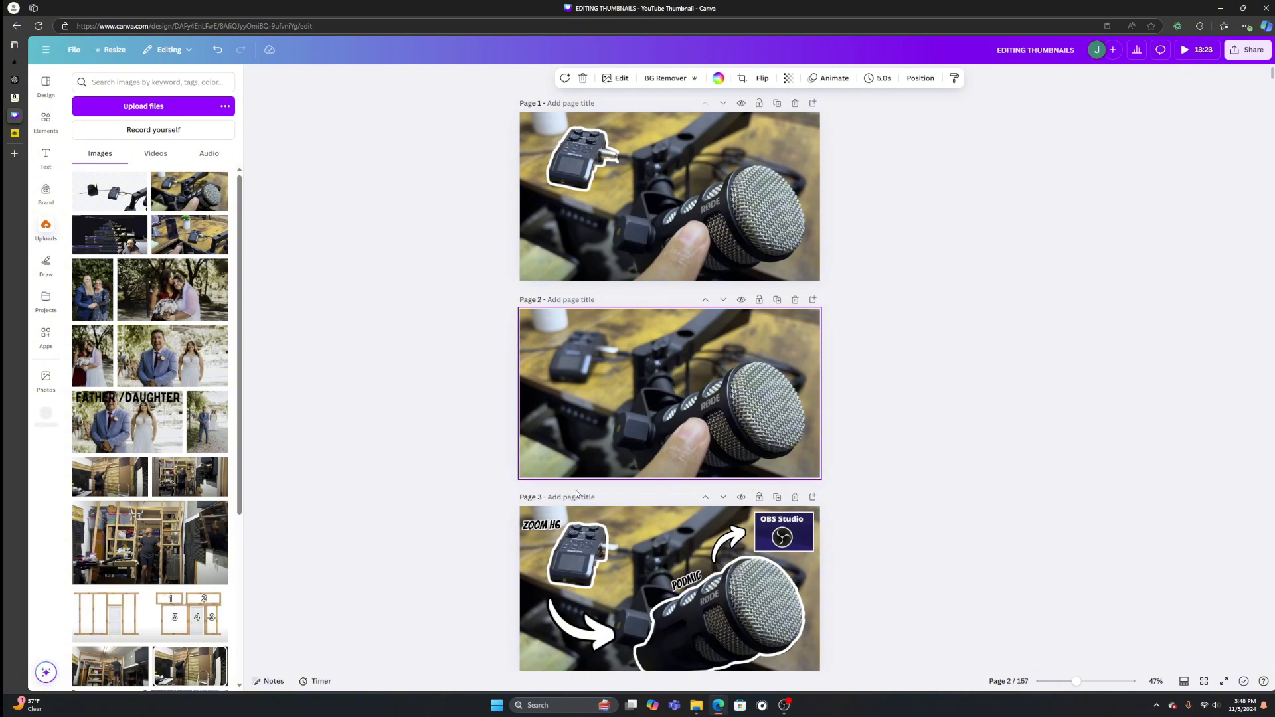
pyautogui.click(674, 80)
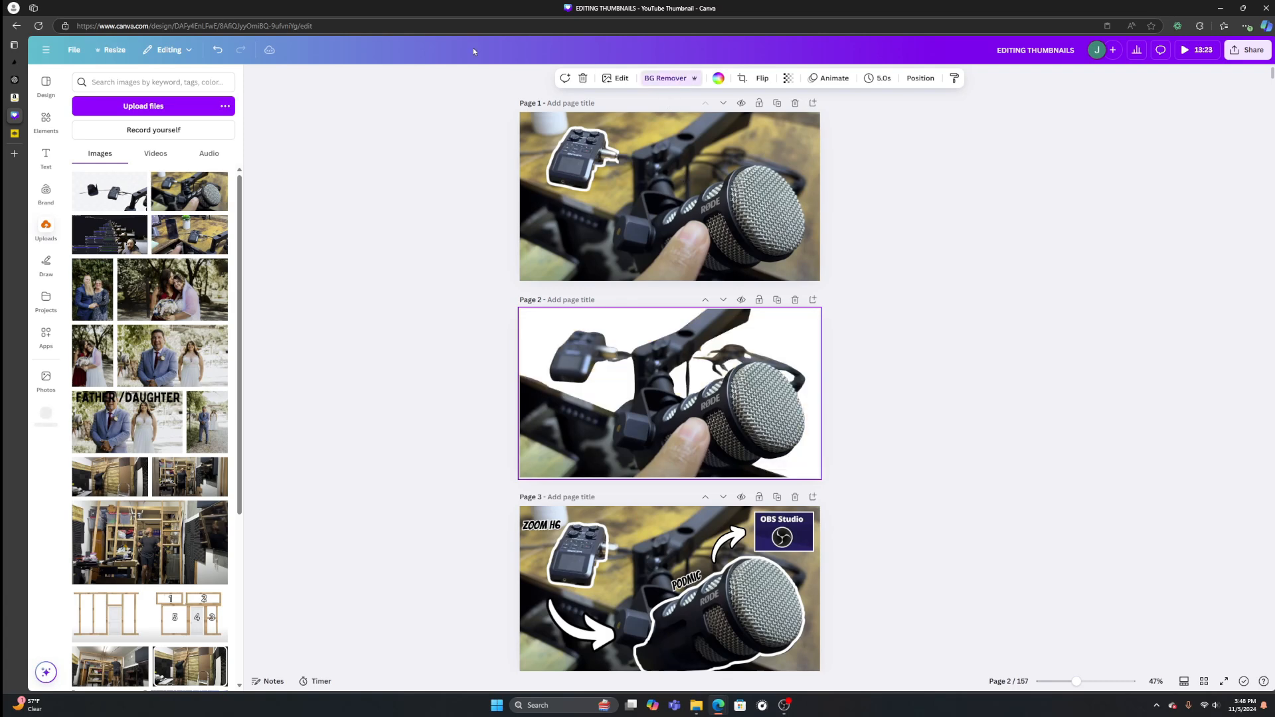
pyautogui.click(217, 50)
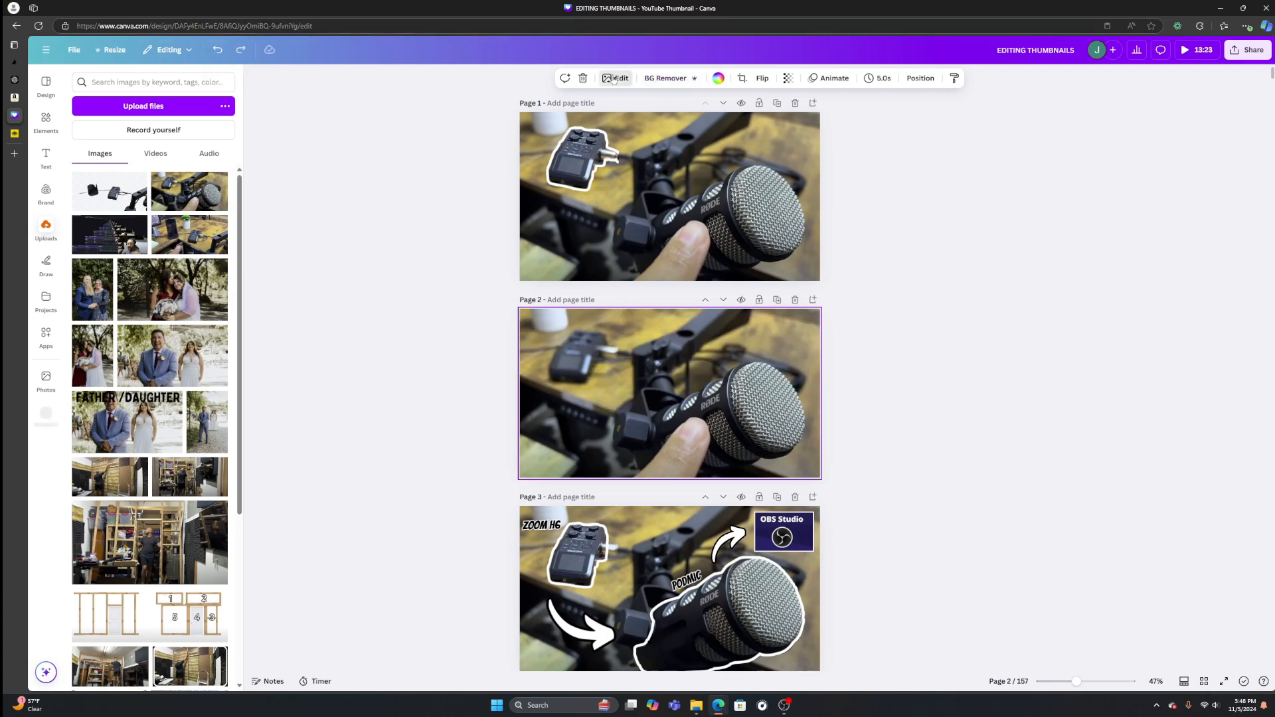
# Erase the finger from the page 2 microphone photo with Magic Eraser, using its Click selection mode
pyautogui.click(616, 79)
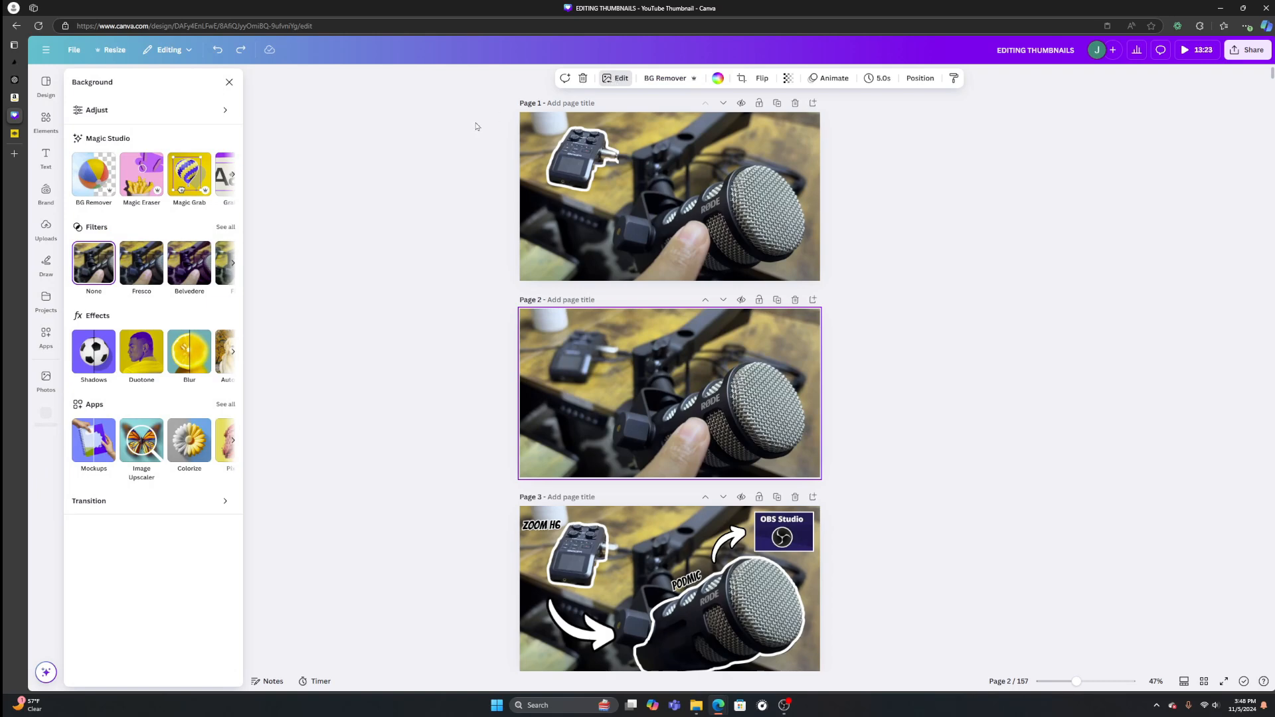
pyautogui.click(138, 183)
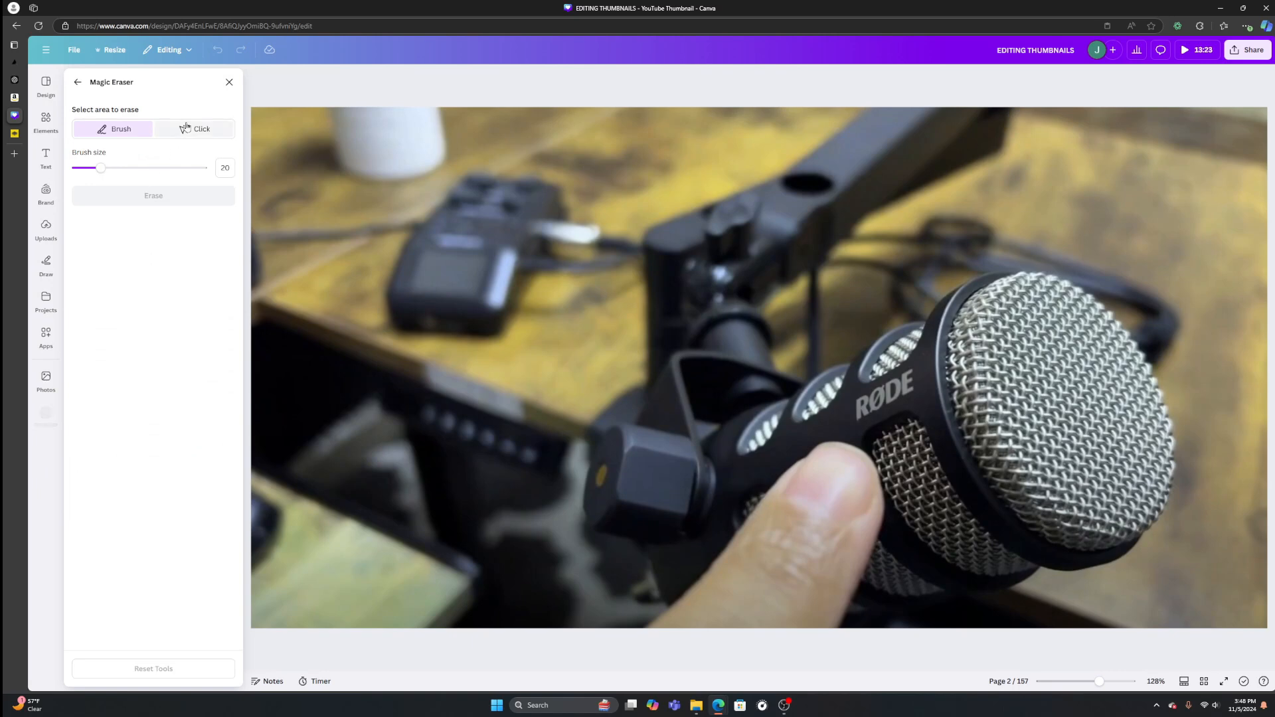
pyautogui.click(187, 130)
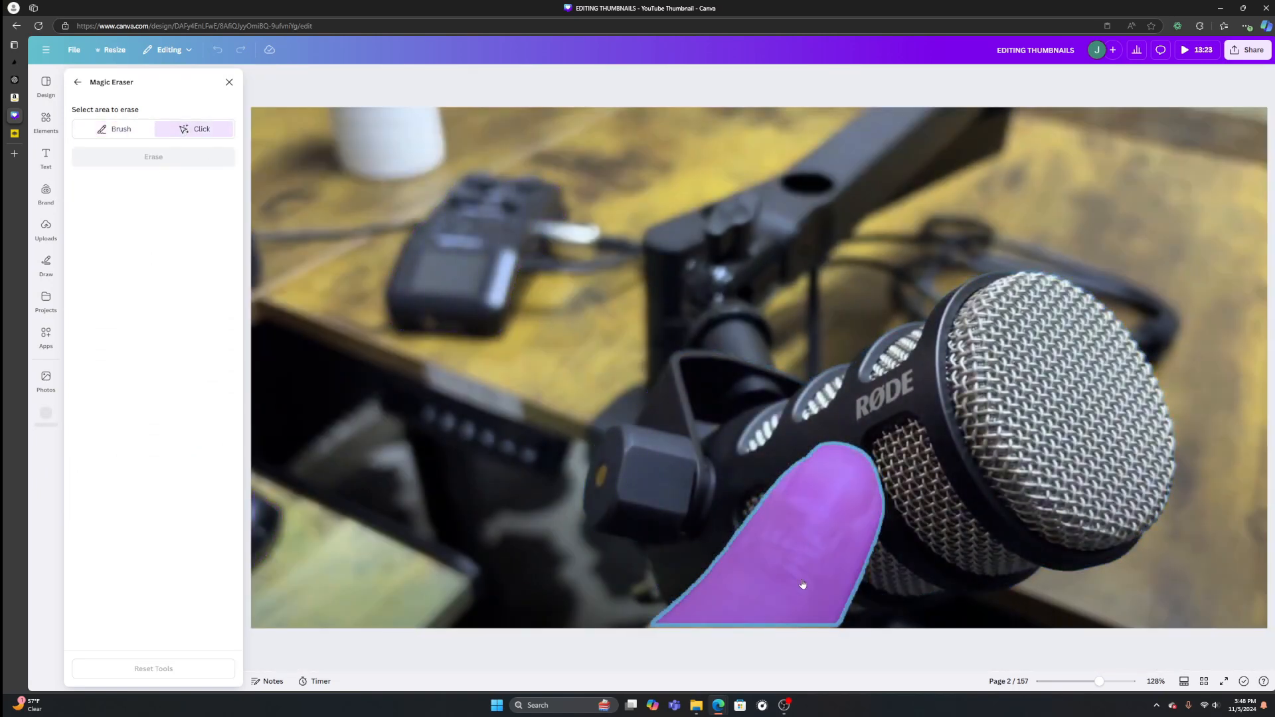
pyautogui.click(803, 584)
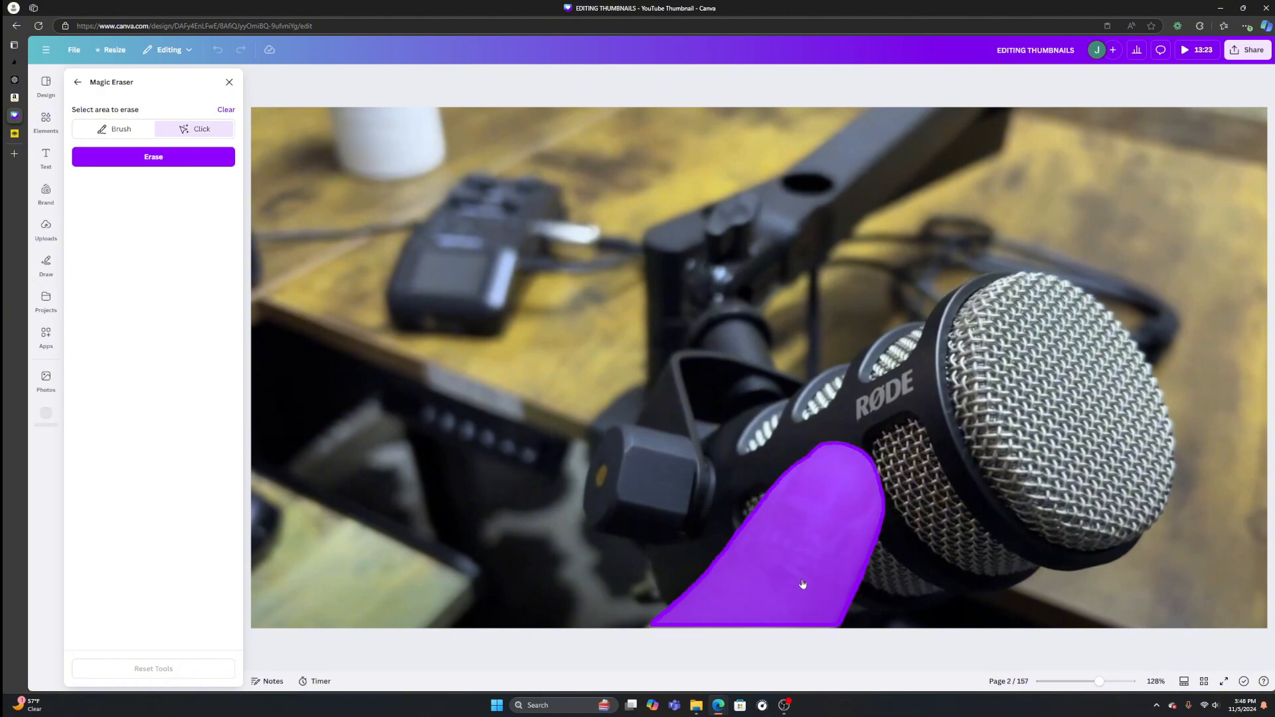
pyautogui.click(166, 157)
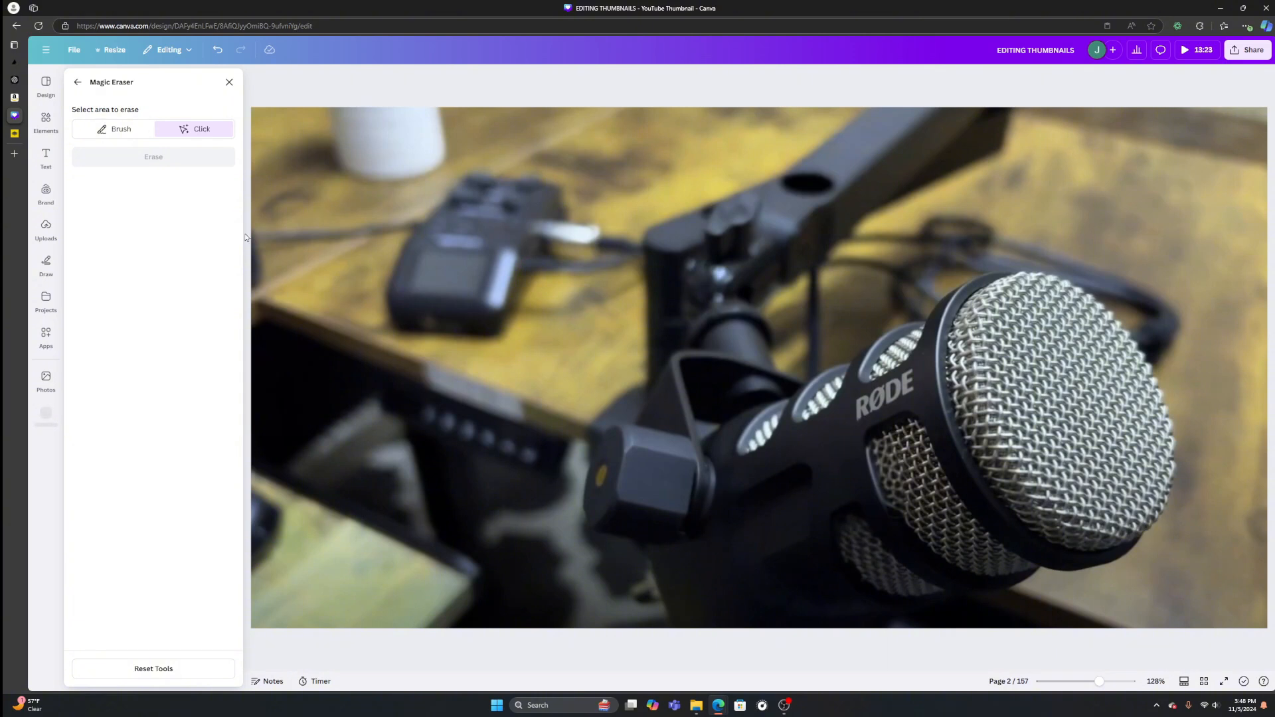
pyautogui.click(78, 81)
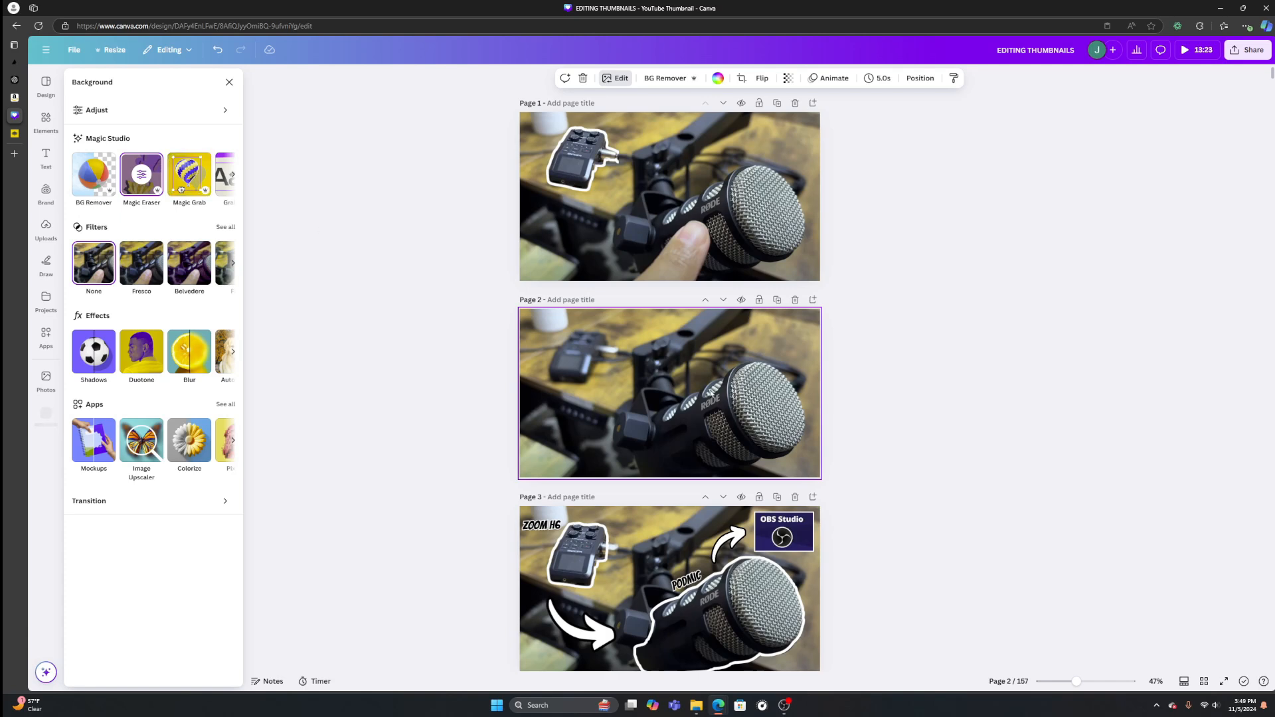
# Separate the microphone from the page 2 background with Magic Grab, using its Click selection mode
pyautogui.click(691, 228)
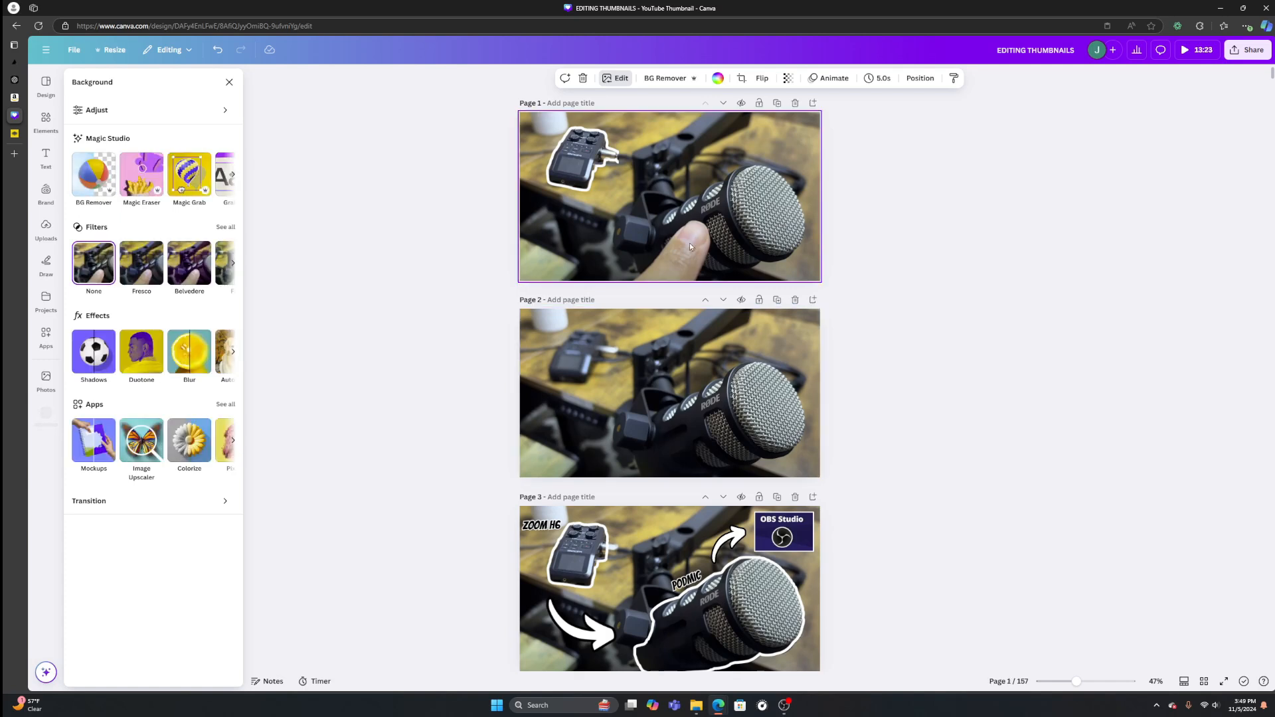
pyautogui.click(736, 430)
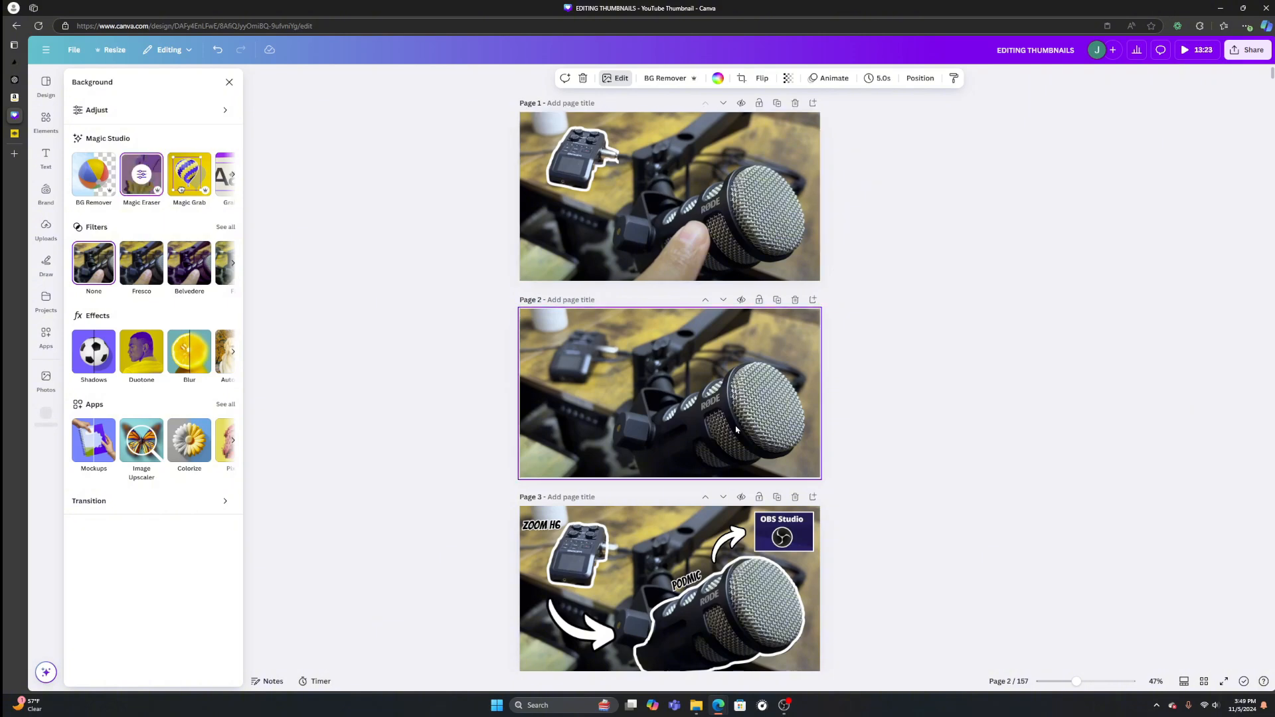
pyautogui.click(188, 176)
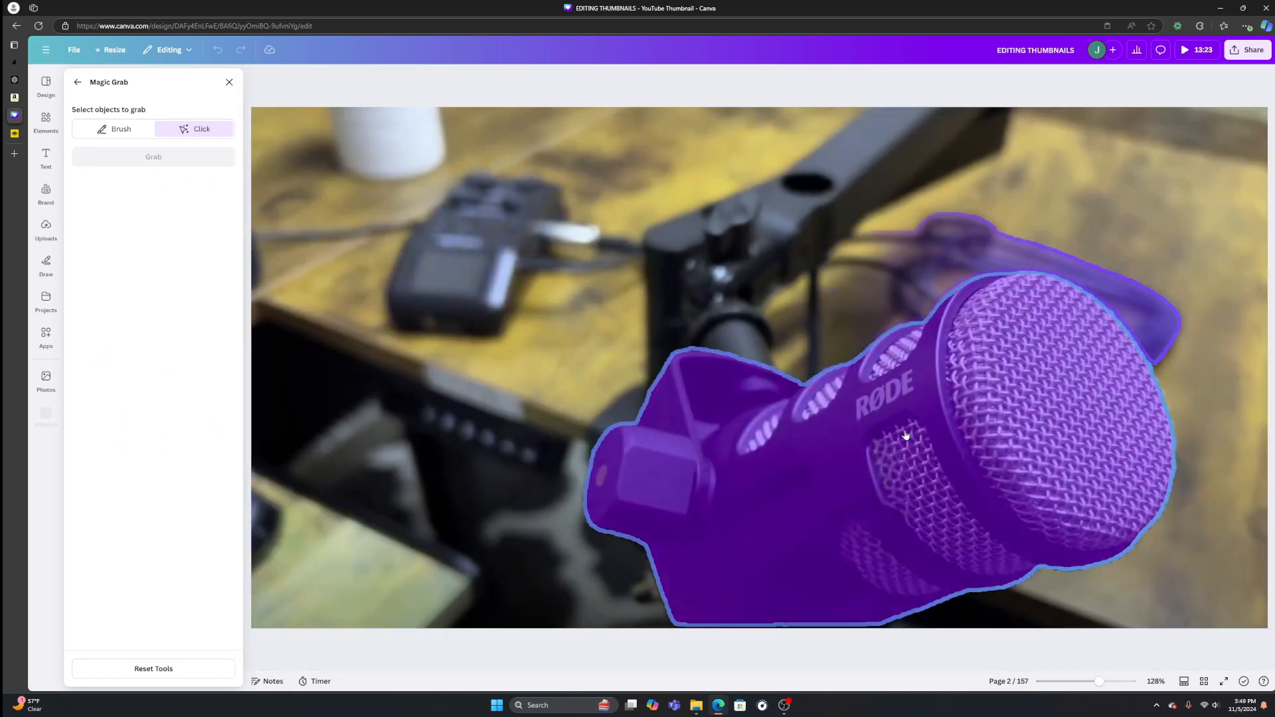
pyautogui.click(879, 483)
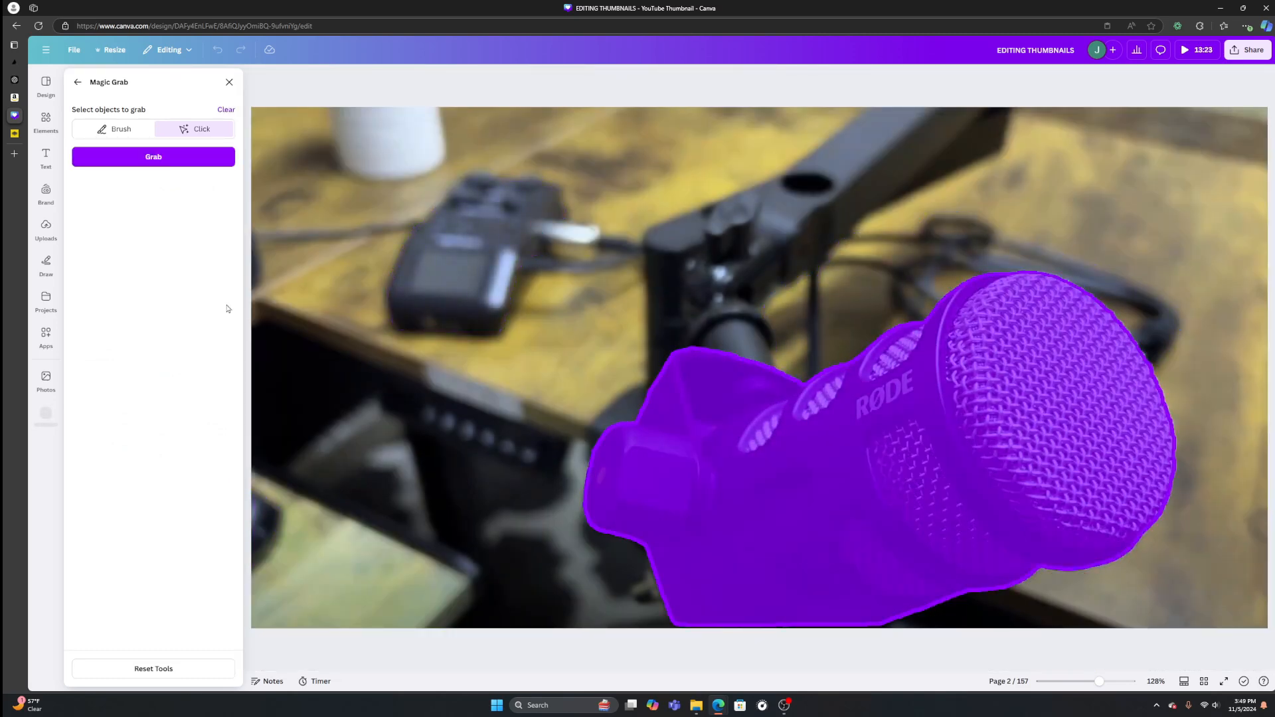
pyautogui.click(178, 158)
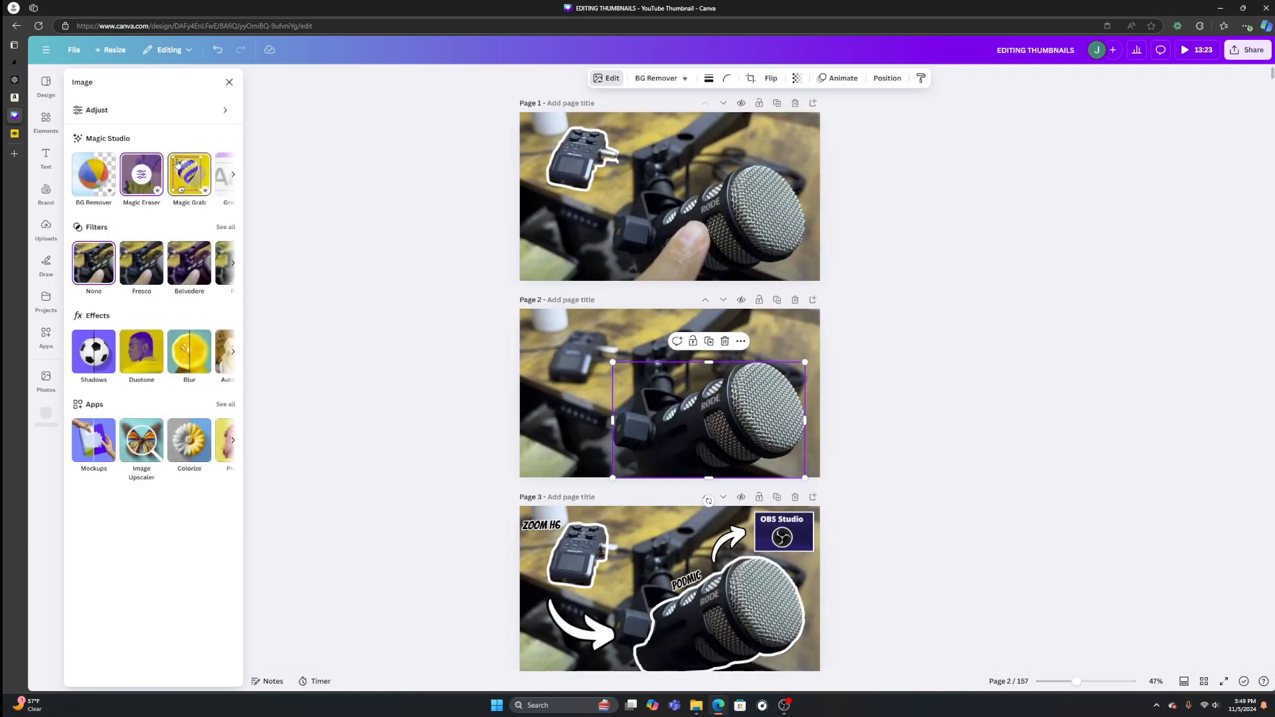
# Erase the finger from the page 1 background photo with Magic Eraser, using its Click selection mode
pyautogui.click(676, 247)
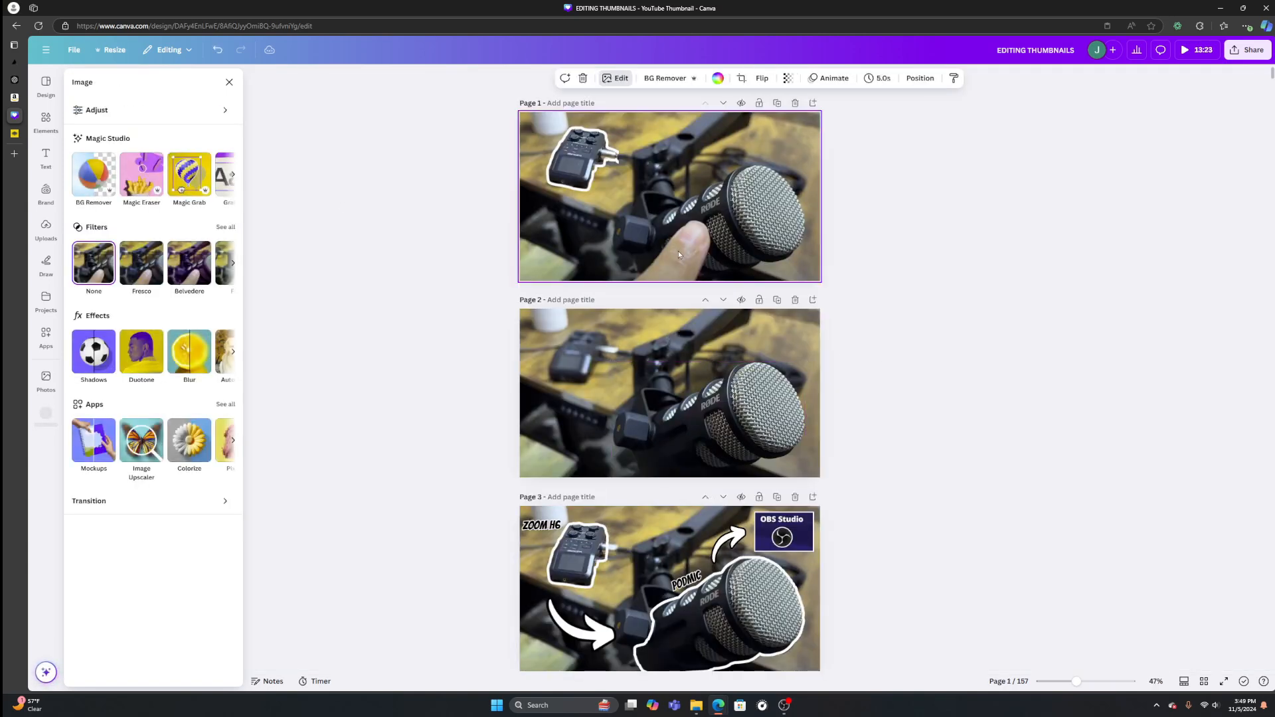
pyautogui.click(141, 184)
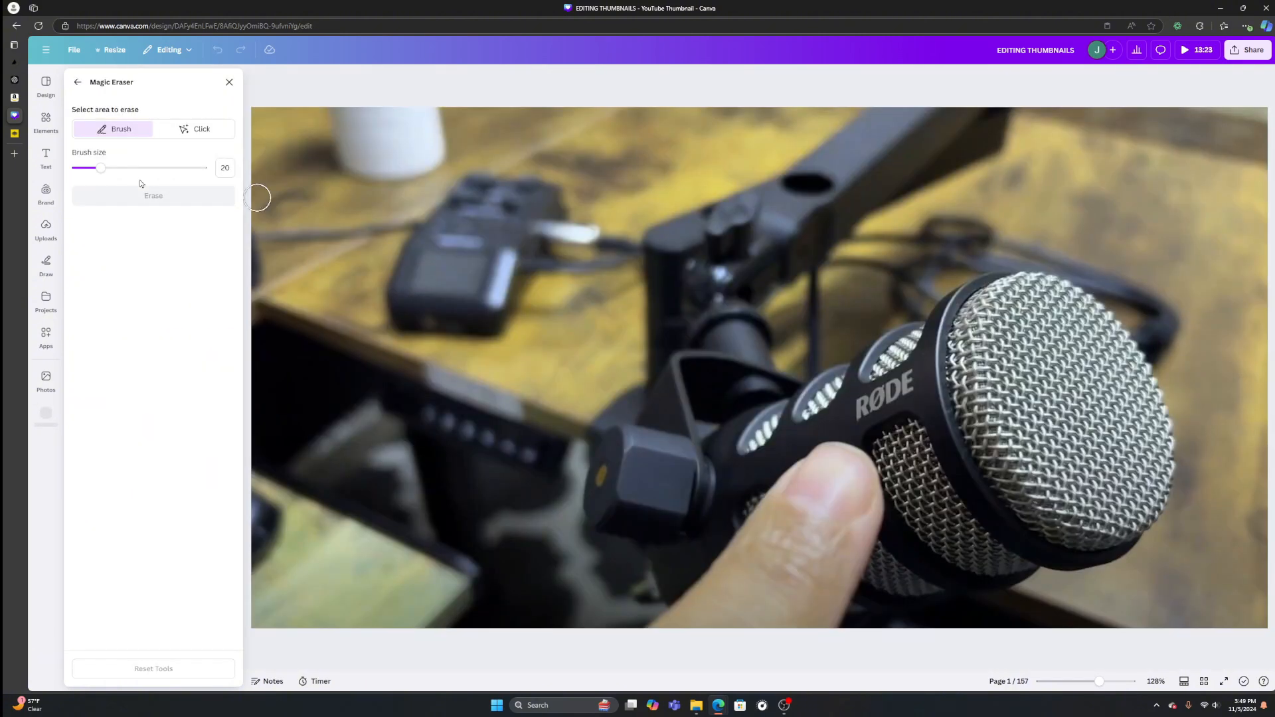
pyautogui.click(194, 131)
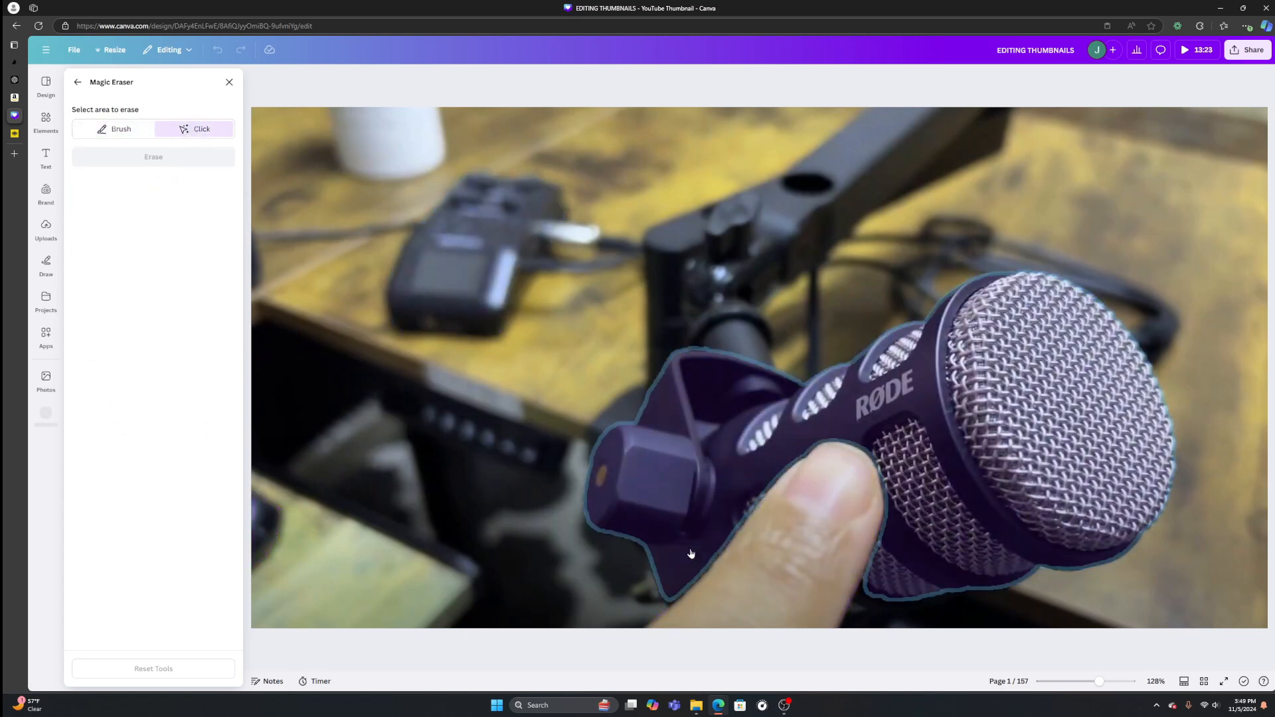
pyautogui.click(798, 572)
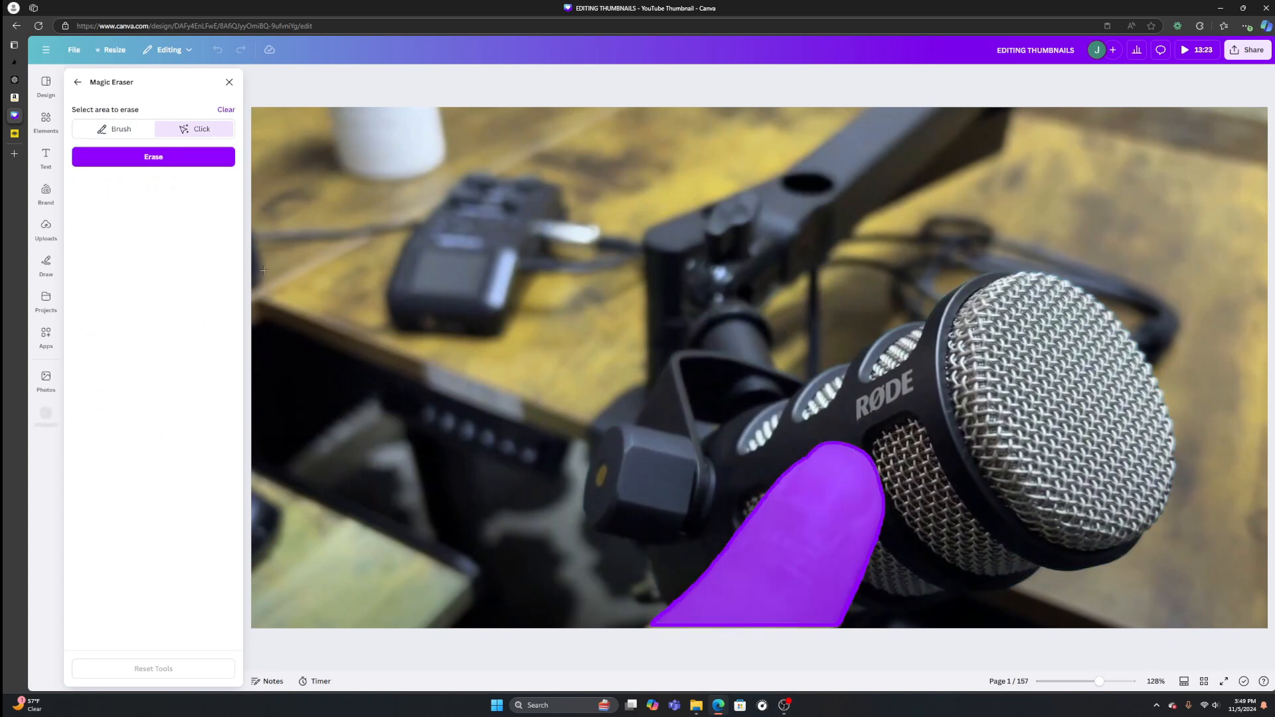
pyautogui.click(151, 164)
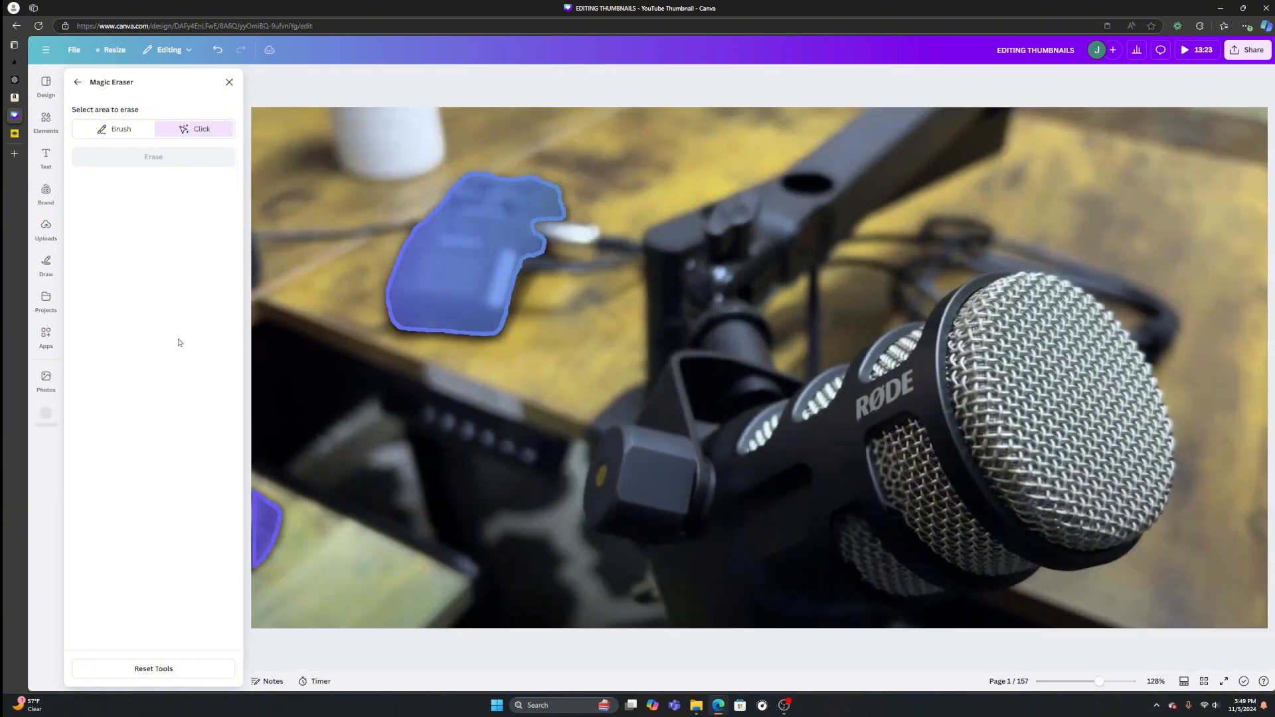
pyautogui.click(229, 83)
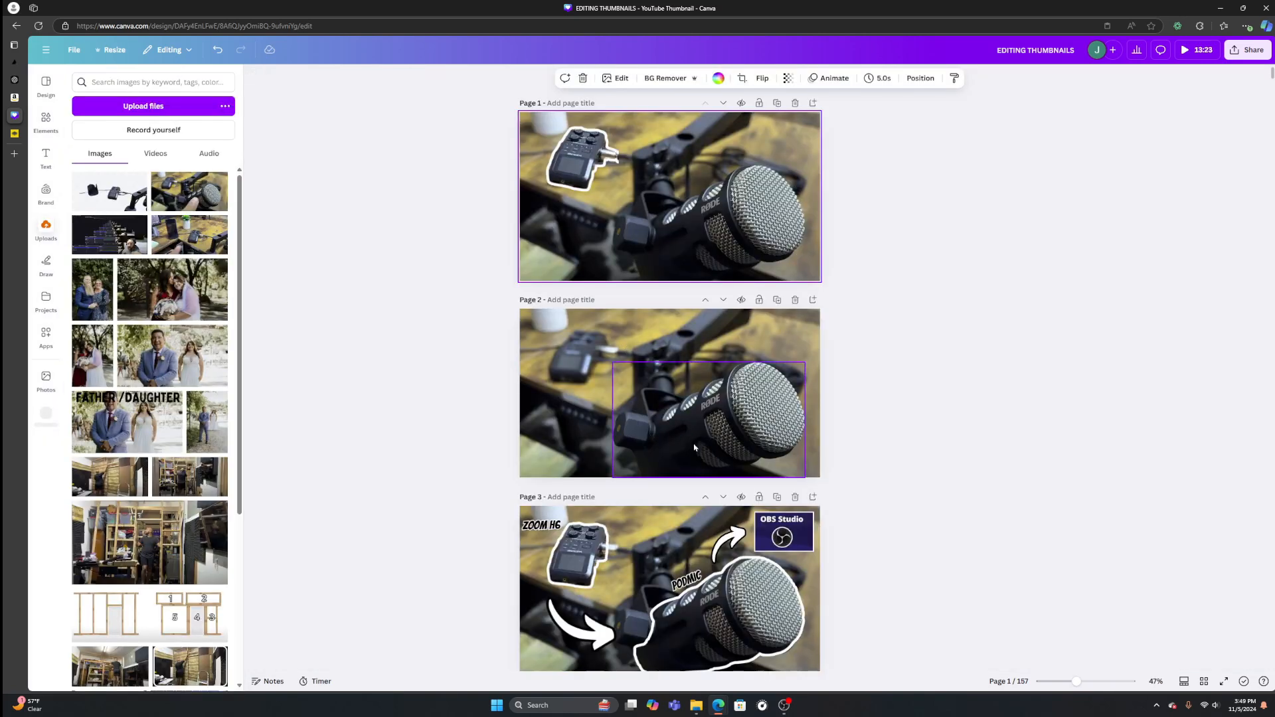
# Copy the page 2 microphone cutout onto page 1 and align it over the microphone in the background
pyautogui.scroll(-2, 705, 565)
pyautogui.click(713, 441)
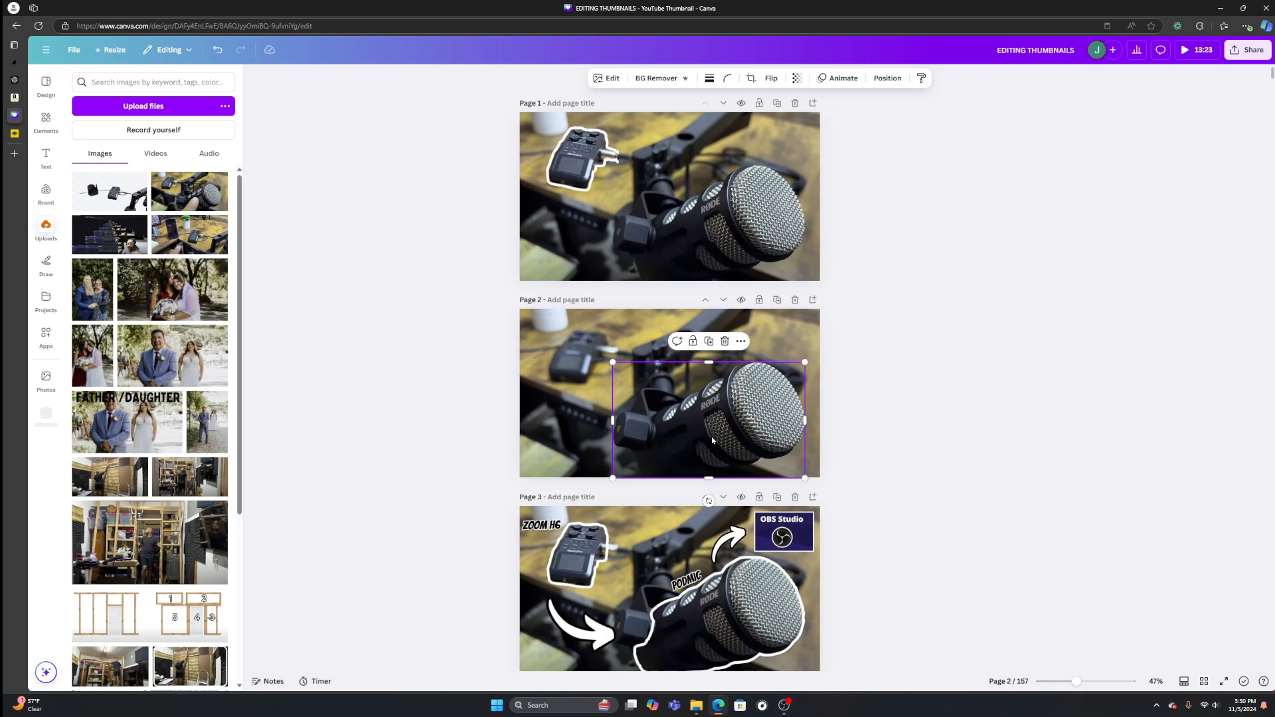
pyautogui.rightClick(713, 441)
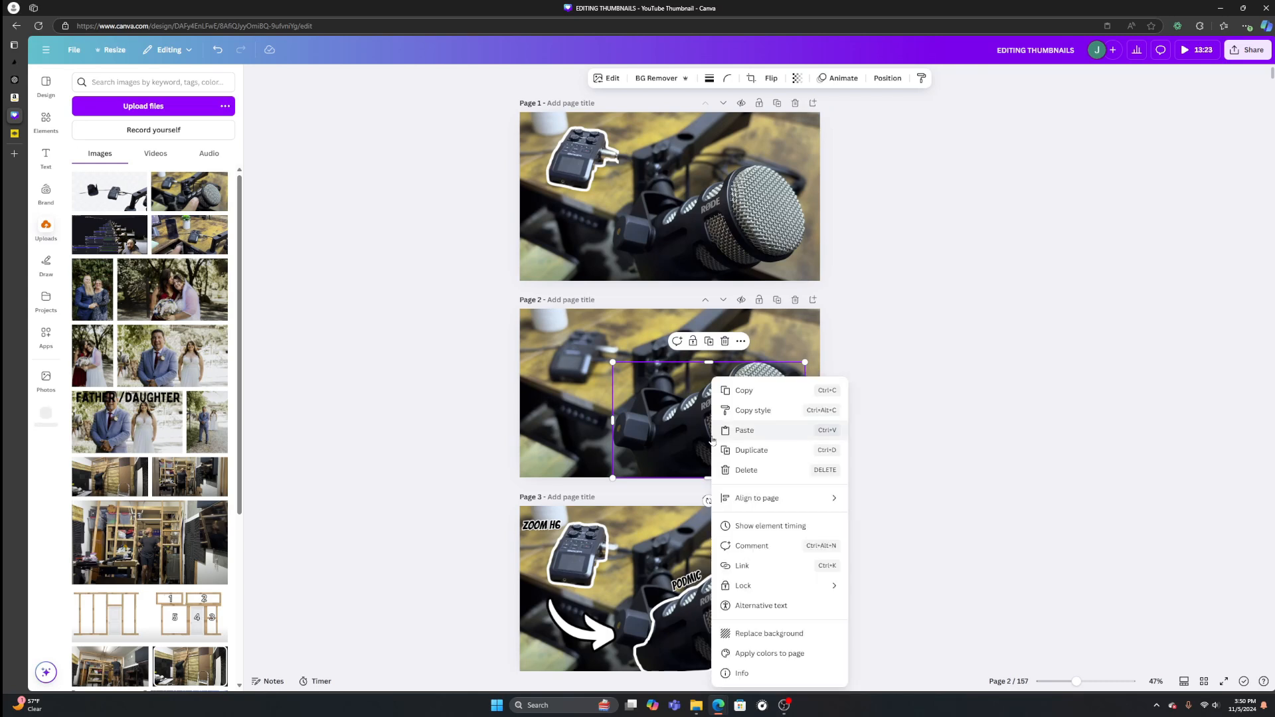
pyautogui.click(744, 390)
pyautogui.click(638, 220)
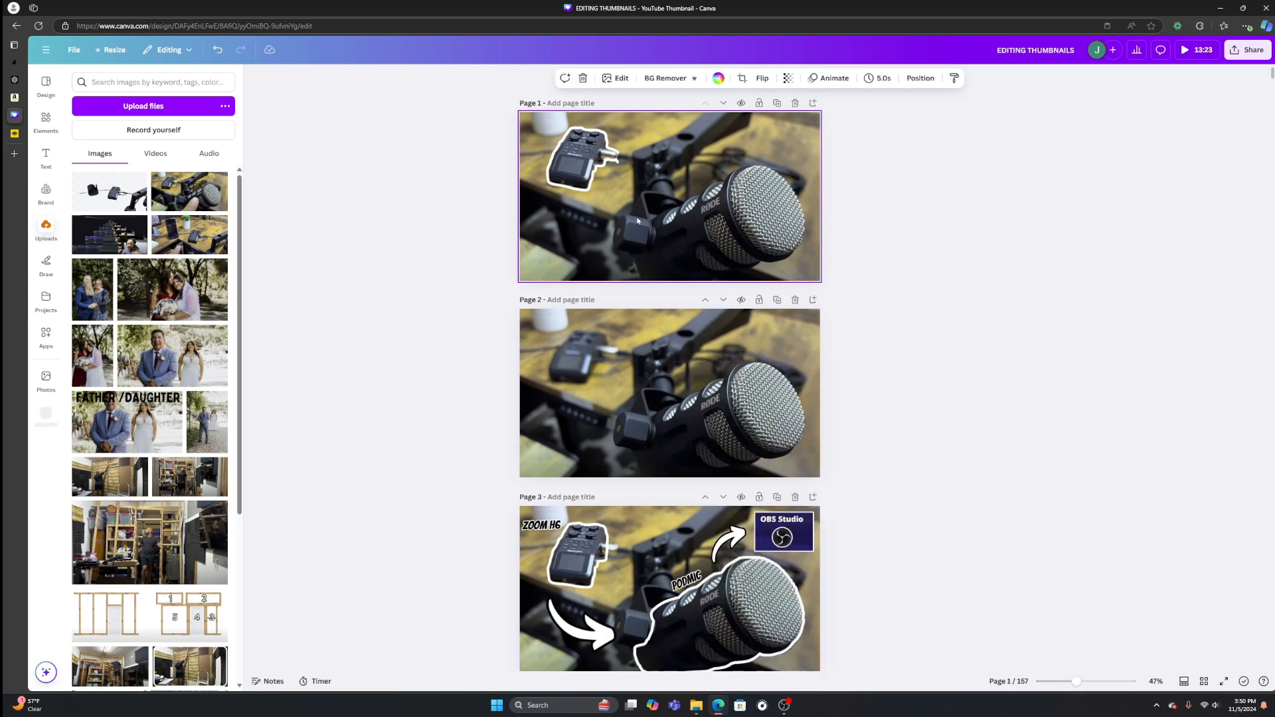
pyautogui.rightClick(638, 220)
pyautogui.click(679, 275)
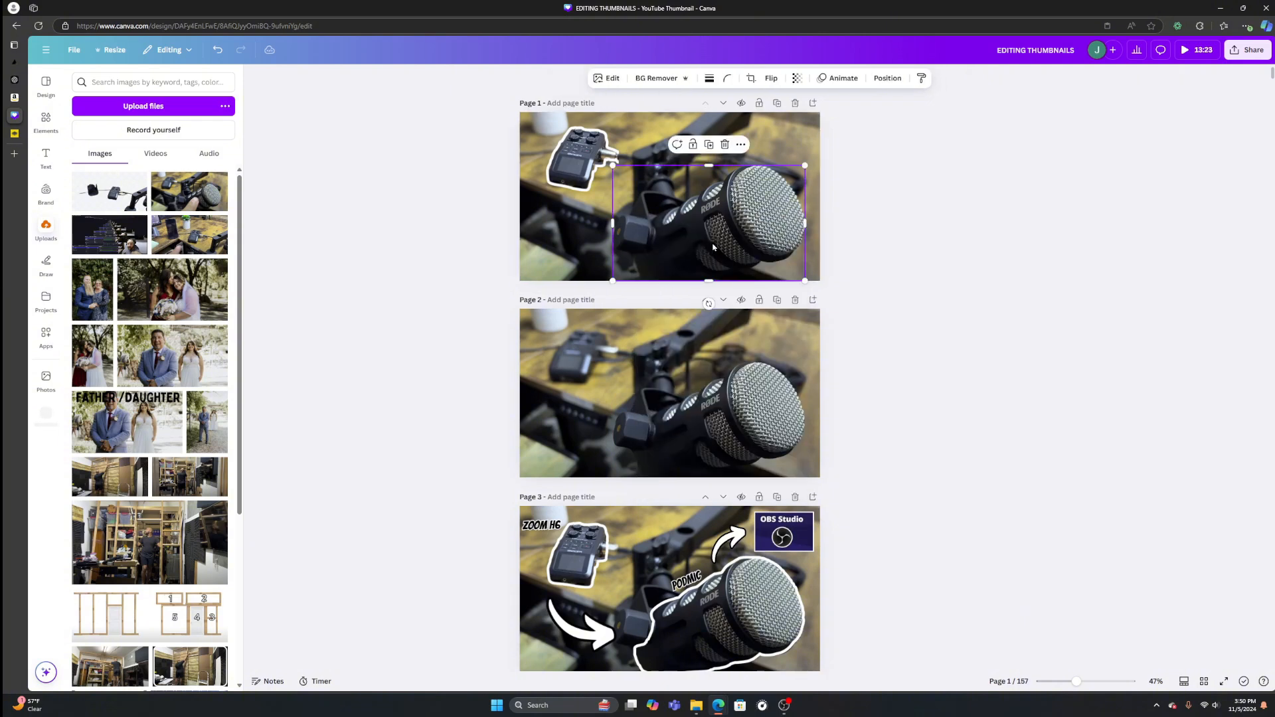
pyautogui.moveTo(712, 247)
pyautogui.mouseDown()
pyautogui.moveTo(698, 244)
pyautogui.moveTo(712, 246)
pyautogui.mouseUp()
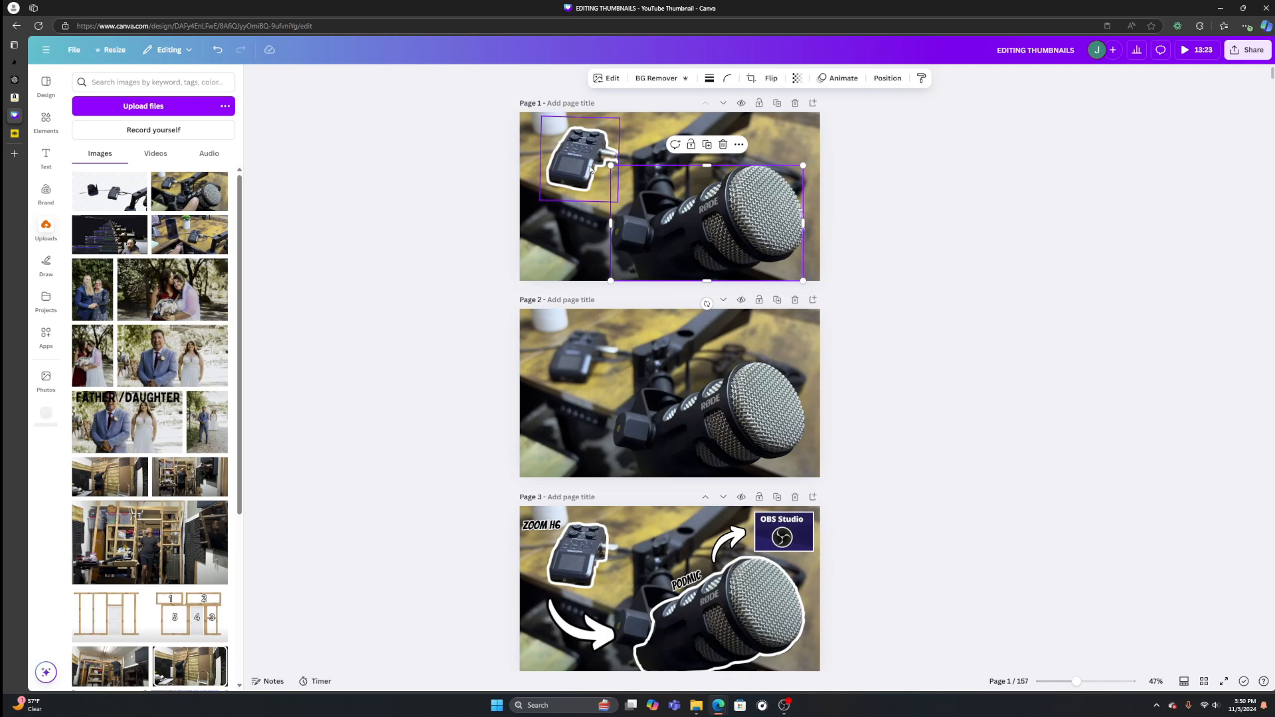
# Give the page 1 microphone cutout an Outline shadow in white (#FFFFFF) with size 15
pyautogui.click(608, 78)
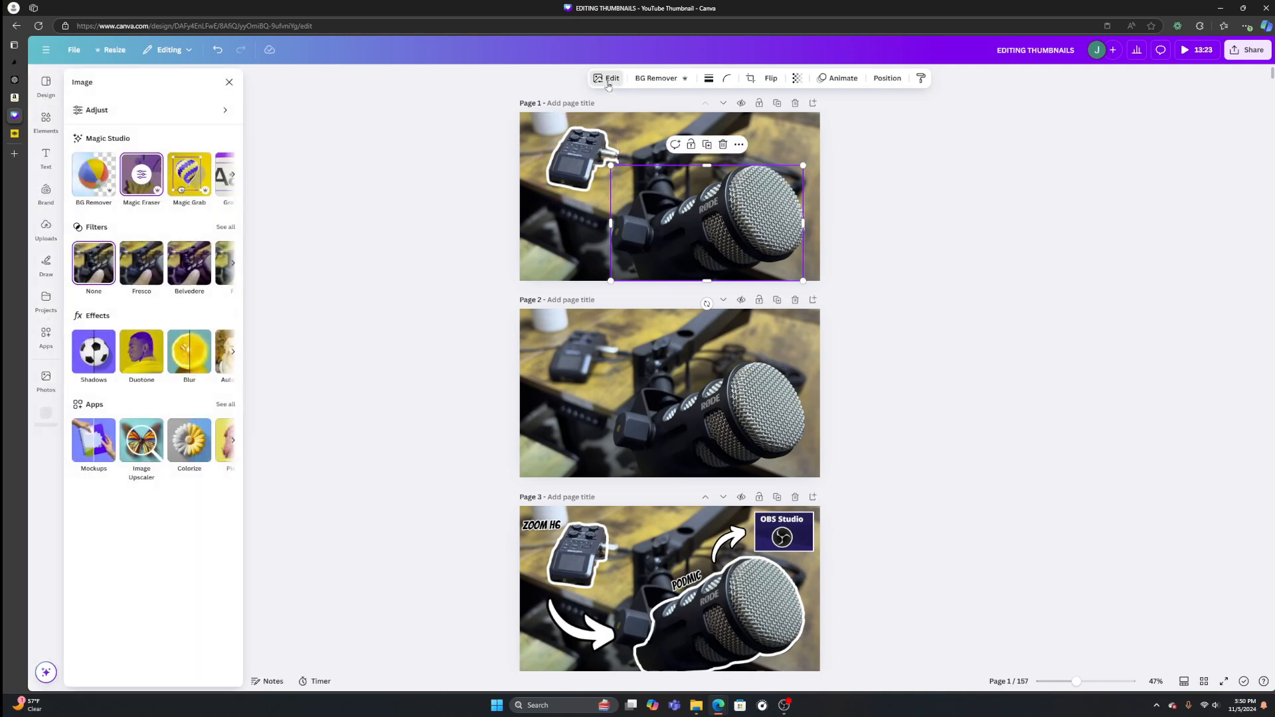
pyautogui.click(93, 359)
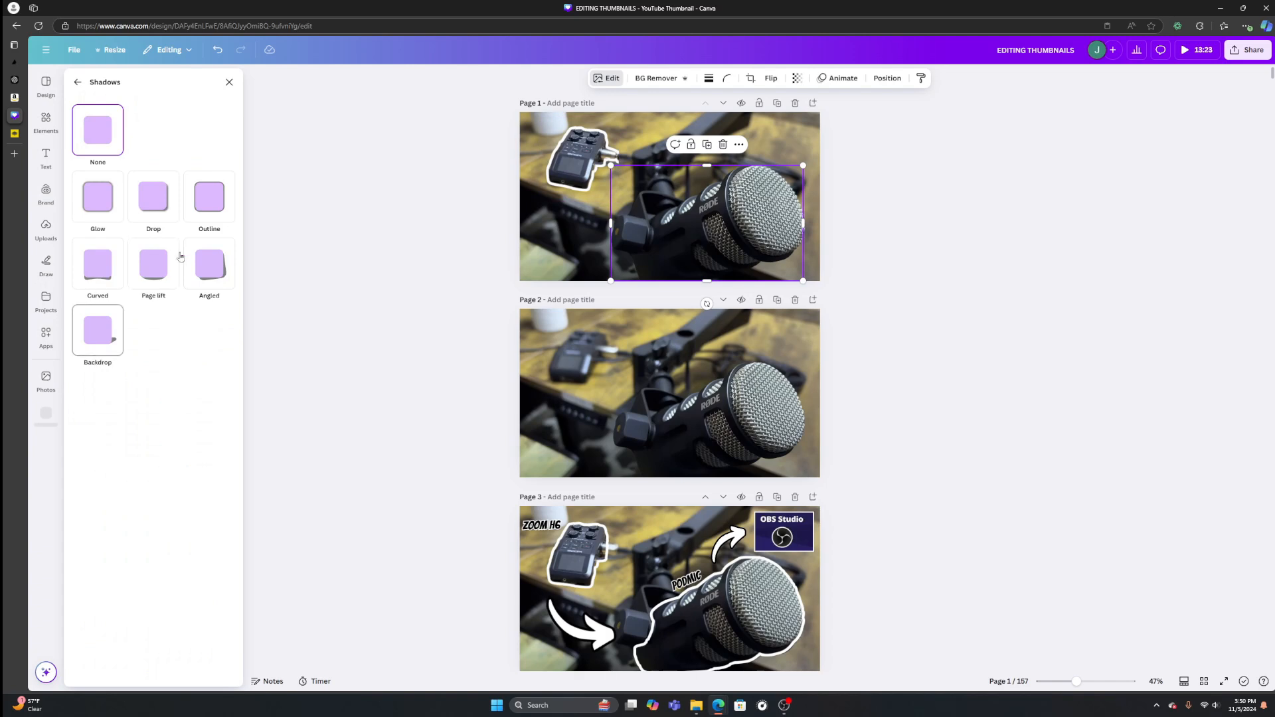
pyautogui.click(216, 206)
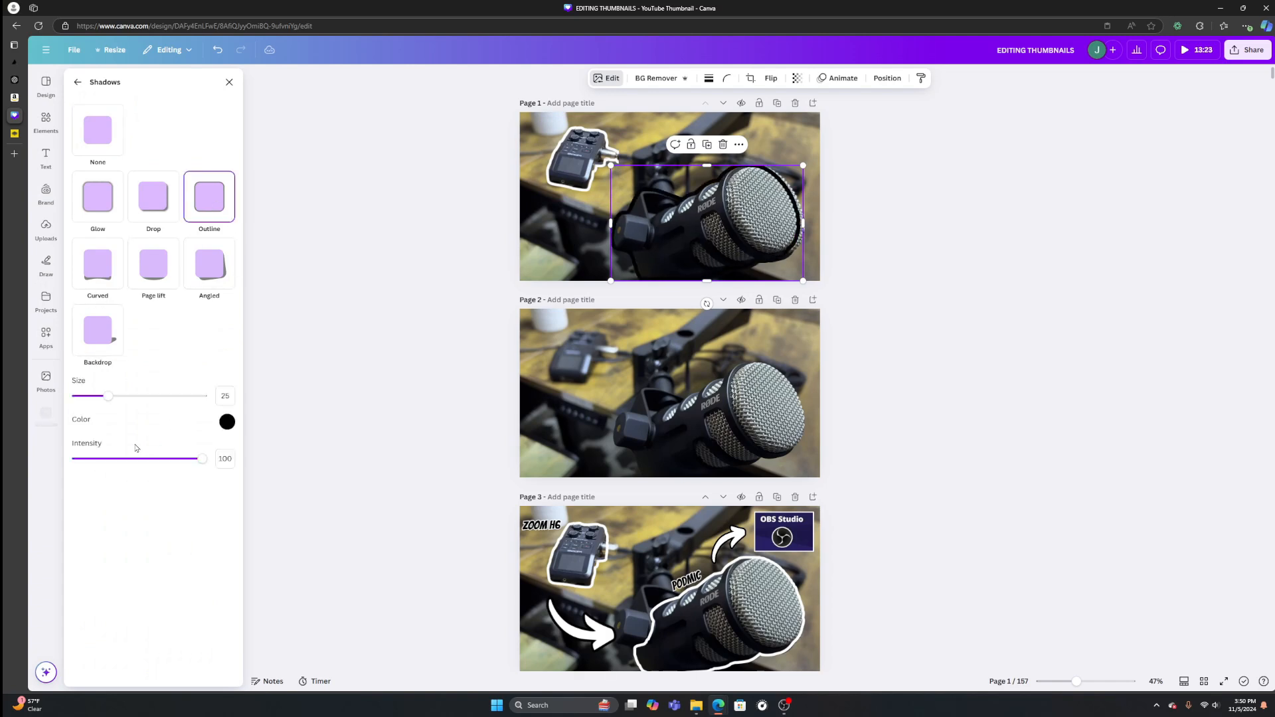
pyautogui.click(227, 422)
pyautogui.moveTo(230, 496); pyautogui.dragTo(227, 435)
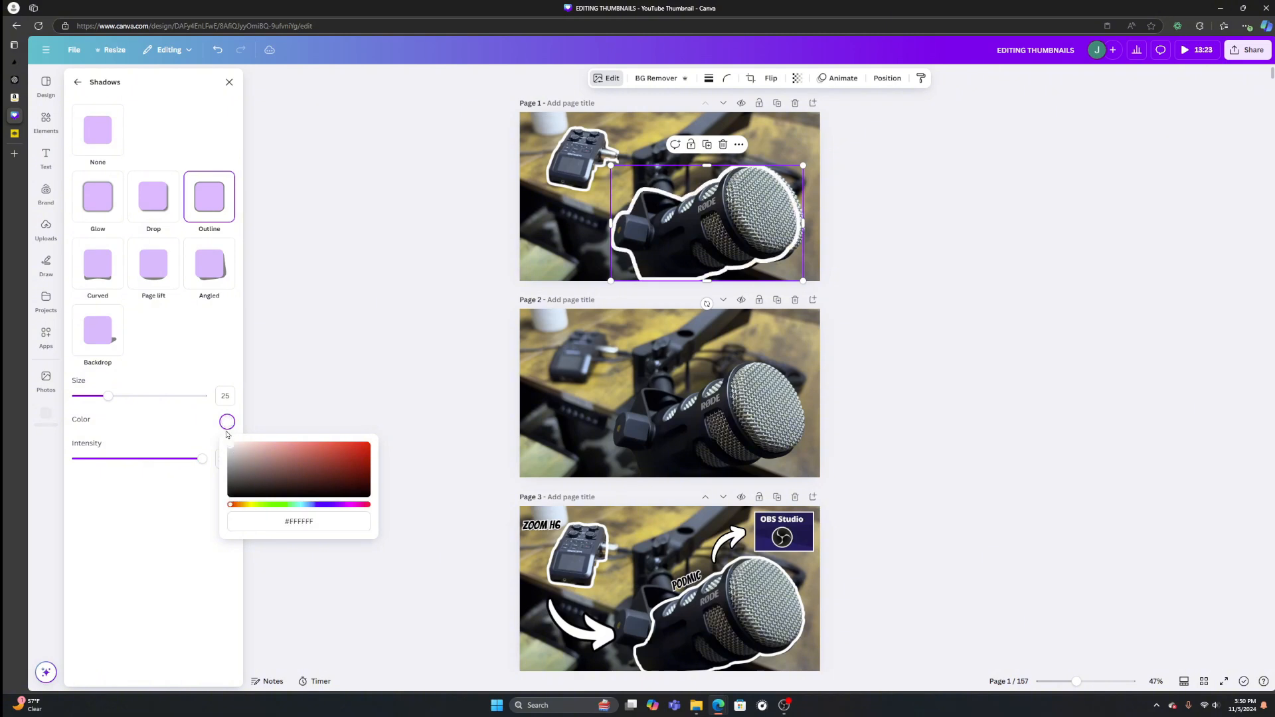
pyautogui.moveTo(108, 396); pyautogui.dragTo(95, 404)
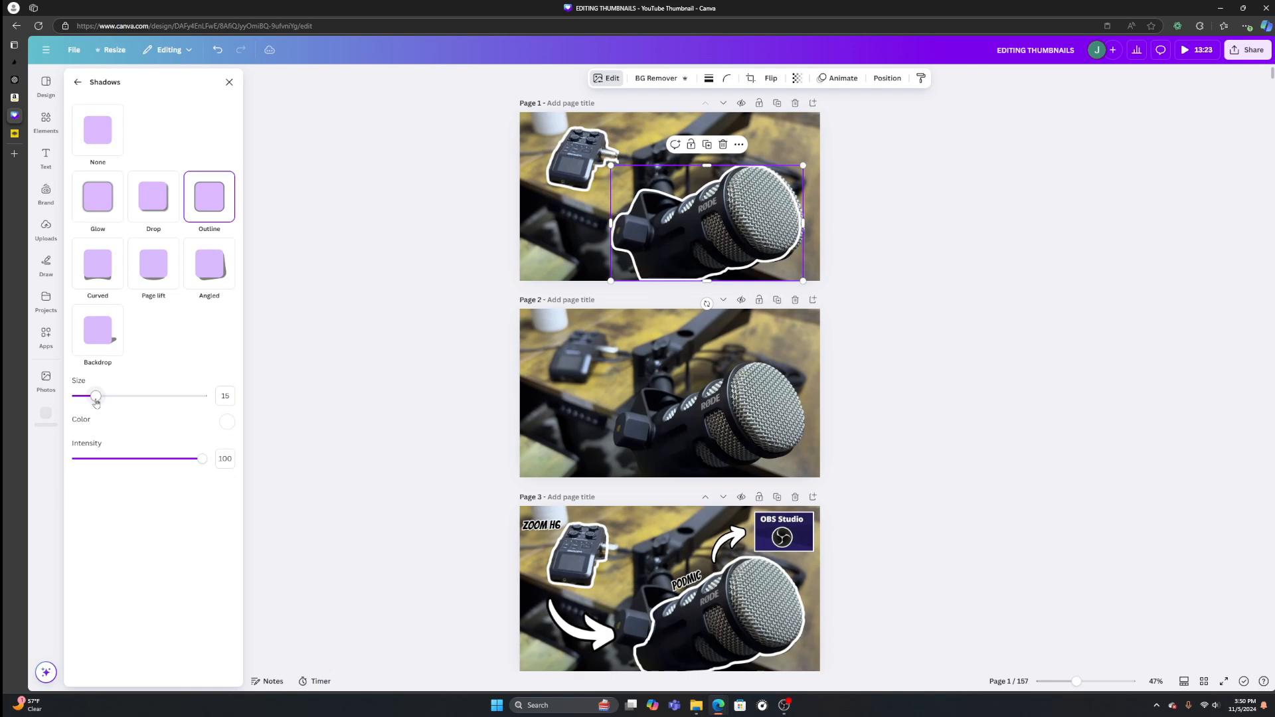
pyautogui.click(863, 338)
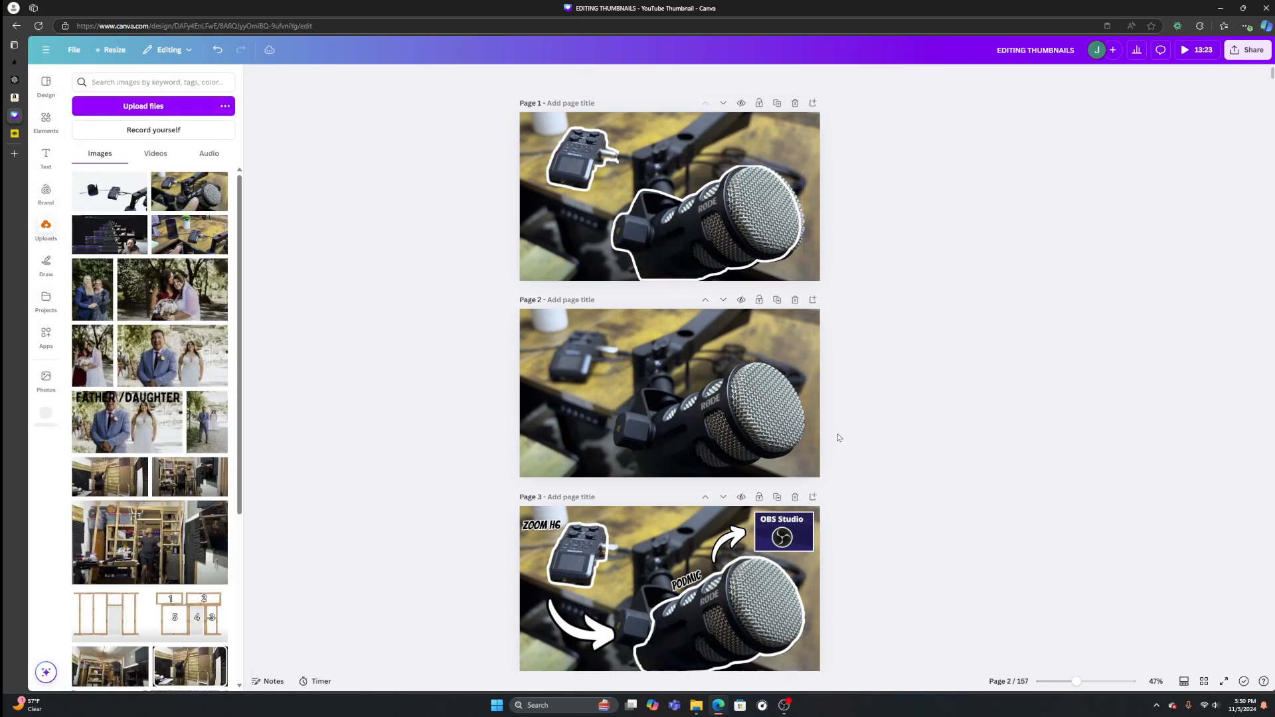
# Add the thick curved arrow graphic from the ARROW results to page 1 below the recorder, coloured white
pyautogui.scroll(-1, 888, 486)
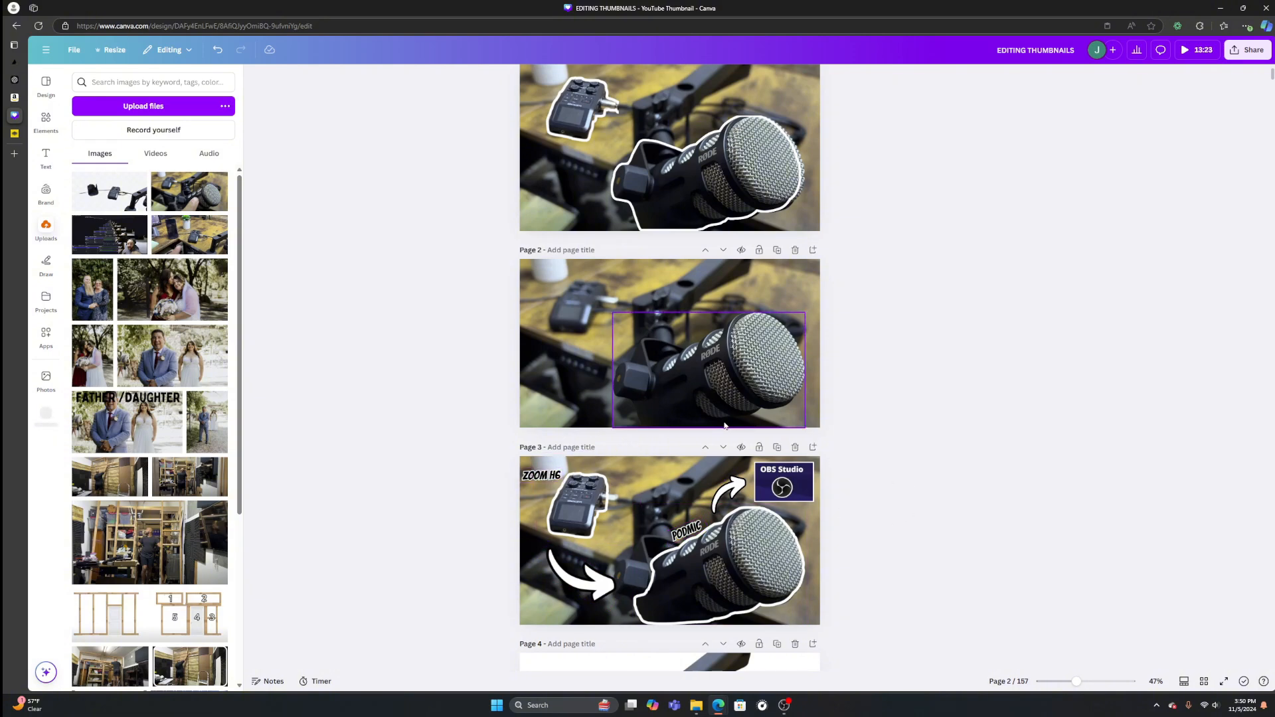
pyautogui.scroll(1, 706, 575)
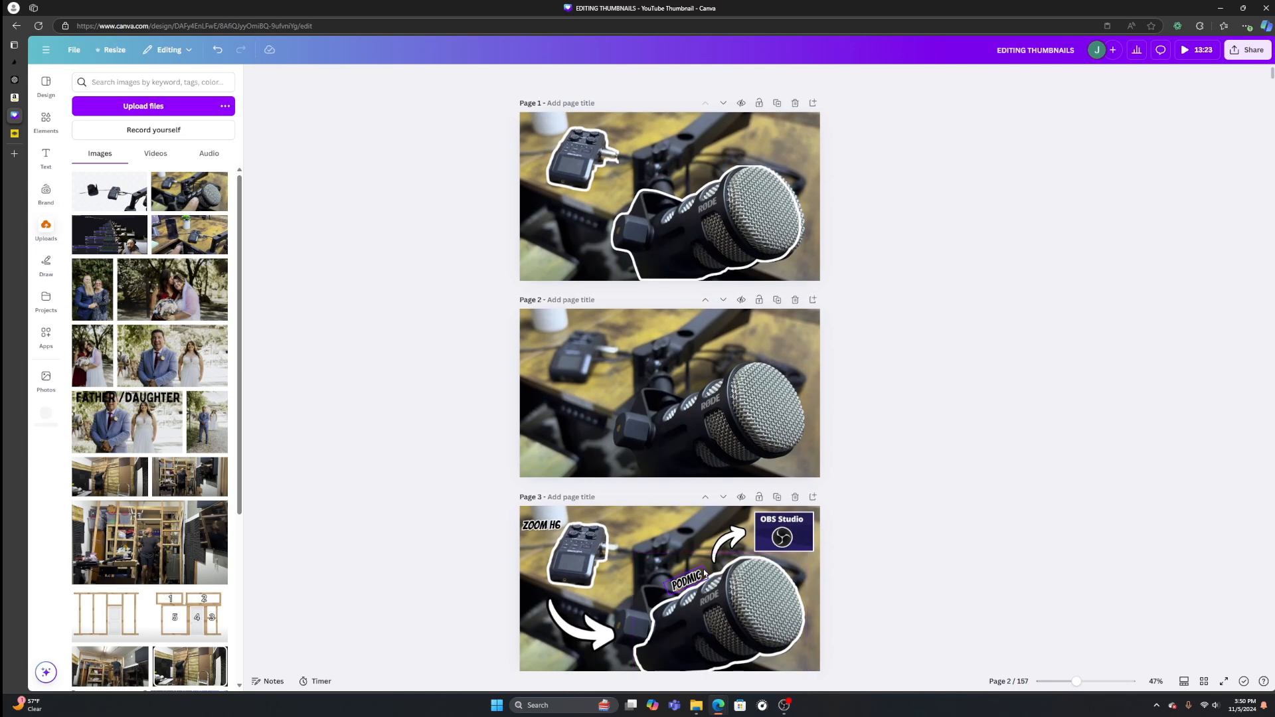
pyautogui.click(46, 121)
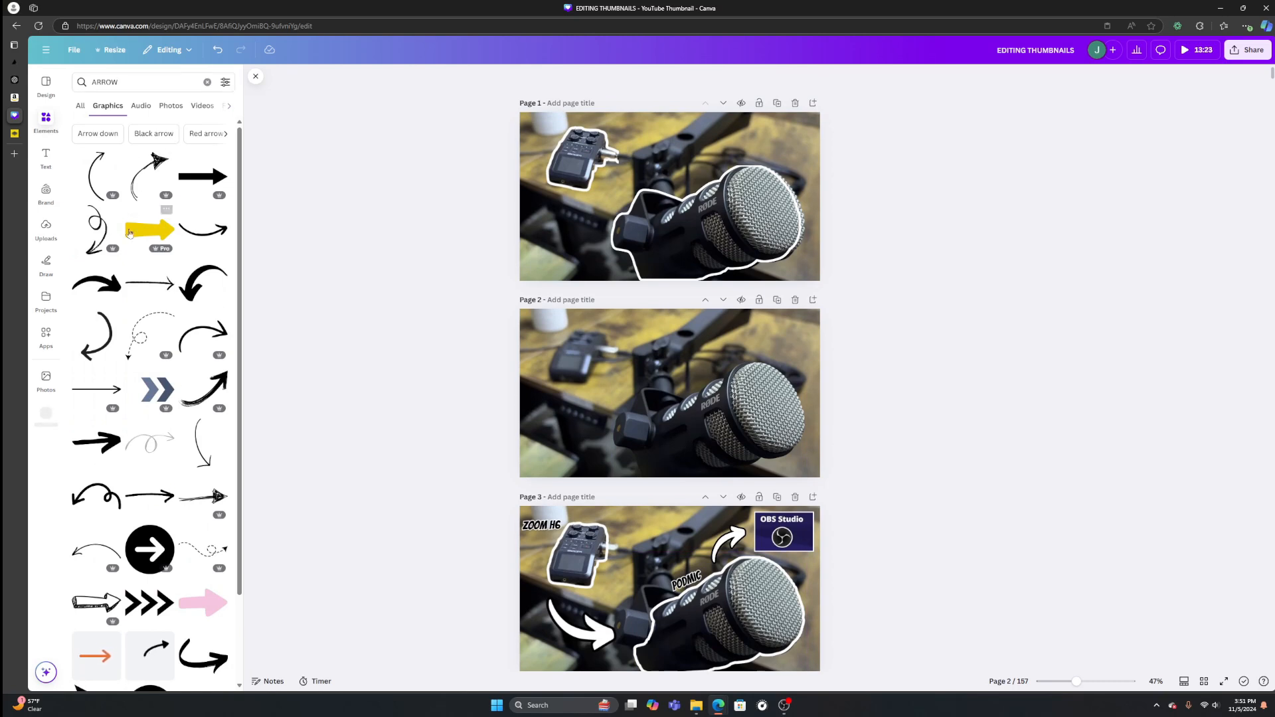
pyautogui.moveTo(116, 286); pyautogui.dragTo(587, 223)
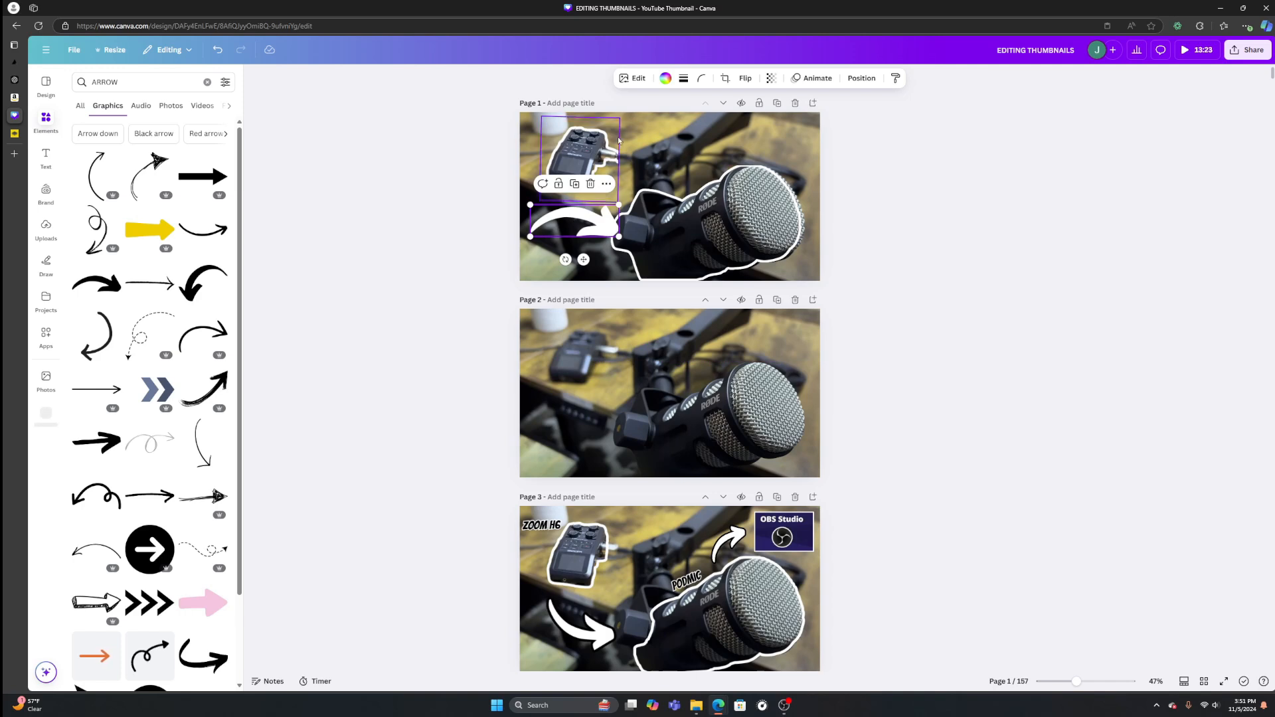
# Give the white arrow a black Outline shadow with size 57
pyautogui.click(639, 79)
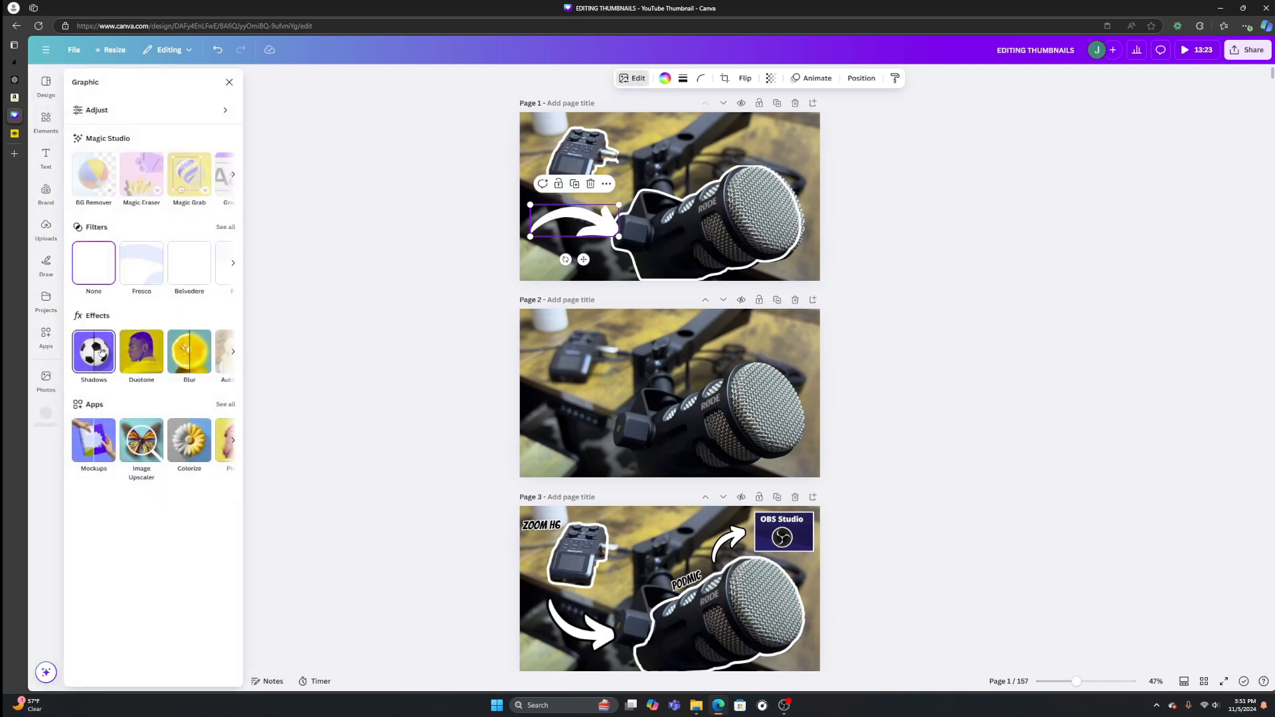
pyautogui.click(94, 351)
pyautogui.click(209, 201)
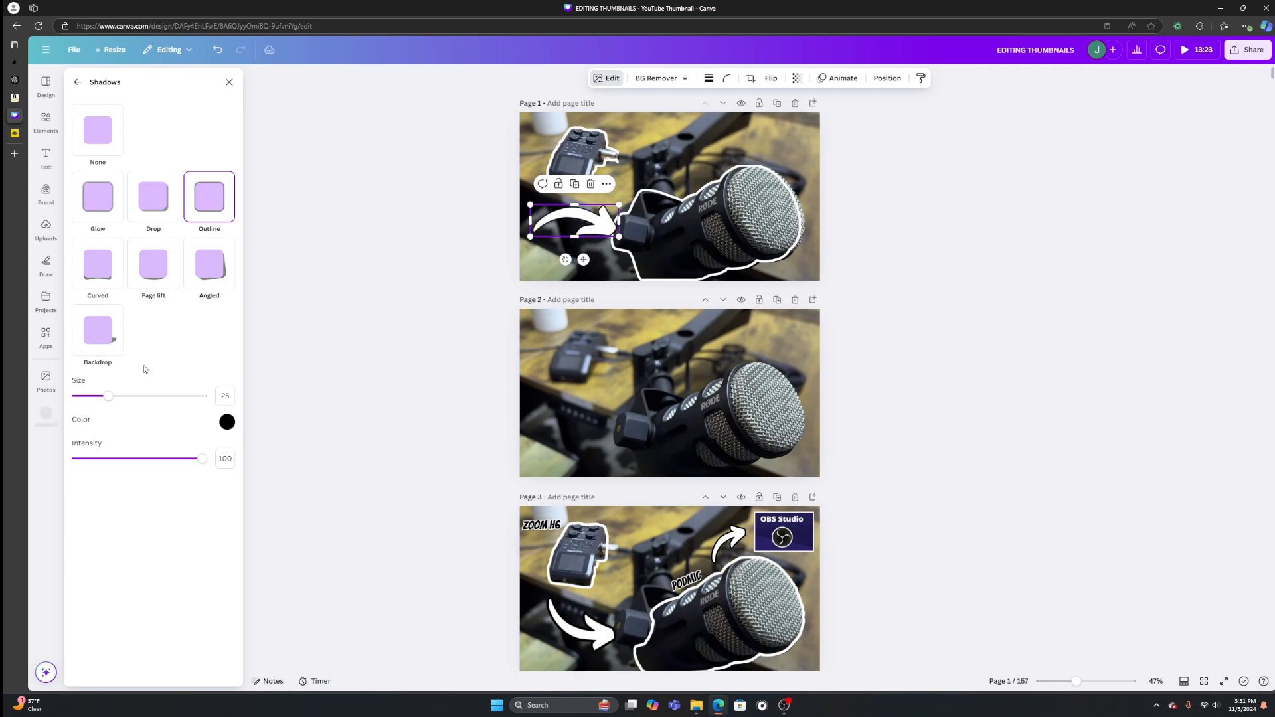
pyautogui.moveTo(107, 401); pyautogui.dragTo(149, 406)
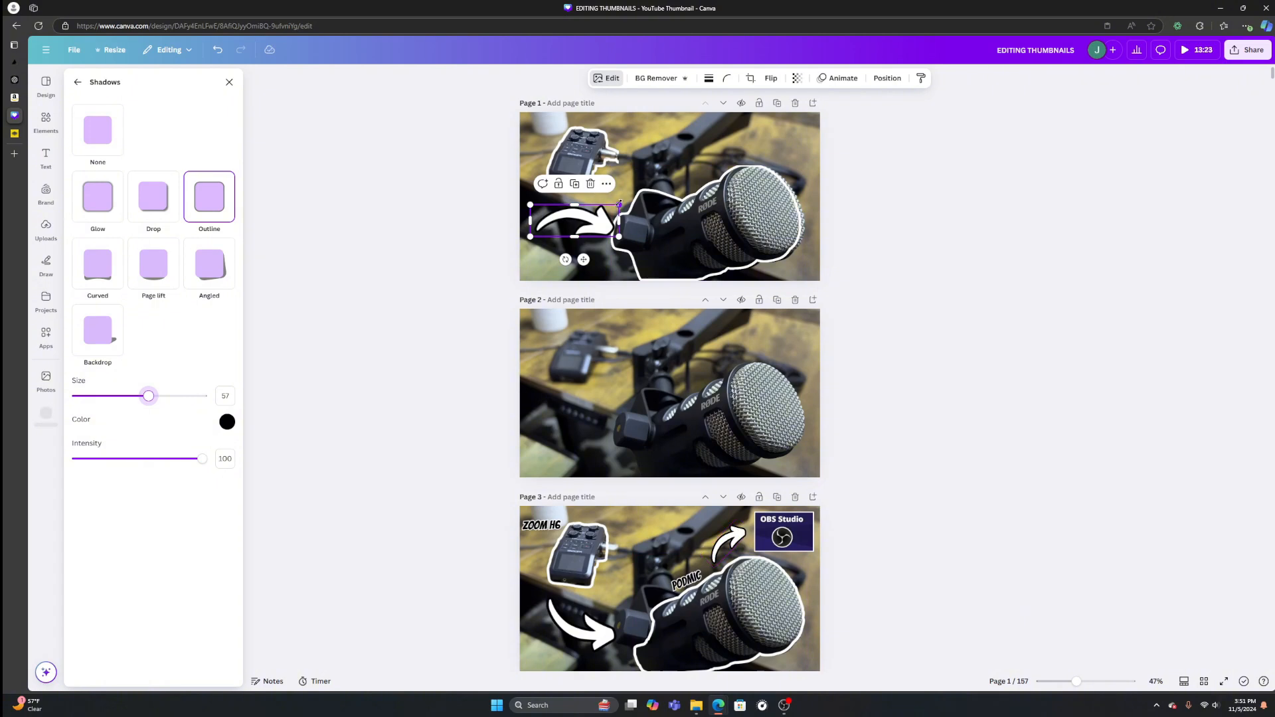
# Shrink the outlined arrow, tilt it upward and place it just above the microphone on page 1
pyautogui.moveTo(618, 205); pyautogui.dragTo(580, 220)
pyautogui.moveTo(546, 260); pyautogui.dragTo(579, 283)
pyautogui.moveTo(559, 232); pyautogui.dragTo(736, 145)
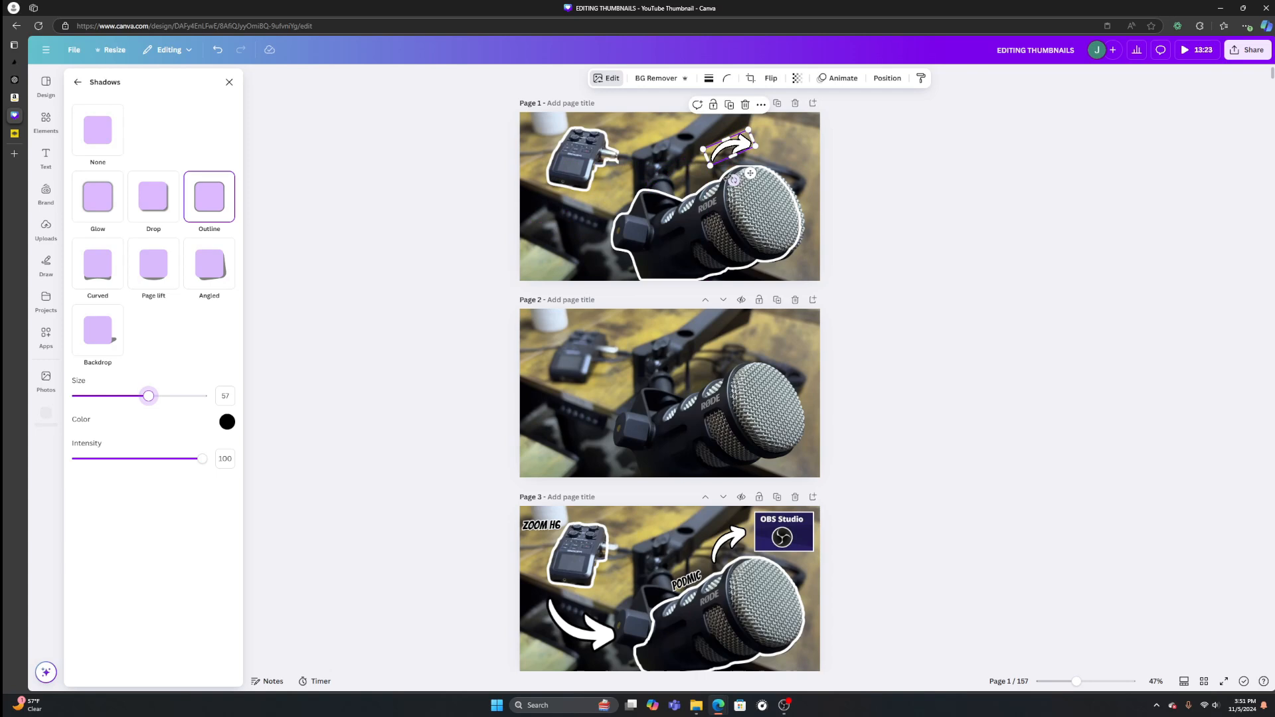
# Place a horizontally flipped duplicate of the arrow below the recorder, rotated and enlarged to curve down toward the microphone
pyautogui.click(730, 107)
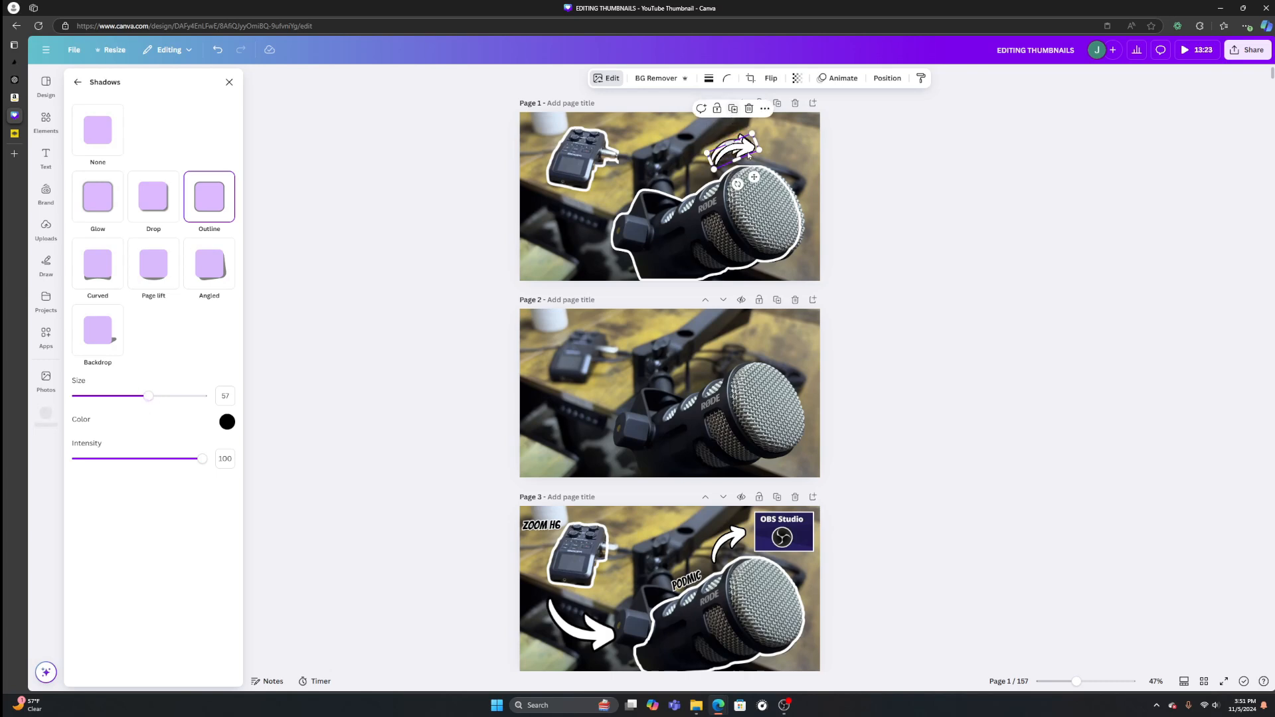
pyautogui.moveTo(754, 177); pyautogui.dragTo(601, 238)
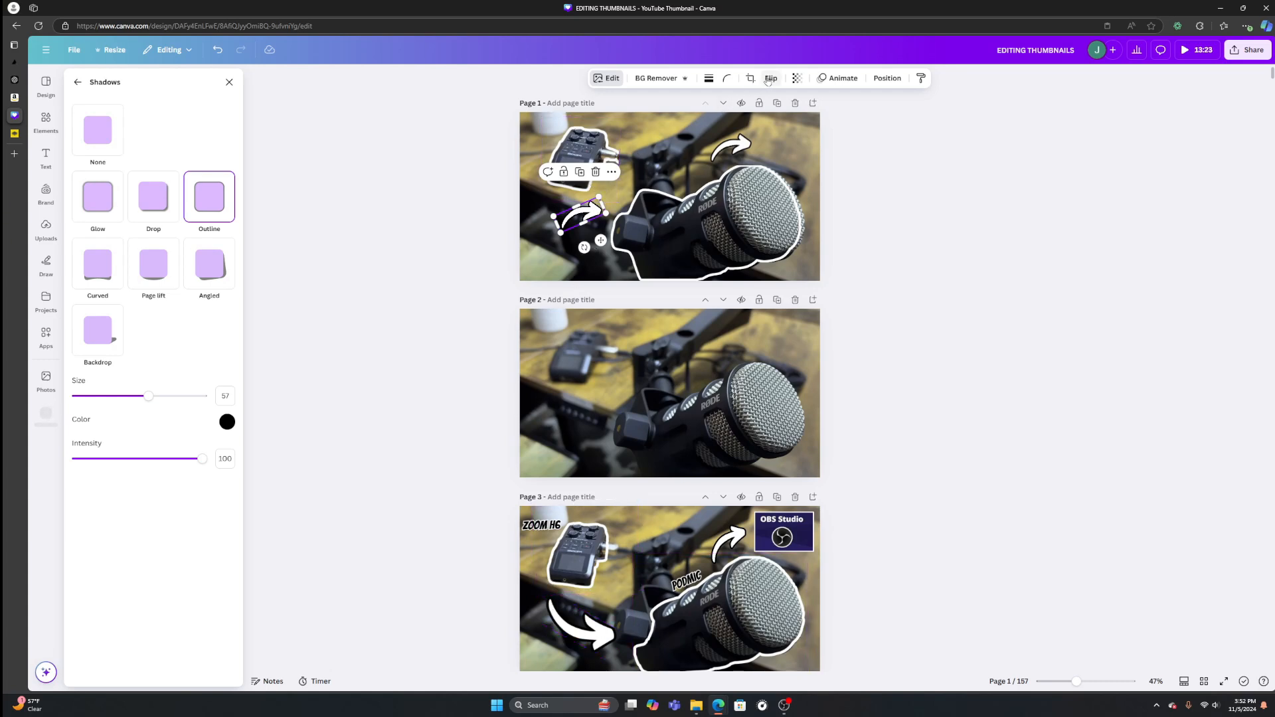
pyautogui.click(769, 79)
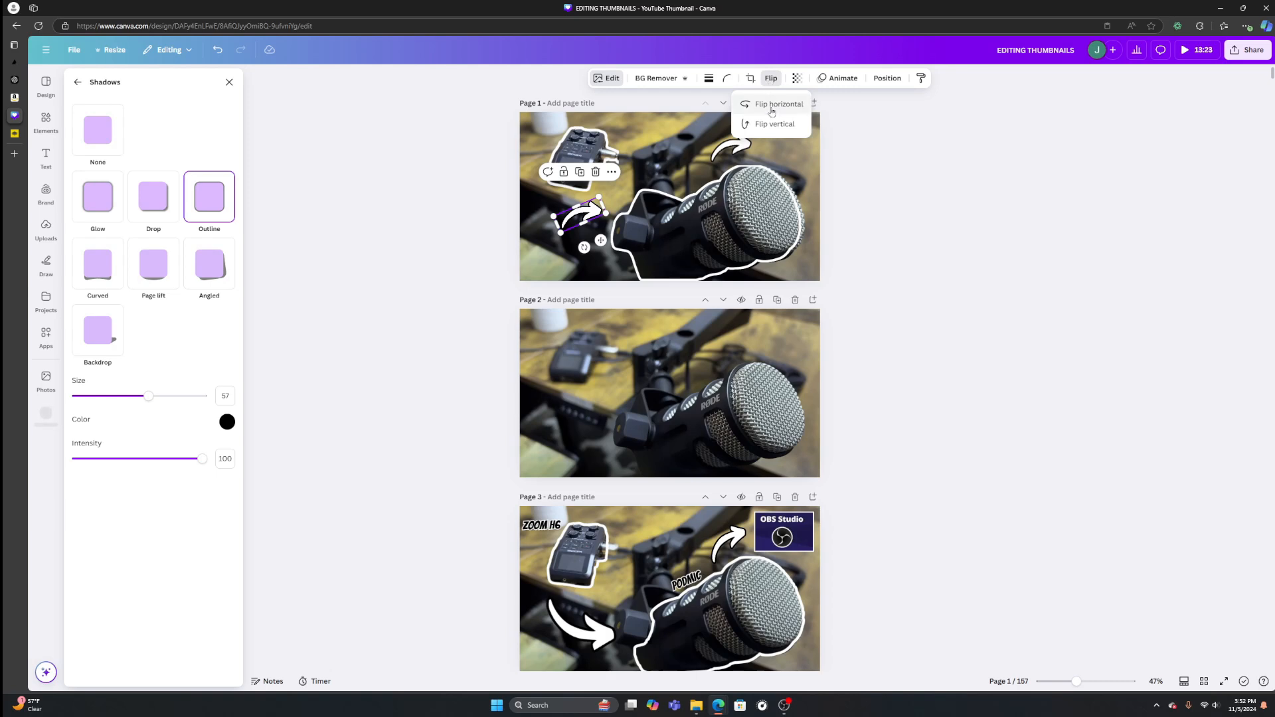
pyautogui.click(774, 105)
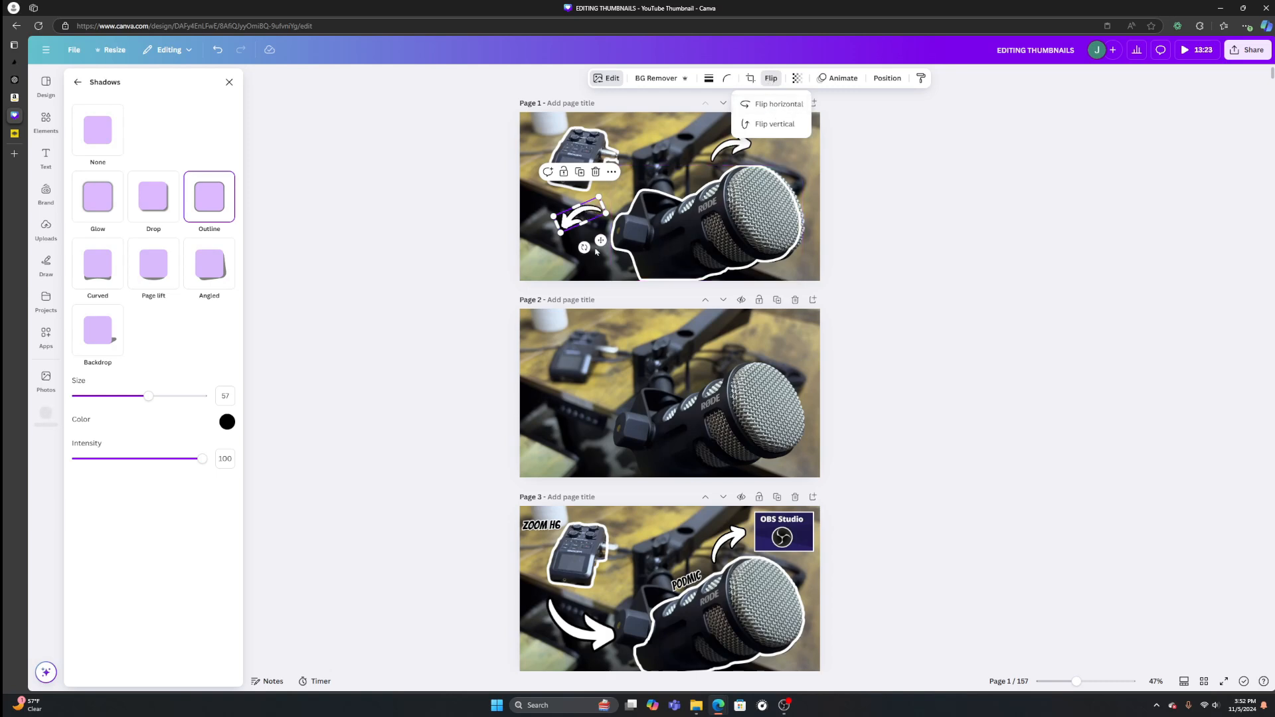
pyautogui.moveTo(584, 247); pyautogui.dragTo(511, 220)
pyautogui.moveTo(586, 206); pyautogui.dragTo(589, 192)
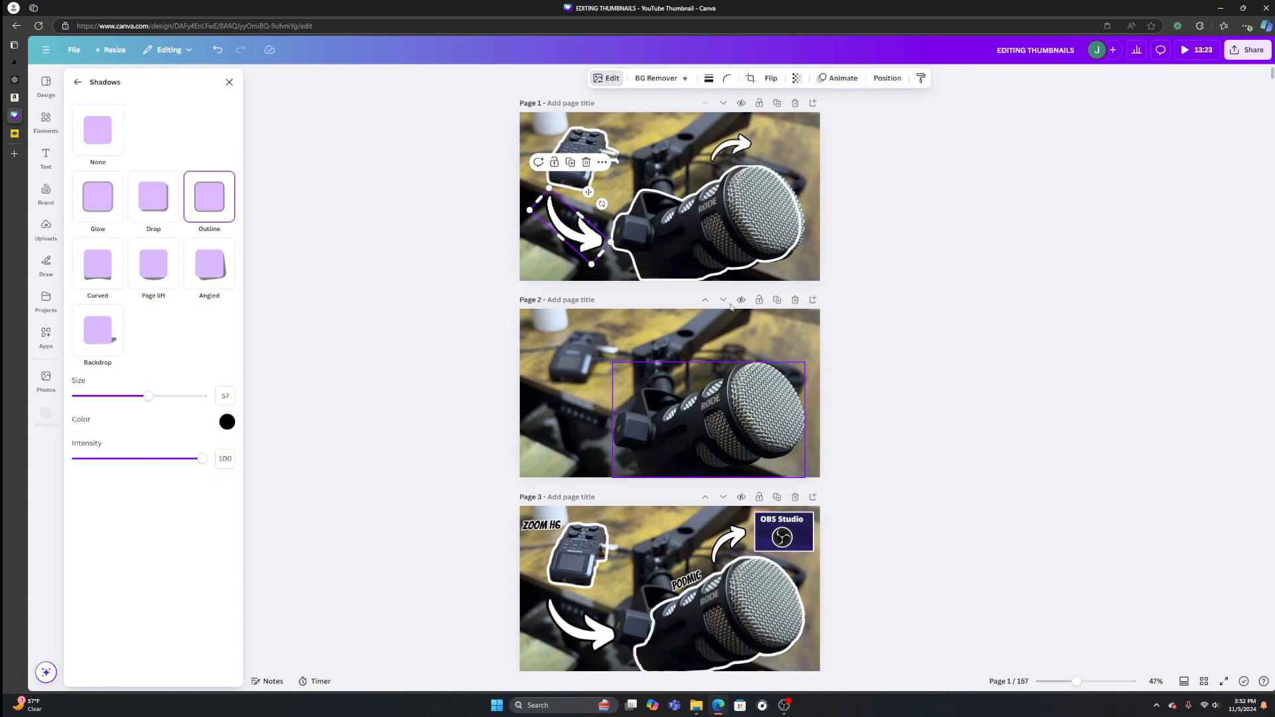
# Look through the design's other thumbnail pages and examine their lettering, such as the NEW text on page 8
pyautogui.click(957, 286)
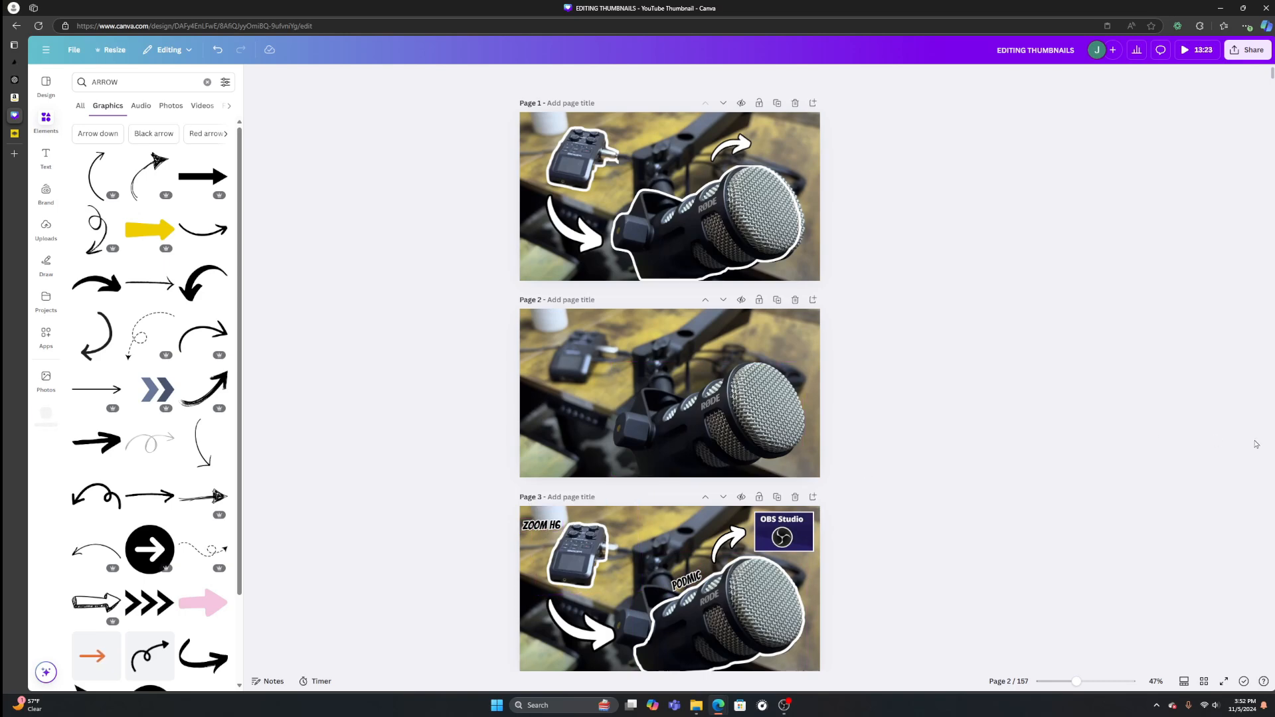
pyautogui.scroll(-2, 966, 549)
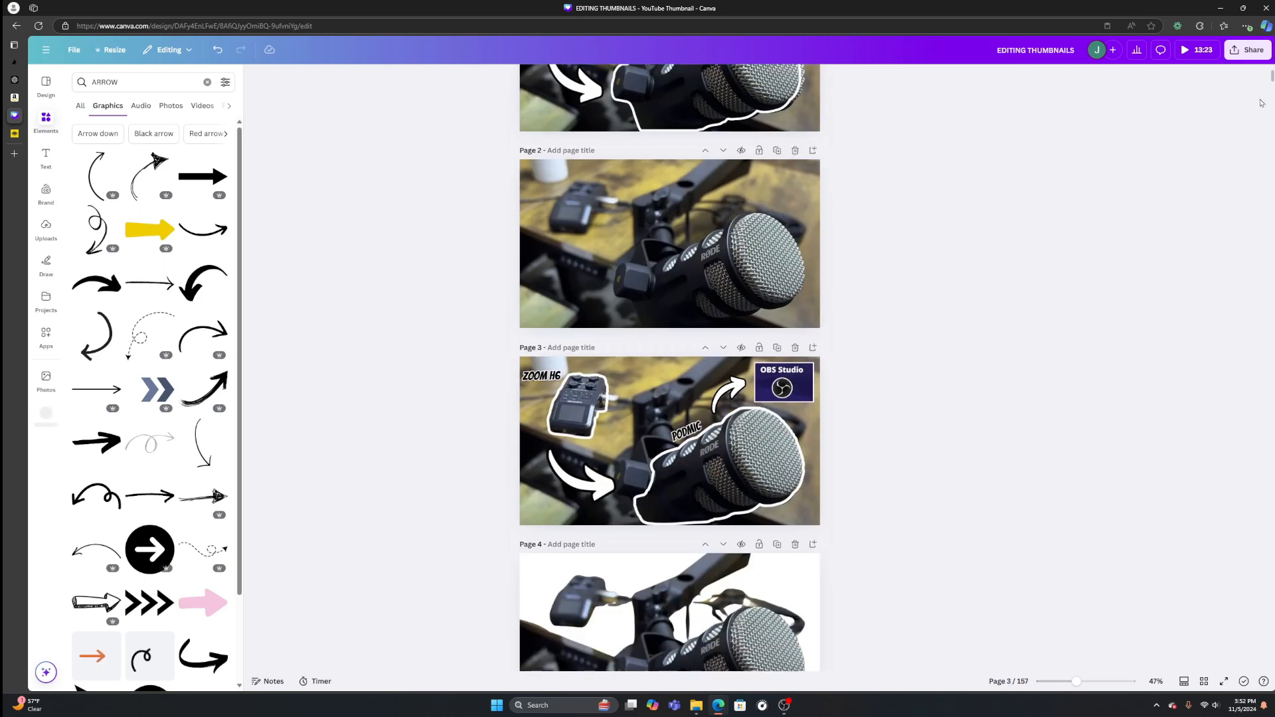
pyautogui.moveTo(1270, 83); pyautogui.dragTo(1271, 90)
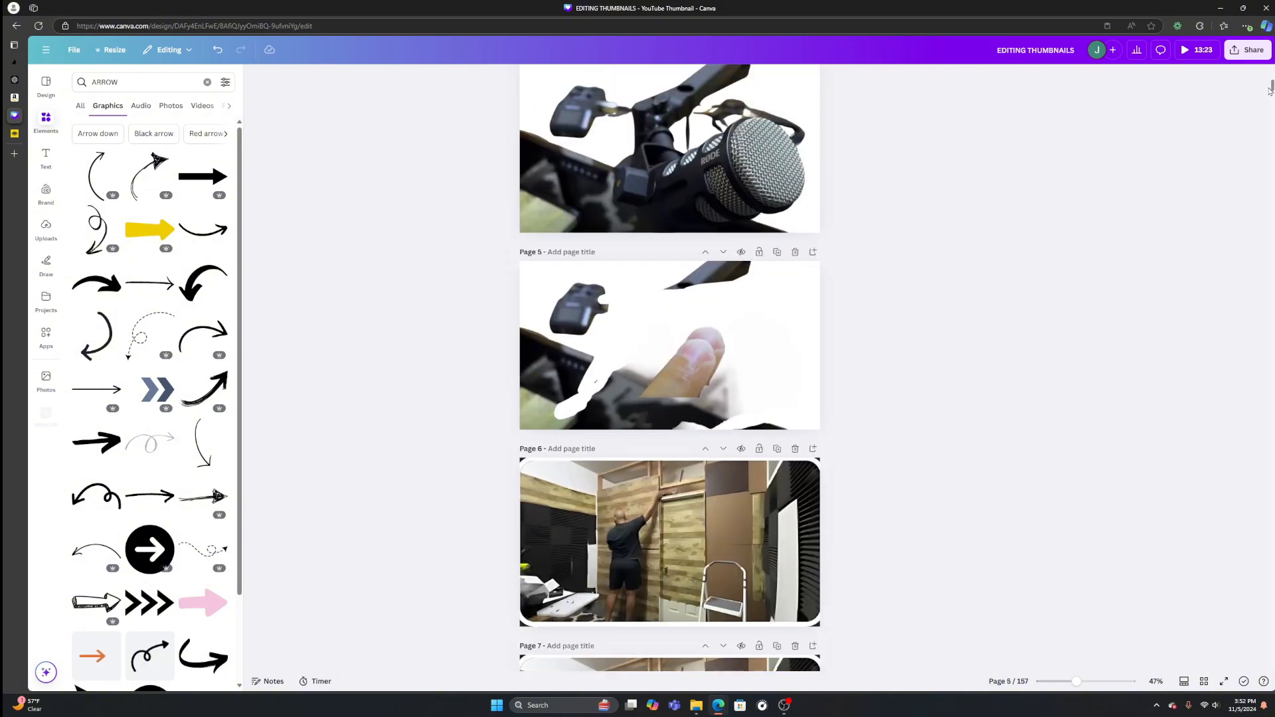
pyautogui.keyDown('ctrl'); pyautogui.scroll(-3, 992, 454); pyautogui.keyUp('ctrl')
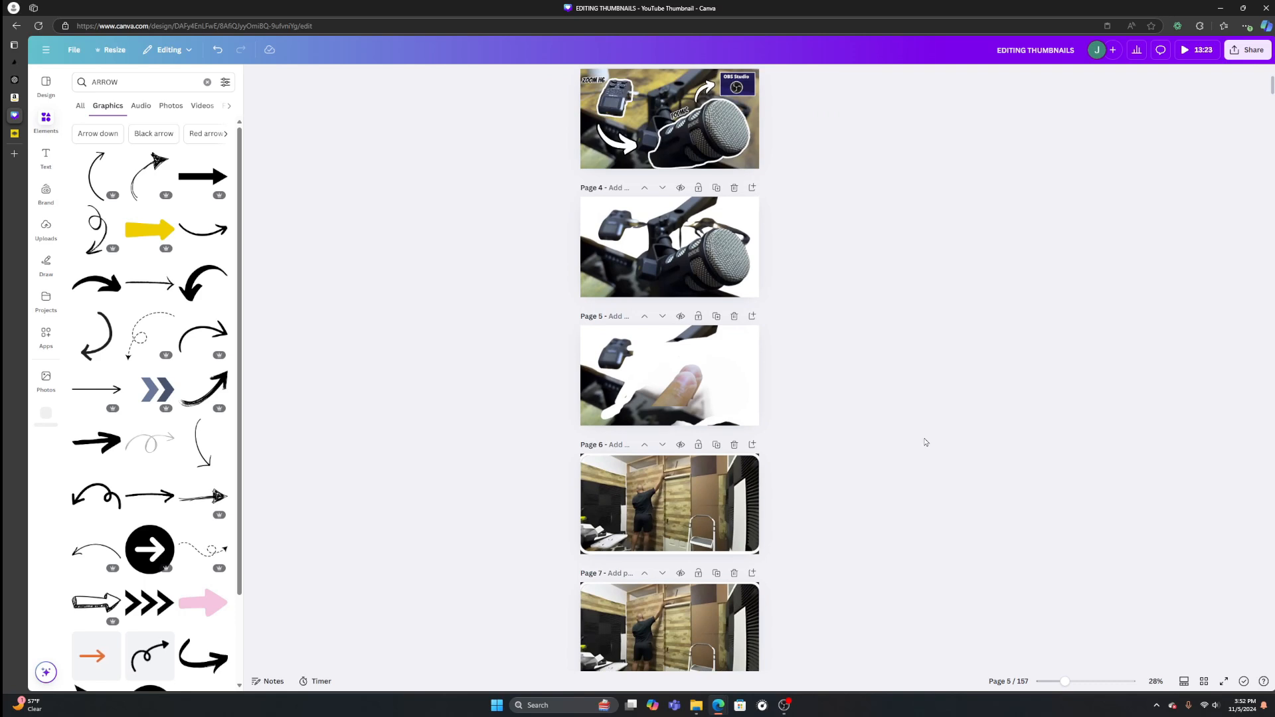
pyautogui.scroll(-3, 875, 421)
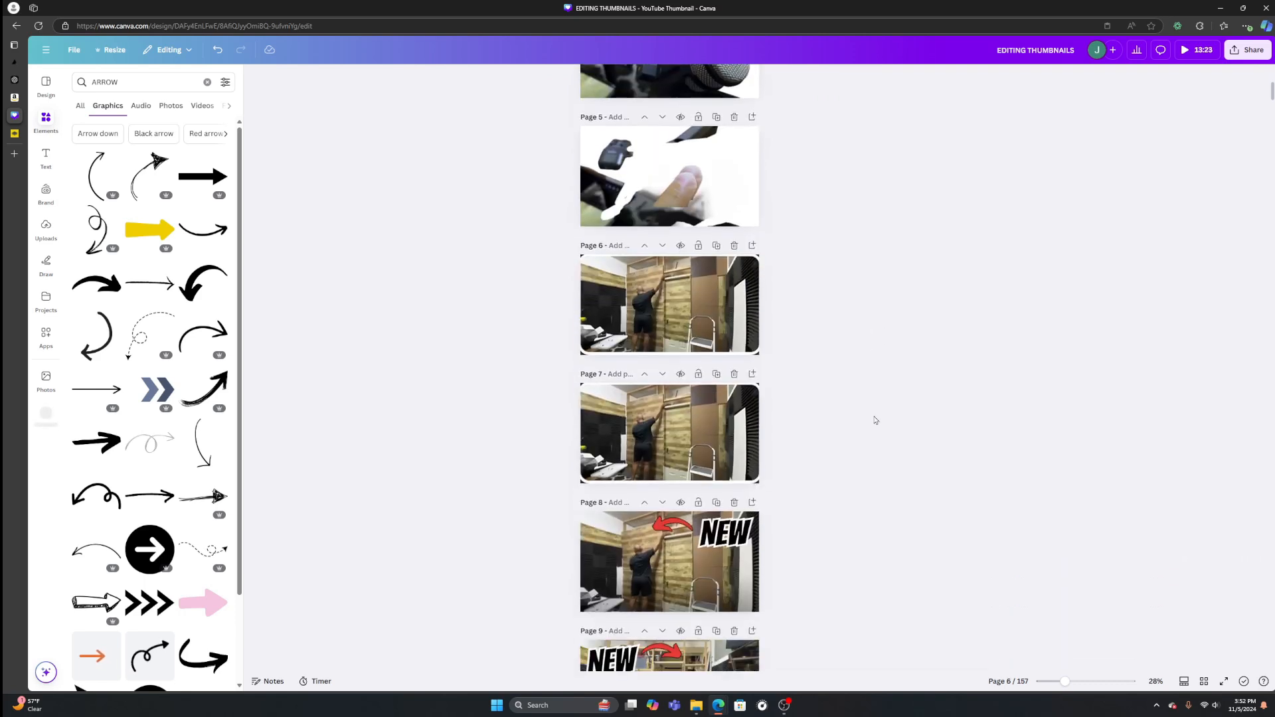
pyautogui.scroll(-3, 876, 421)
pyautogui.click(738, 344)
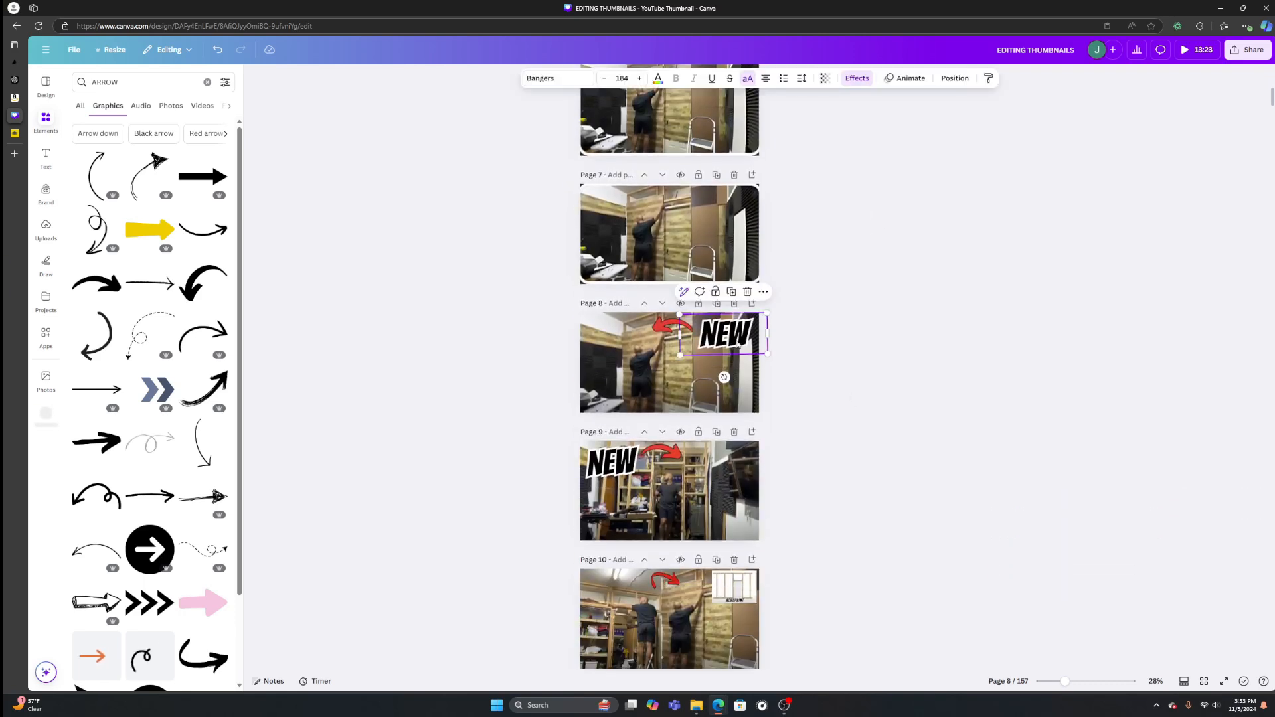
pyautogui.click(845, 345)
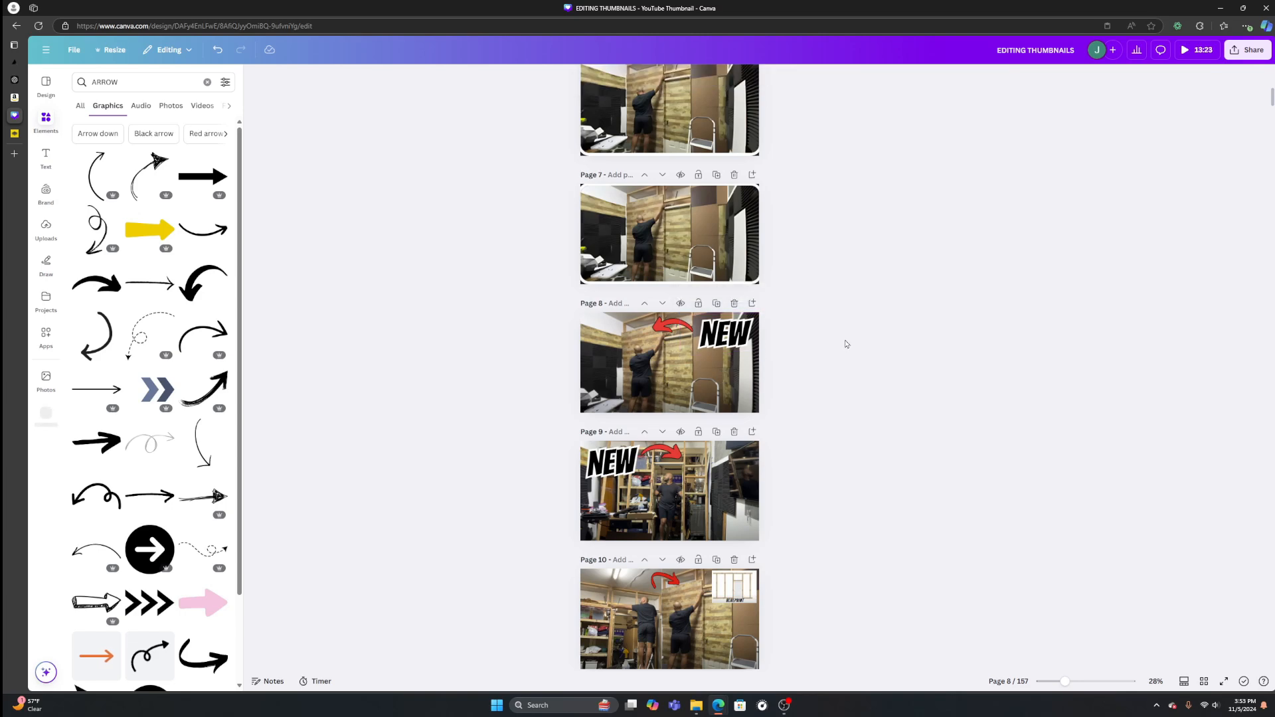
pyautogui.click(737, 340)
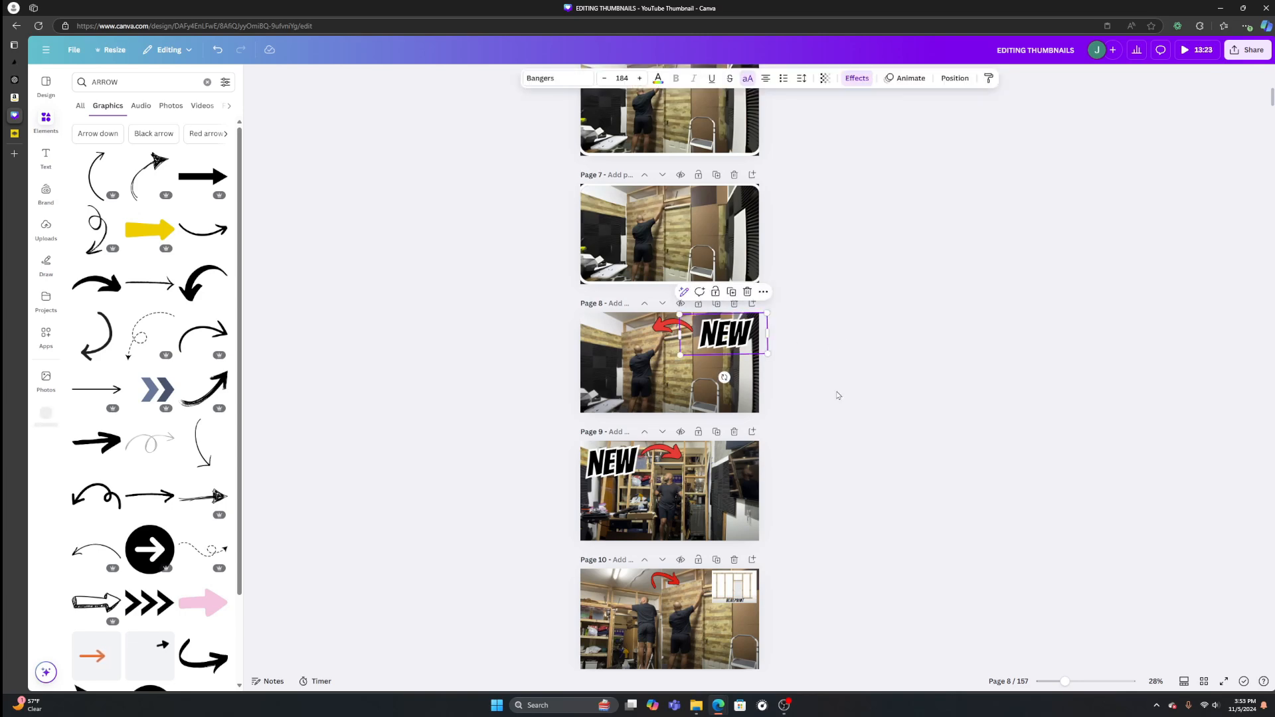
pyautogui.scroll(-3, 837, 397)
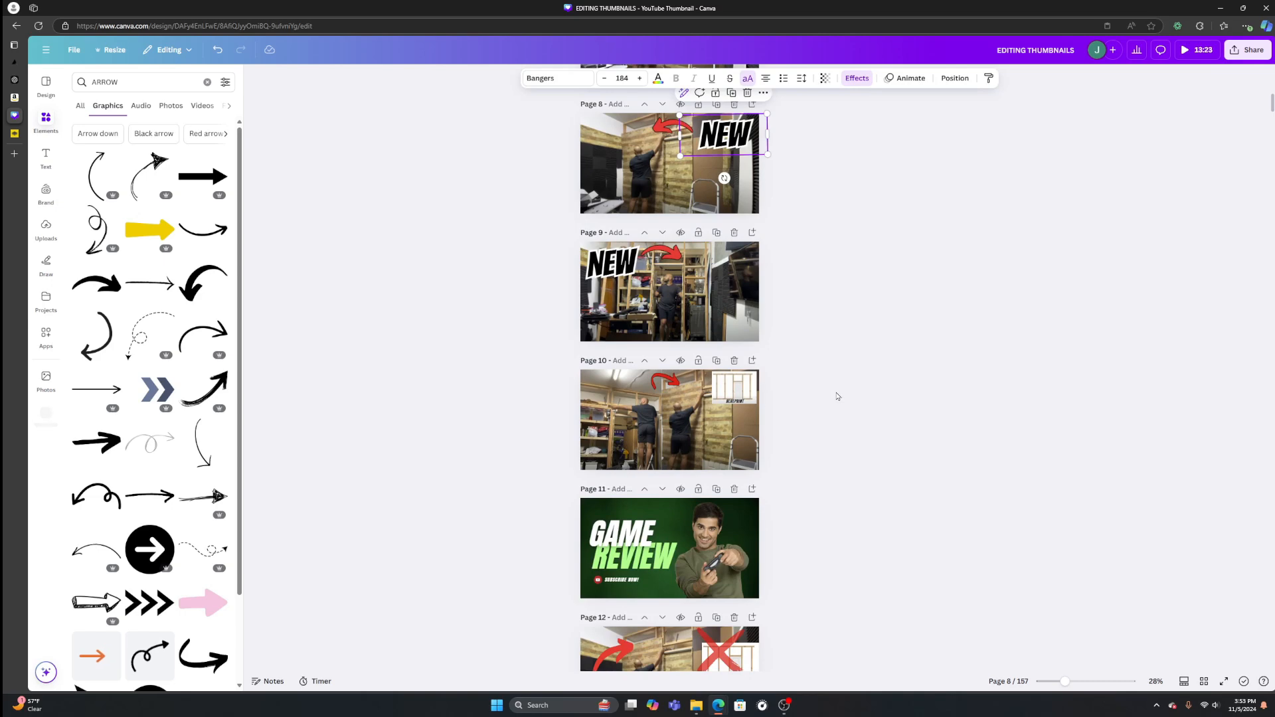
pyautogui.scroll(-2, 837, 396)
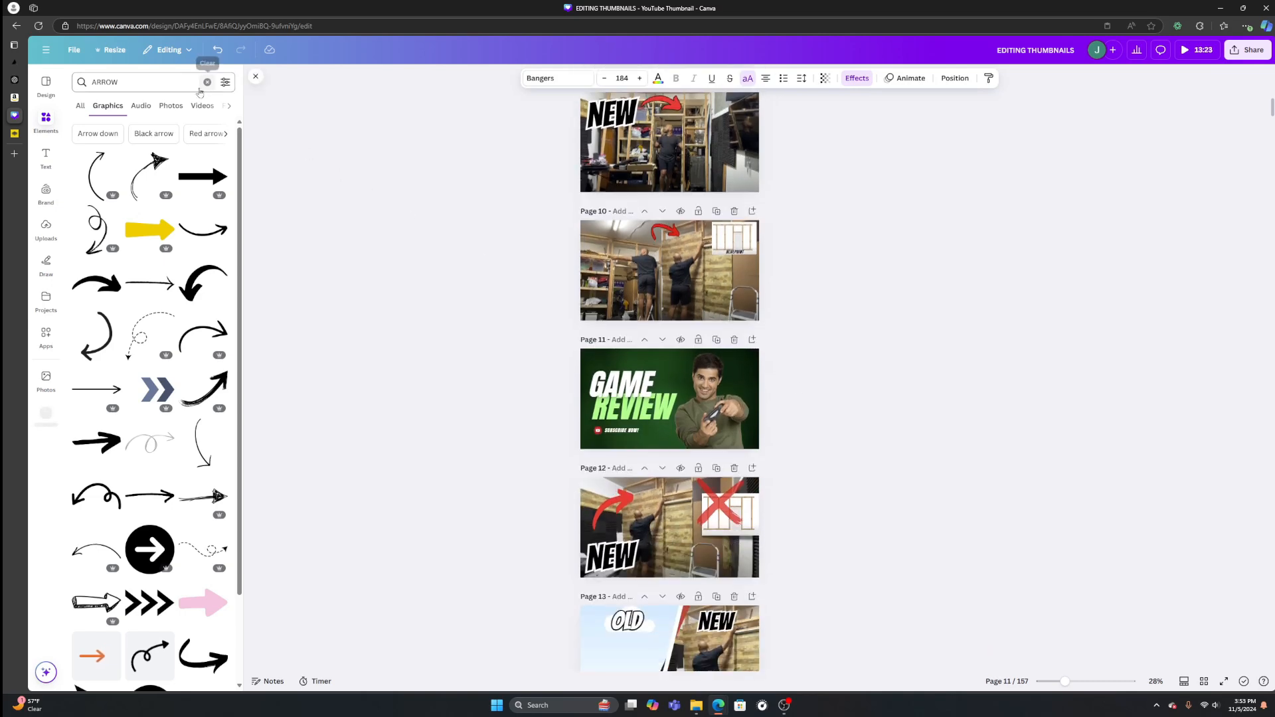
# Insert a new page directly below page 11 and apply the Dark Grey Minimalist Photo Travel YouTube Thumbnail template to it
pyautogui.click(46, 89)
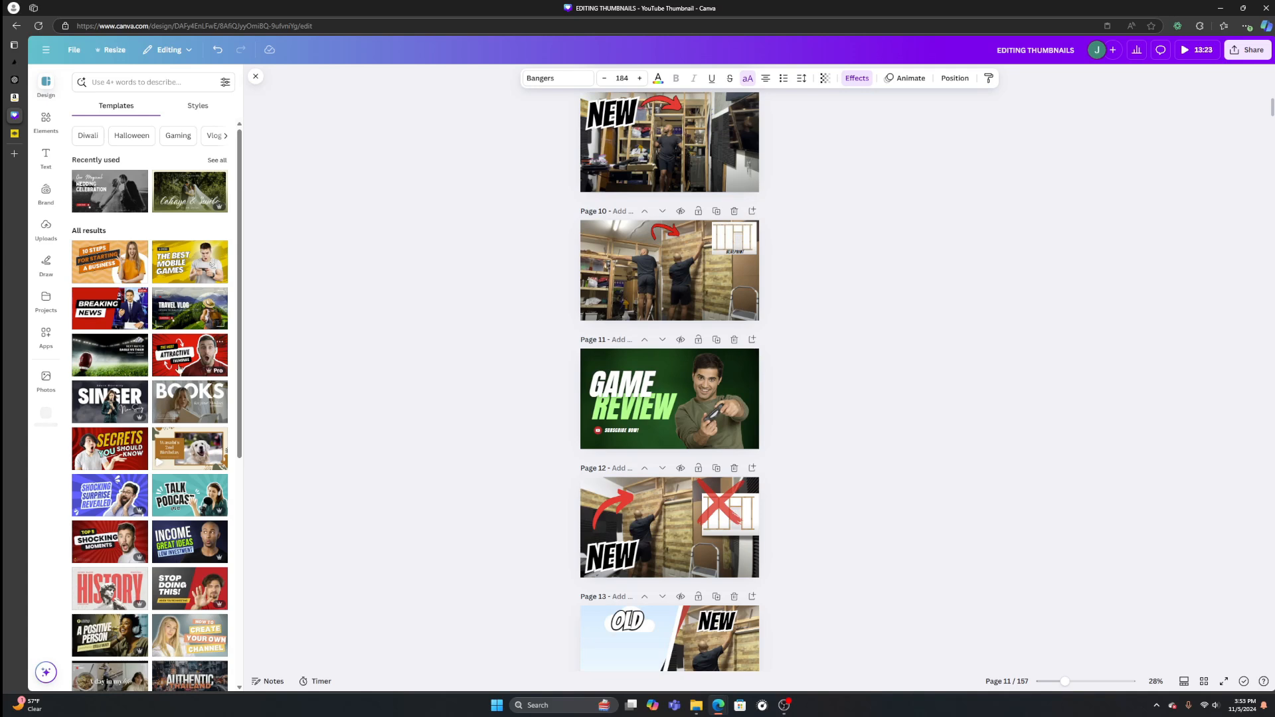
pyautogui.scroll(-3, 179, 367)
pyautogui.scroll(-2, 179, 367)
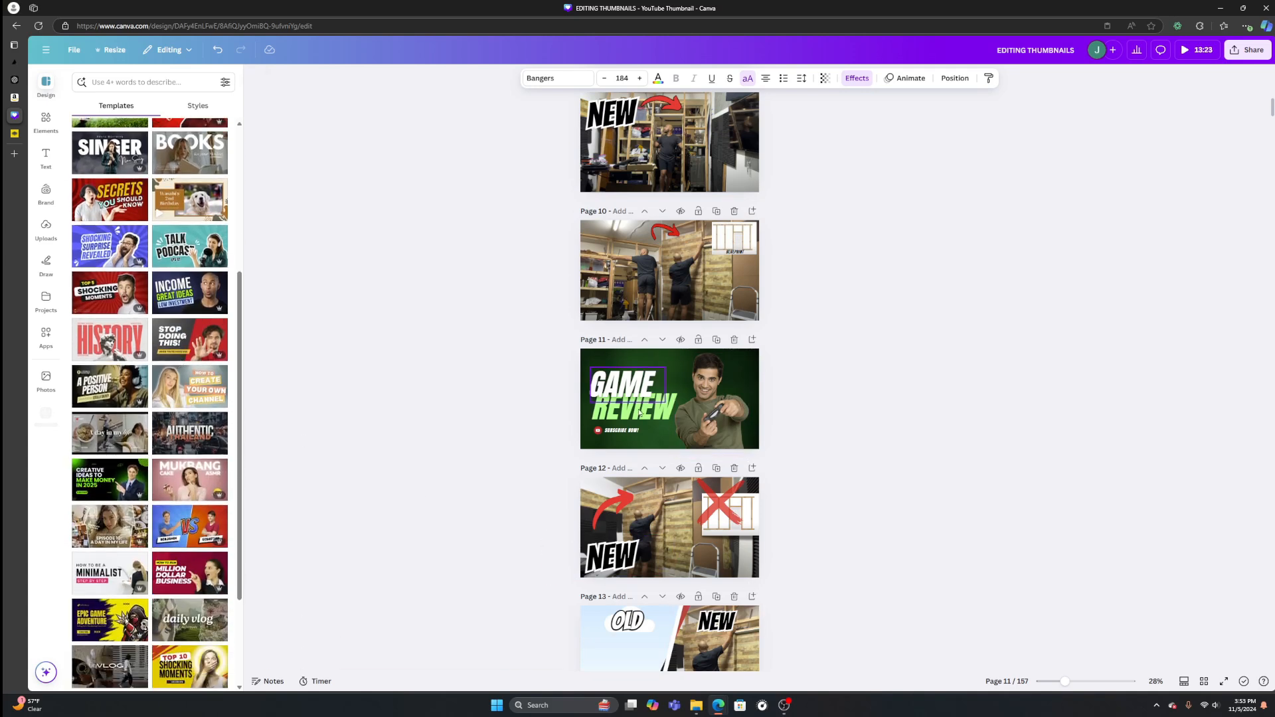
pyautogui.scroll(-3, 173, 468)
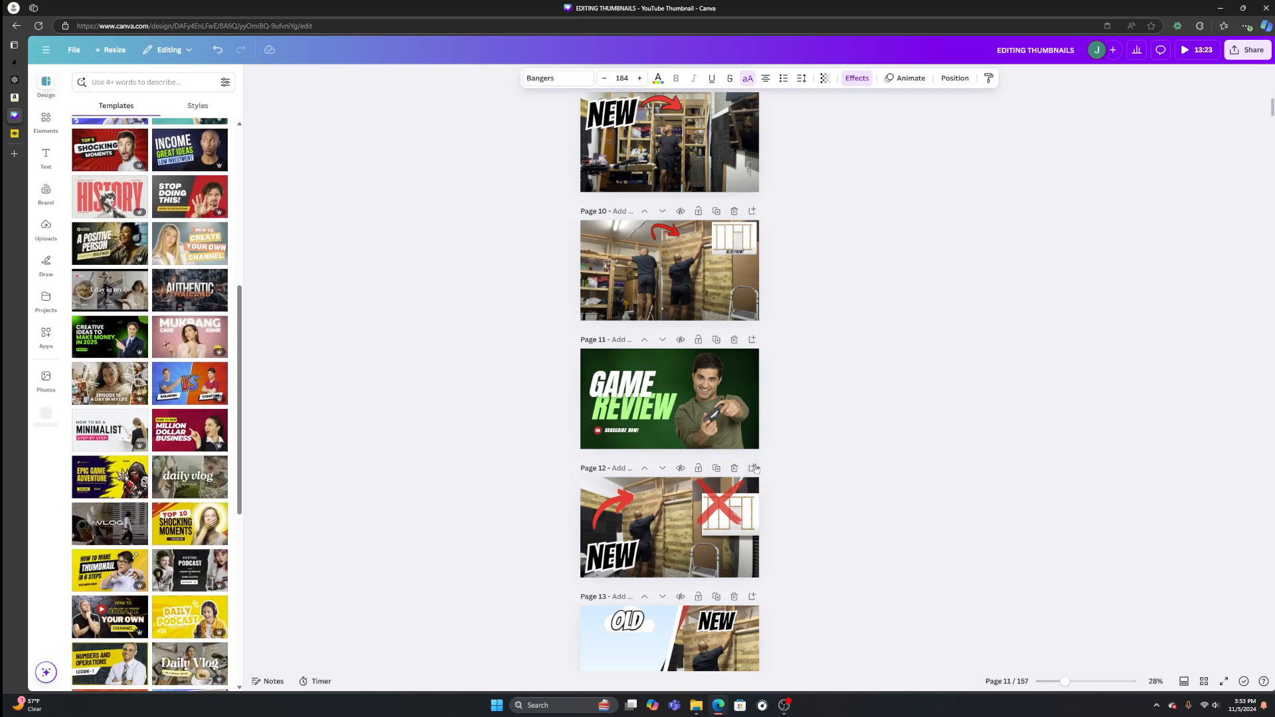
pyautogui.click(752, 469)
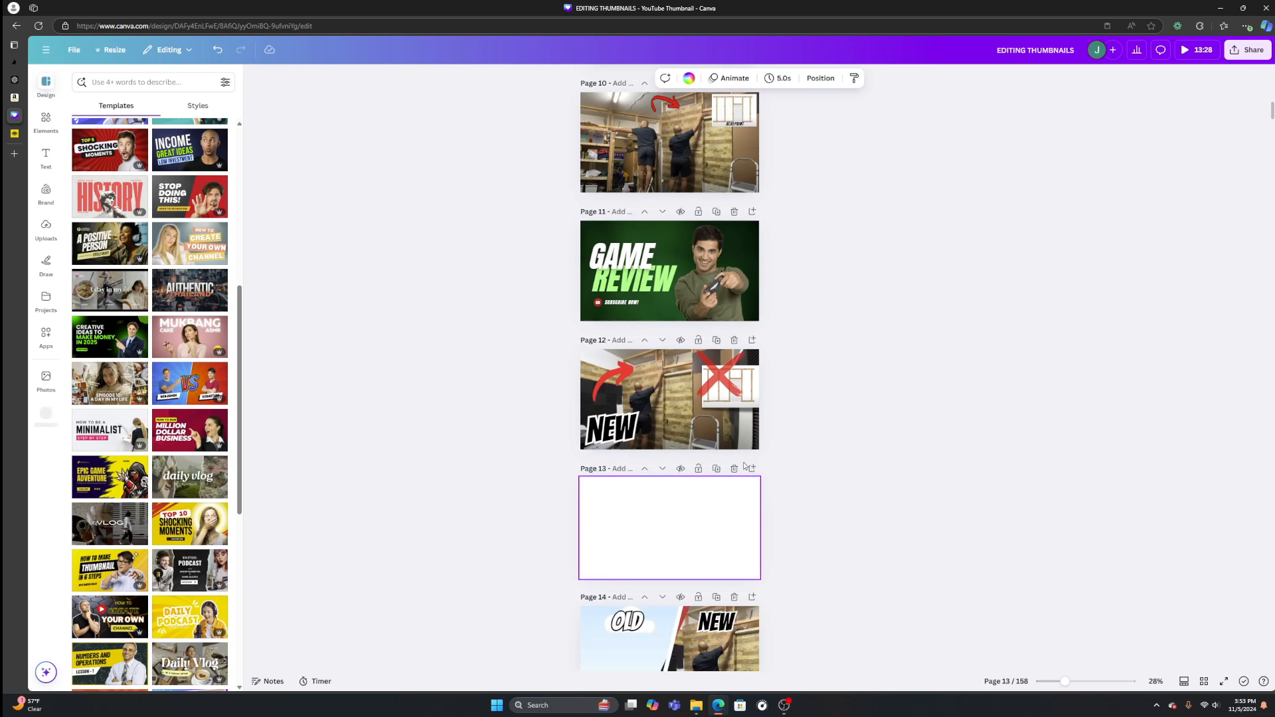
pyautogui.click(648, 470)
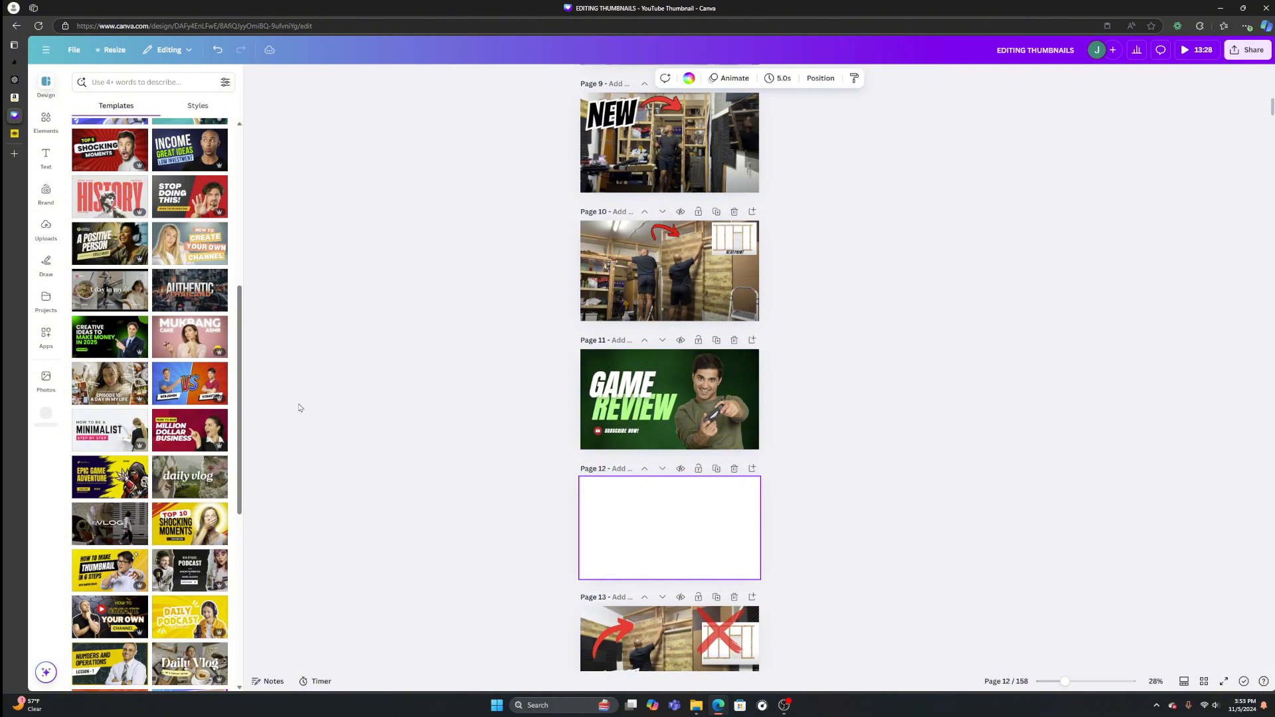
pyautogui.moveTo(179, 292); pyautogui.dragTo(627, 522)
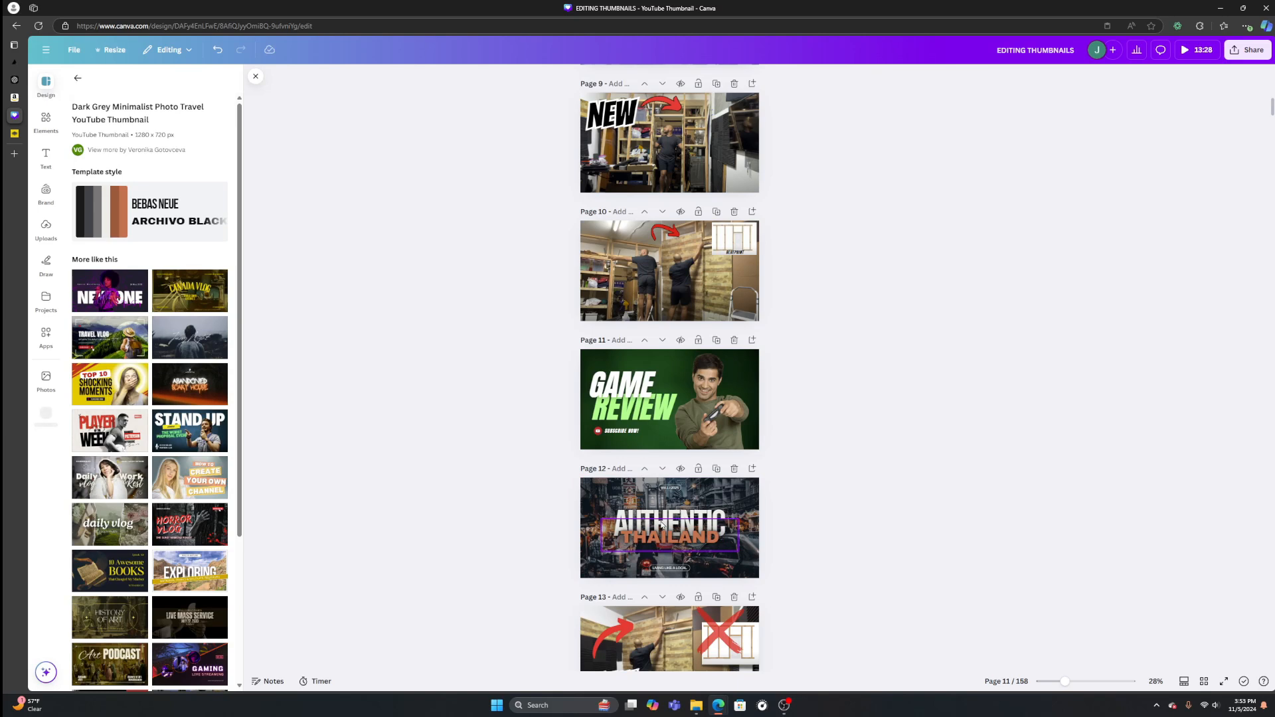
# Copy the AUTHENTIC title from the template on page 12 and paste it onto page 1
pyautogui.click(661, 524)
pyautogui.rightClick(664, 522)
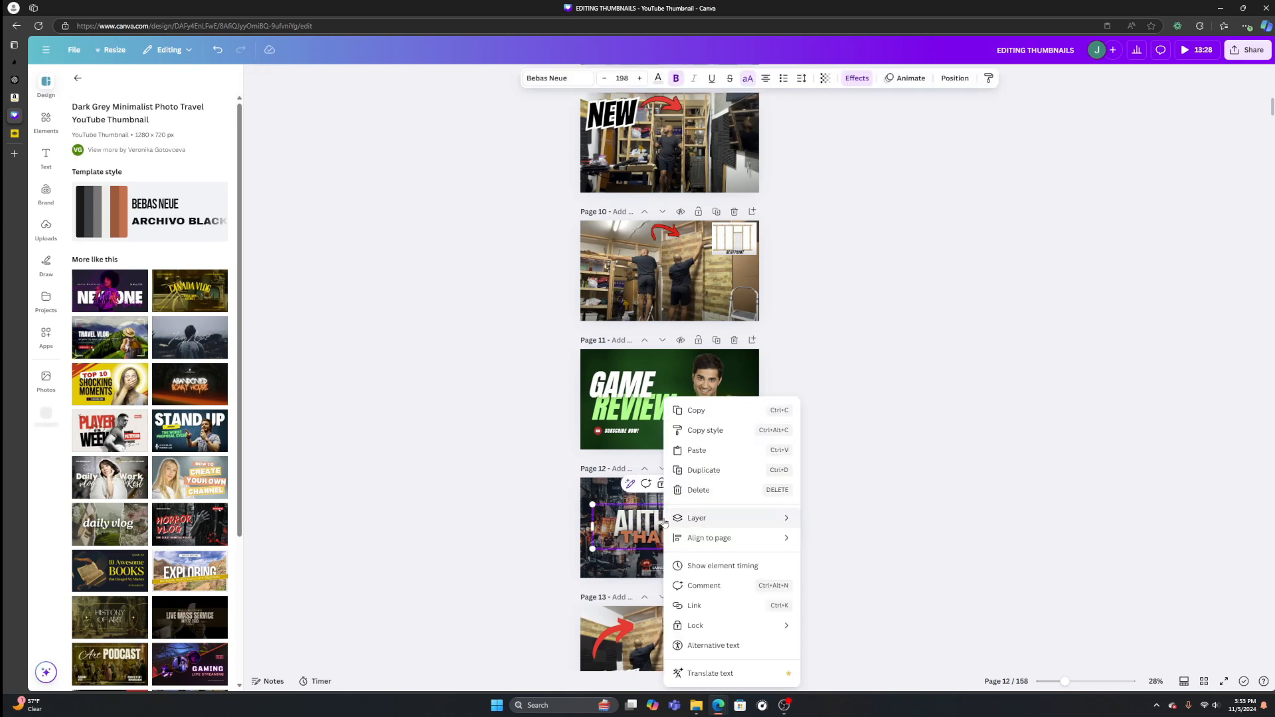
pyautogui.click(691, 408)
pyautogui.scroll(5, 671, 447)
pyautogui.scroll(10, 671, 448)
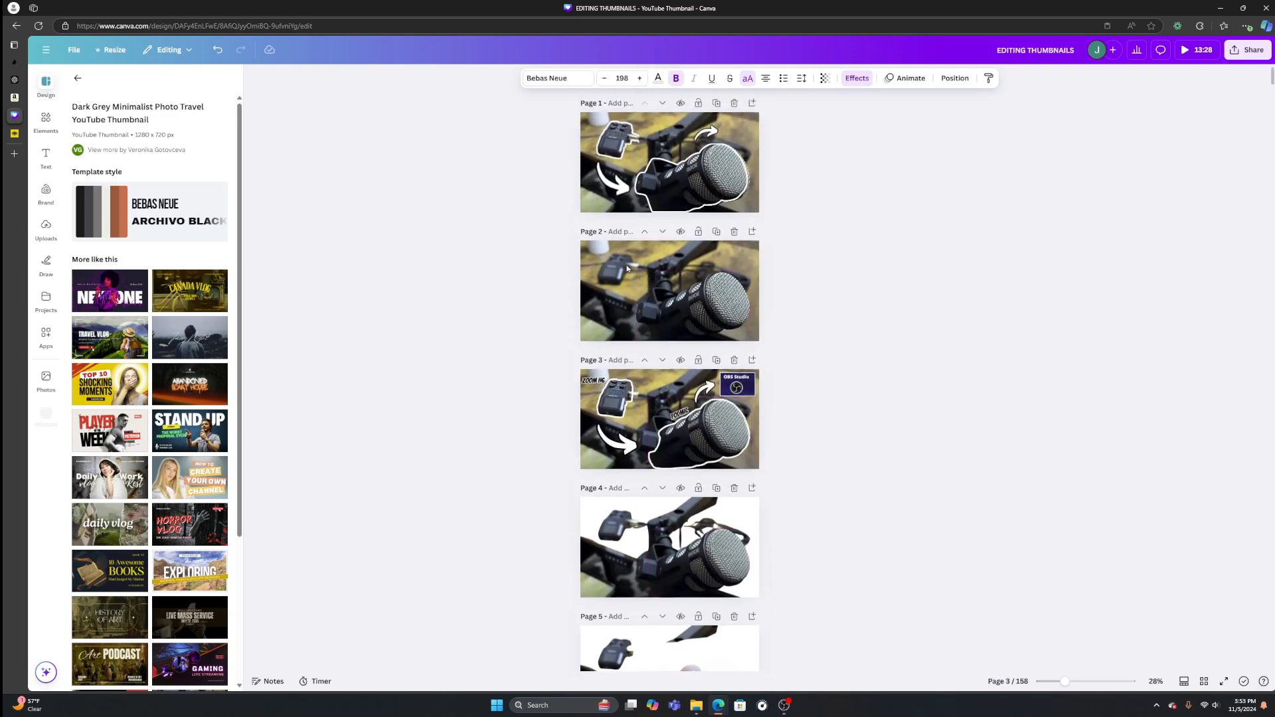
pyautogui.click(673, 130)
pyautogui.rightClick(672, 131)
pyautogui.click(716, 188)
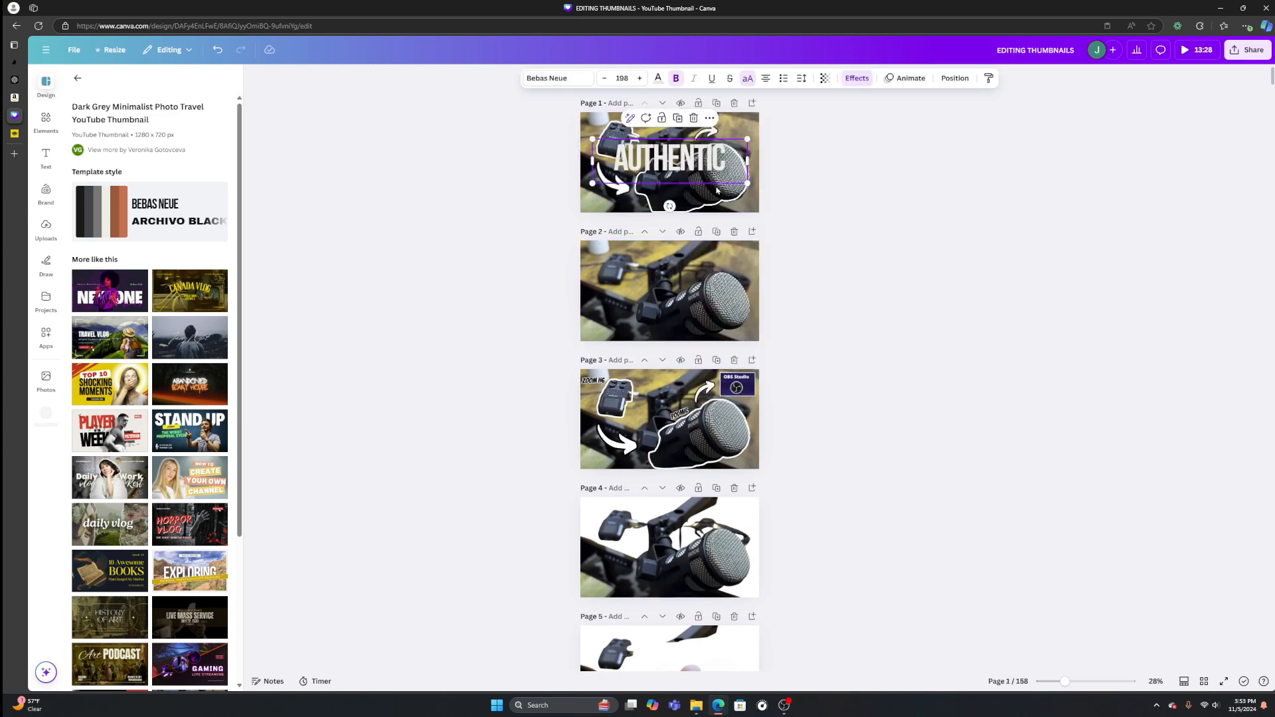
# Replace the wording of the pasted title on page 1 with ZOOM H6
pyautogui.doubleClick(675, 161)
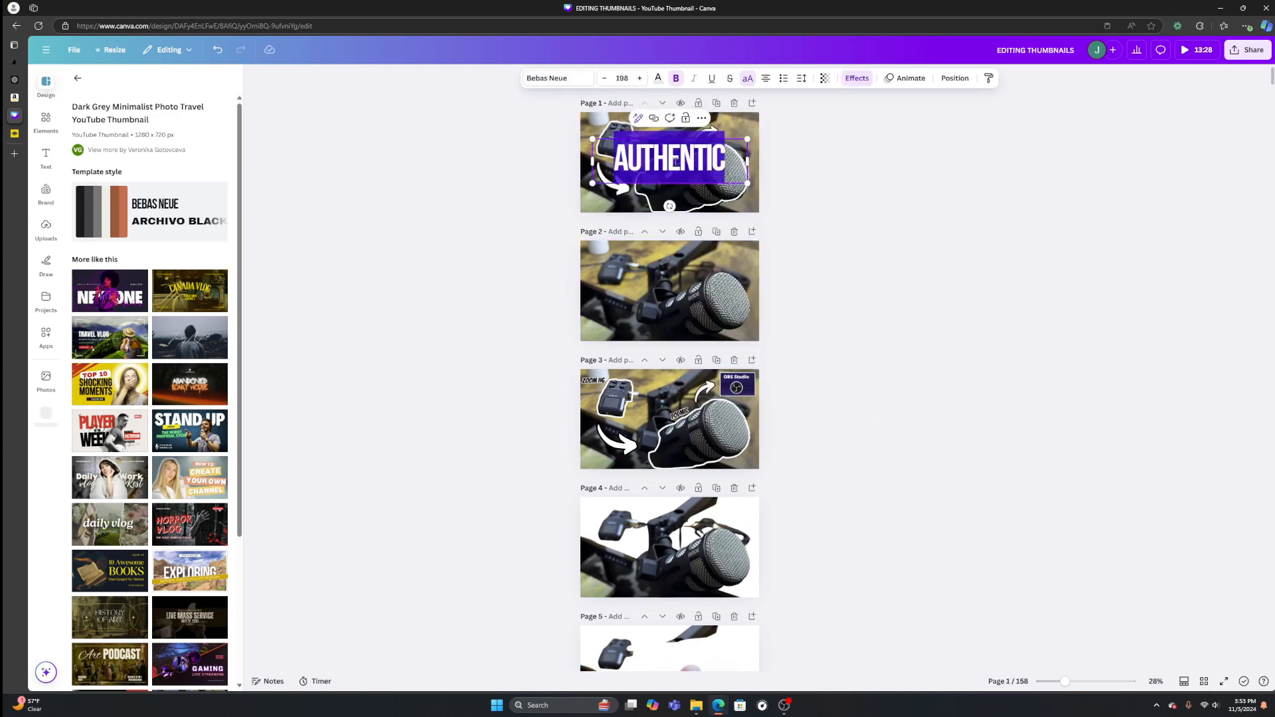
pyautogui.write('ZOOM')
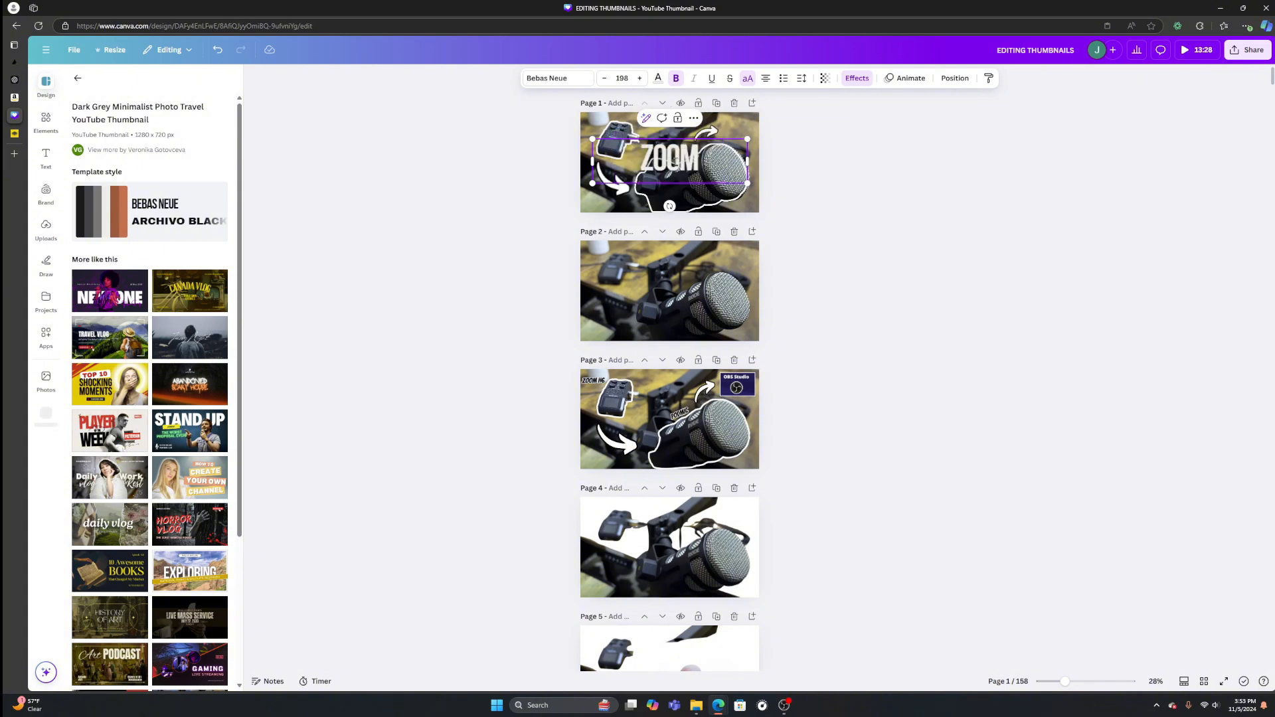
pyautogui.write(' H6')
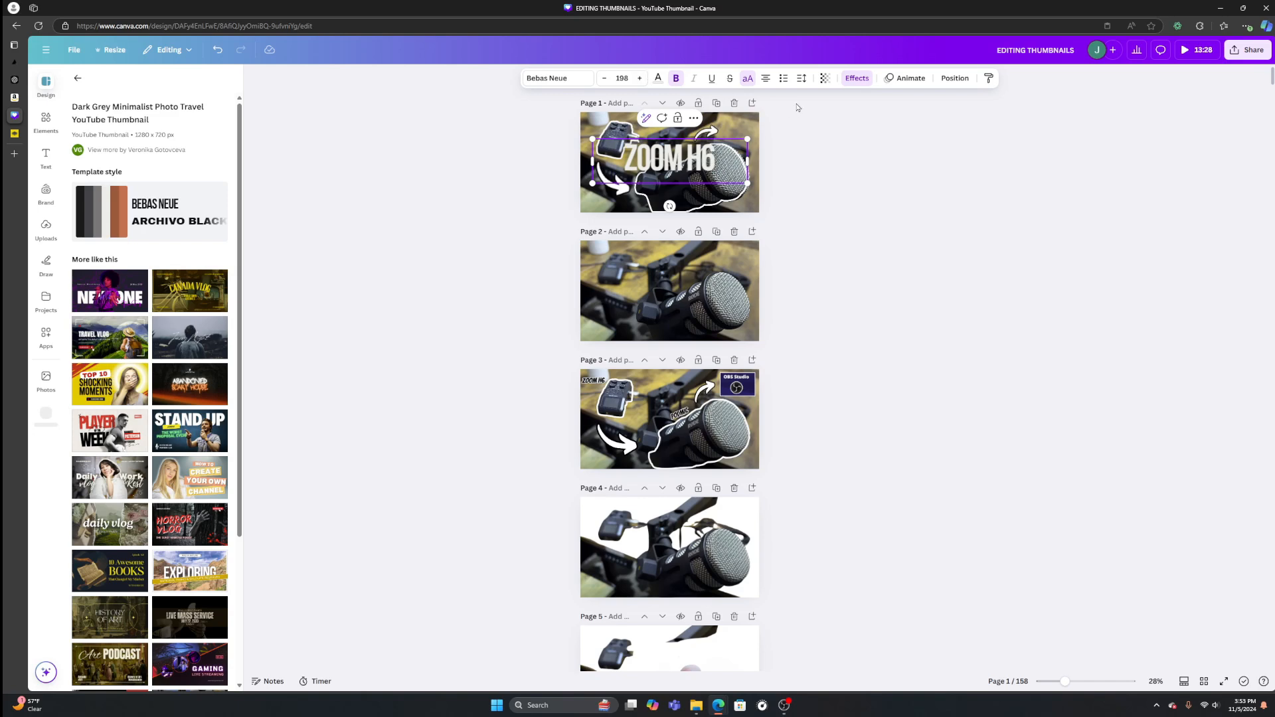
# Check the ZOOM H6 title's text effects and delete the title from page 1
pyautogui.click(856, 78)
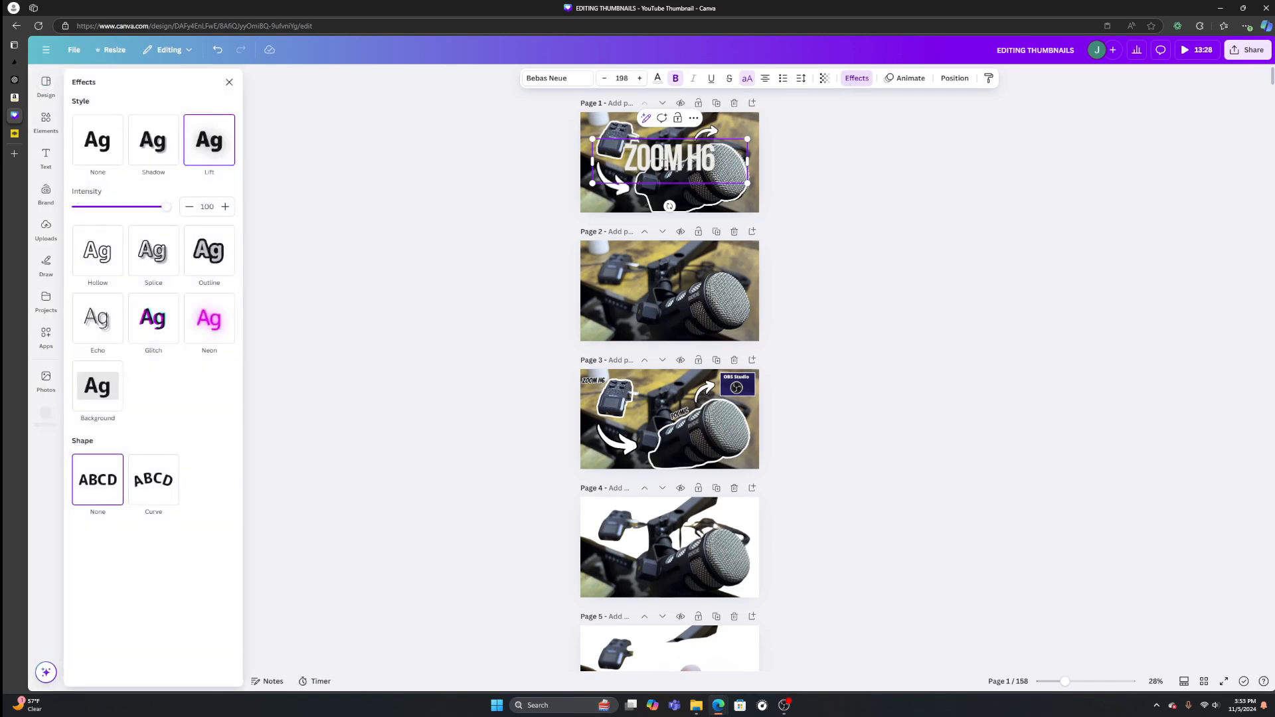
pyautogui.click(704, 162)
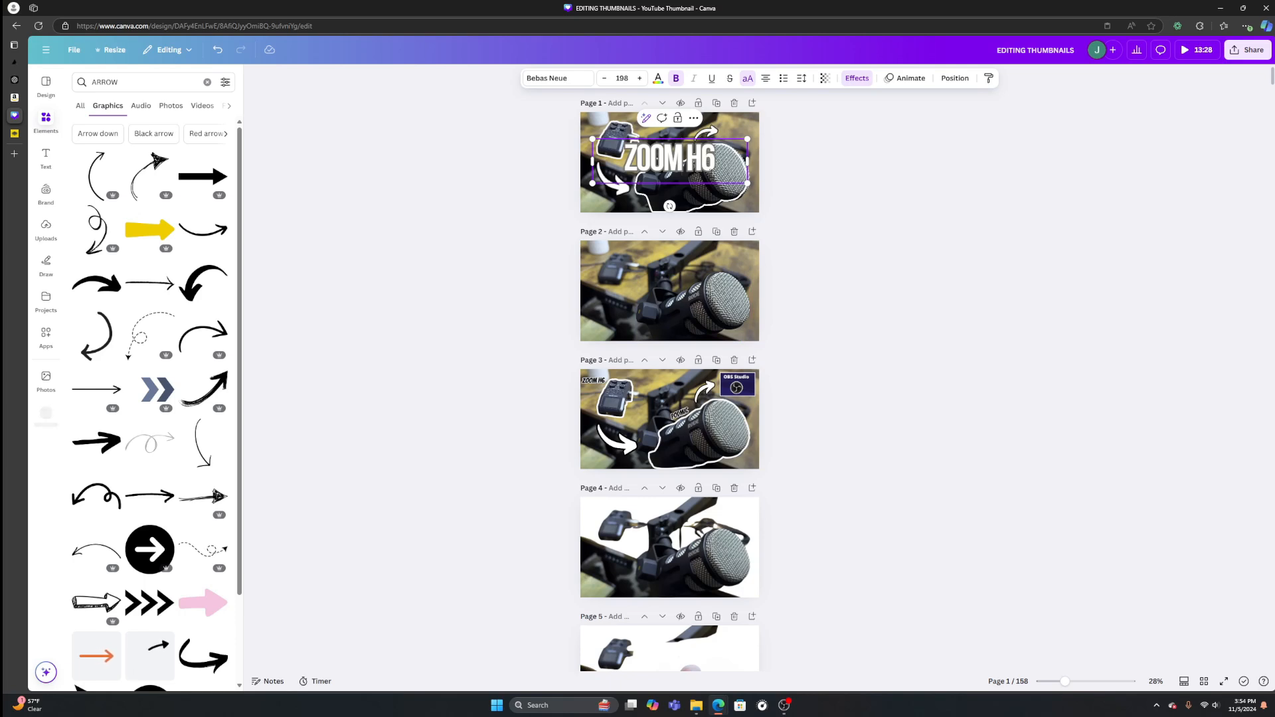
pyautogui.tripleClick(710, 170)
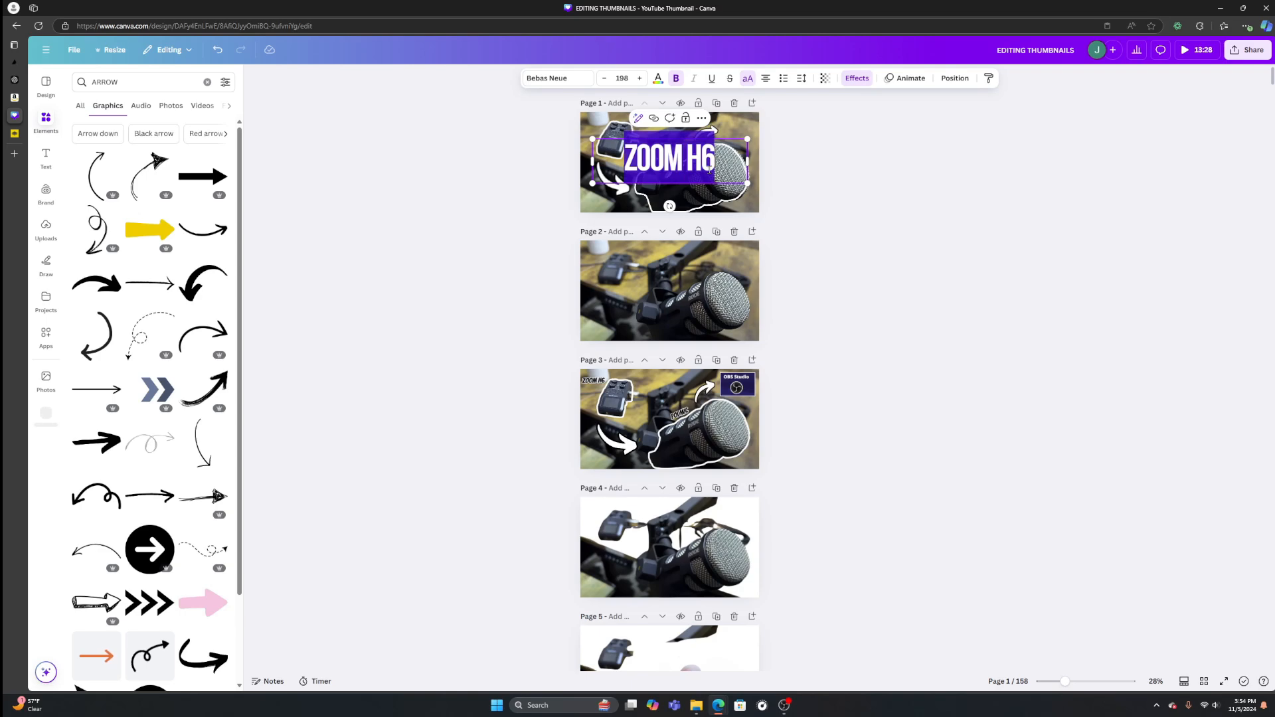
pyautogui.click(870, 218)
pyautogui.click(721, 166)
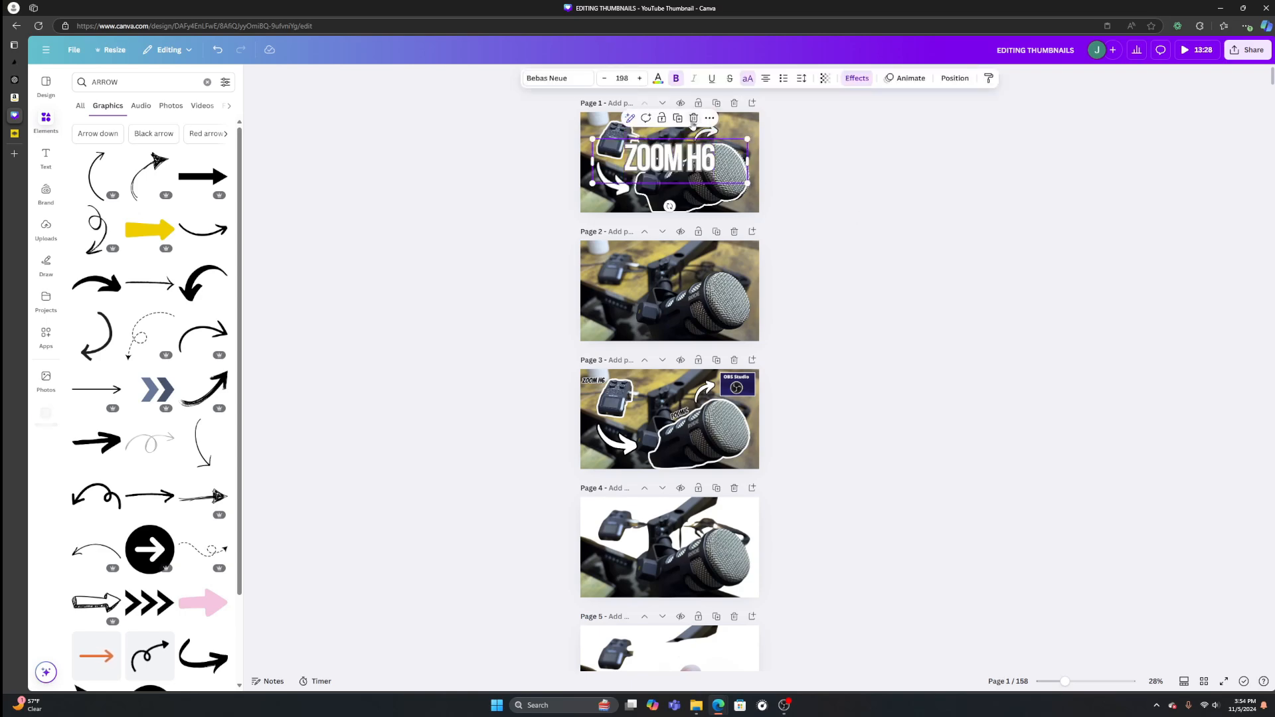
pyautogui.click(693, 119)
# Copy the white GAME title from the green game review thumbnail on page 11 and paste it onto page 1
pyautogui.scroll(-15, 721, 362)
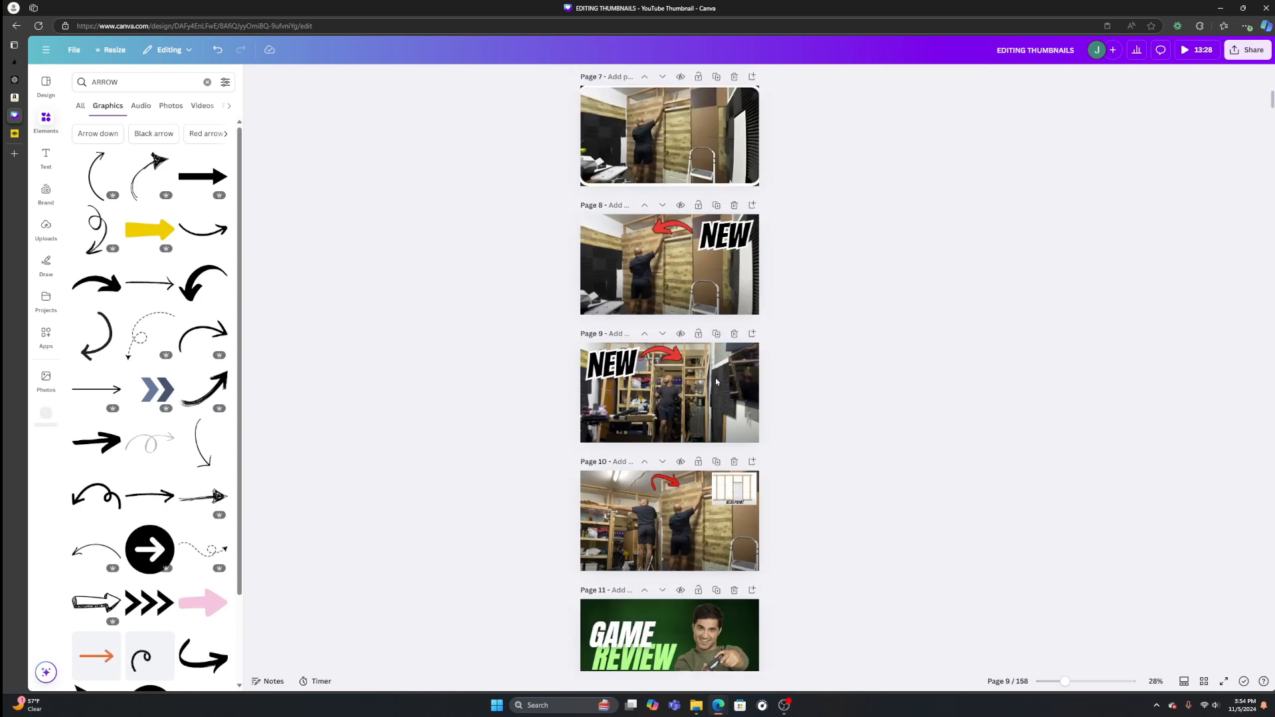
pyautogui.click(634, 449)
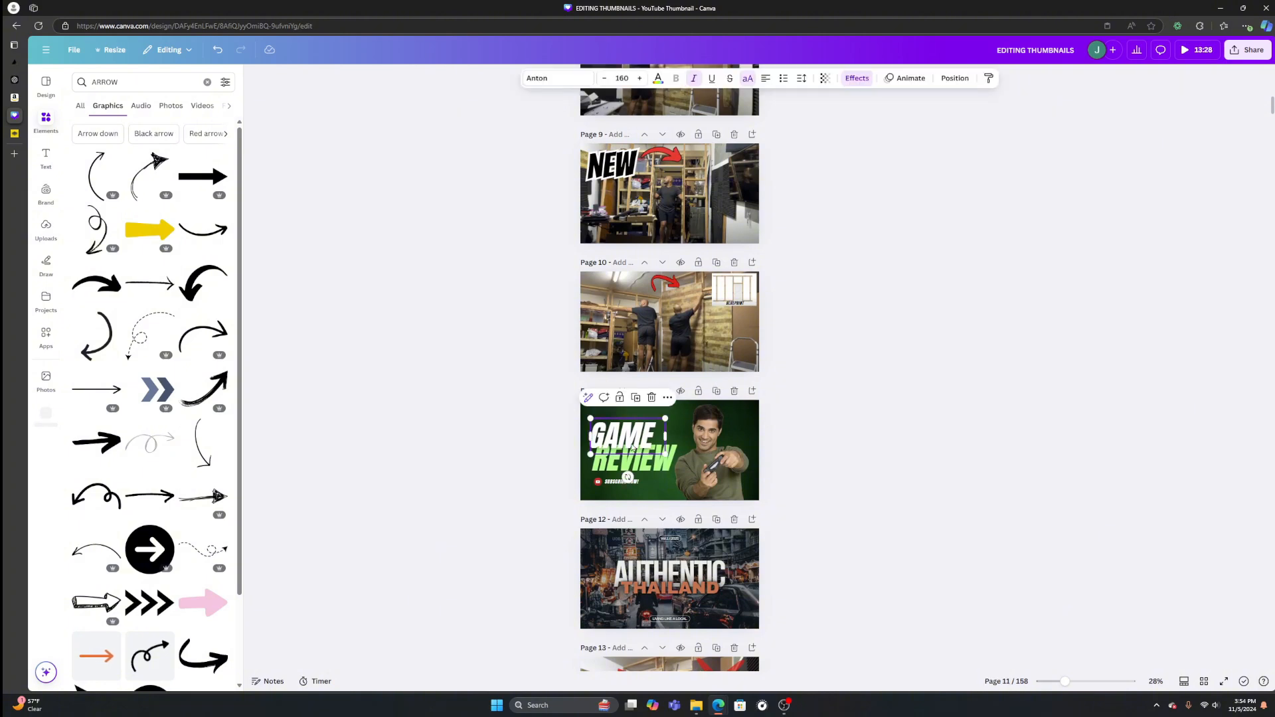
pyautogui.rightClick(633, 449)
pyautogui.click(681, 412)
pyautogui.scroll(5, 678, 395)
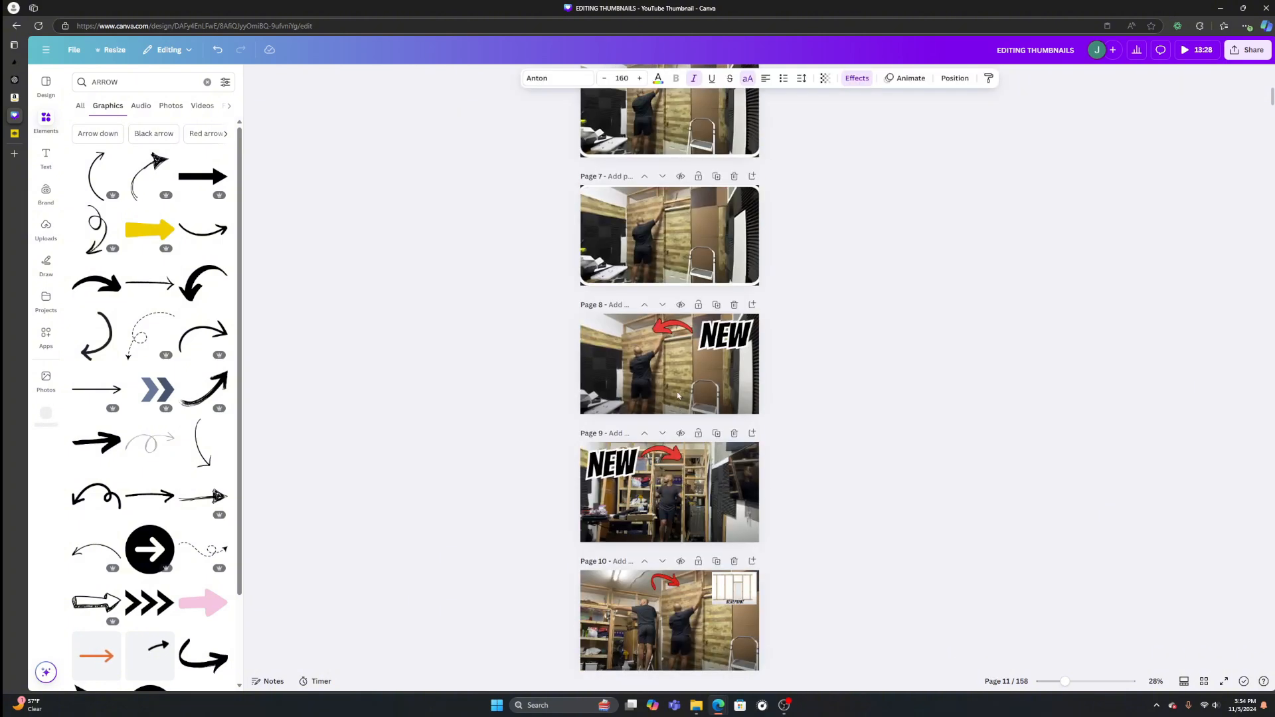
pyautogui.scroll(10, 677, 396)
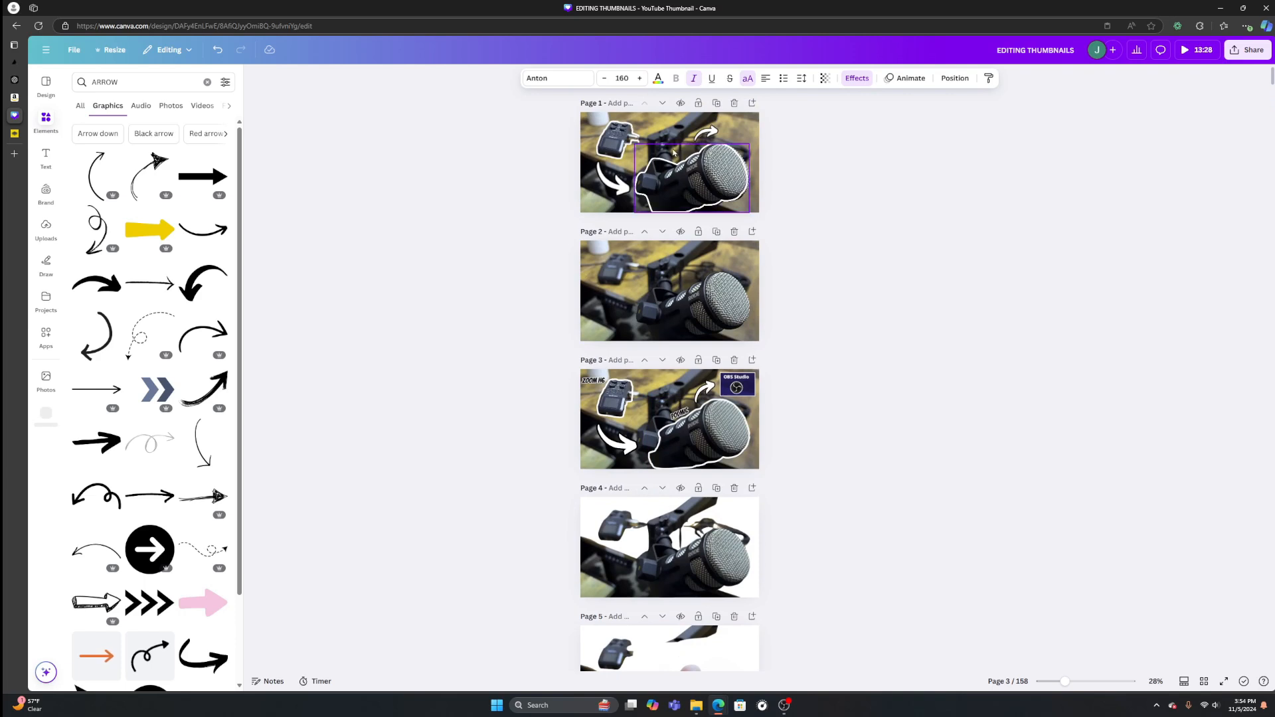
pyautogui.click(675, 153)
pyautogui.rightClick(677, 155)
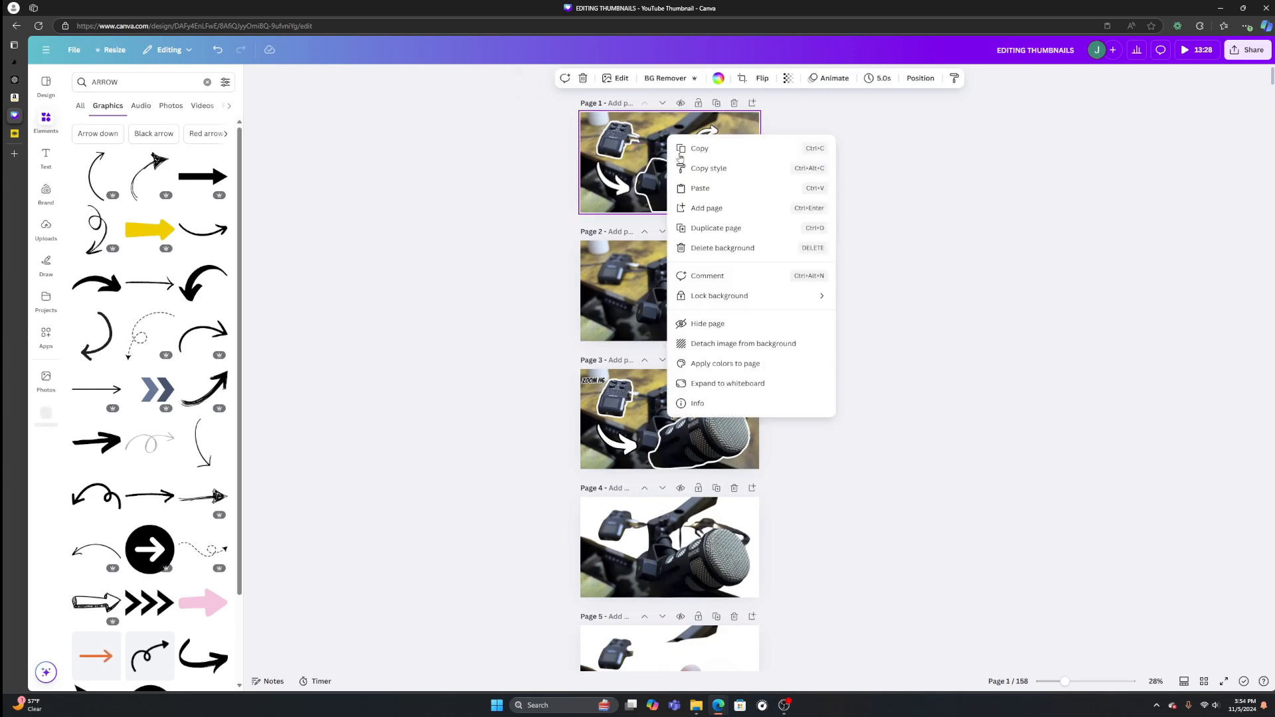
pyautogui.click(698, 189)
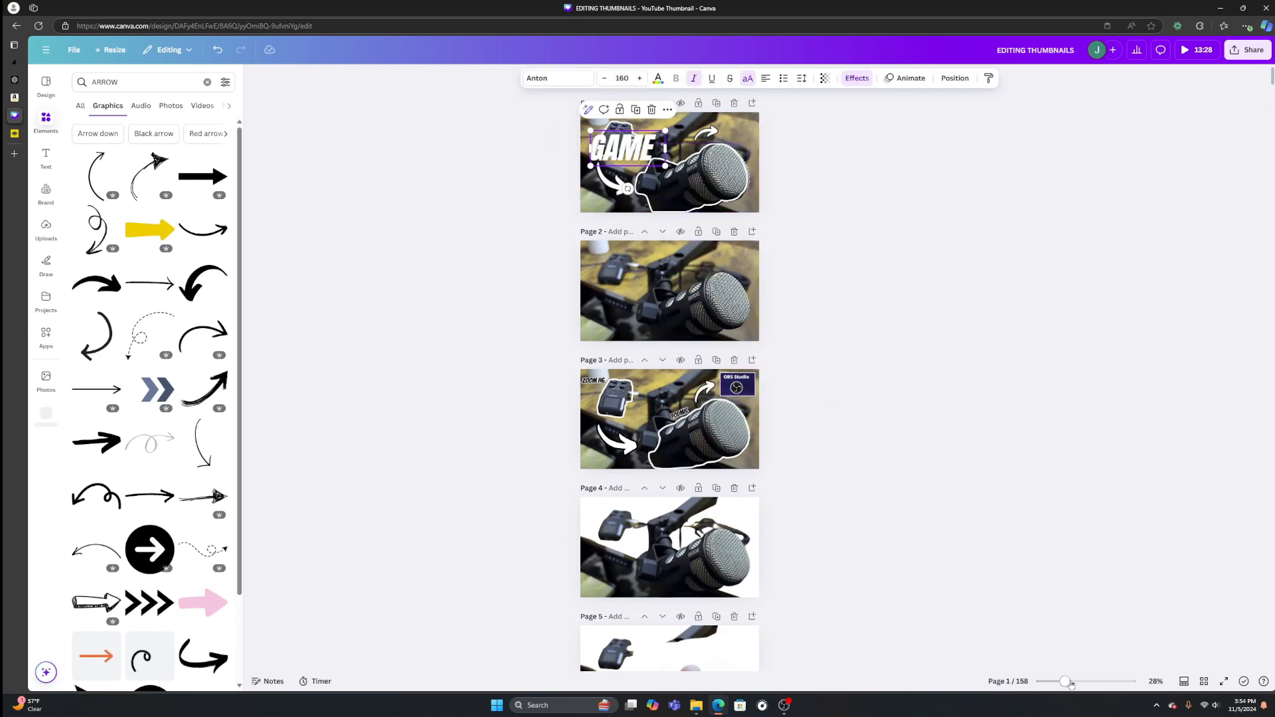
# Apply the Outline text effect in black to the GAME title on page 1
pyautogui.scroll(5, 872, 530)
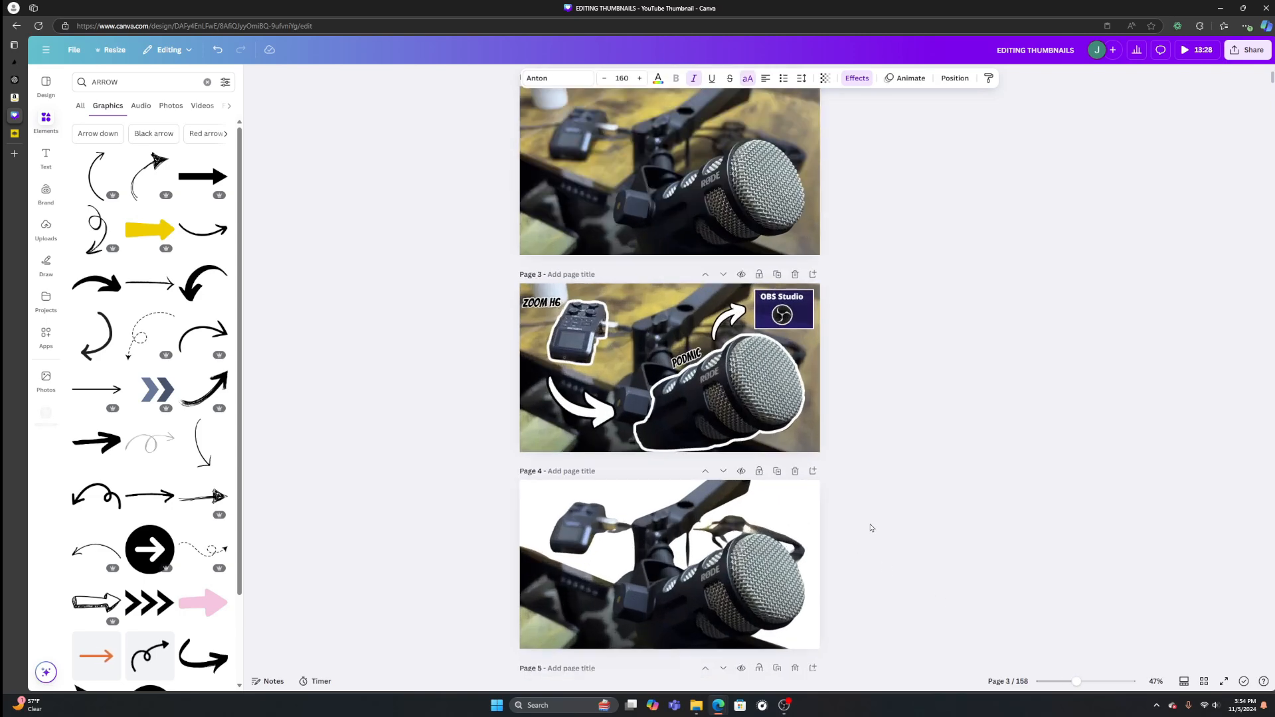
pyautogui.scroll(7, 872, 528)
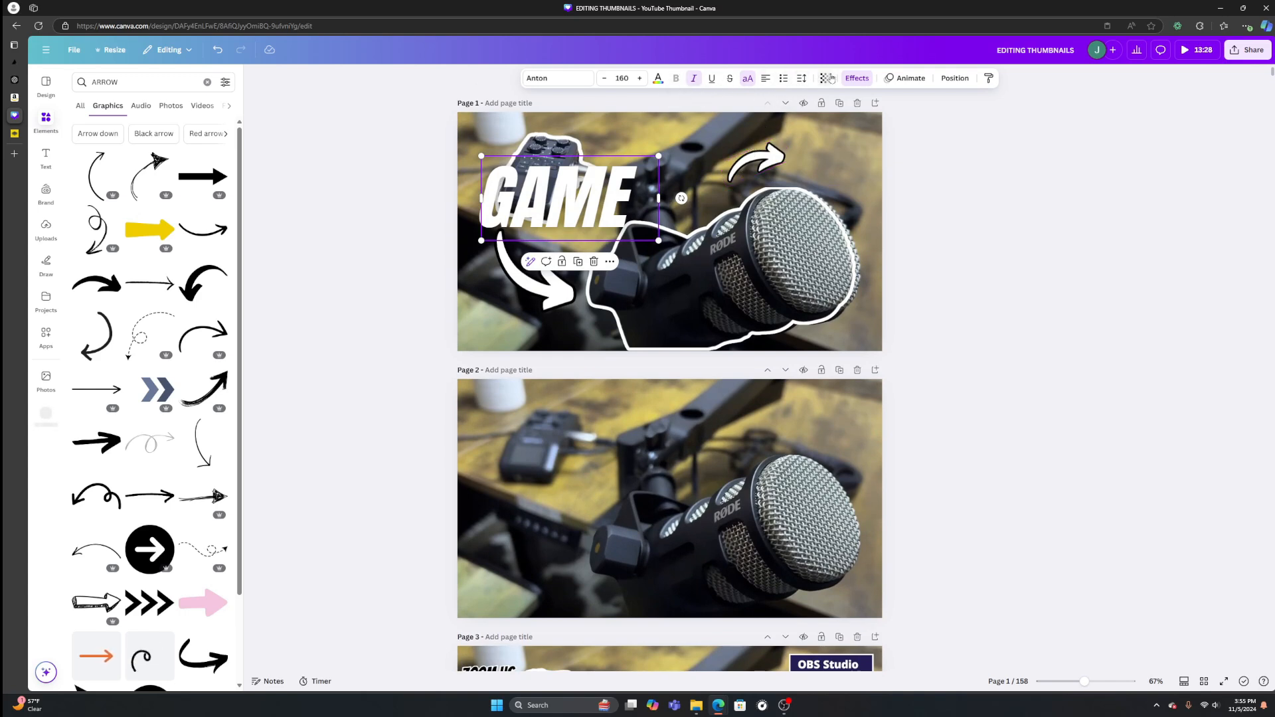
pyautogui.click(857, 79)
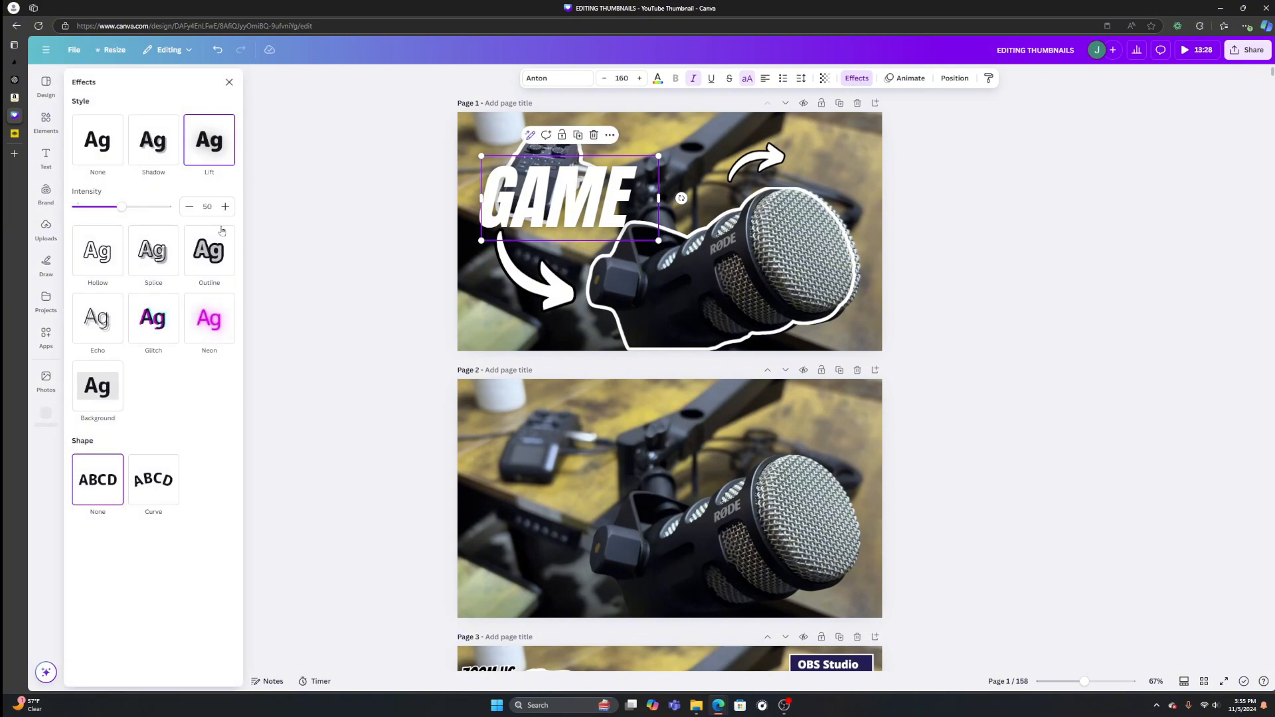
pyautogui.click(209, 255)
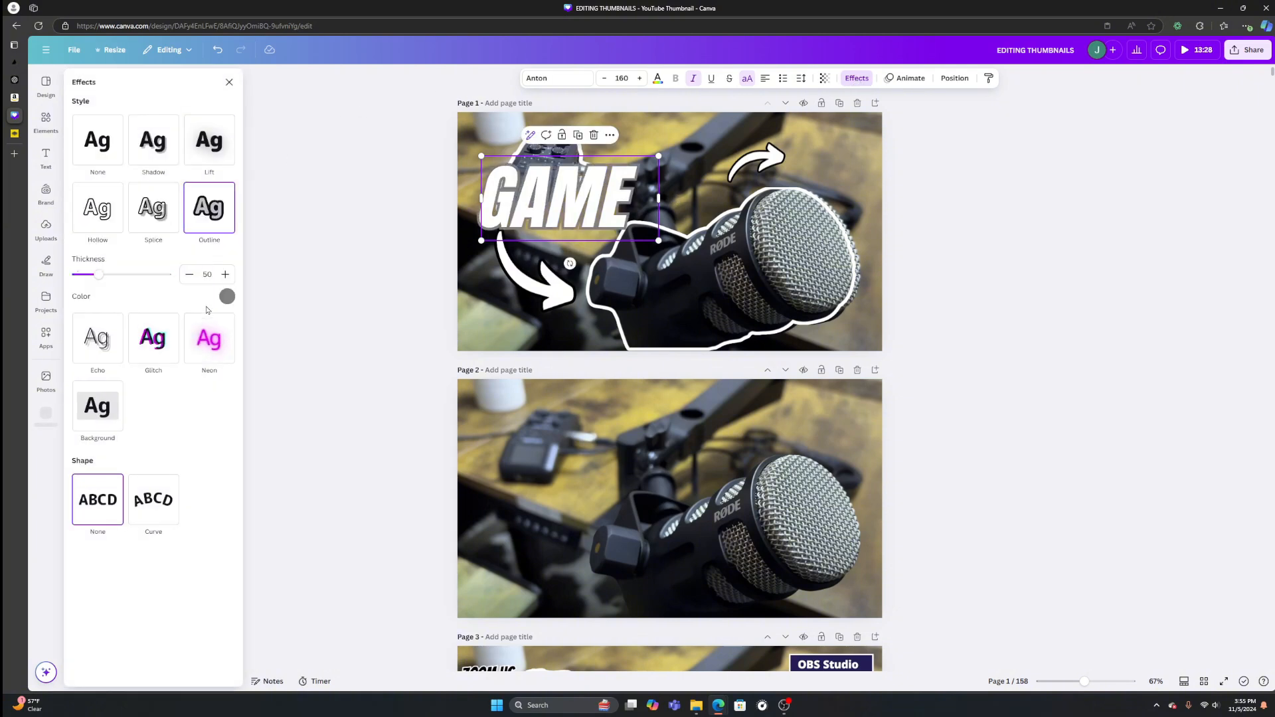
pyautogui.click(227, 297)
pyautogui.click(115, 347)
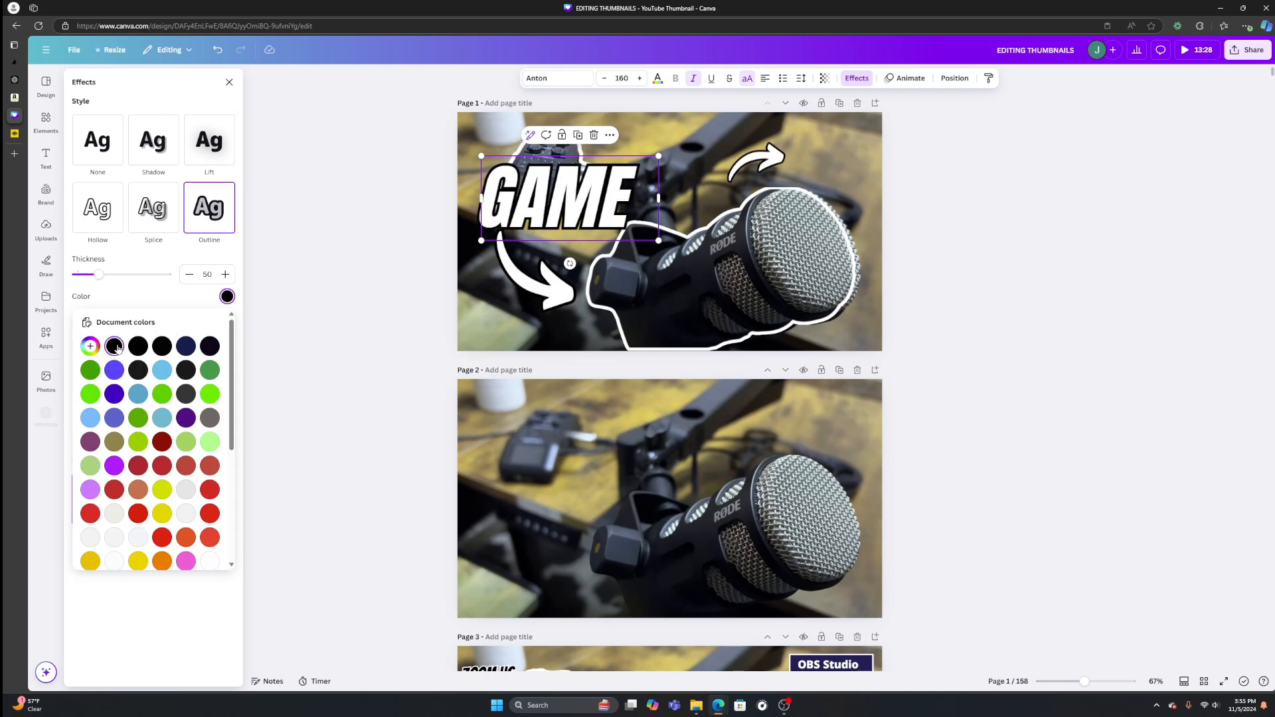
# Replace the GAME title's wording with ZOOM H6 and widen its text box so the label fits on one line
pyautogui.scroll(-3, 597, 465)
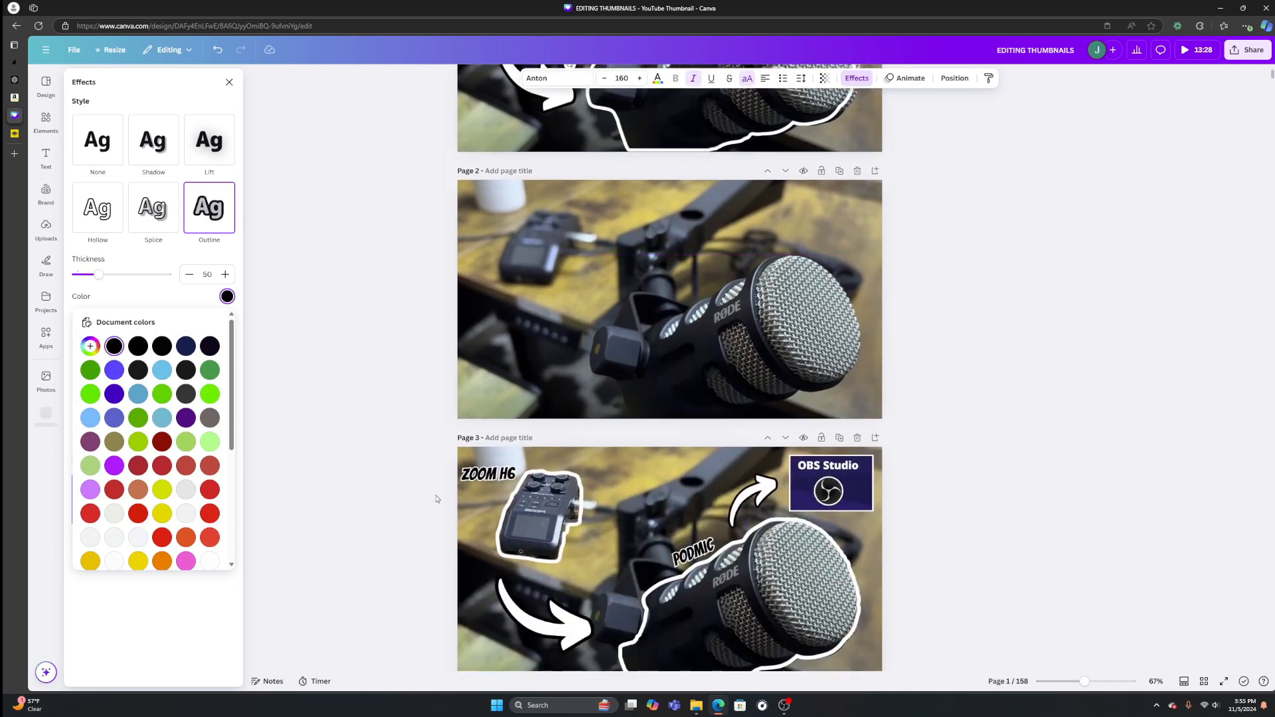
pyautogui.scroll(3, 575, 192)
pyautogui.doubleClick(575, 192)
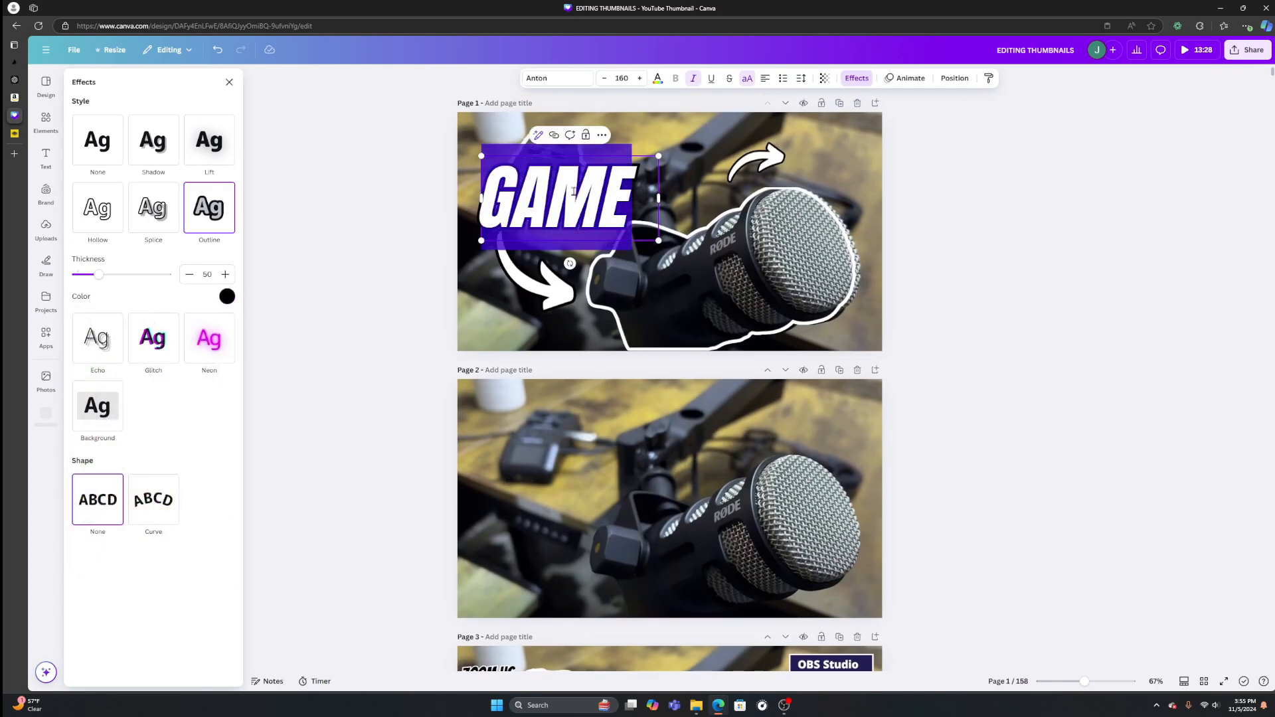
pyautogui.write('ZOOM H6')
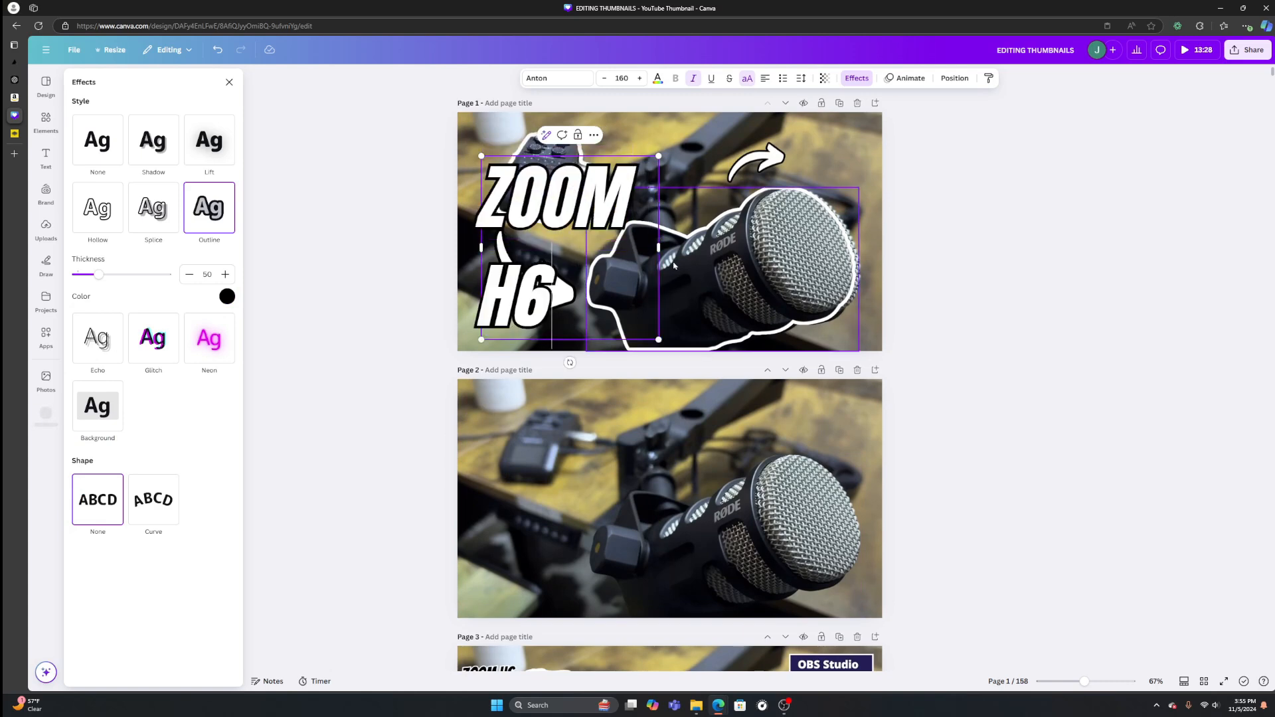
pyautogui.moveTo(663, 248); pyautogui.dragTo(738, 255)
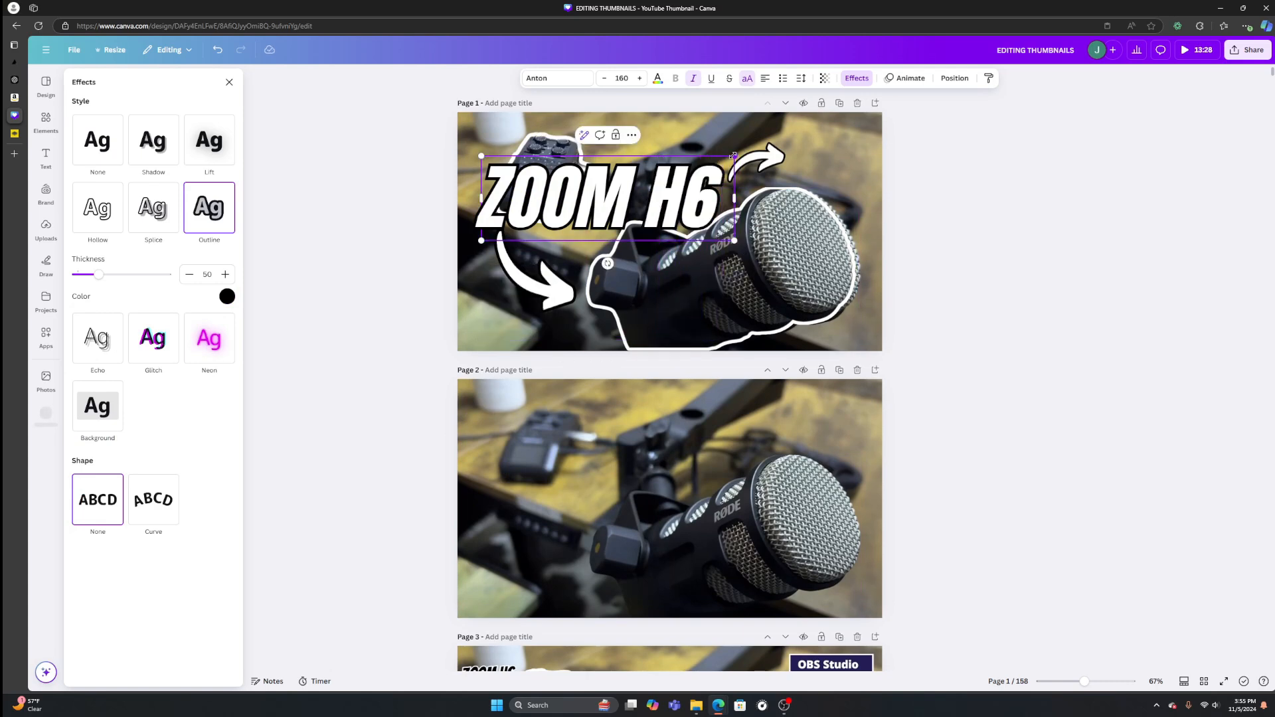
# Shrink the white ZOOM H6 label to about size 30 and place it above and beside the recorder cutout, near the page's upper-left corner
pyautogui.moveTo(734, 157); pyautogui.dragTo(545, 220)
pyautogui.scroll(-3, 564, 302)
pyautogui.scroll(2, 564, 302)
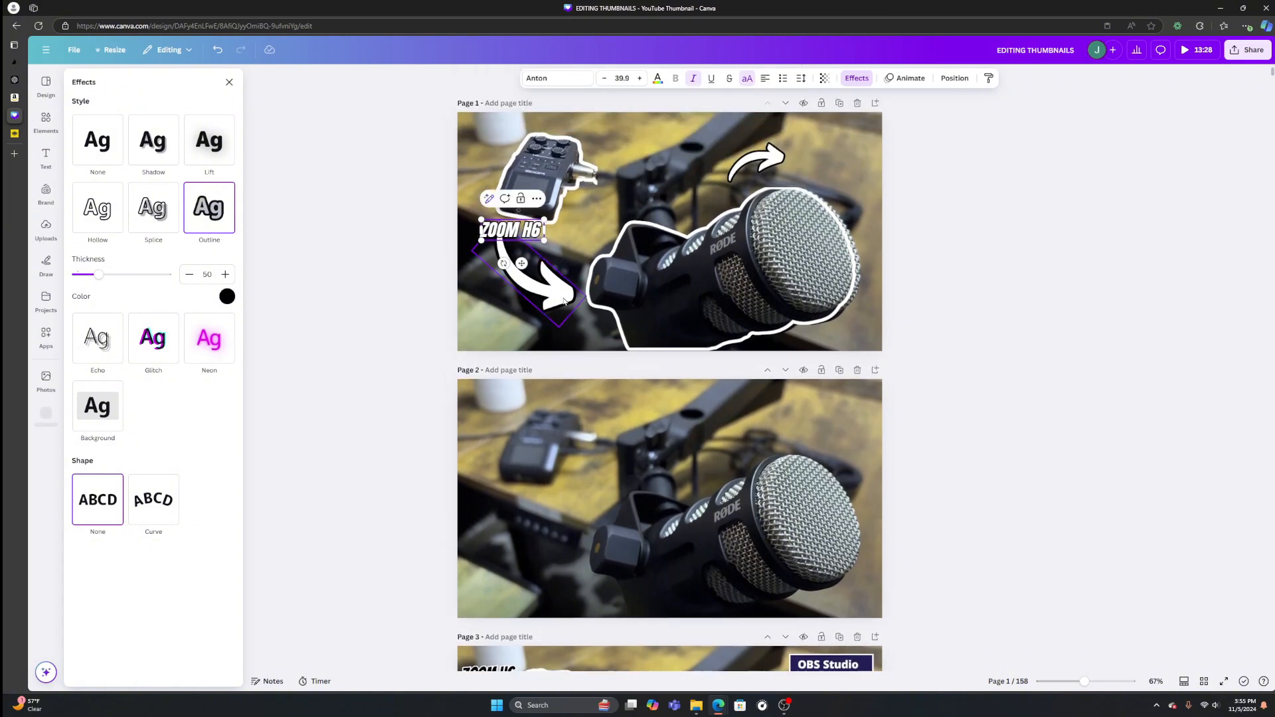
pyautogui.scroll(-2, 565, 299)
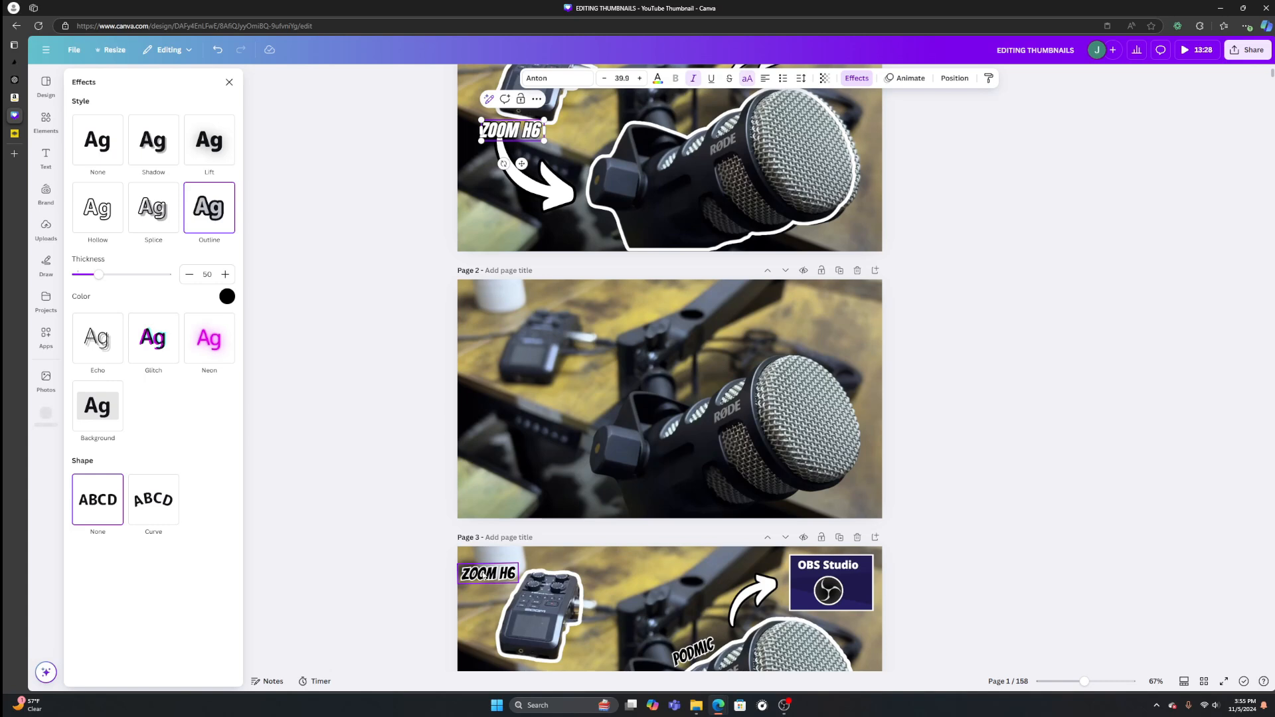
pyautogui.scroll(2, 539, 199)
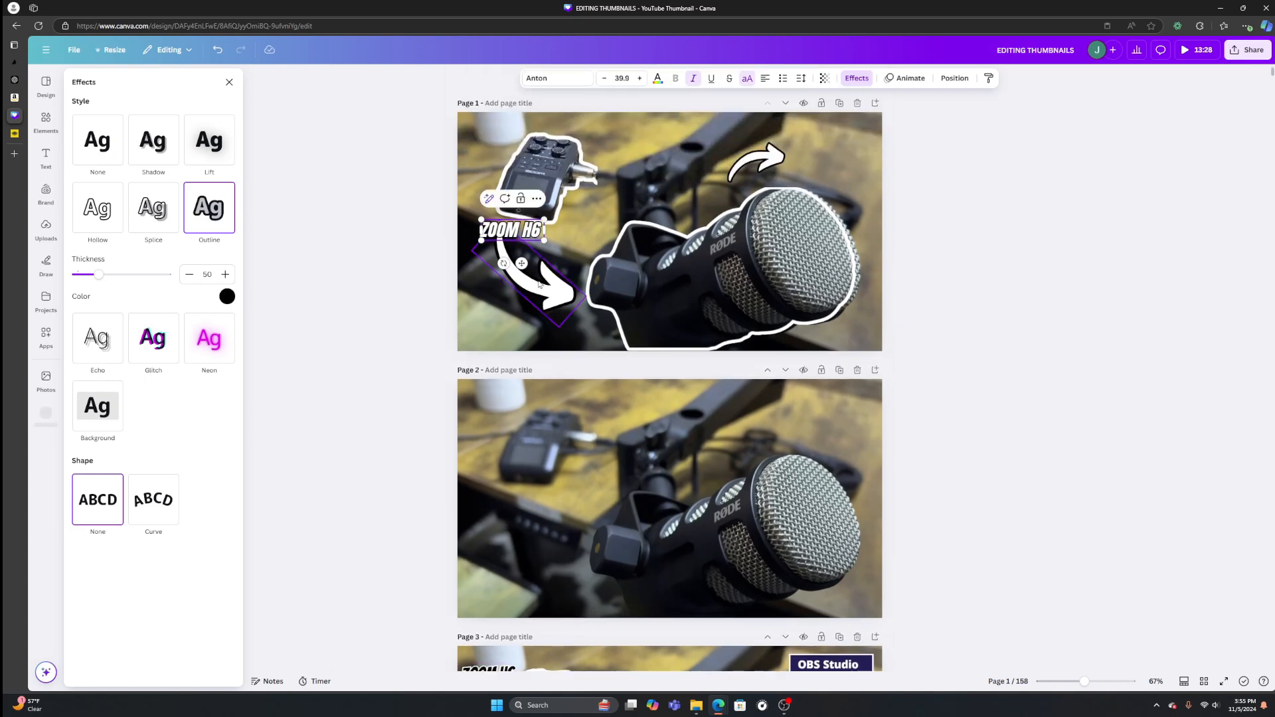
pyautogui.moveTo(524, 263); pyautogui.dragTo(501, 173)
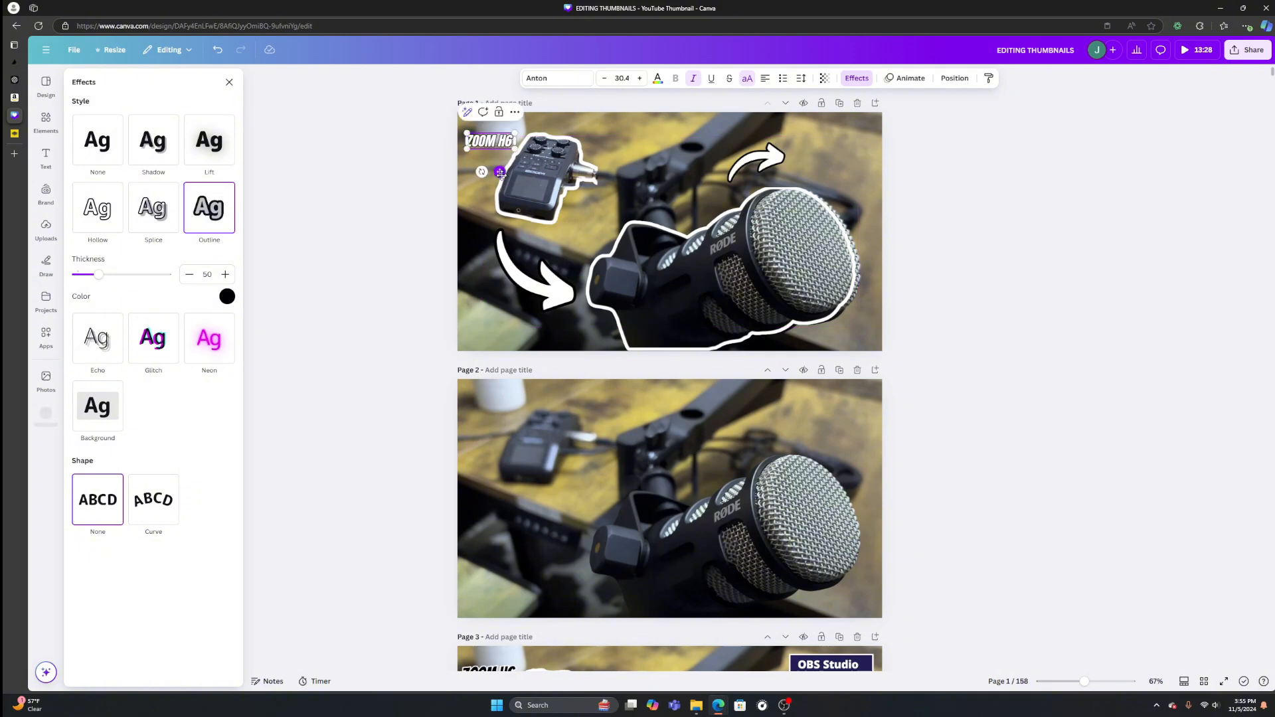
pyautogui.click(985, 278)
# Copy the black NEW title with white outline from the thumbnail on page 8
pyautogui.scroll(-3, 703, 469)
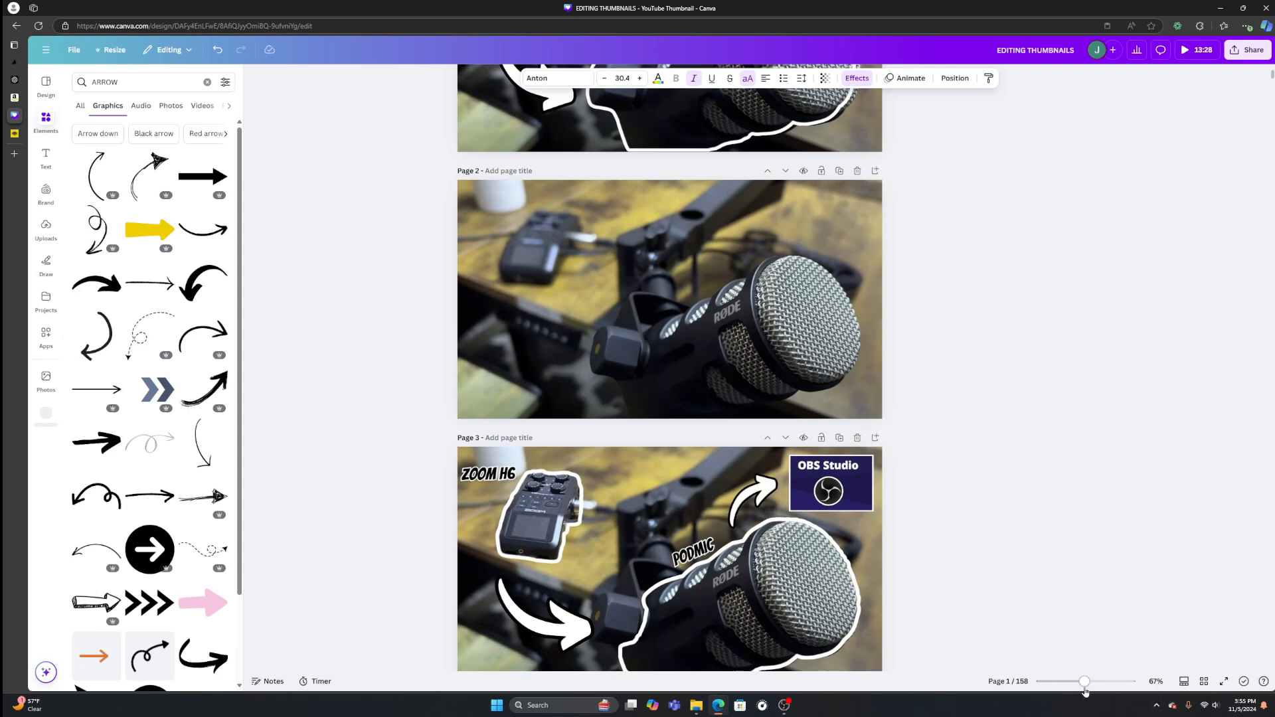
pyautogui.moveTo(1084, 683); pyautogui.dragTo(1063, 682)
pyautogui.scroll(-5, 900, 444)
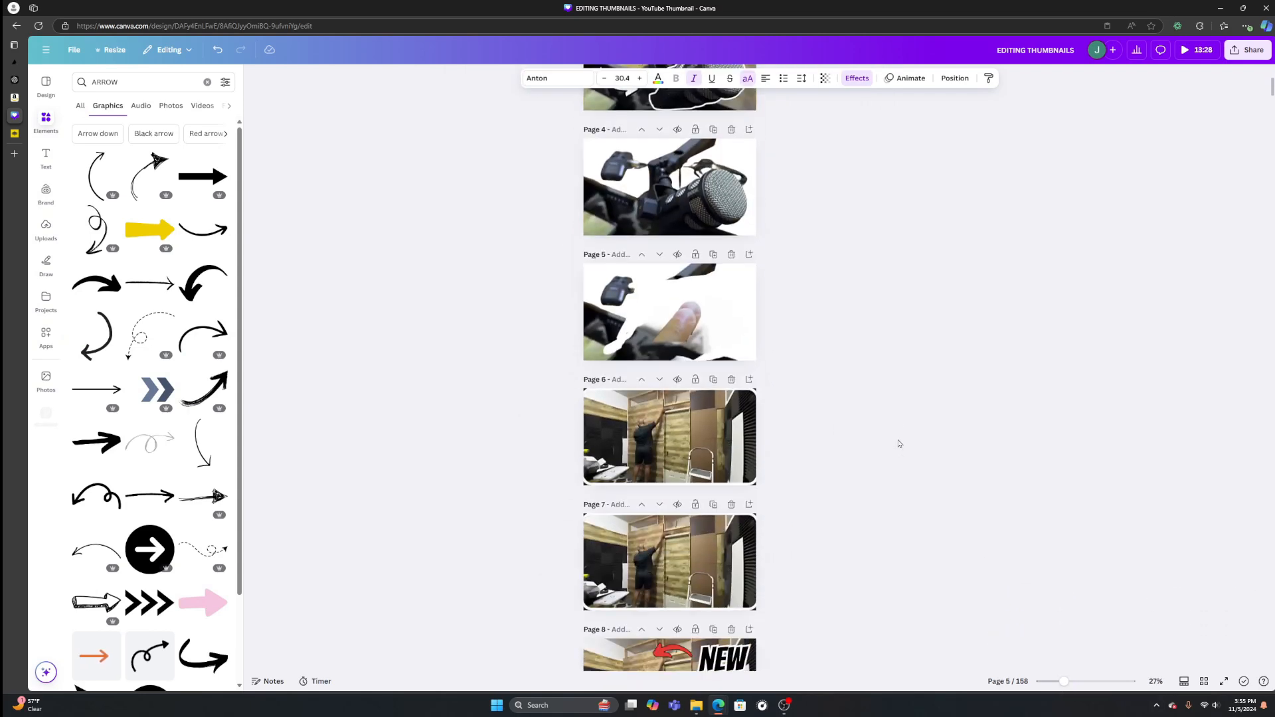
pyautogui.scroll(-3, 899, 444)
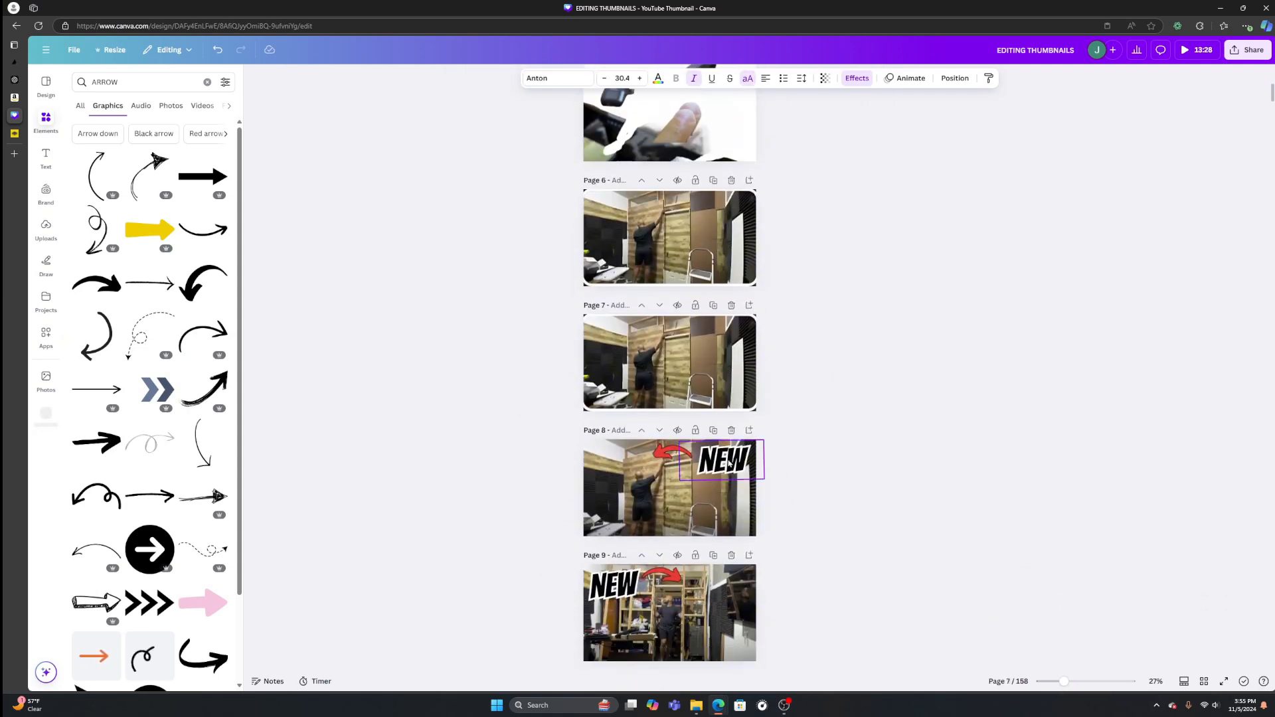
pyautogui.click(729, 465)
pyautogui.rightClick(729, 465)
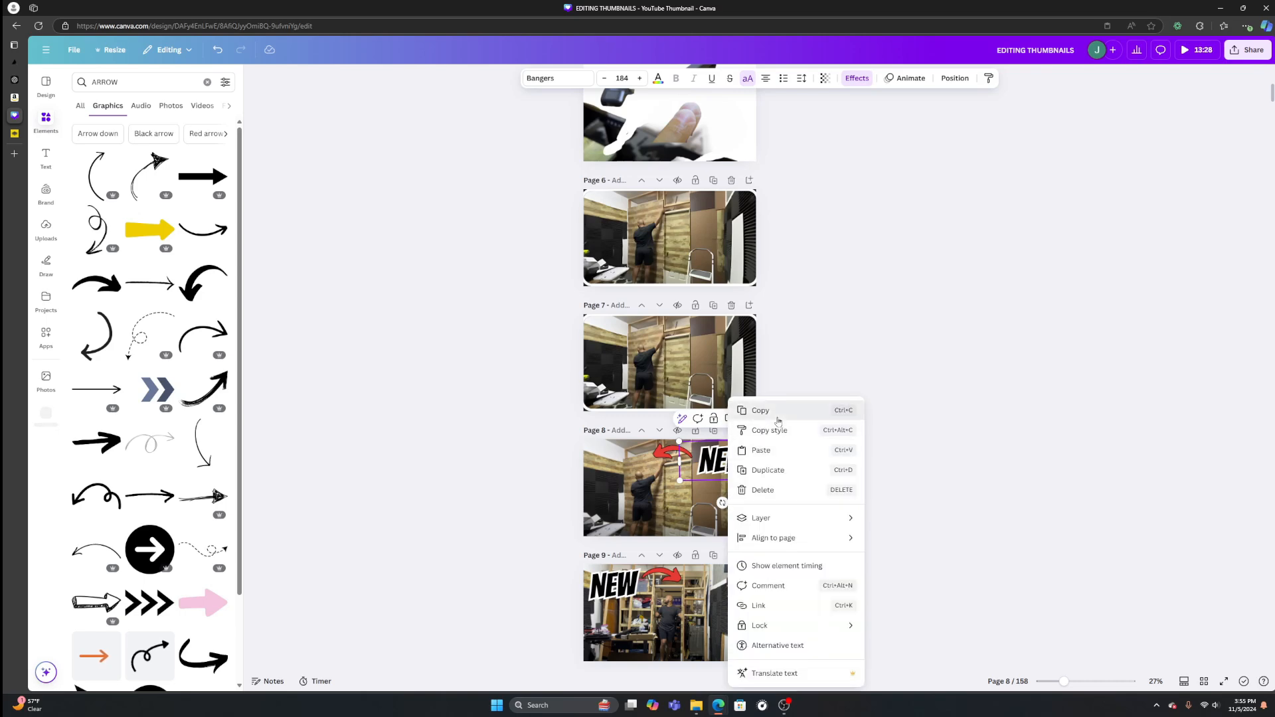
pyautogui.click(747, 407)
# Delete the white ZOOM H6 label from page 1 and paste the copied NEW title there
pyautogui.scroll(7, 766, 370)
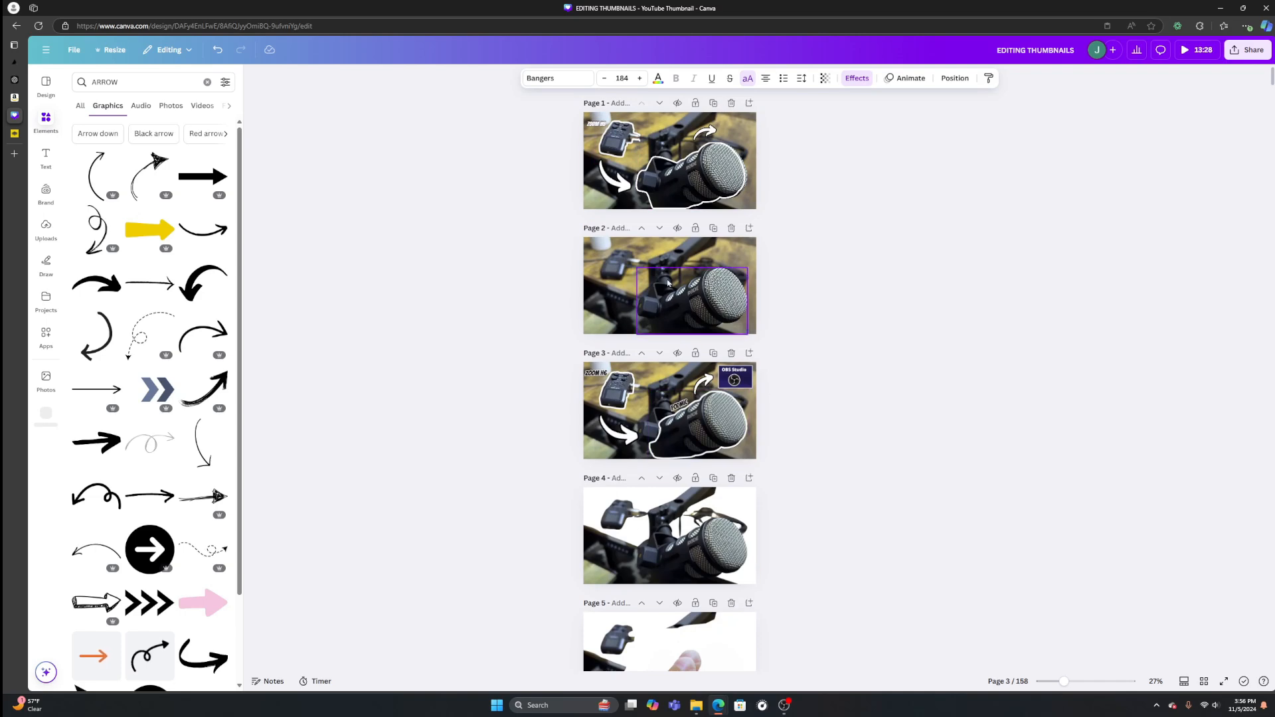
pyautogui.scroll(3, 652, 238)
pyautogui.scroll(2, 651, 238)
pyautogui.scroll(3, 652, 238)
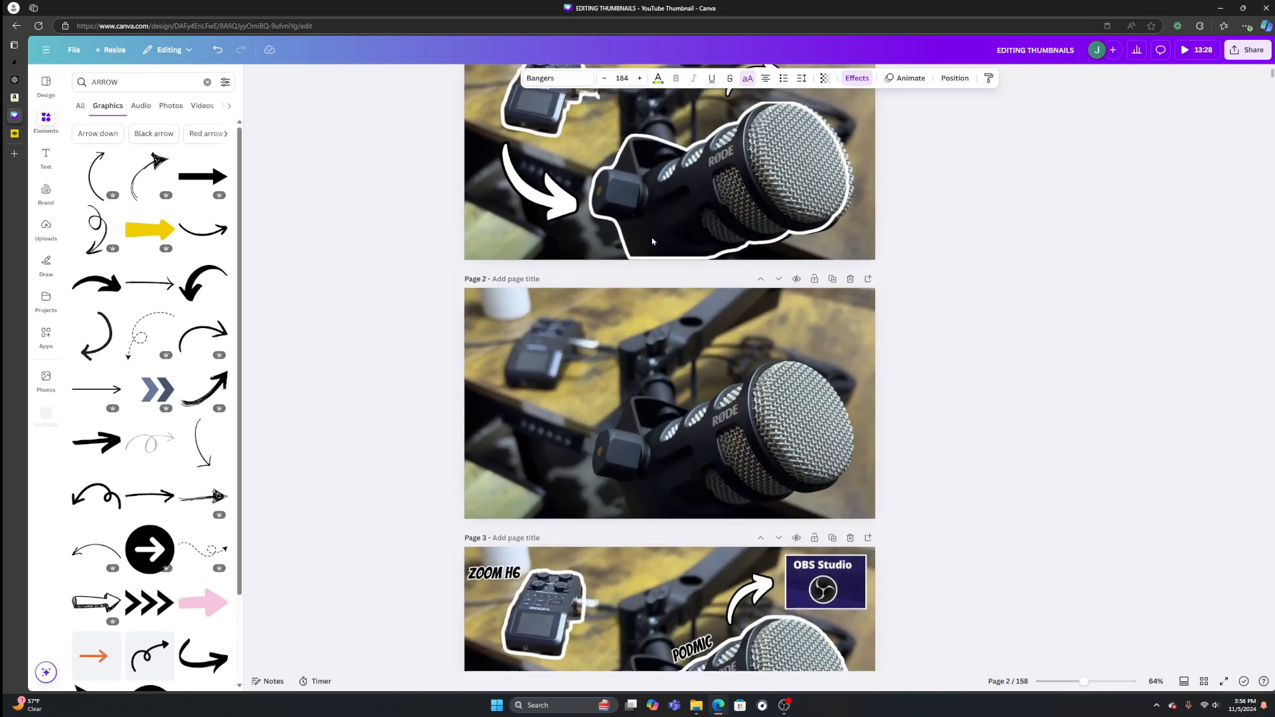
pyautogui.click(484, 142)
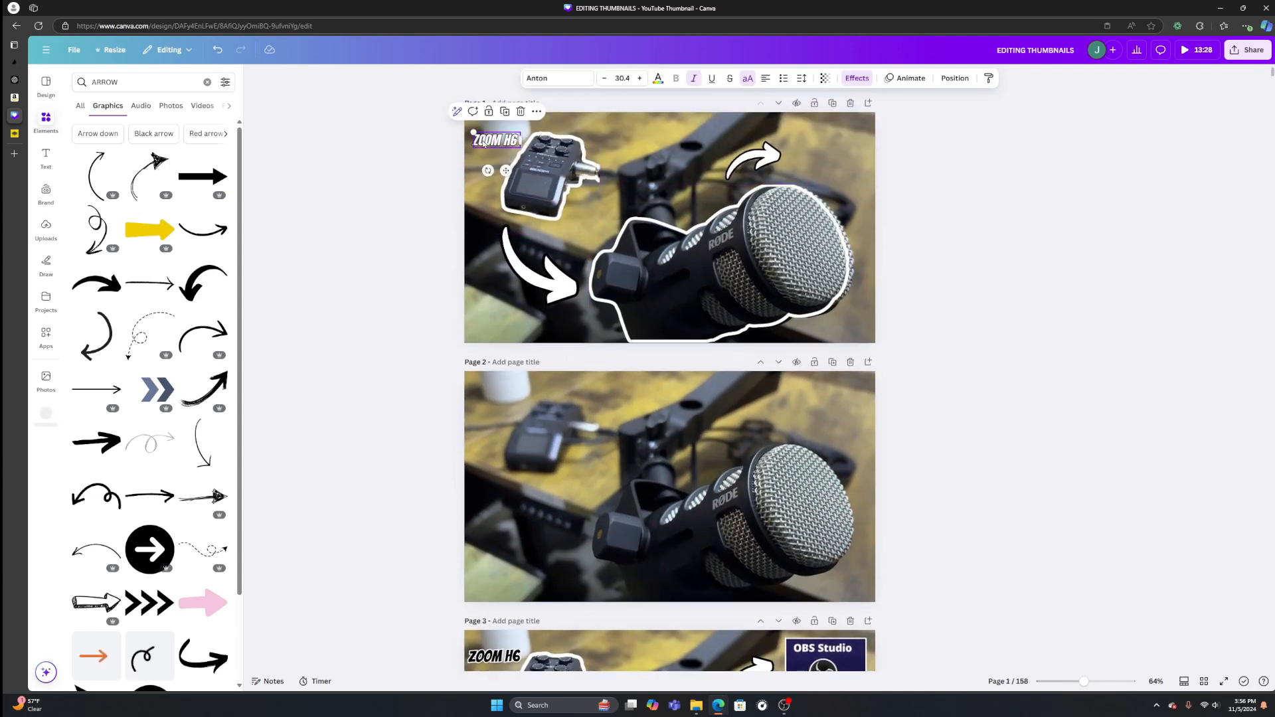
pyautogui.press('Delete')
pyautogui.rightClick(499, 138)
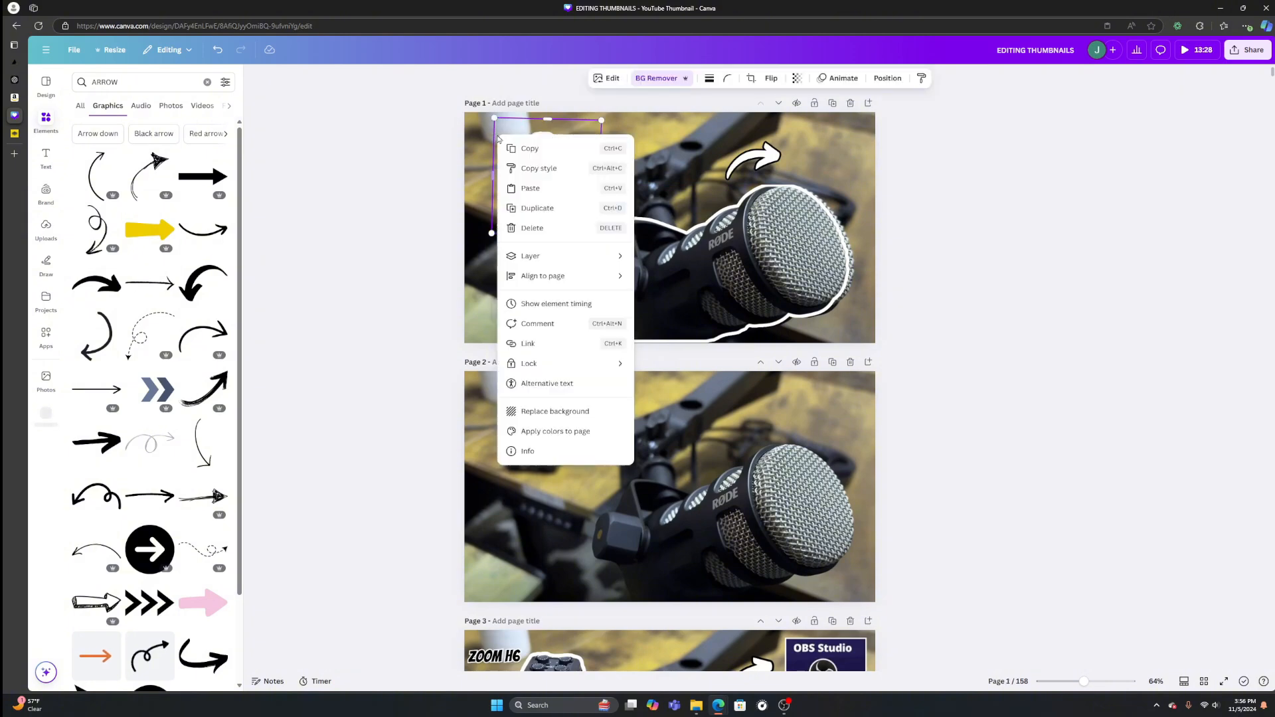
pyautogui.click(666, 141)
pyautogui.rightClick(666, 141)
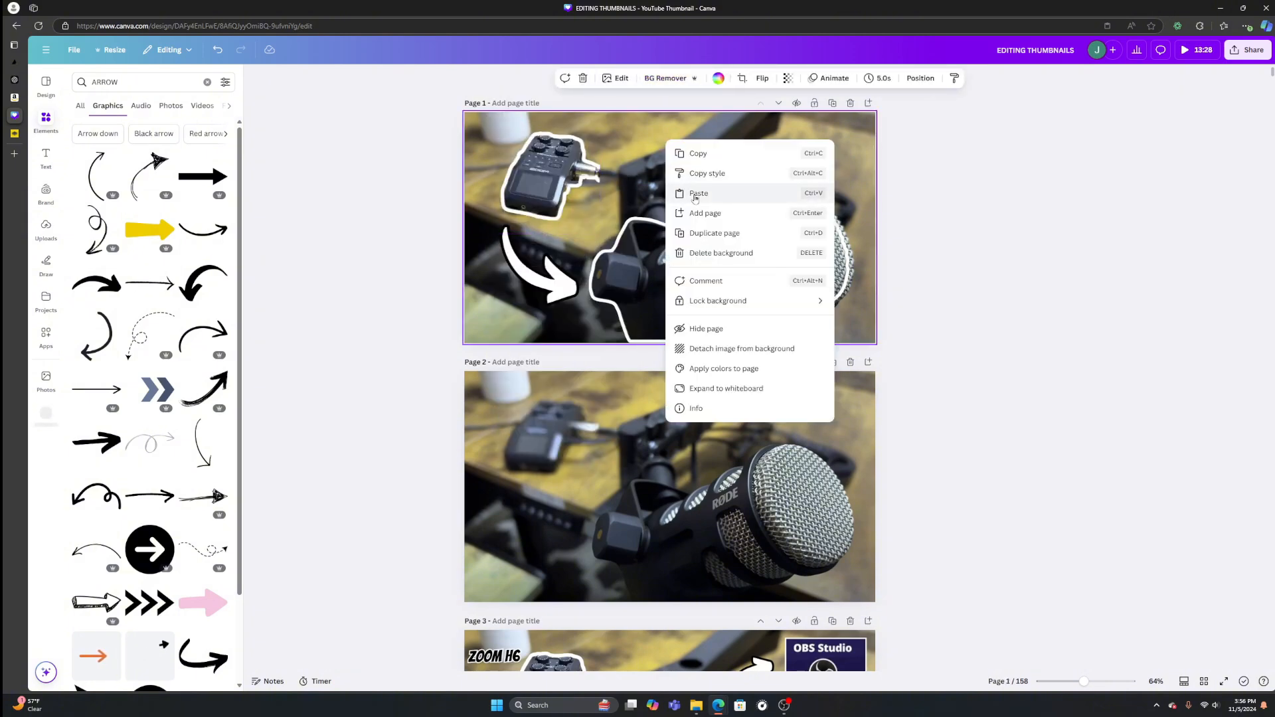
pyautogui.click(718, 193)
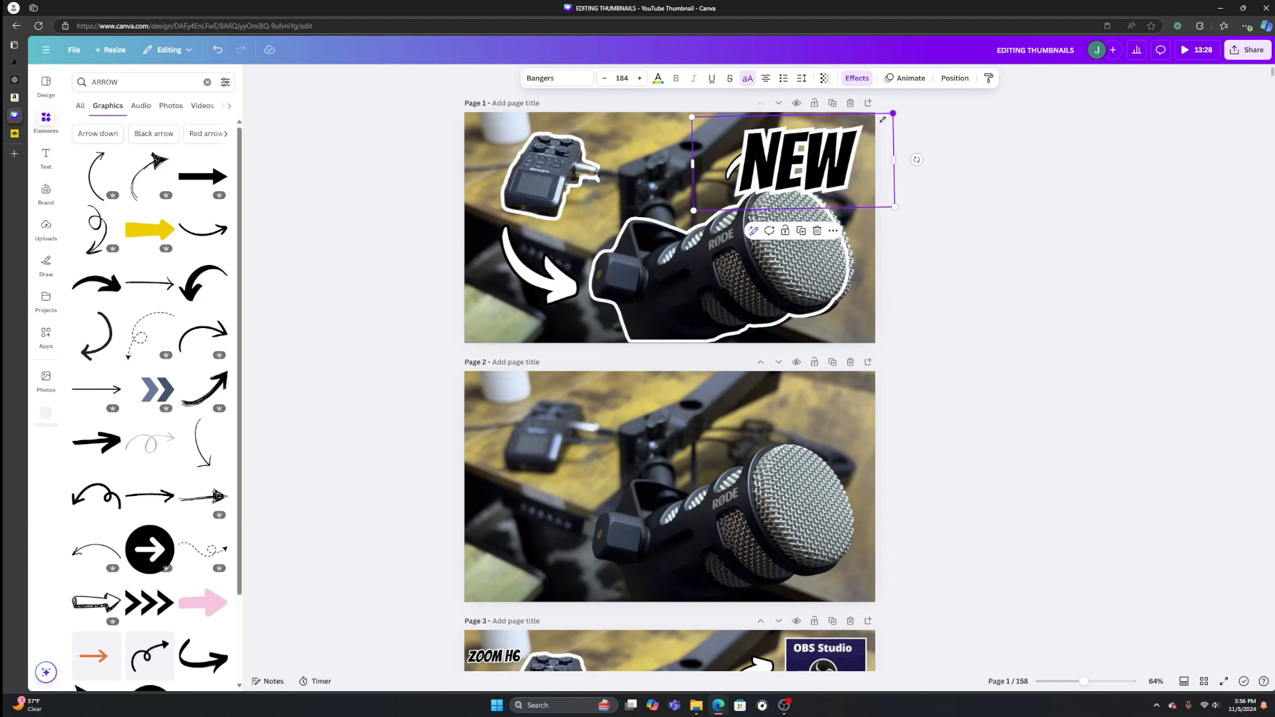
# Shrink the pasted NEW title, replace its wording with ZOOM H6 and widen its text box to fit one line
pyautogui.moveTo(884, 119); pyautogui.dragTo(779, 170)
pyautogui.doubleClick(743, 188)
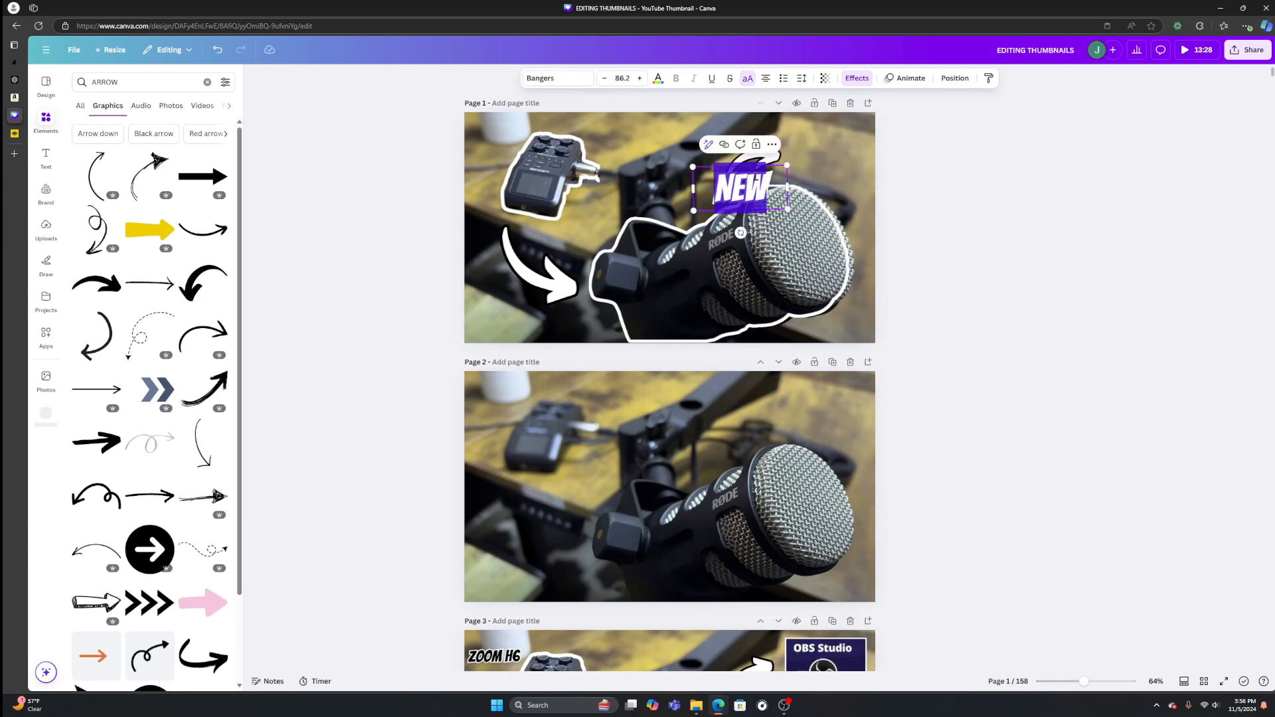
pyautogui.write('ZOOM H6')
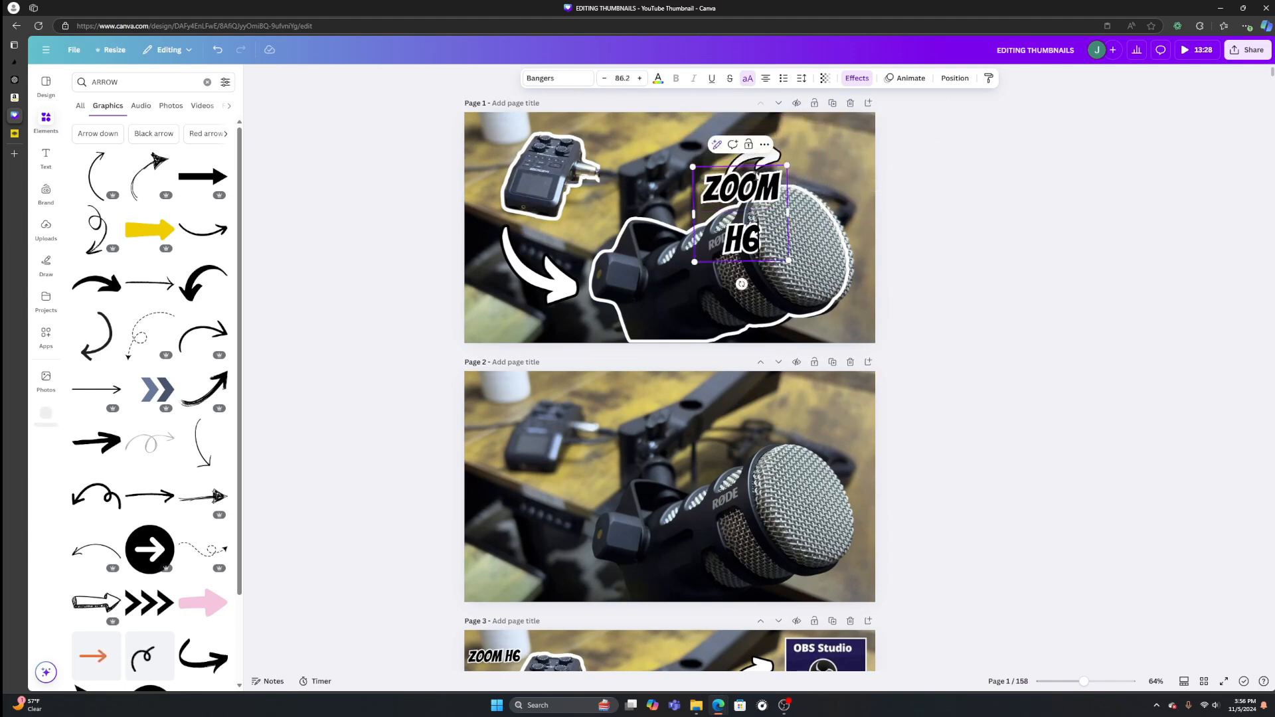
pyautogui.moveTo(789, 213); pyautogui.dragTo(841, 214)
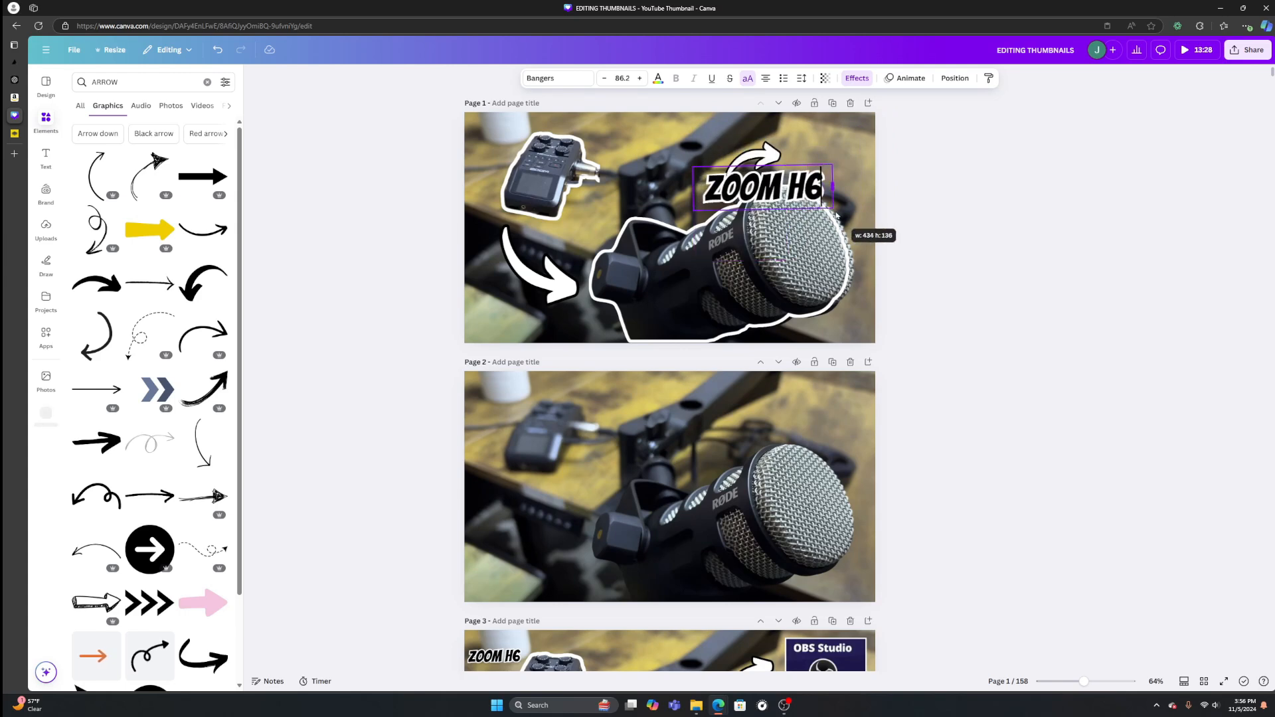
# Shrink the black ZOOM H6 label to about size 39 and place it beside the recorder in page 1's upper-left corner
pyautogui.moveTo(691, 166); pyautogui.dragTo(509, 181)
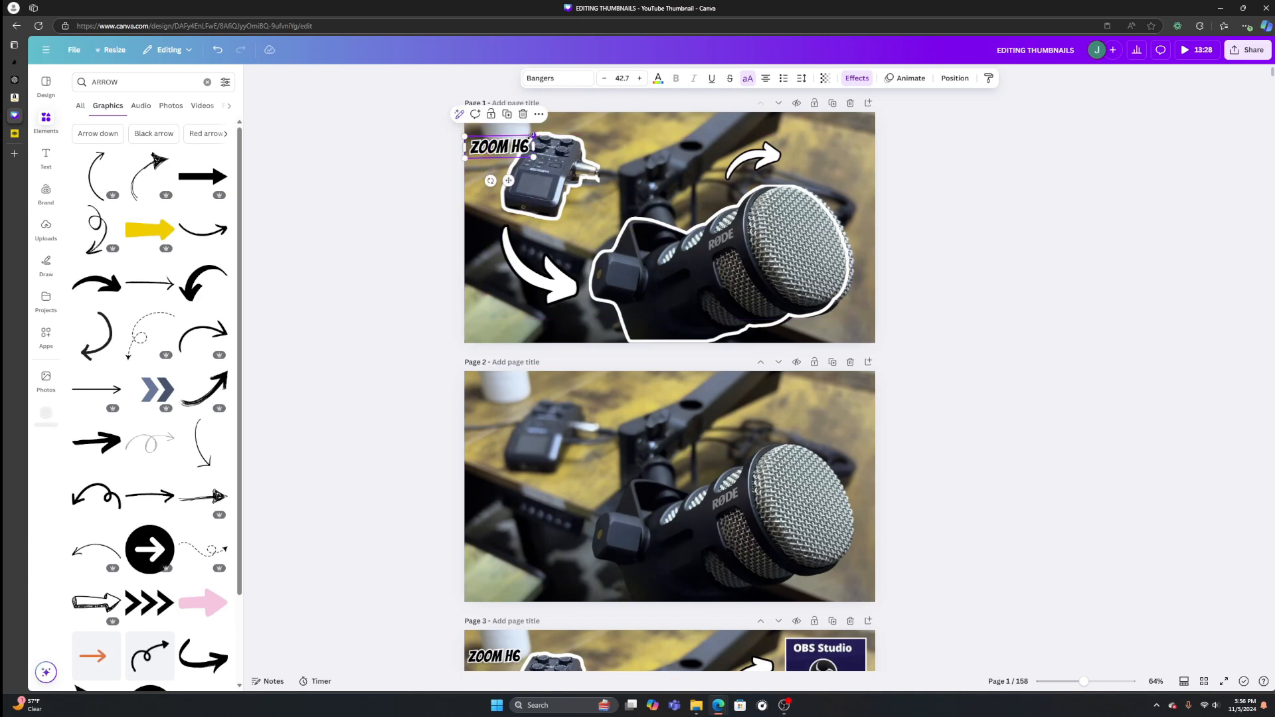
pyautogui.moveTo(532, 136); pyautogui.dragTo(501, 171)
pyautogui.click(1138, 264)
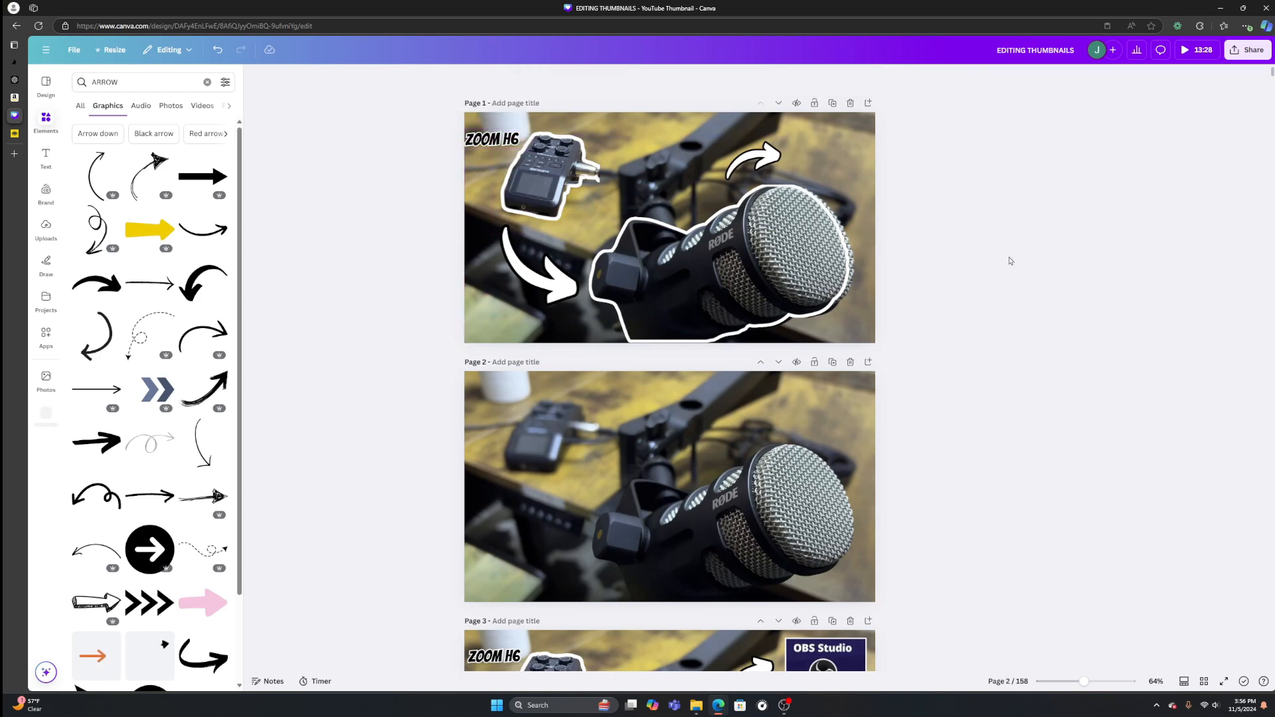
# Duplicate the ZOOM H6 label and move the copy just above the microphone cutout on page 1
pyautogui.click(494, 142)
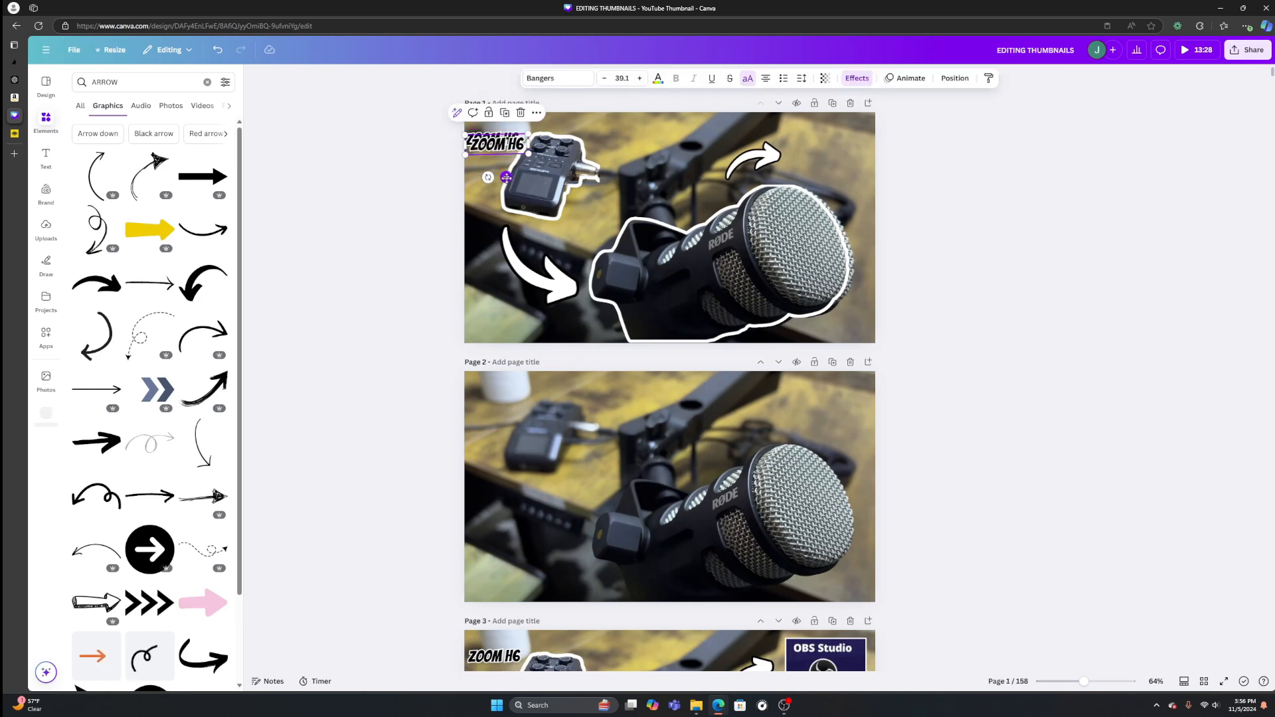
pyautogui.click(502, 108)
pyautogui.moveTo(545, 201); pyautogui.dragTo(707, 236)
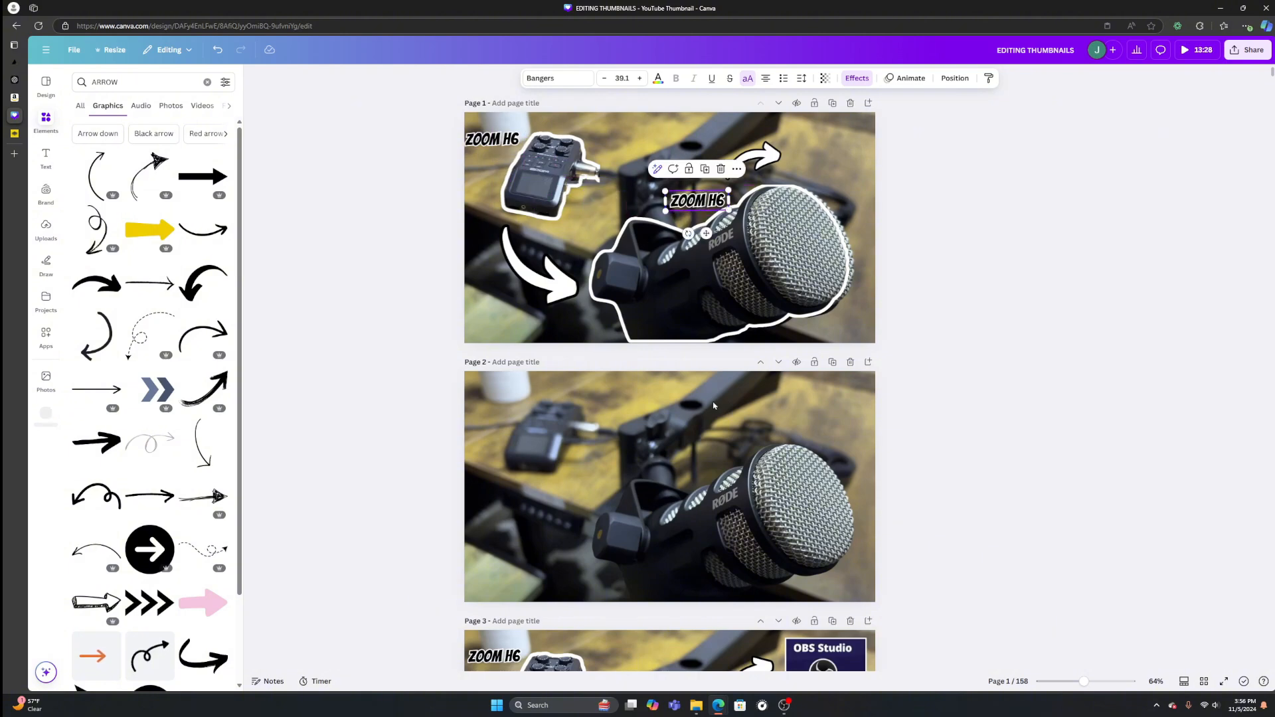
# Replace the wording of the duplicated label above the microphone with POD MIC
pyautogui.scroll(-3, 704, 372)
pyautogui.scroll(3, 701, 568)
pyautogui.click(698, 201)
pyautogui.click(709, 200)
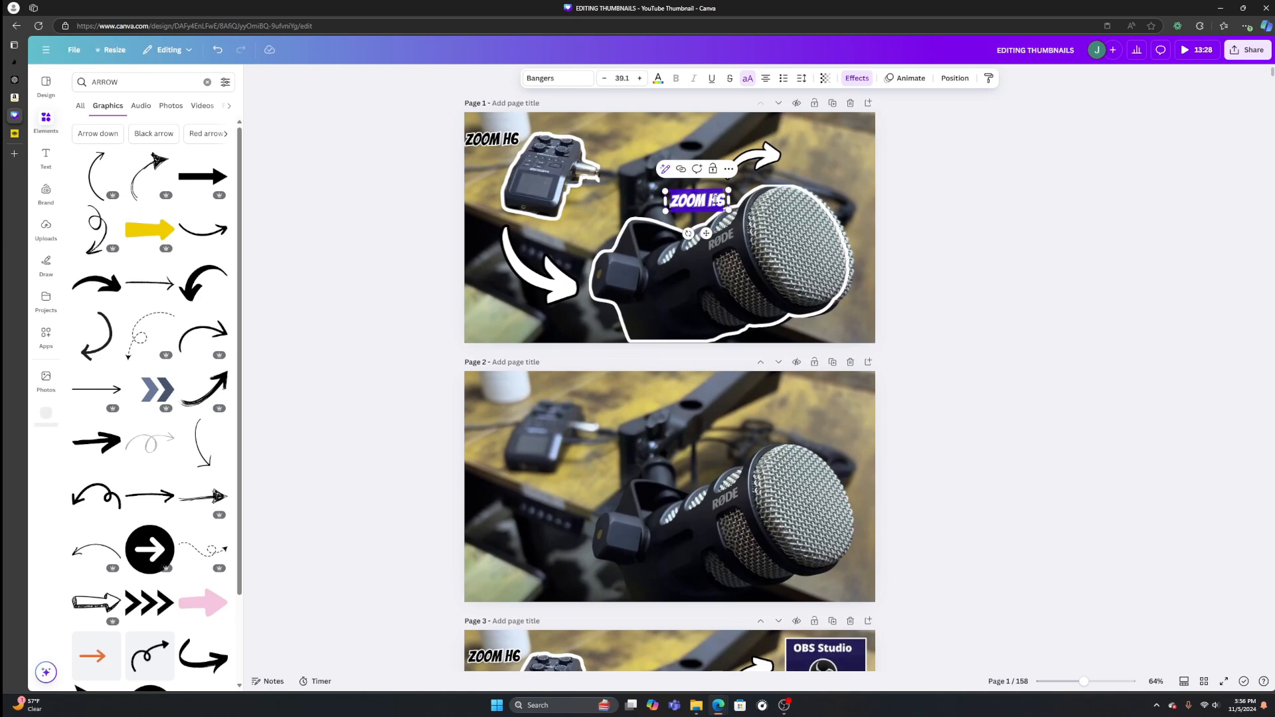
pyautogui.write('POD')
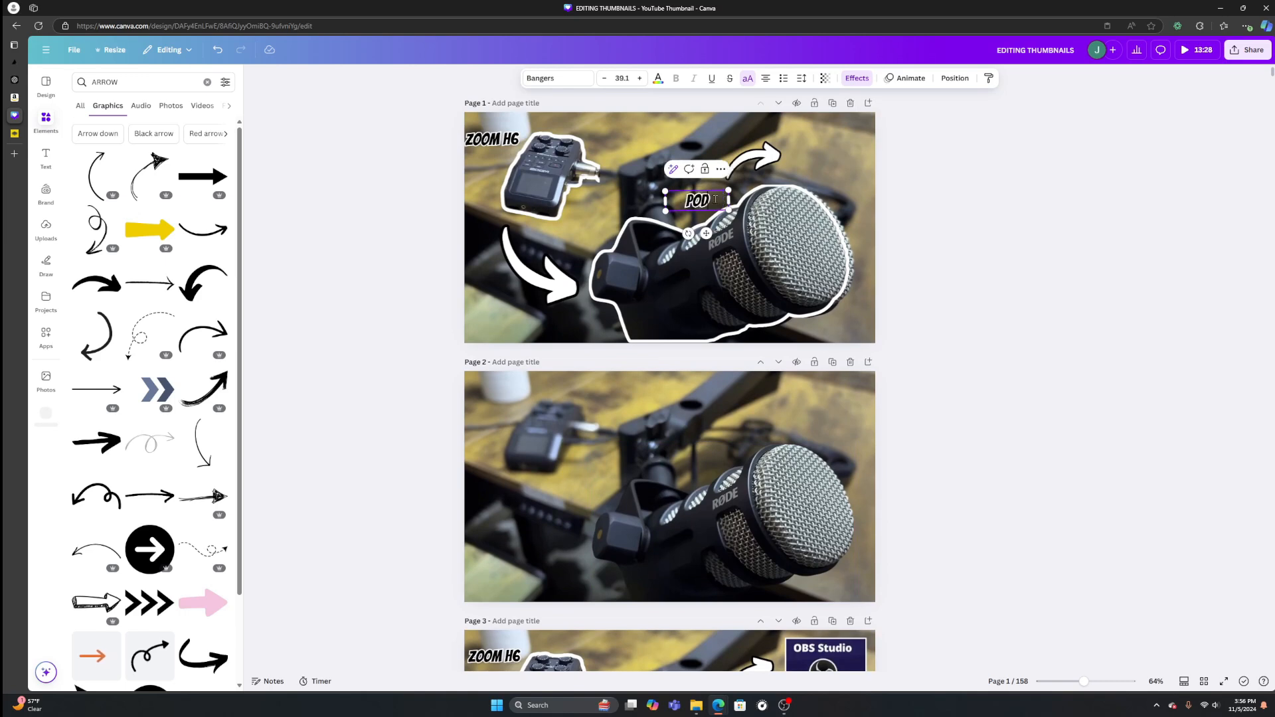
pyautogui.write(' MIC')
pyautogui.press('Escape')
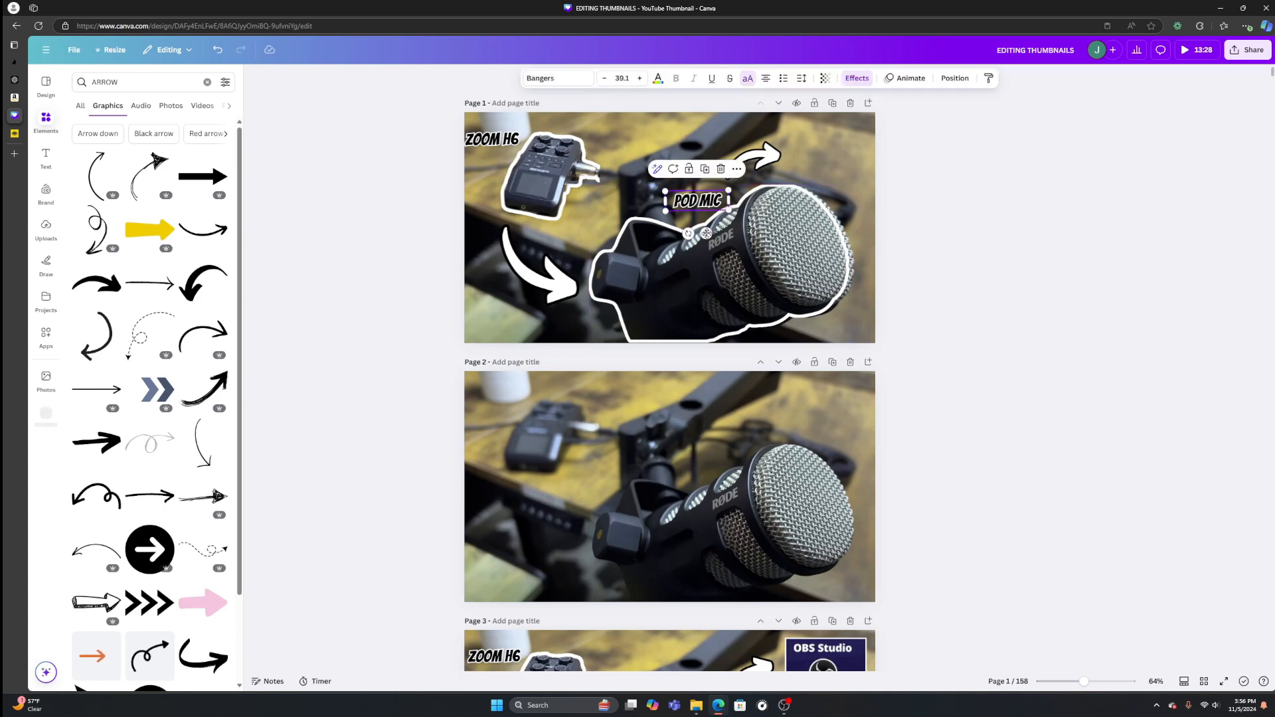
# Tilt the POD MIC label upward to follow the microphone's slanted upper edge, as in the page 3 example
pyautogui.moveTo(688, 233); pyautogui.dragTo(693, 596)
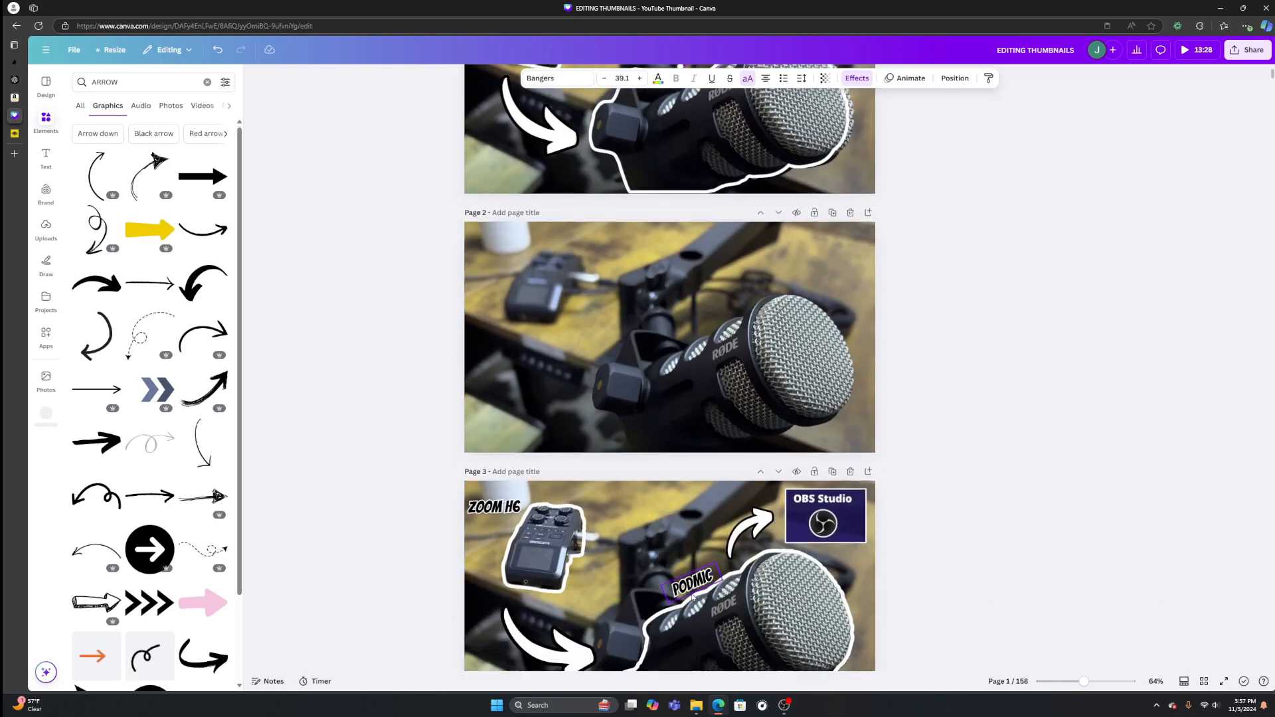
pyautogui.hotkey('ctrl', 'z')
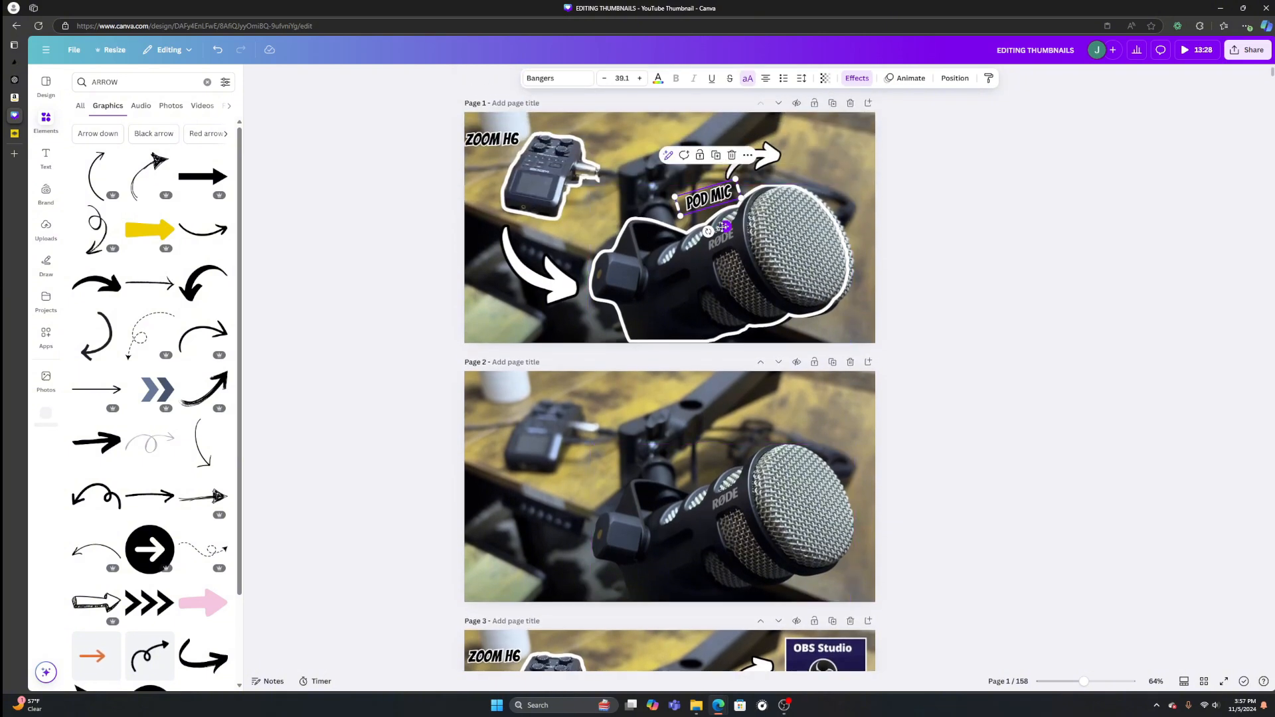
# Fine-tune the tilt of the POD MIC label above the microphone on page 1
pyautogui.moveTo(709, 231)
pyautogui.mouseDown()
pyautogui.moveTo(719, 244)
pyautogui.moveTo(717, 232)
pyautogui.mouseUp()
pyautogui.click(1097, 289)
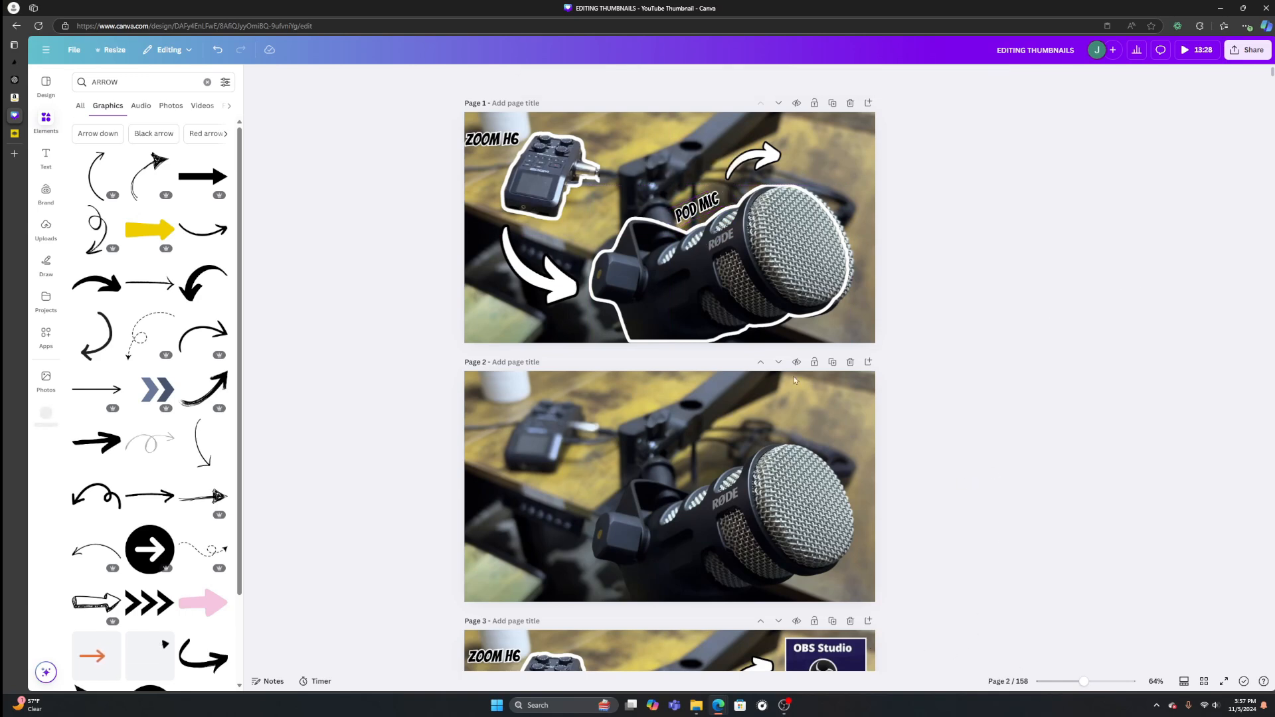
# Find the OBS Studio logo image on page 70 among the older thumbnails and copy it
pyautogui.scroll(-3, 827, 444)
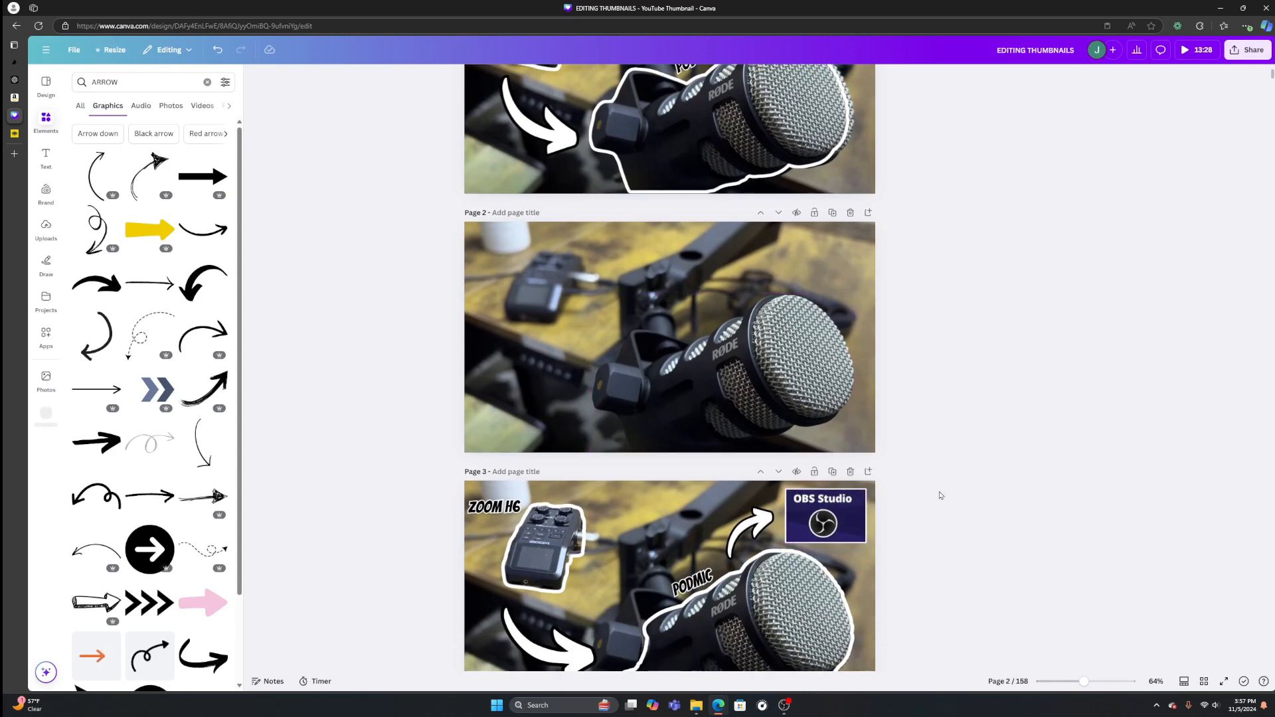
pyautogui.moveTo(1085, 685); pyautogui.dragTo(1072, 683)
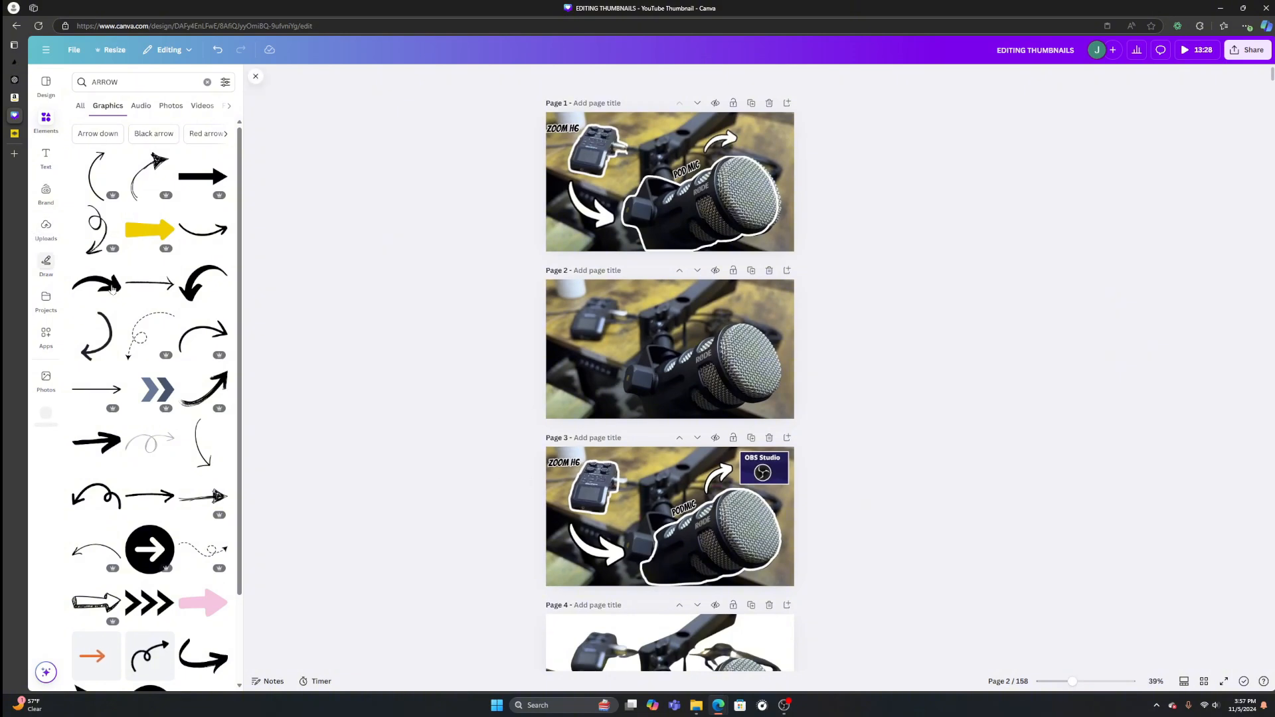
pyautogui.moveTo(1074, 686); pyautogui.dragTo(1057, 683)
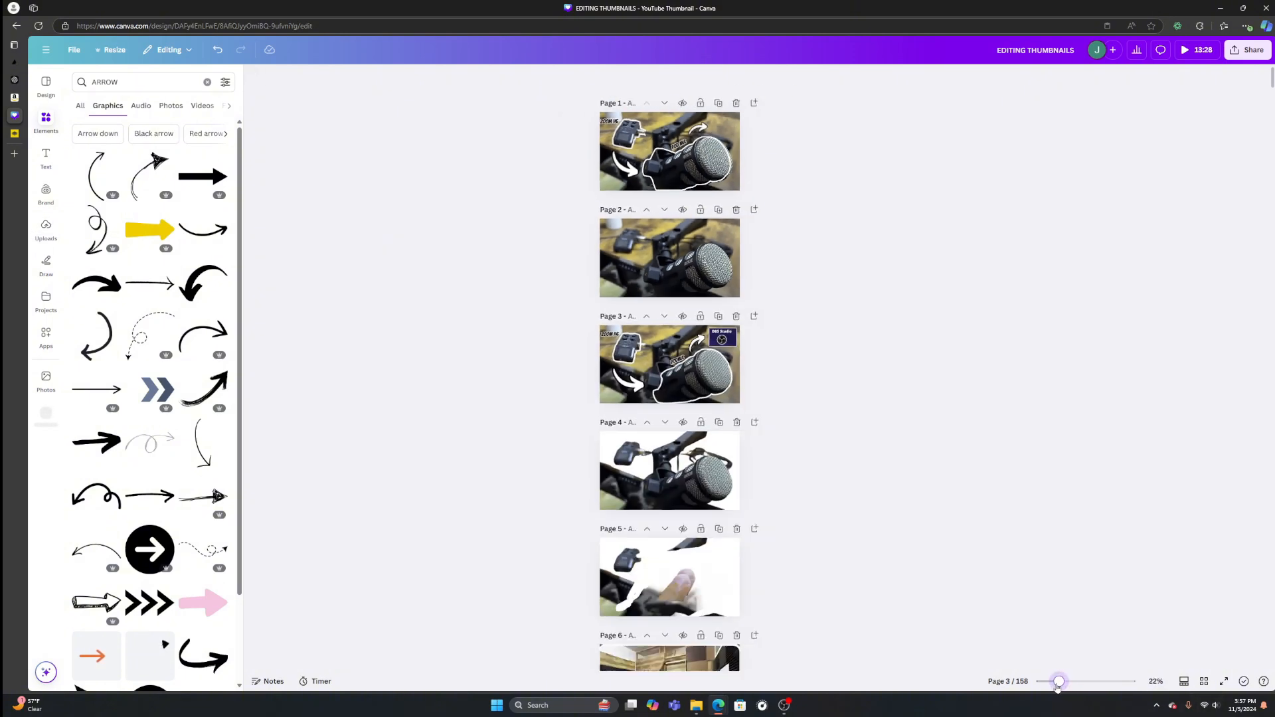
pyautogui.scroll(-15, 794, 484)
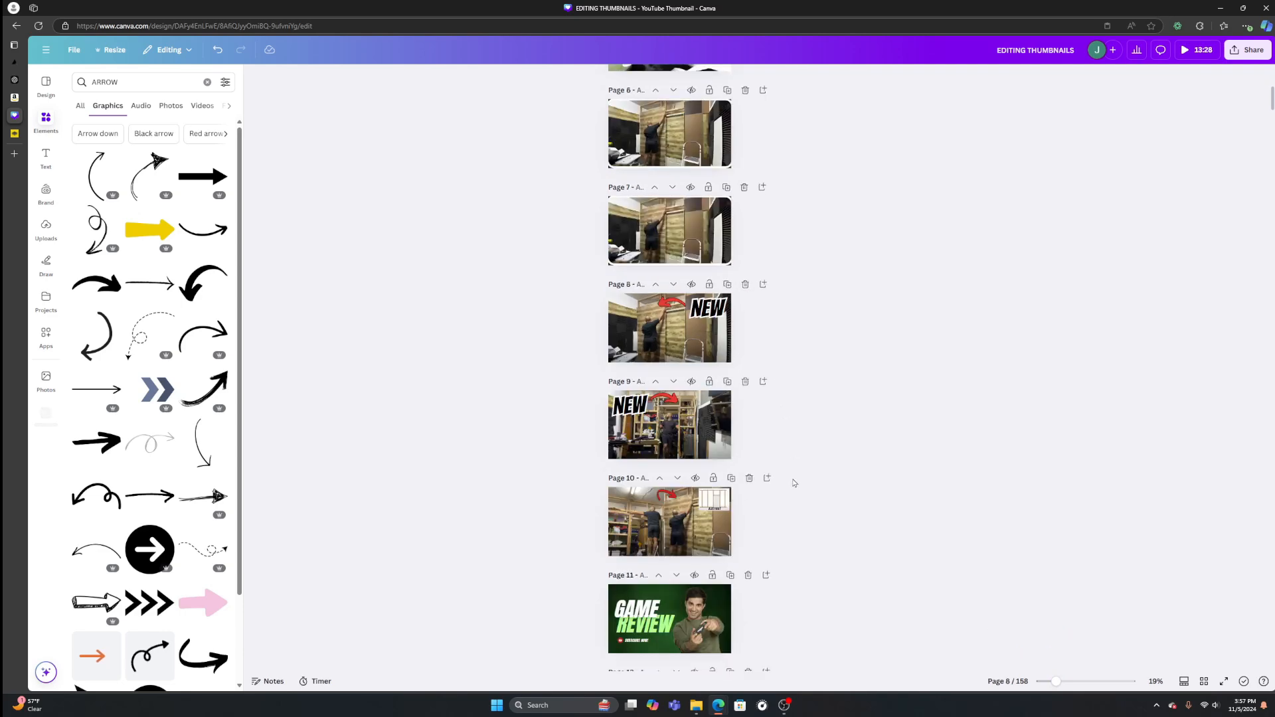
pyautogui.scroll(-20, 794, 484)
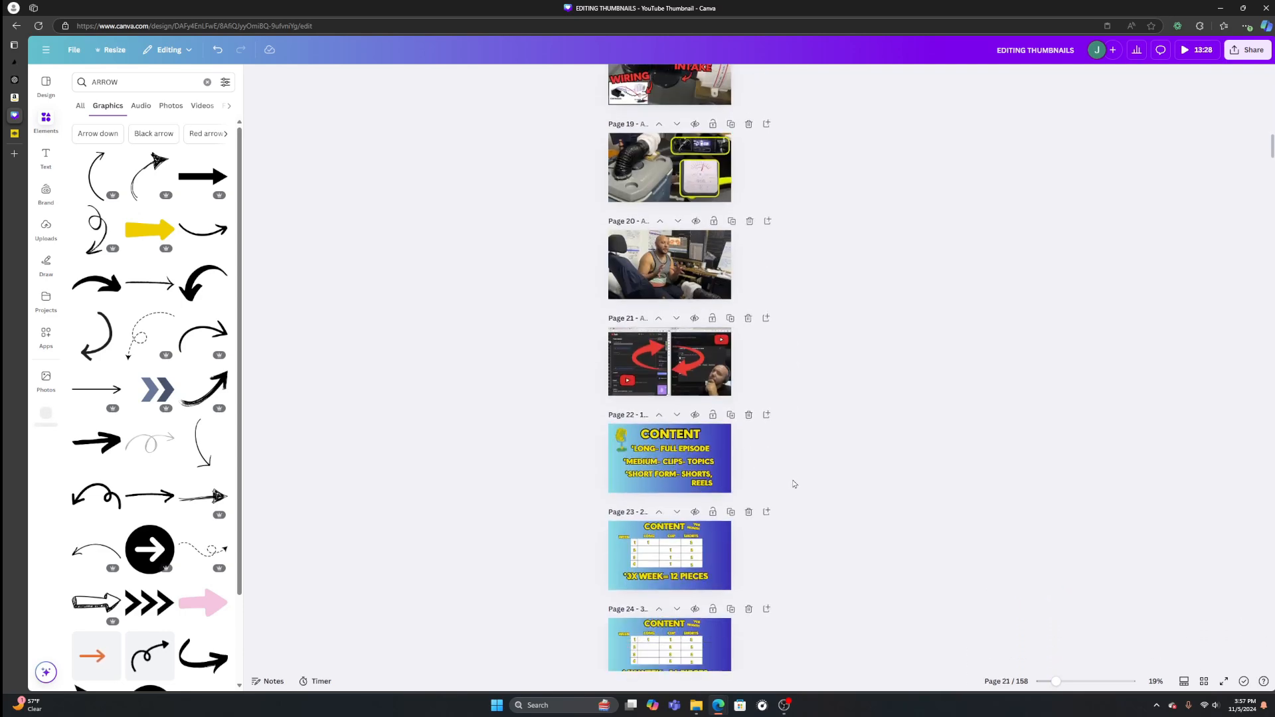
pyautogui.scroll(-8, 794, 484)
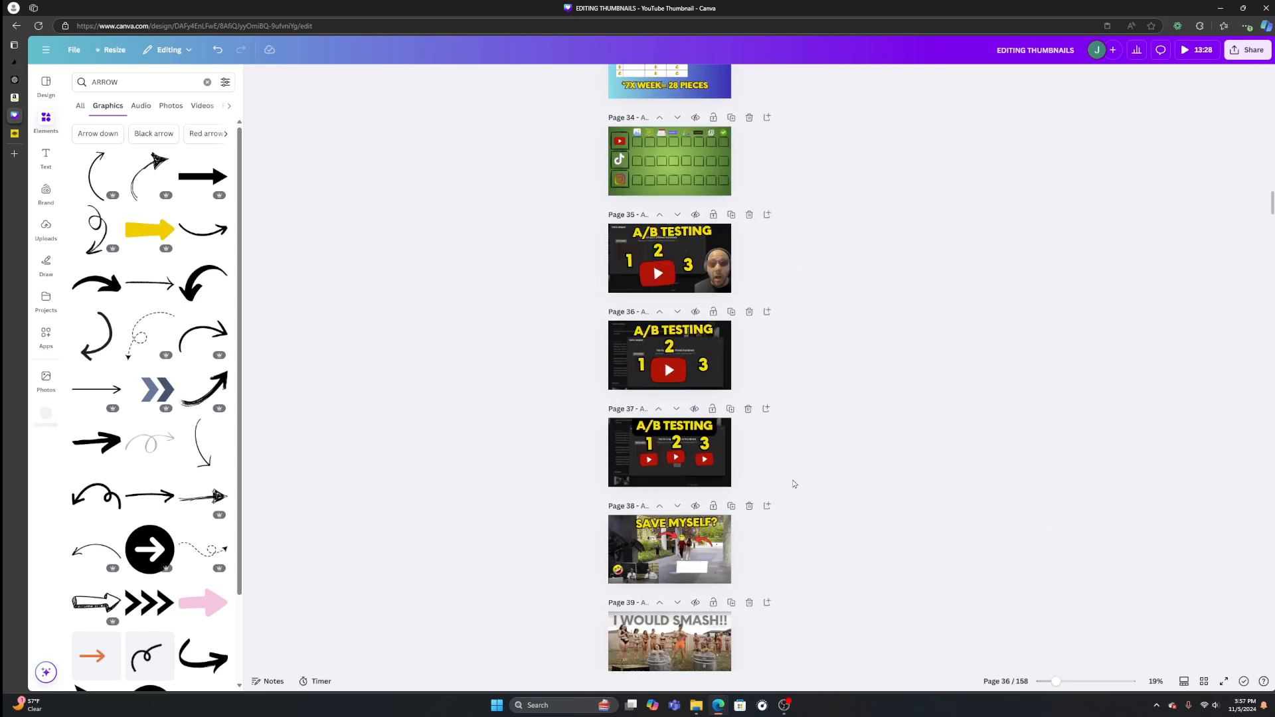
pyautogui.scroll(-15, 801, 461)
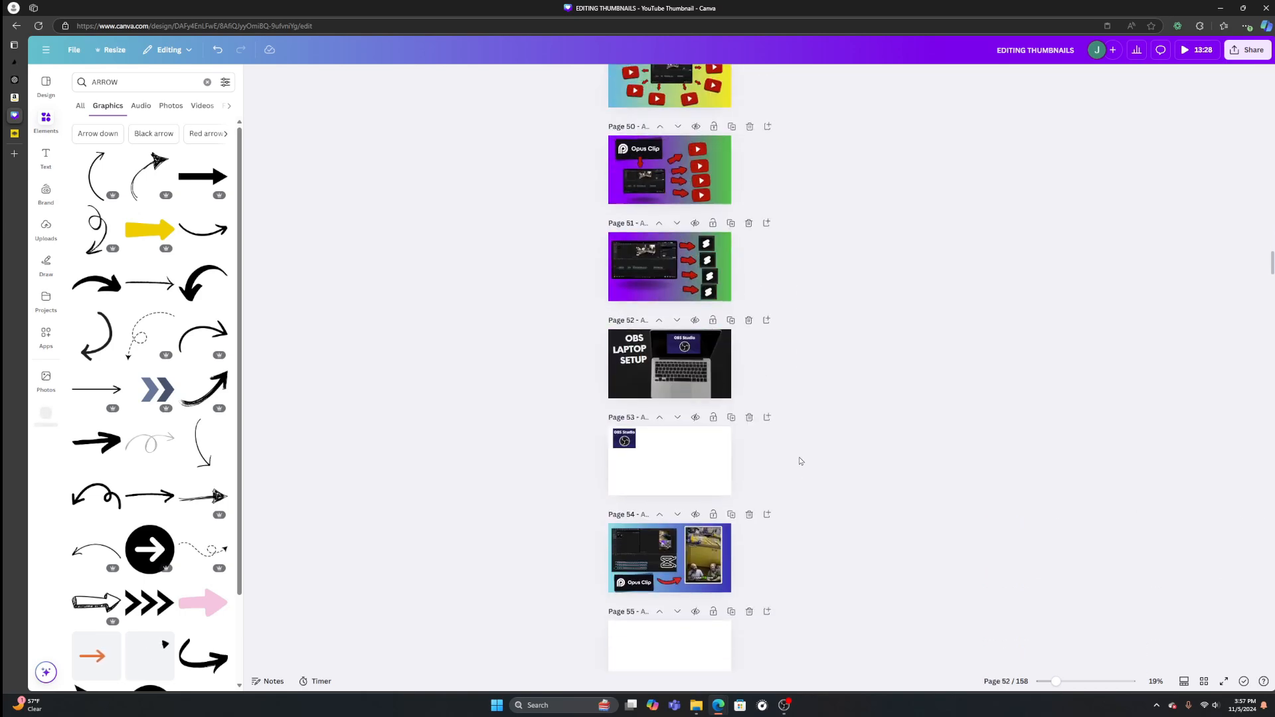
pyautogui.scroll(-6, 800, 461)
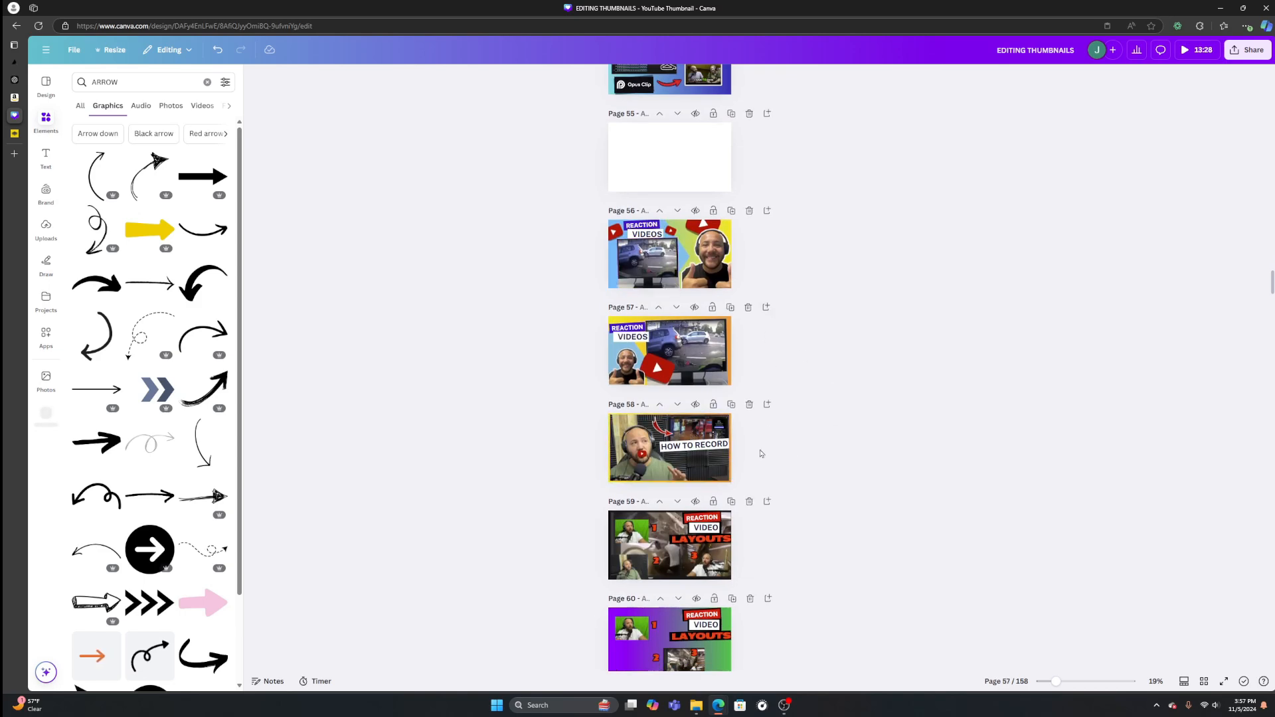
pyautogui.scroll(-3, 757, 455)
pyautogui.scroll(-6, 745, 510)
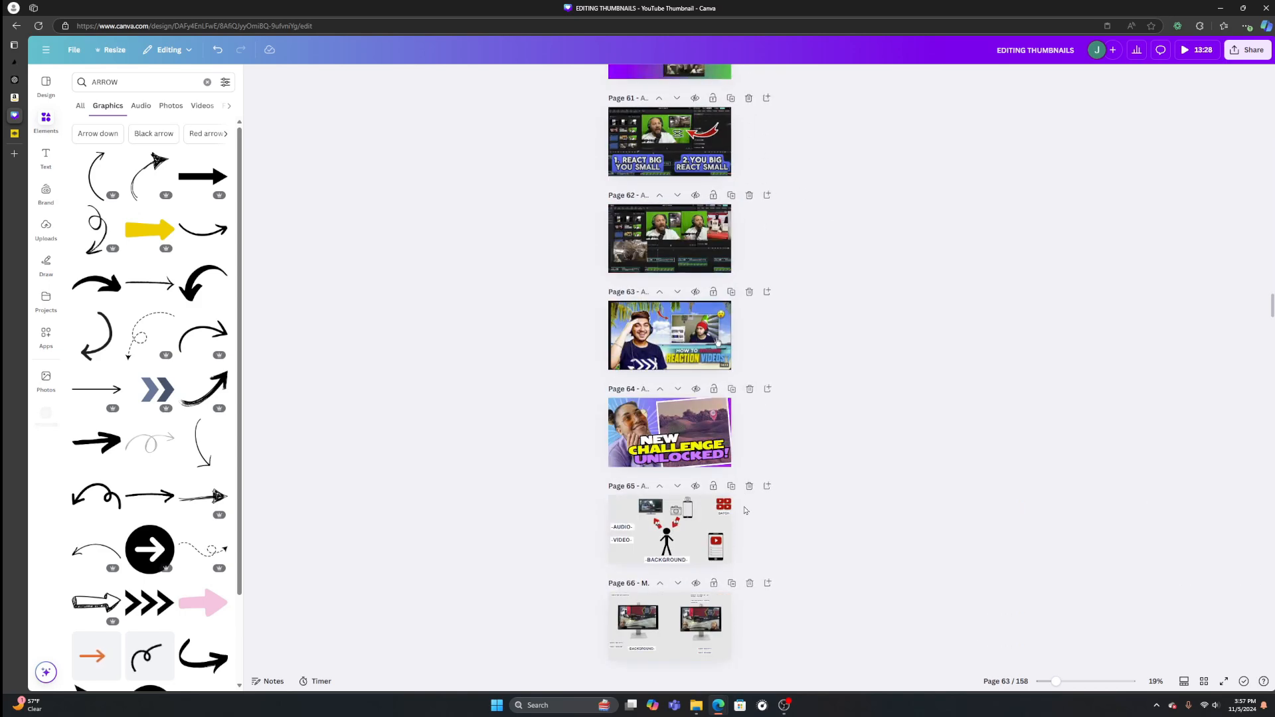
pyautogui.scroll(-7, 745, 510)
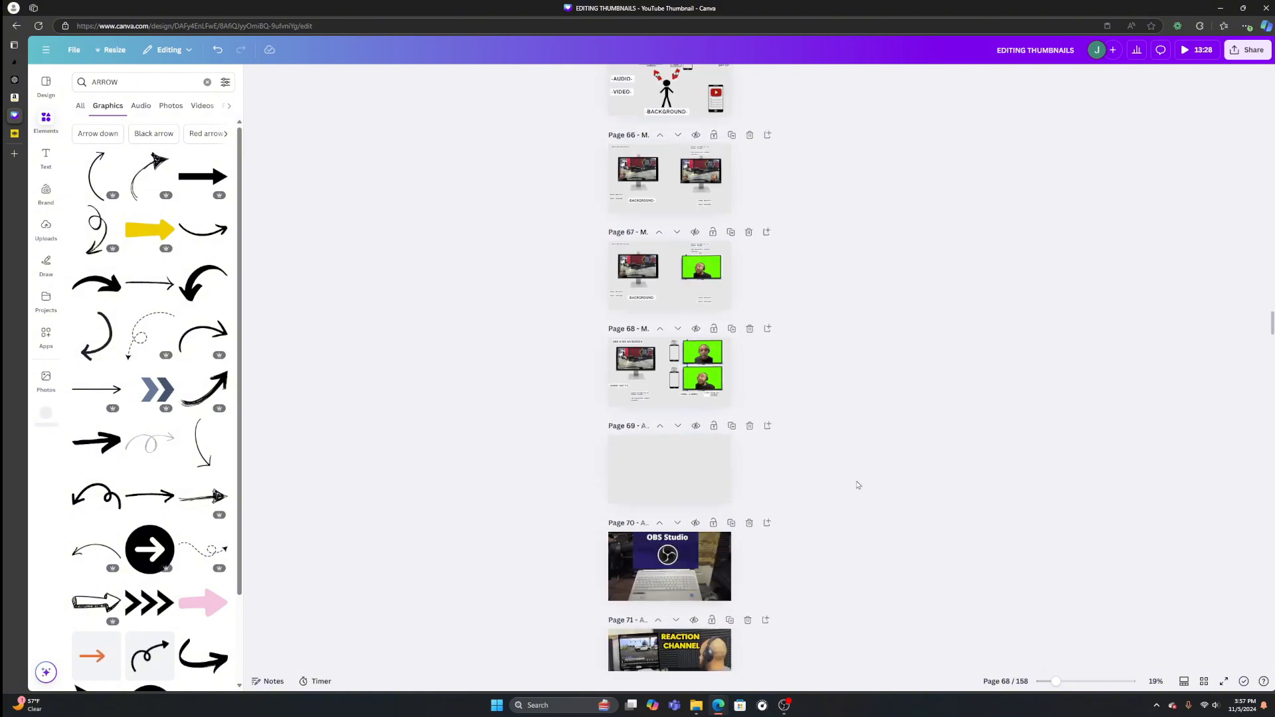
pyautogui.scroll(-2, 856, 485)
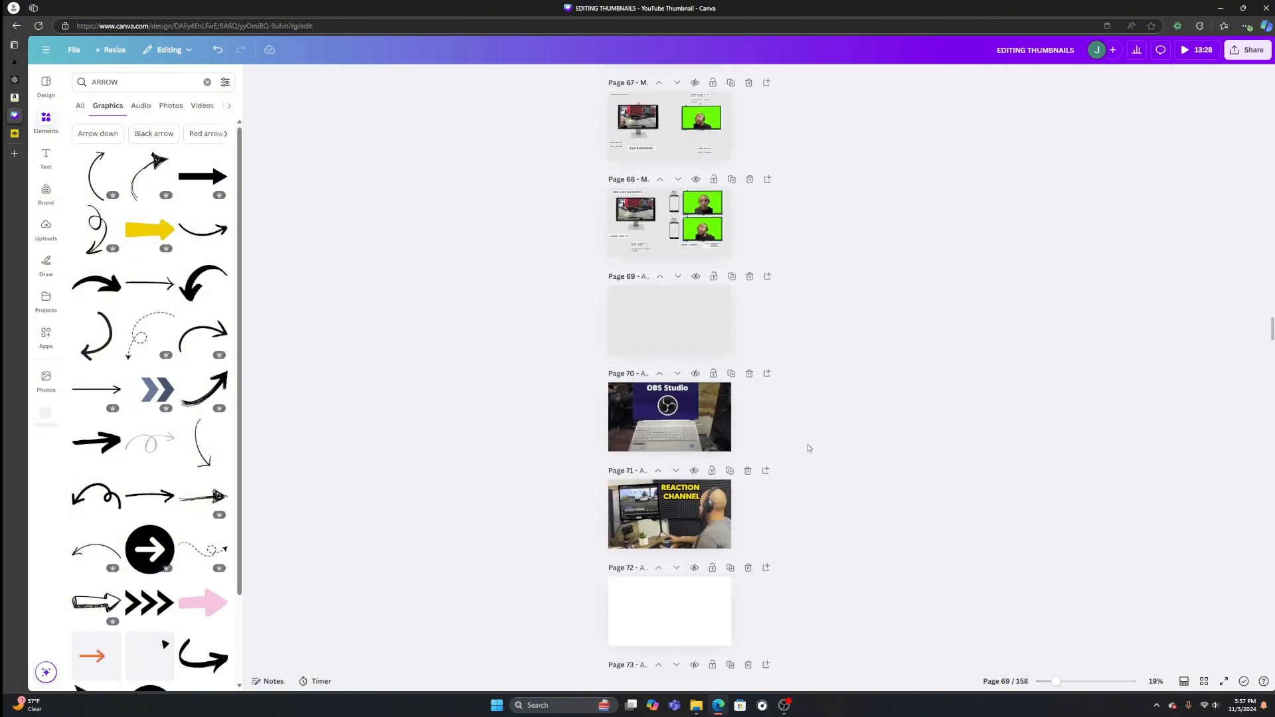
pyautogui.click(671, 407)
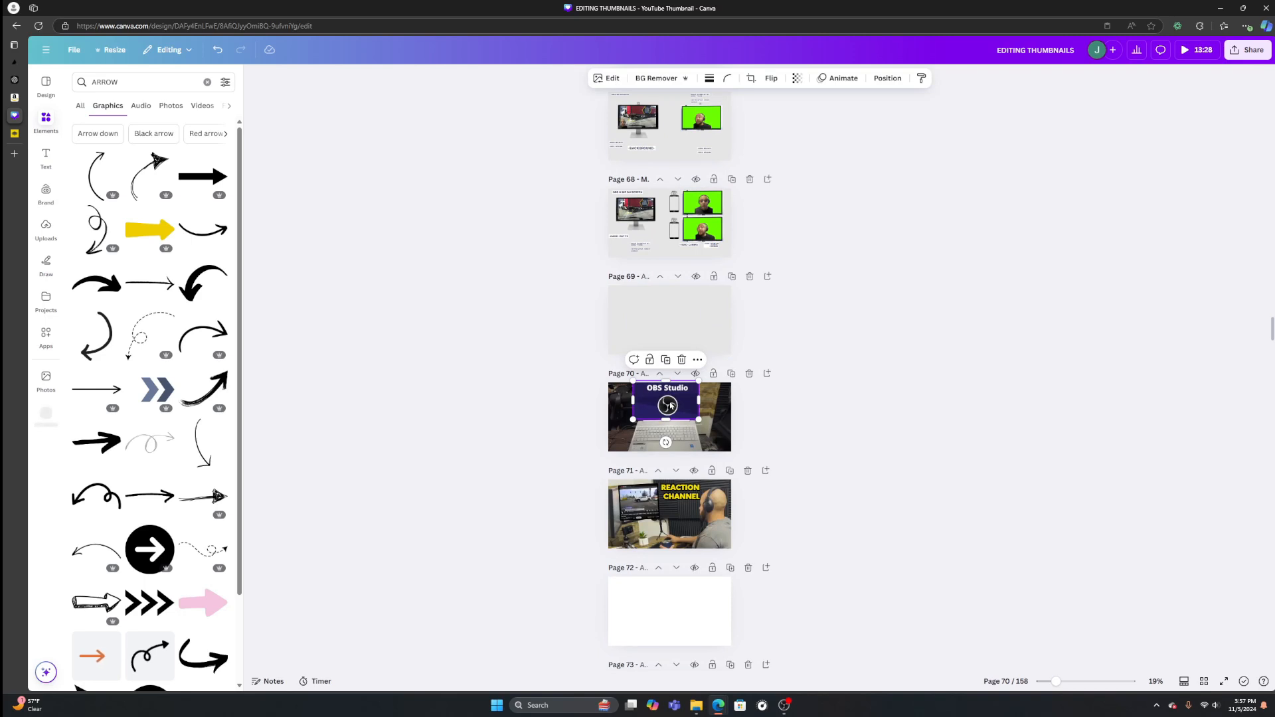
pyautogui.rightClick(671, 405)
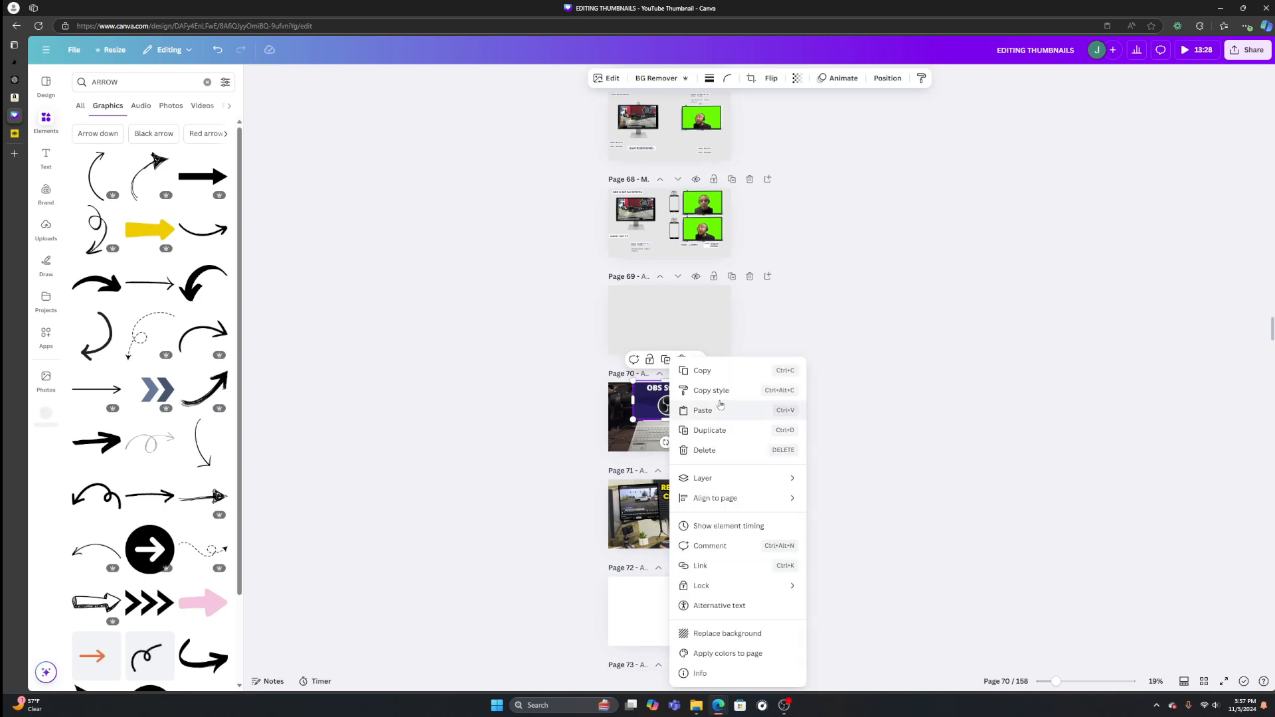
pyautogui.click(751, 376)
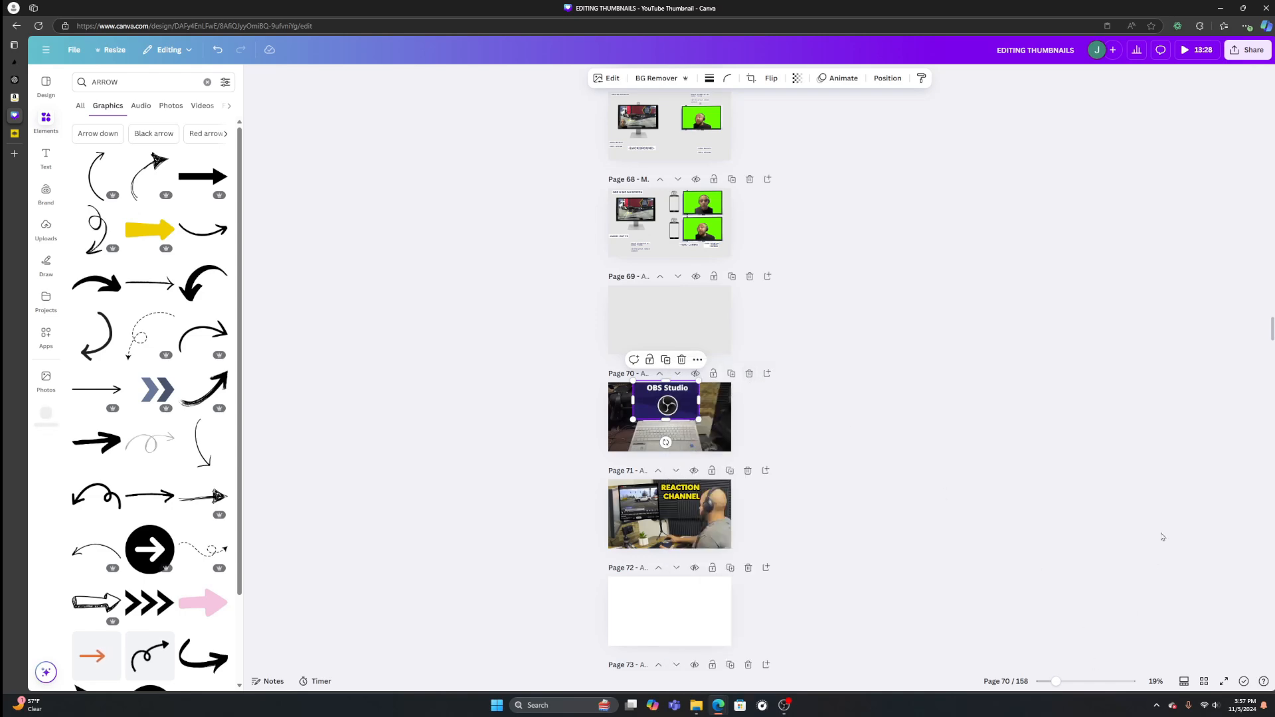
# Paste the copied OBS Studio image onto page 1
pyautogui.scroll(7, 1160, 534)
pyautogui.scroll(4, 1091, 410)
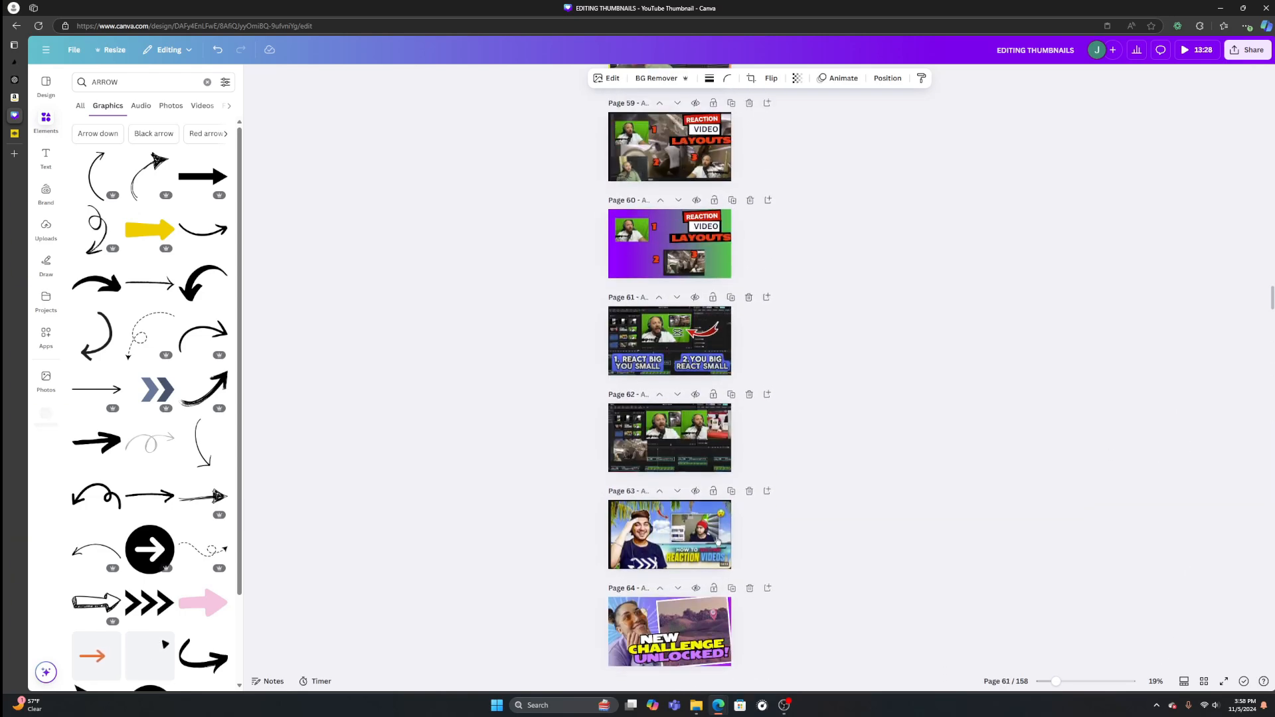
pyautogui.moveTo(1273, 301); pyautogui.dragTo(1274, 75)
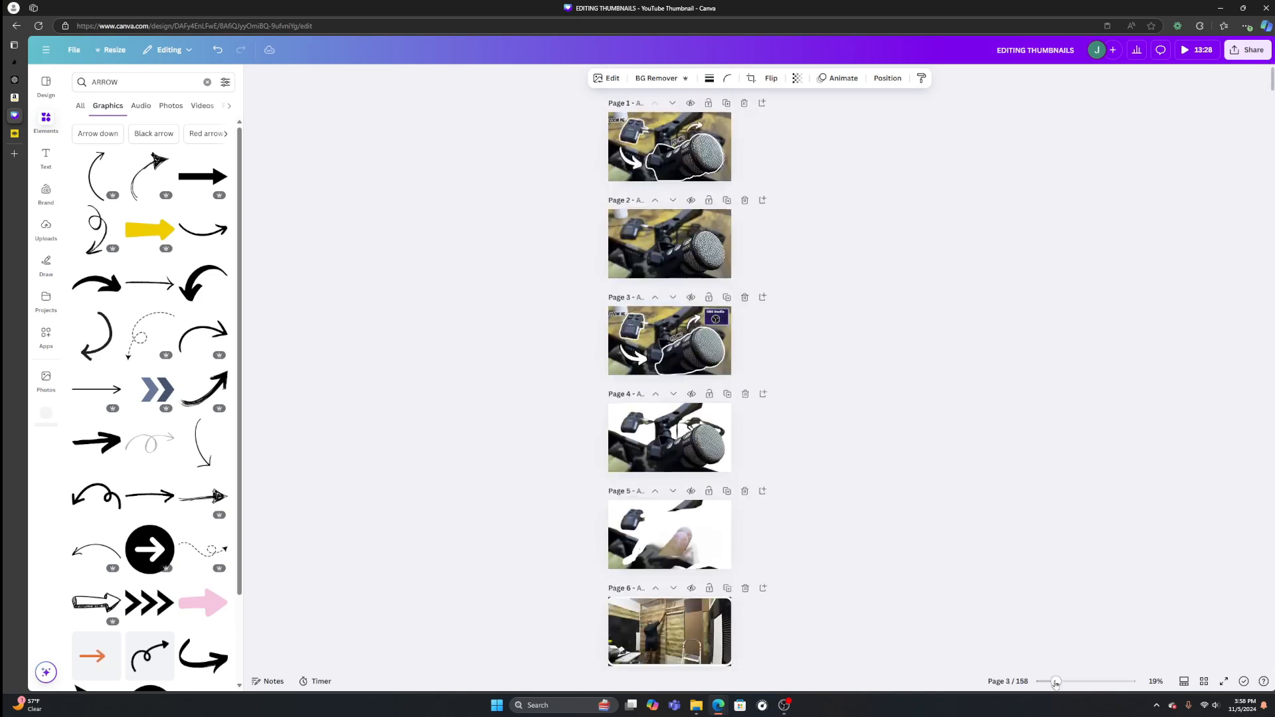
pyautogui.moveTo(1056, 685); pyautogui.dragTo(1081, 683)
pyautogui.scroll(-1, 707, 431)
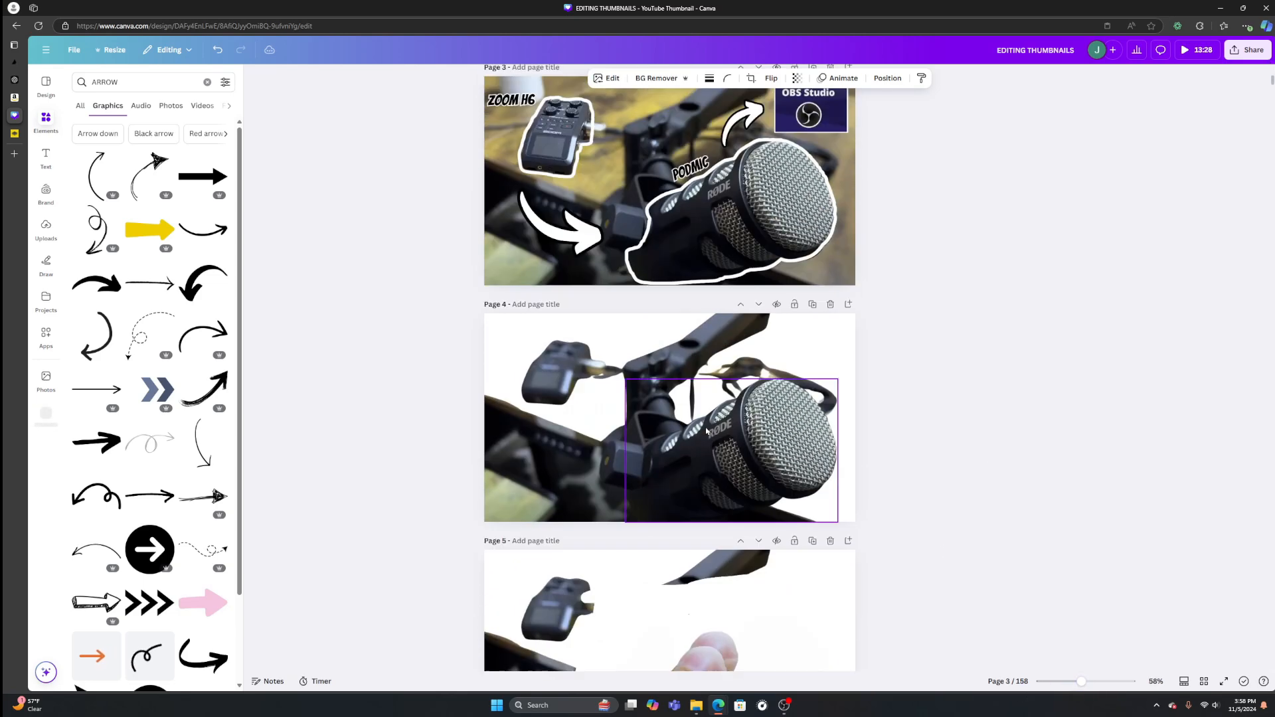
pyautogui.scroll(5, 706, 431)
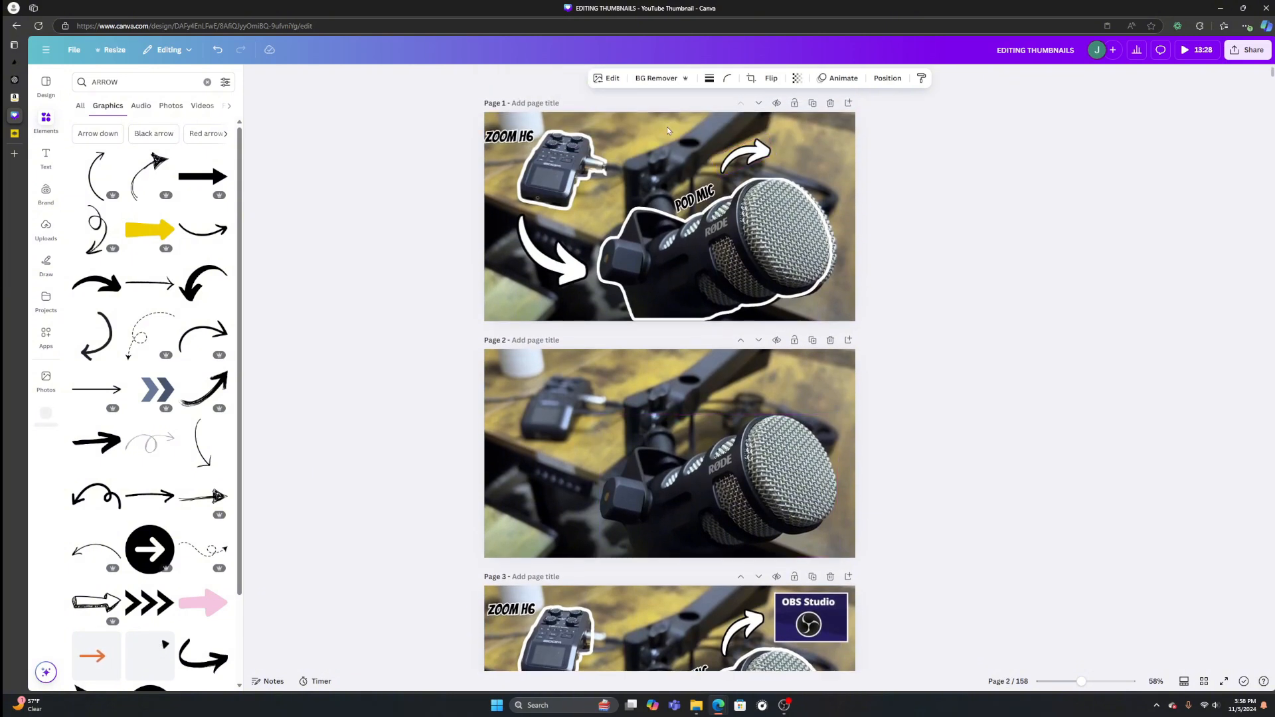
pyautogui.click(669, 131)
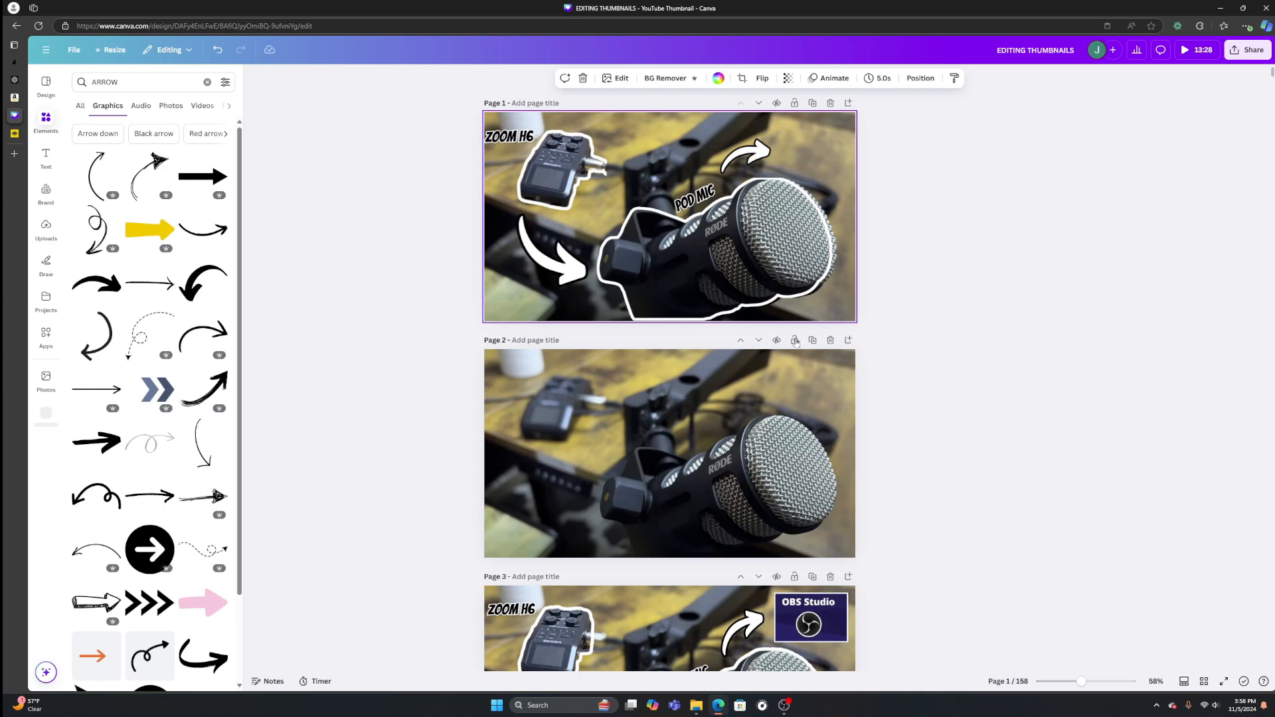
pyautogui.rightClick(661, 132)
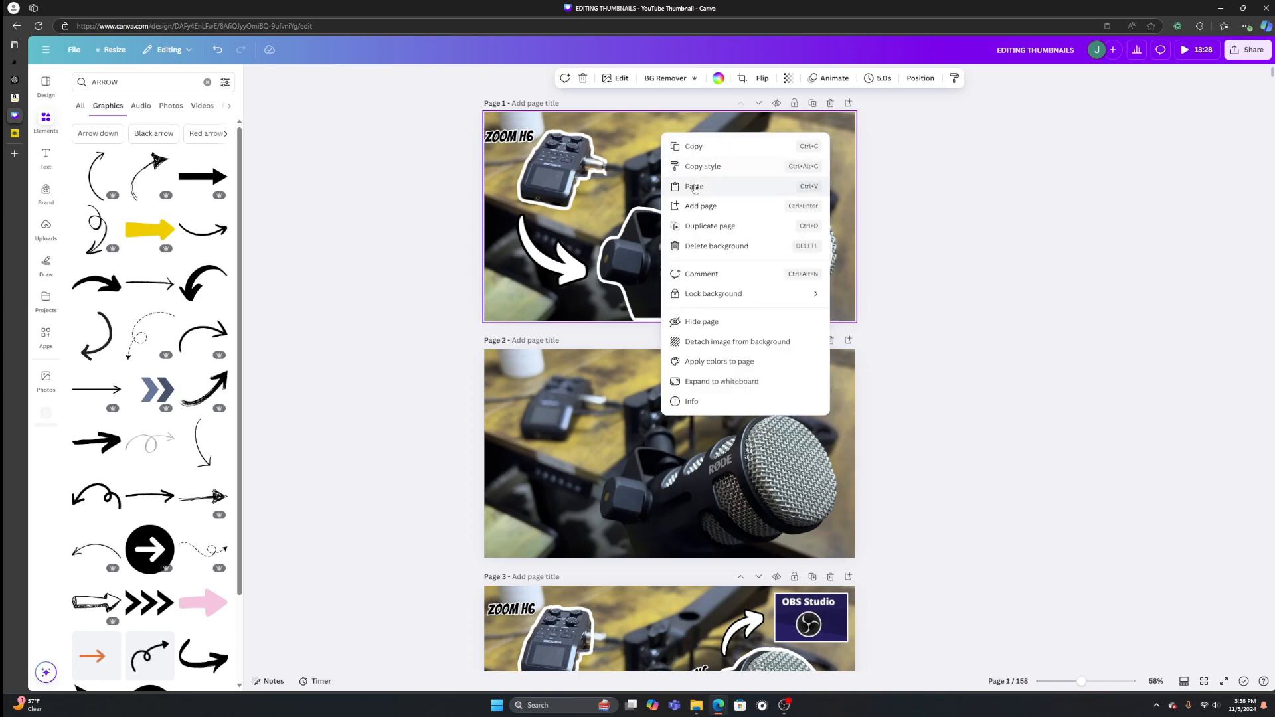
pyautogui.click(717, 189)
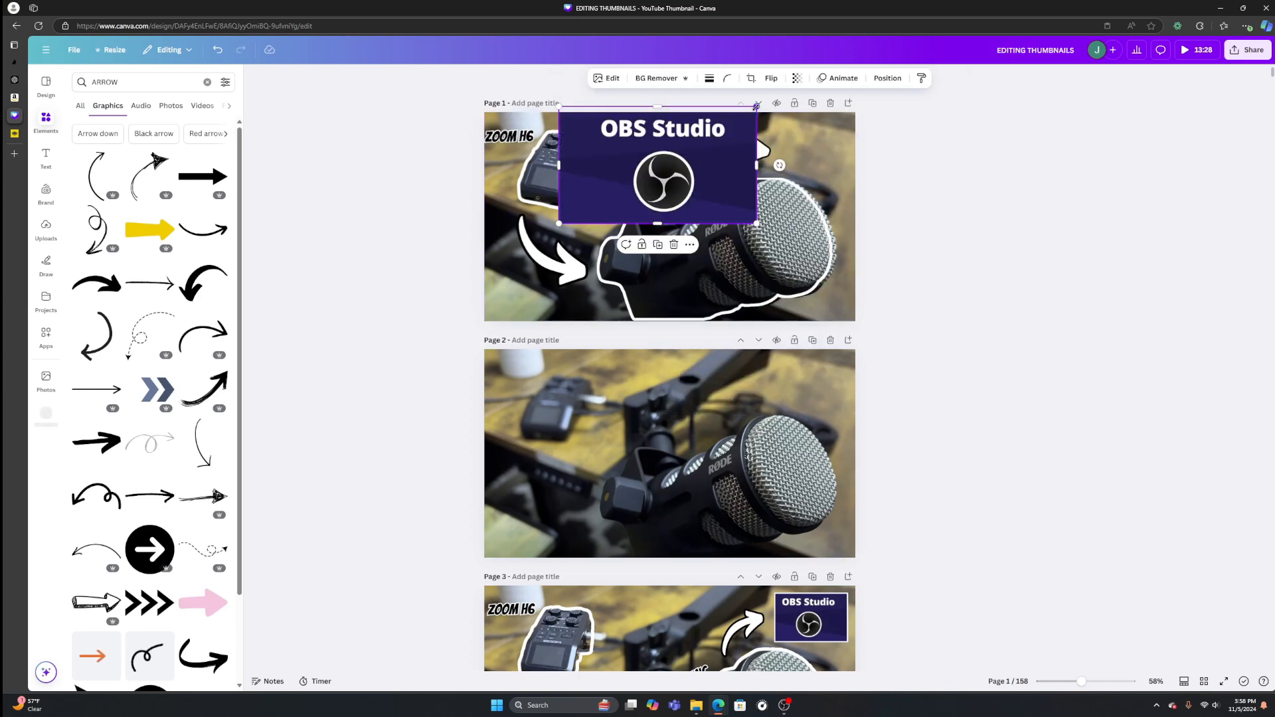
# Shrink and slightly crop the OBS Studio image and place it in page 1's upper-right corner, at the tip of the upper arrow
pyautogui.moveTo(756, 106); pyautogui.dragTo(658, 176)
pyautogui.moveTo(560, 197); pyautogui.dragTo(570, 197)
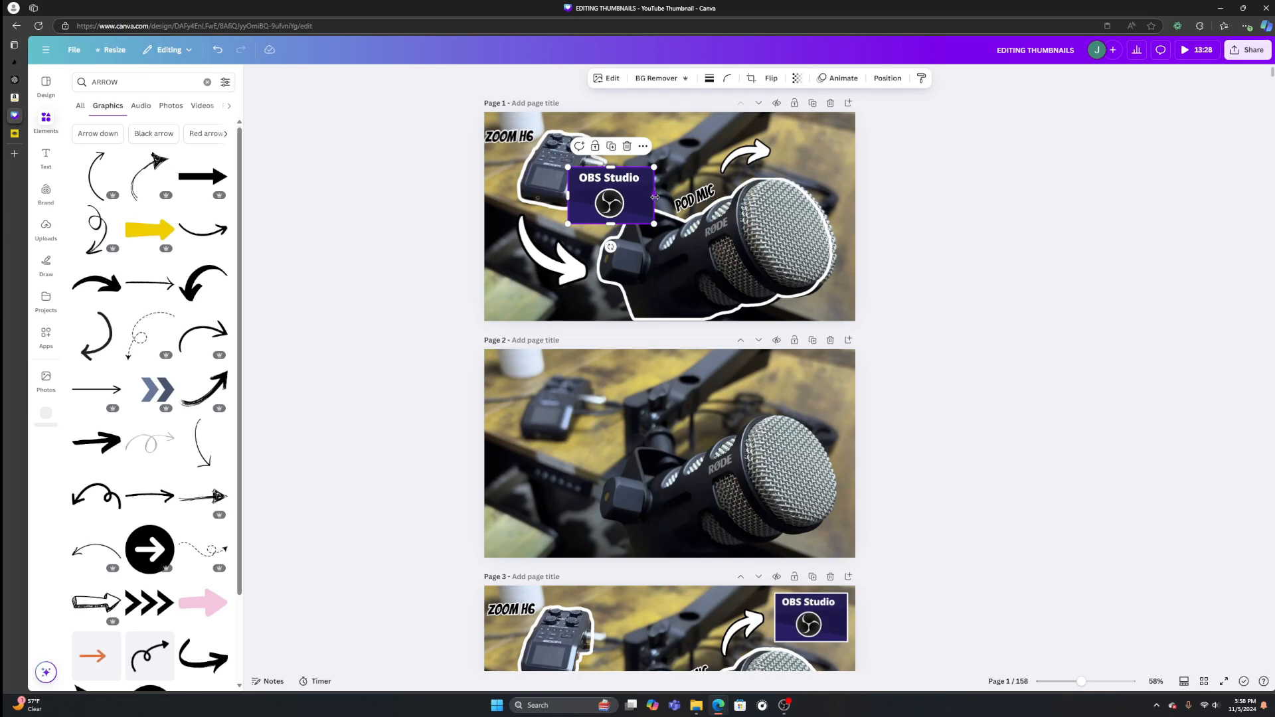
pyautogui.moveTo(654, 197); pyautogui.dragTo(753, 134)
pyautogui.moveTo(802, 169); pyautogui.dragTo(827, 146)
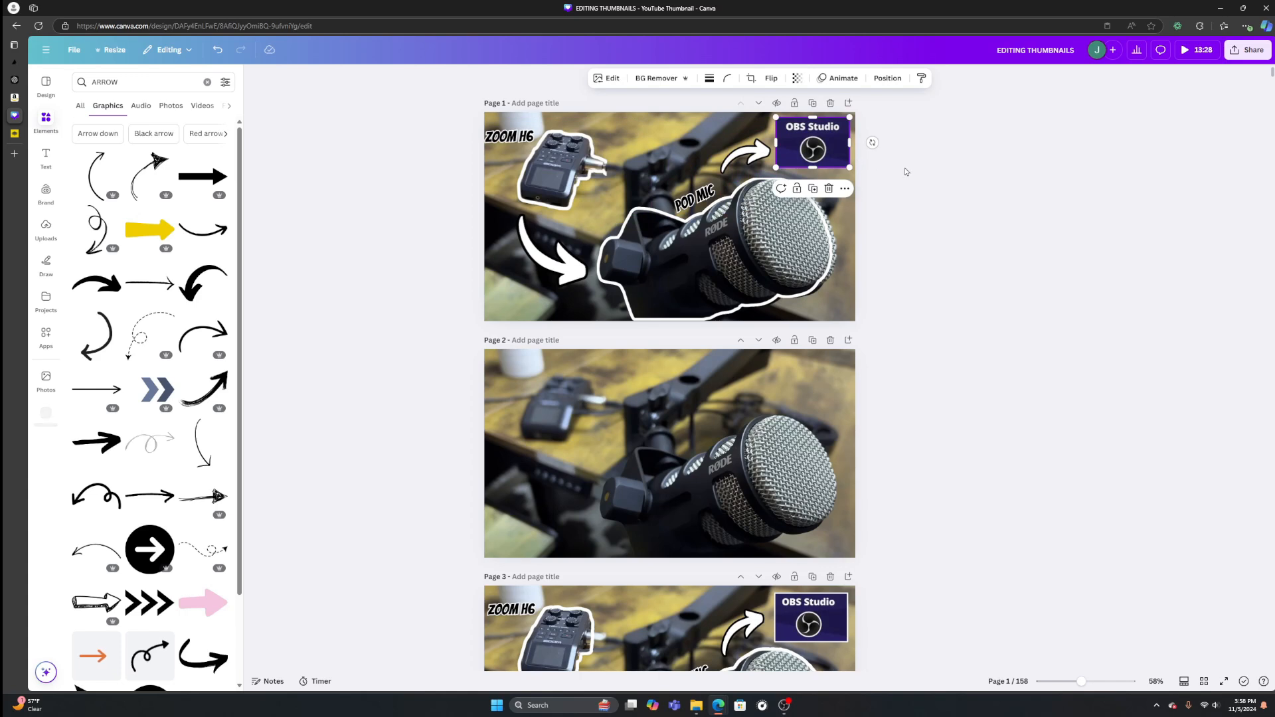
pyautogui.click(991, 245)
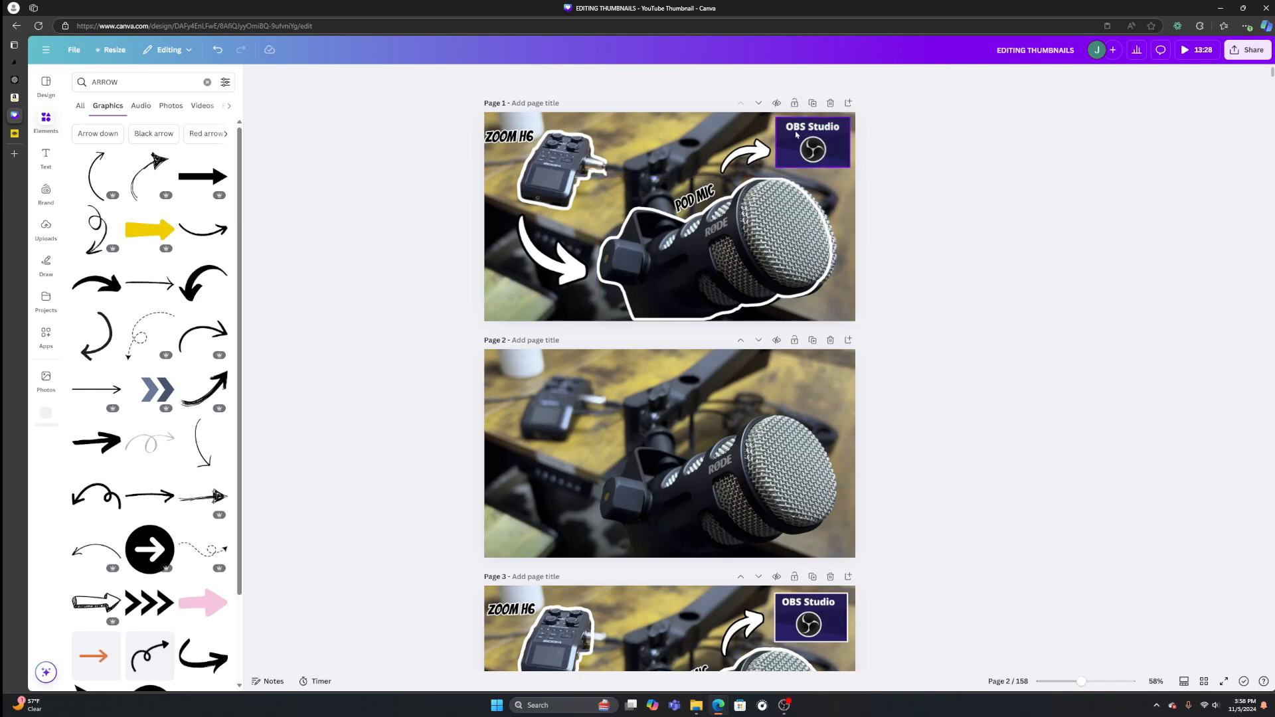
# Give the OBS Studio image on page 1 a solid border with a weight of 6
pyautogui.click(810, 152)
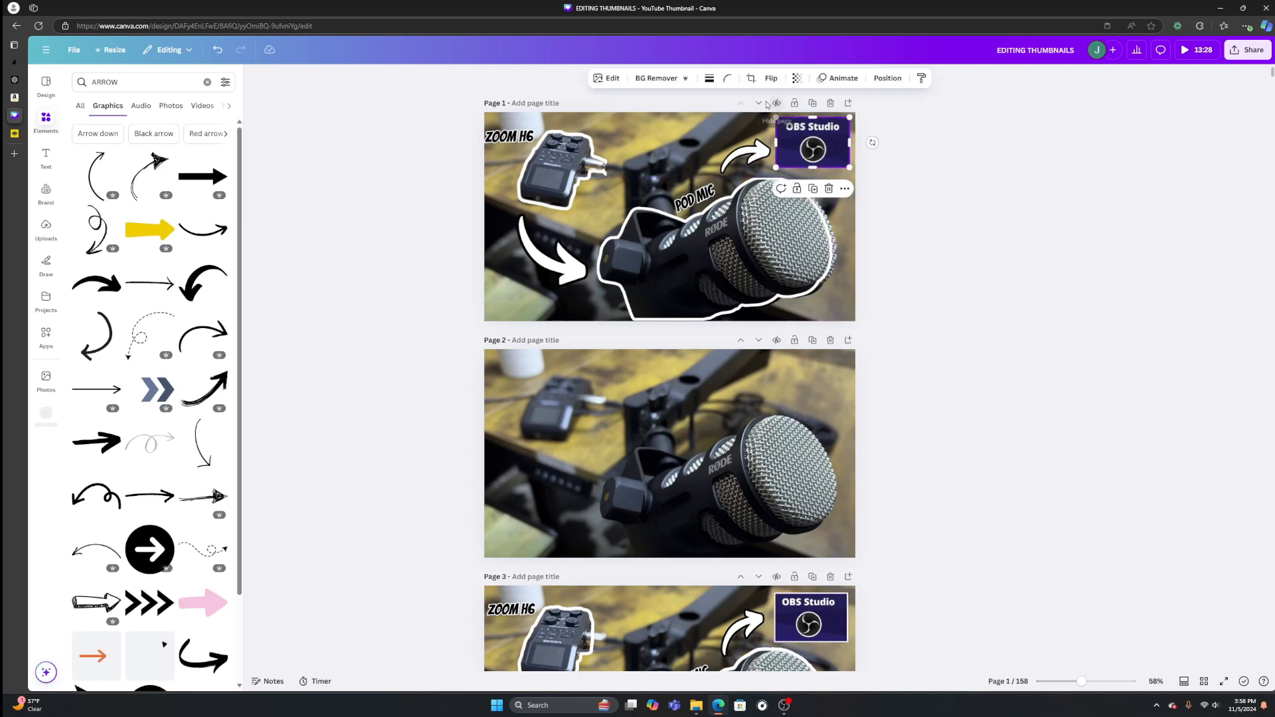
pyautogui.click(710, 79)
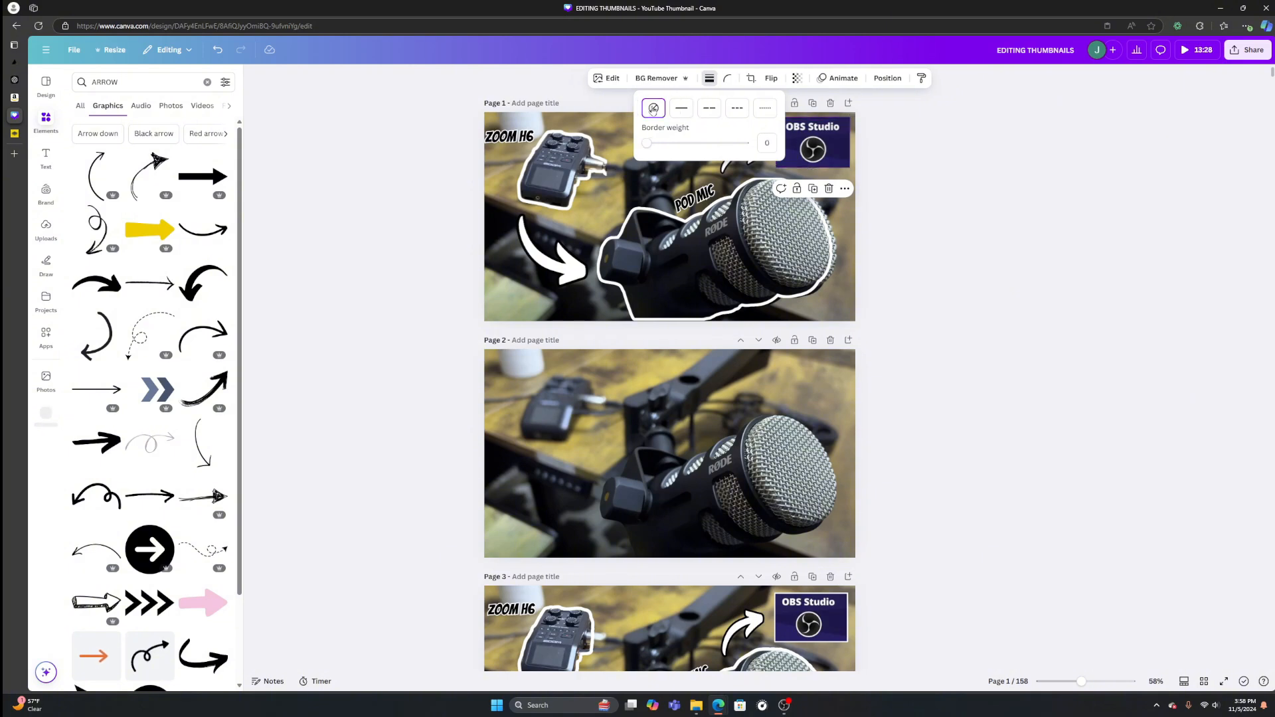
pyautogui.click(681, 107)
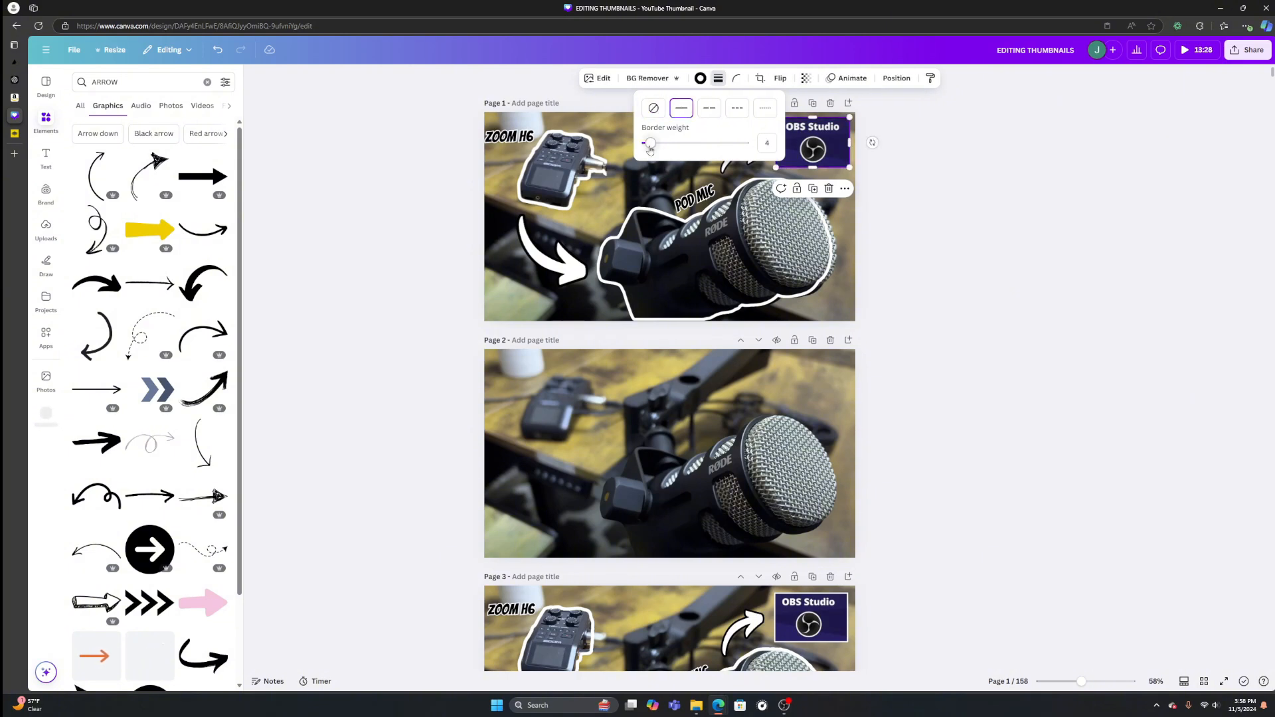
pyautogui.moveTo(651, 147)
pyautogui.mouseDown()
pyautogui.moveTo(716, 150)
pyautogui.moveTo(643, 149)
pyautogui.moveTo(653, 152)
pyautogui.mouseUp()
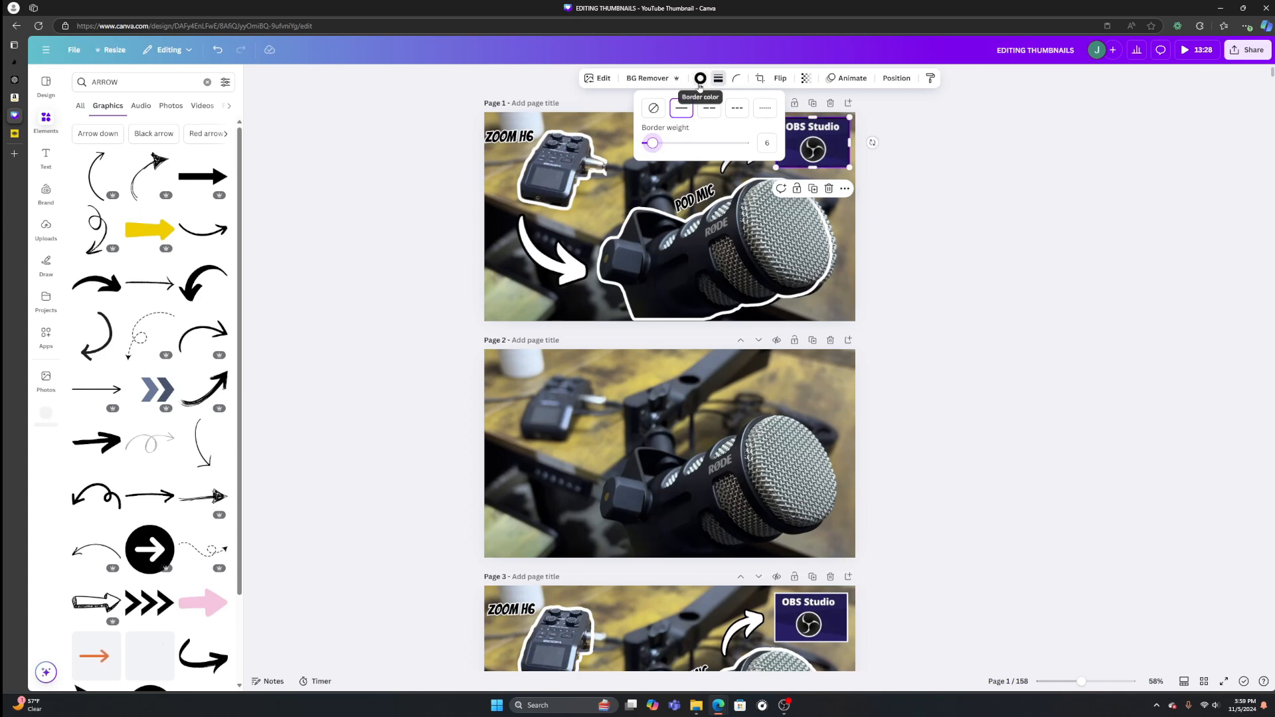
pyautogui.click(656, 109)
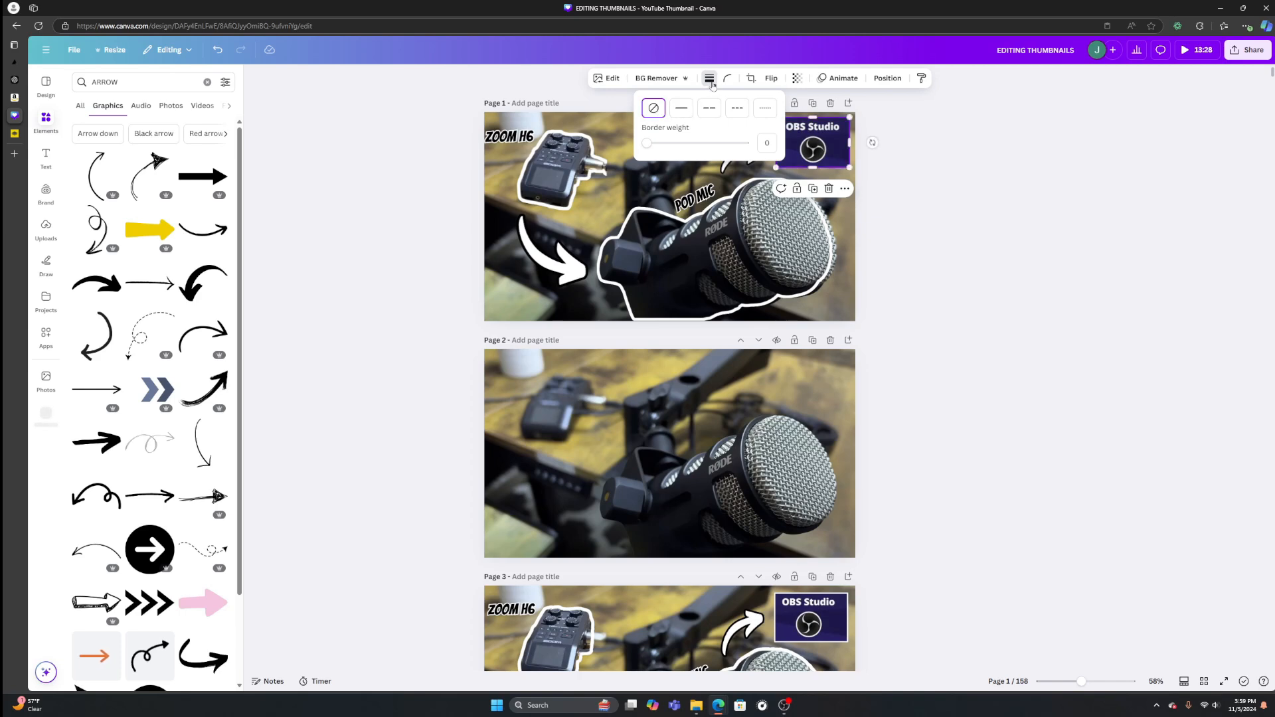
pyautogui.click(682, 110)
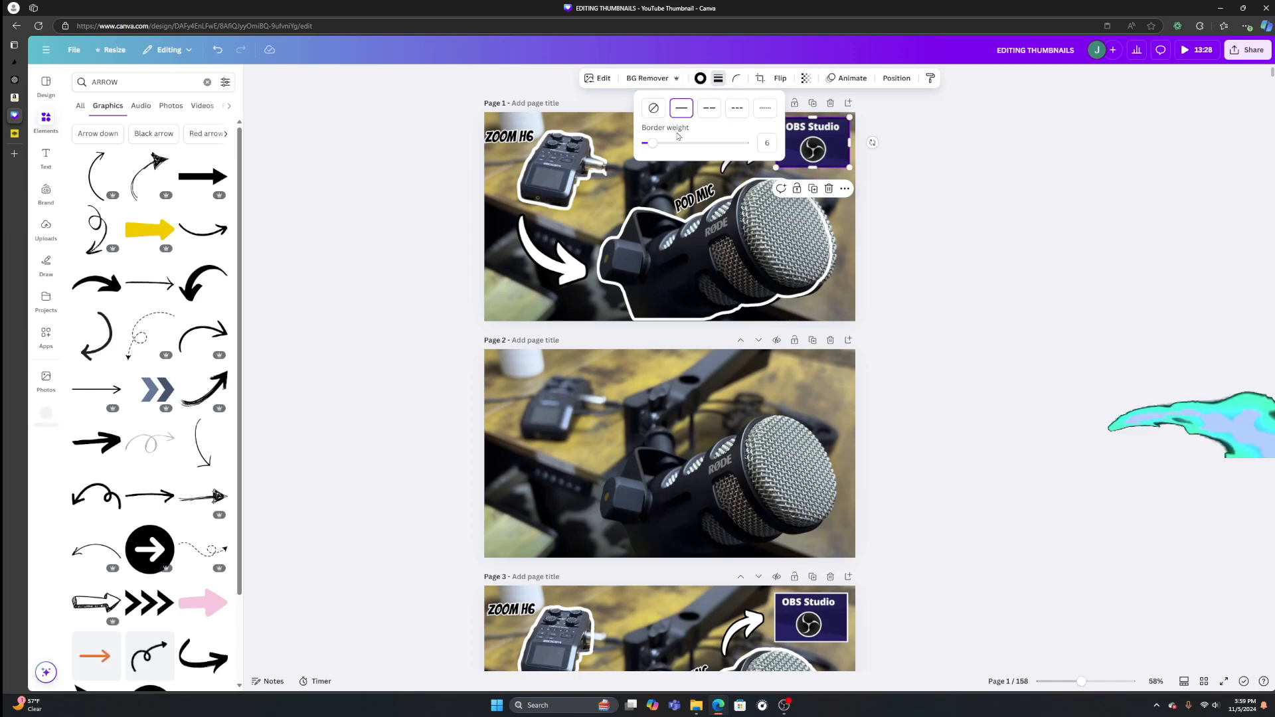
# Change the border color of the OBS Studio image on page 1 to white
pyautogui.click(701, 79)
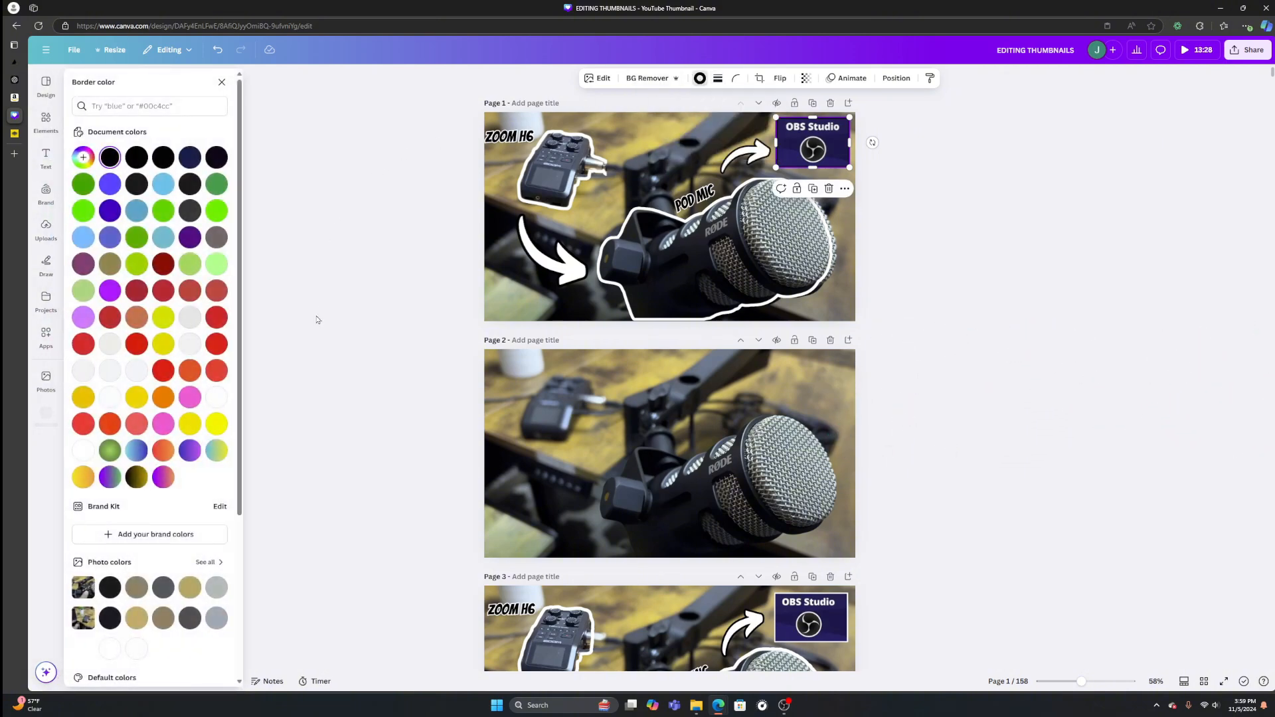
pyautogui.click(216, 398)
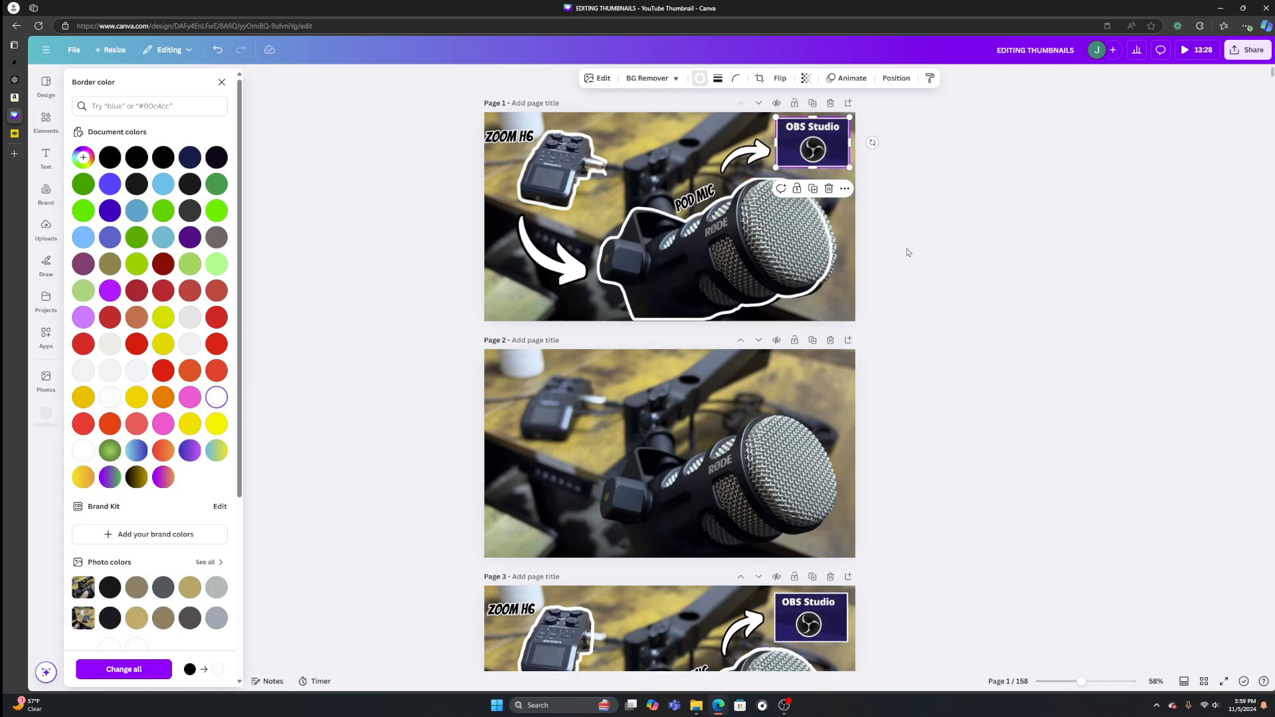
pyautogui.click(959, 300)
pyautogui.click(1020, 246)
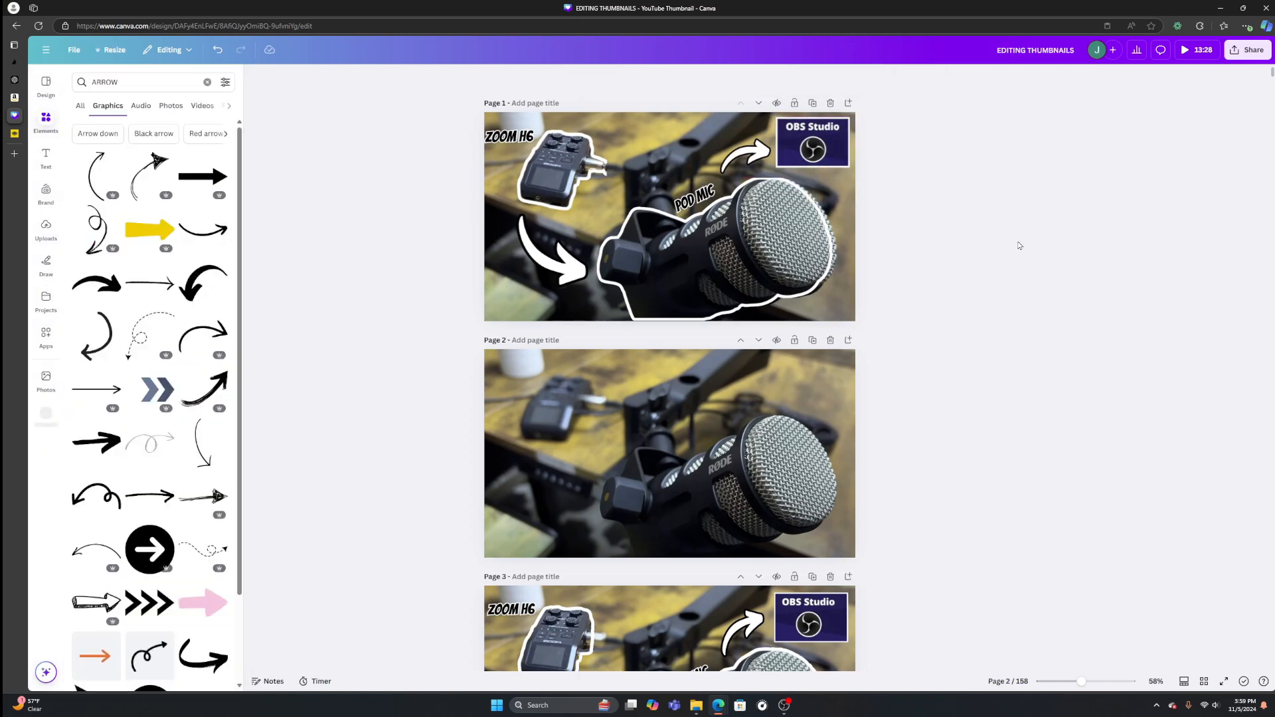